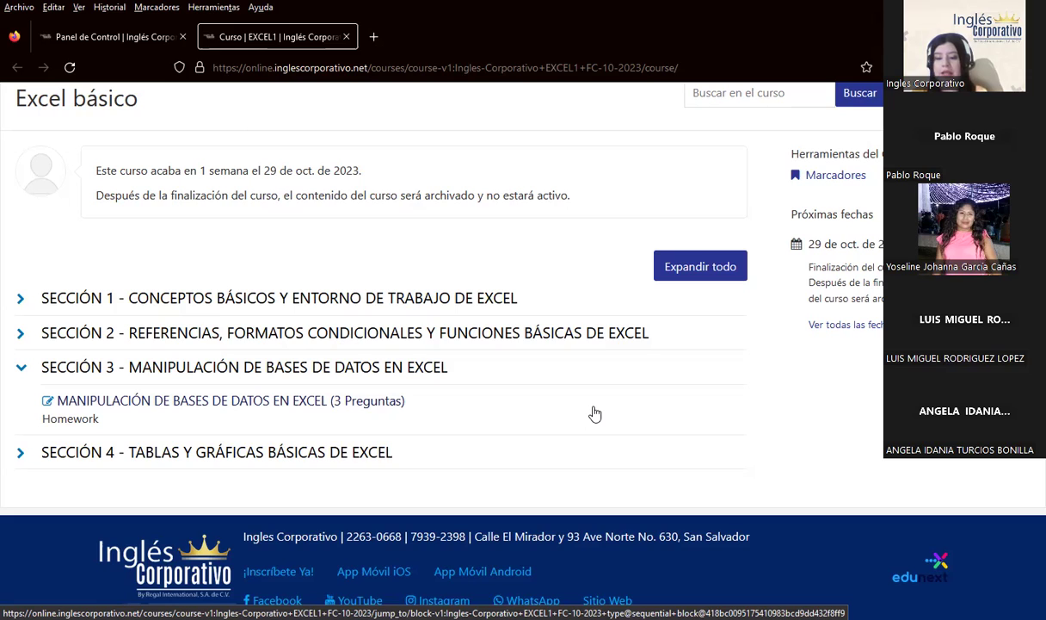
# Open the 3.7 - Series de relleno lesson of Sección 3 in a new third tab and view it.
pyautogui.middleClick(164, 398)
pyautogui.click(432, 36)
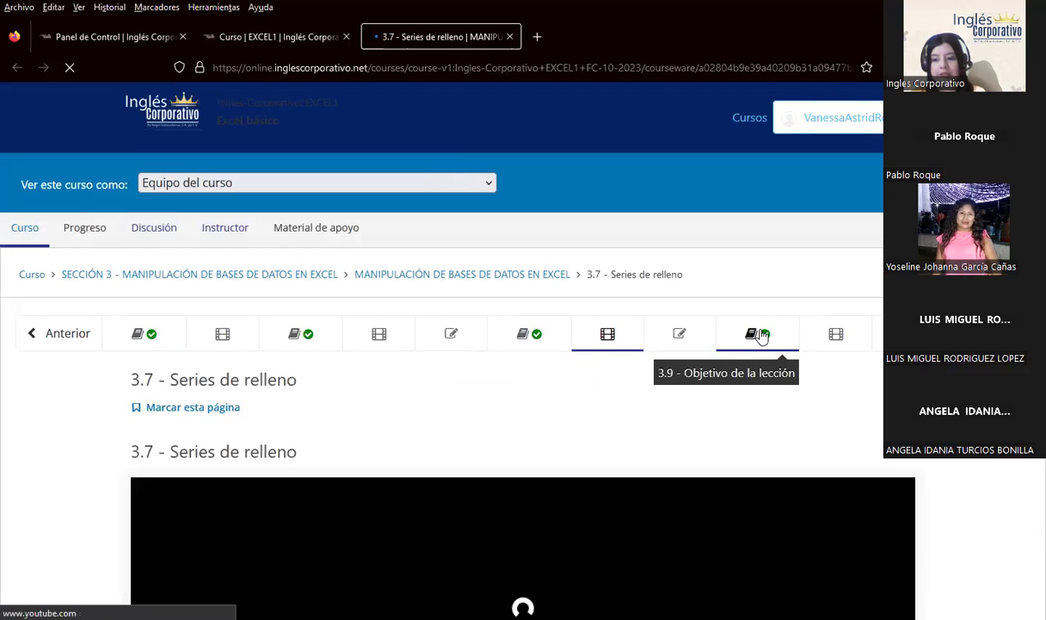
# Go to unit 3.9 - Objetivo de la lección and scroll through its Lista de validación objective.
pyautogui.click(758, 333)
pyautogui.scroll(-2, 742, 401)
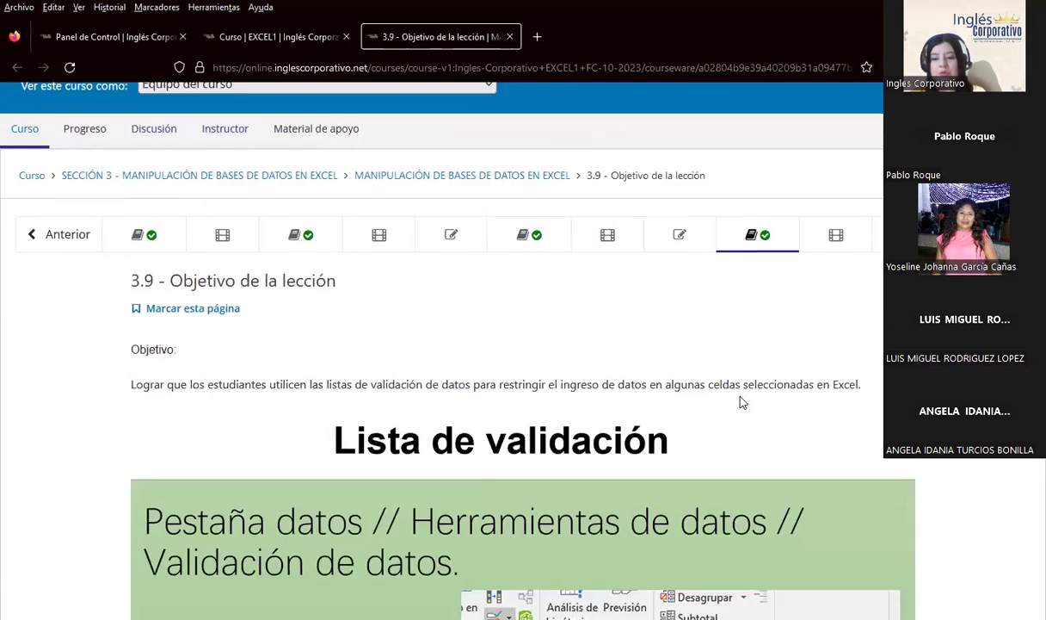
pyautogui.scroll(-4, 742, 401)
pyautogui.scroll(2, 741, 402)
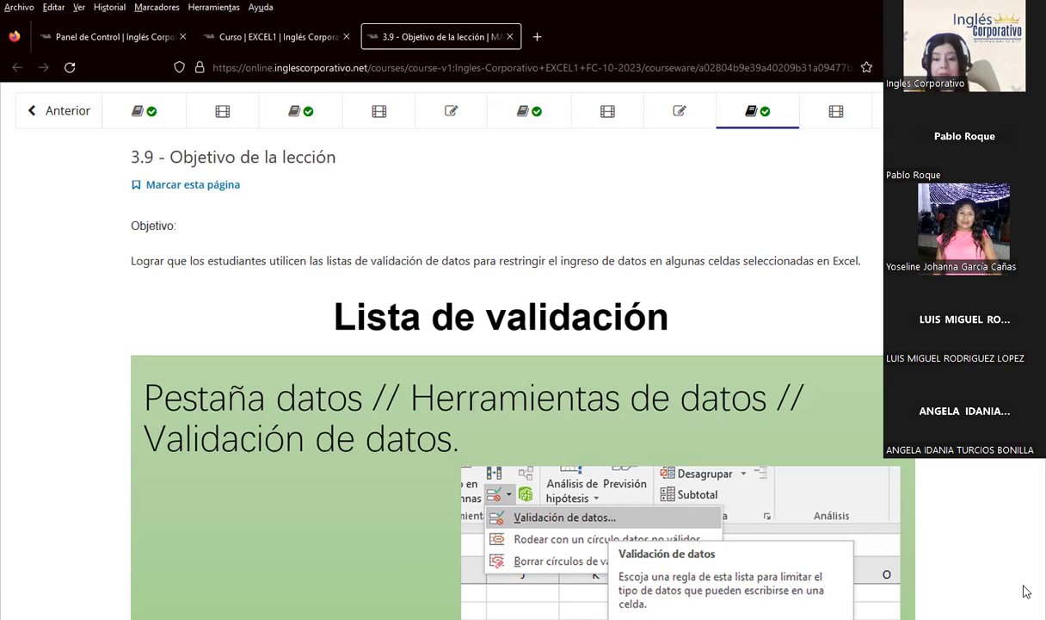
pyautogui.scroll(-5, 367, 432)
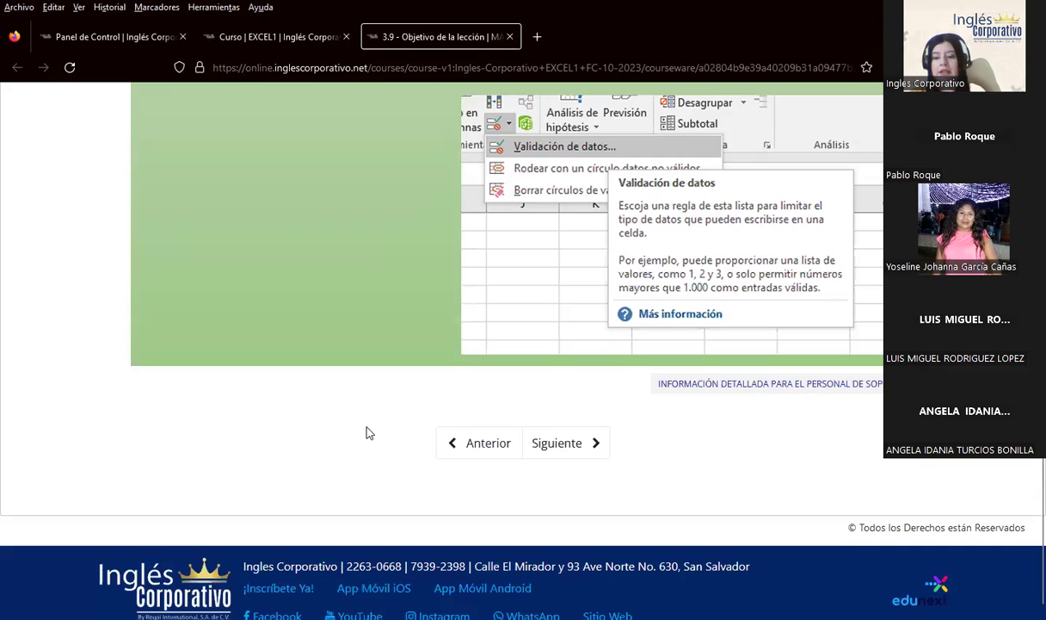
pyautogui.scroll(4, 367, 432)
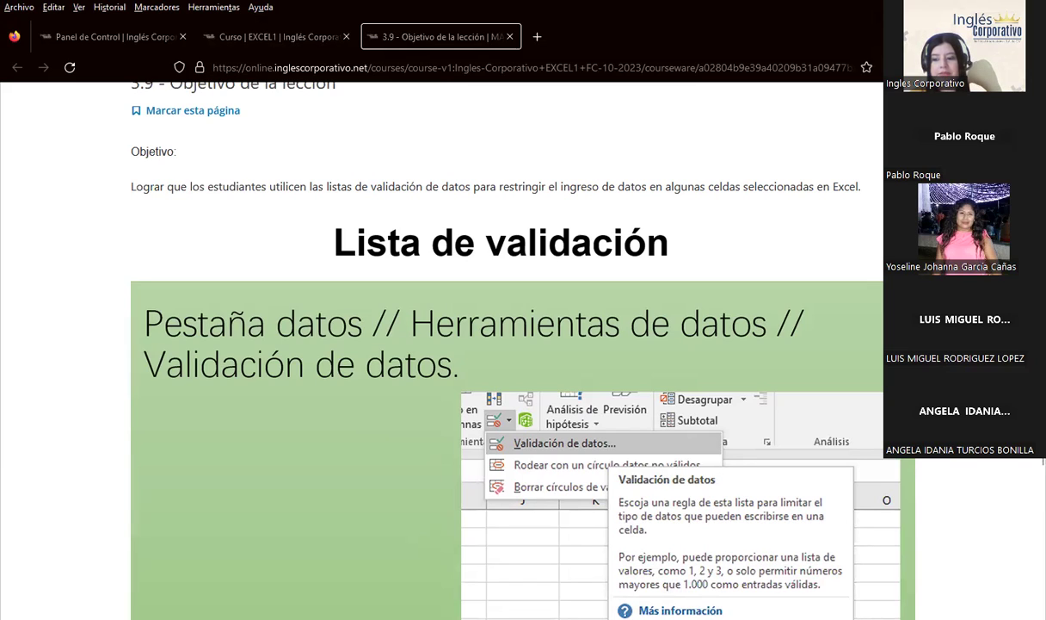
# Bring up the Semana 3 Excel básico slideshow and advance to the AGENDA slide, 3 of 16.
pyautogui.hotkey('alt', 'Tab')
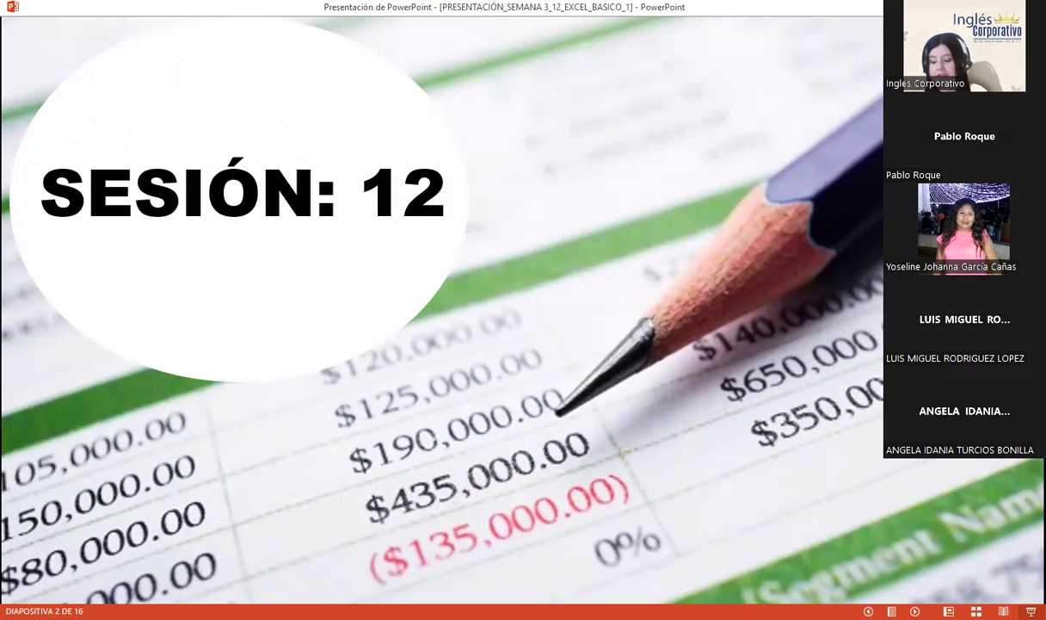
pyautogui.press('Right')
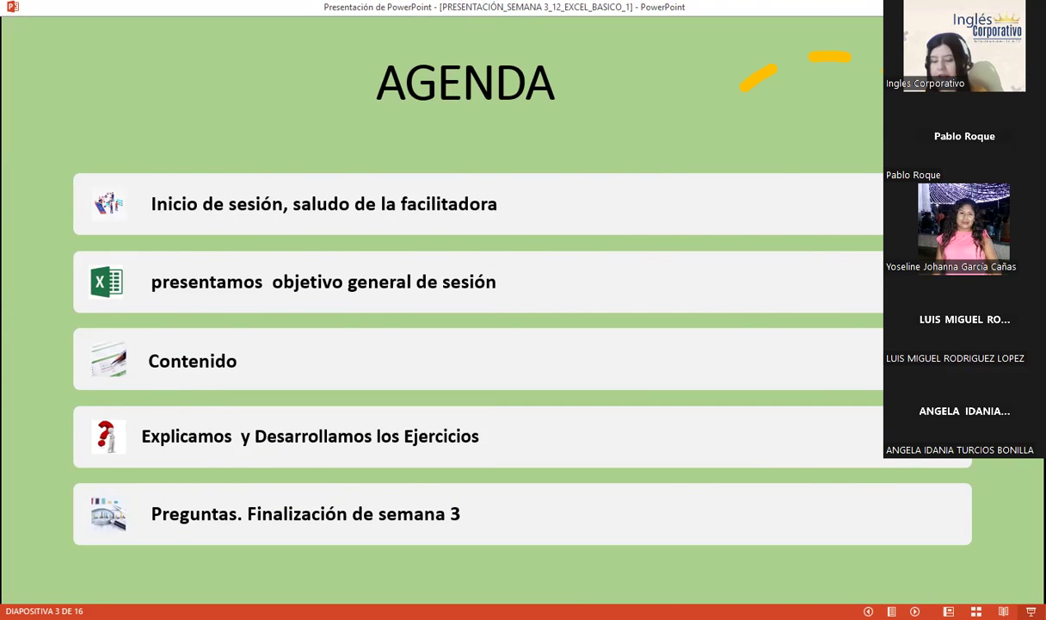
# Advance the slideshow to slide 4, OBJETIVO GENERAL DE LA SESIÓN.
pyautogui.press('Right')
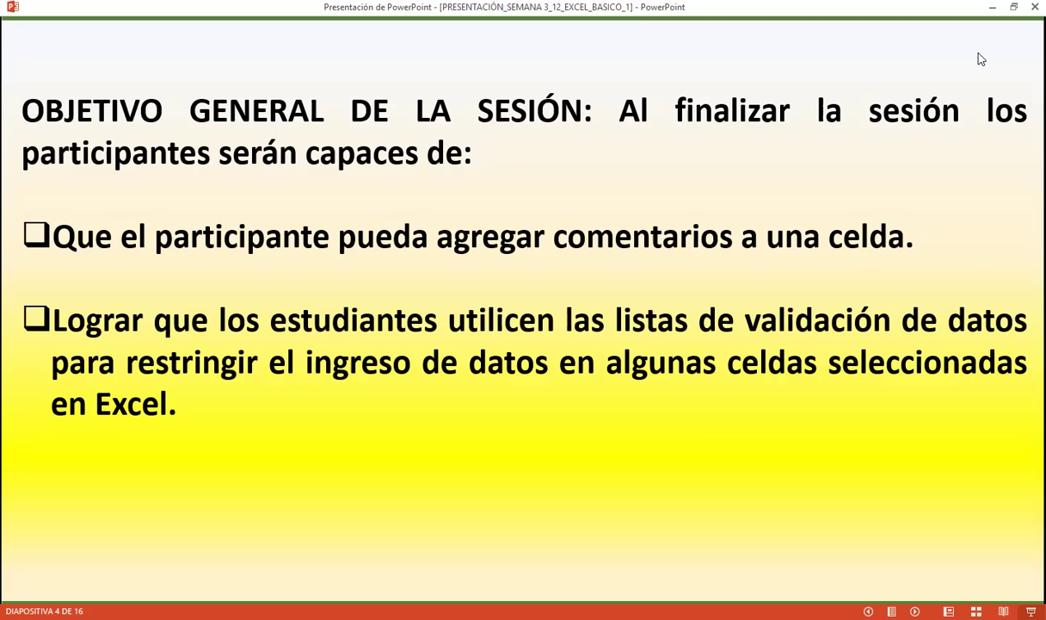
# Advance to slide 5, the COMENTARIO slide on adding comments to any cell.
pyautogui.press('Right')
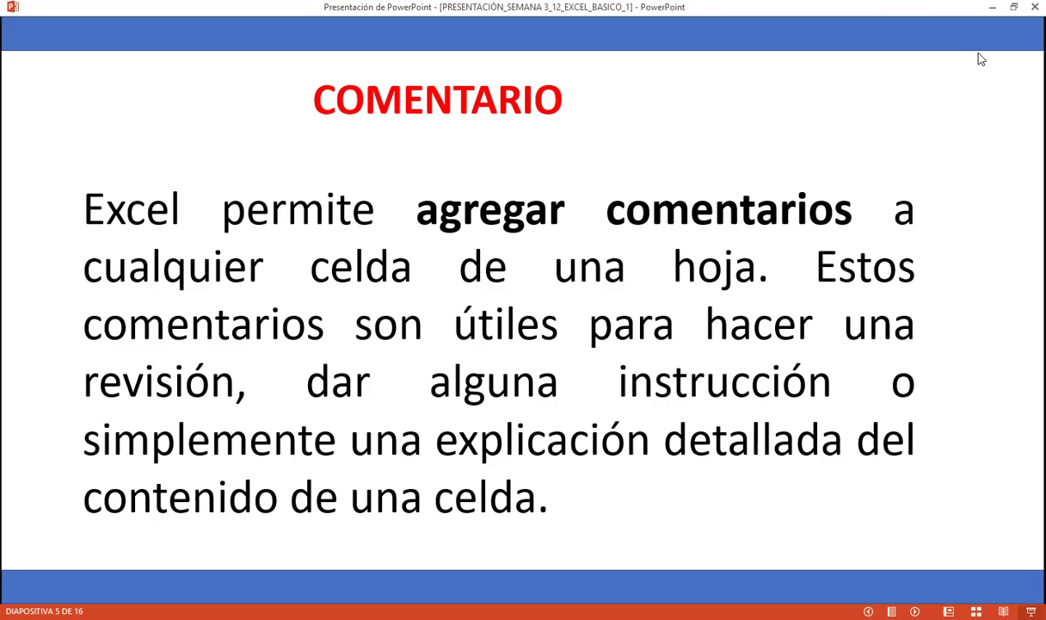
# Advance to slide 6, the Validación de datos title slide with the checklist graphic.
pyautogui.click(981, 59)
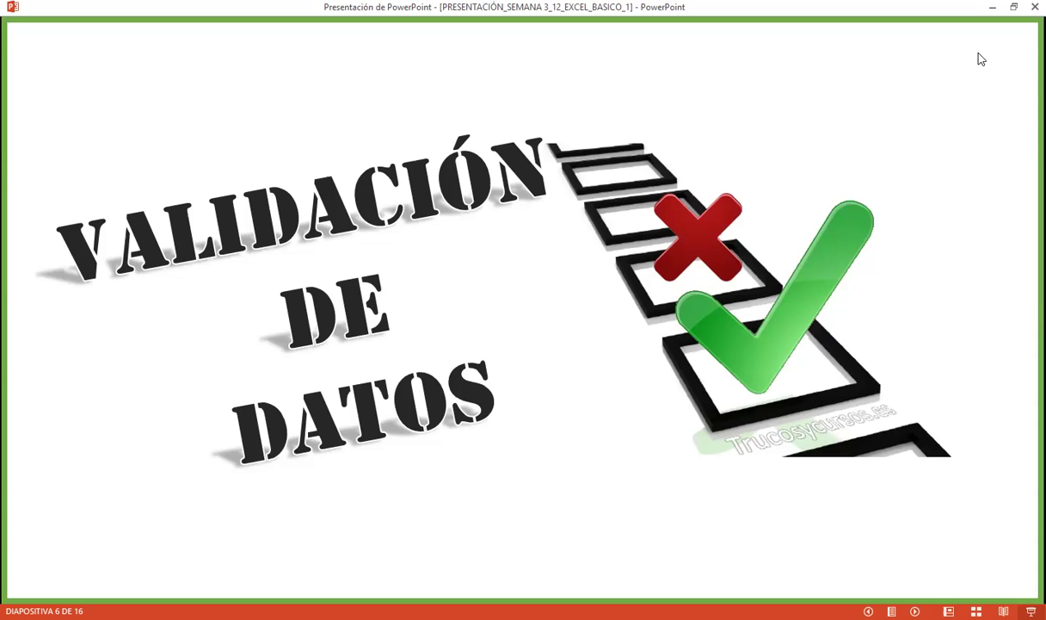
# Advance past slide 7's data validation definition to slide 8 with the validation steps.
pyautogui.click(981, 58)
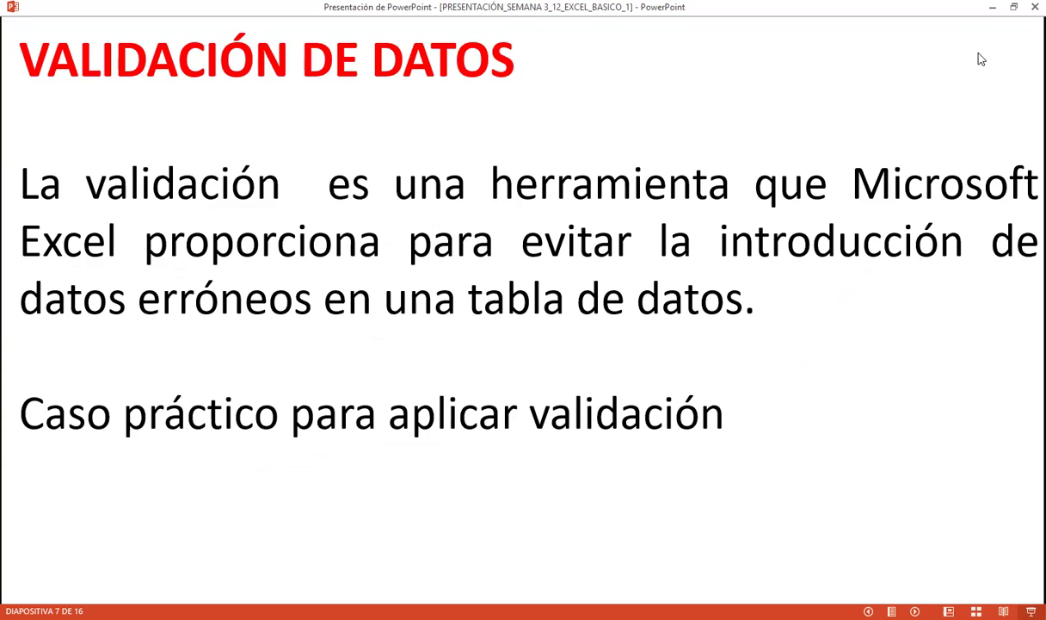
pyautogui.press('Right')
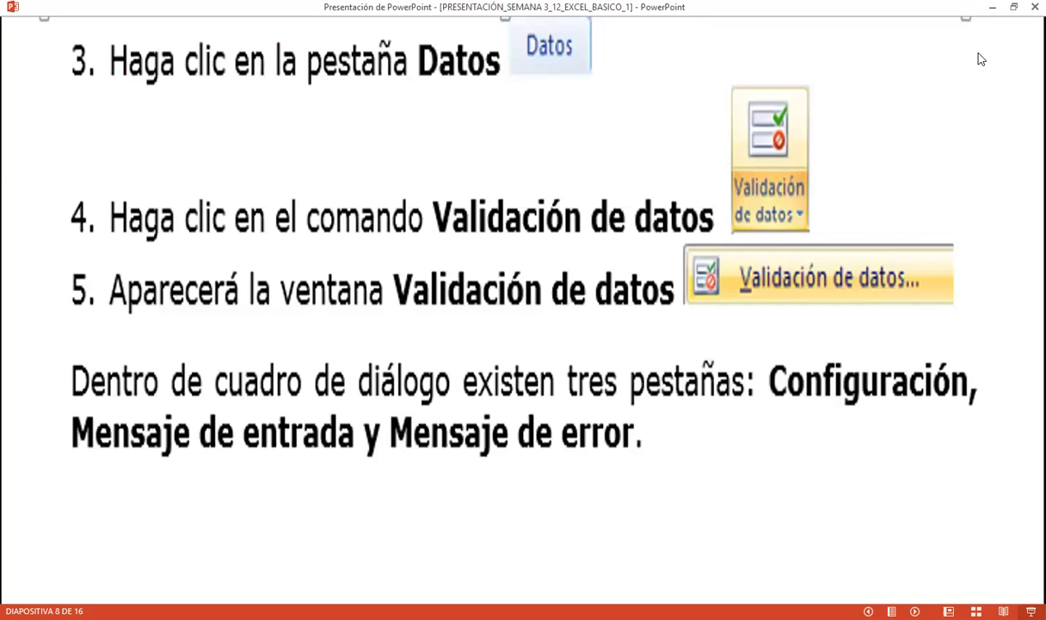
# Advance to slide 9, VALIDACION DE DATOS, showing the sales table with an empty FECHA column.
pyautogui.click(981, 58)
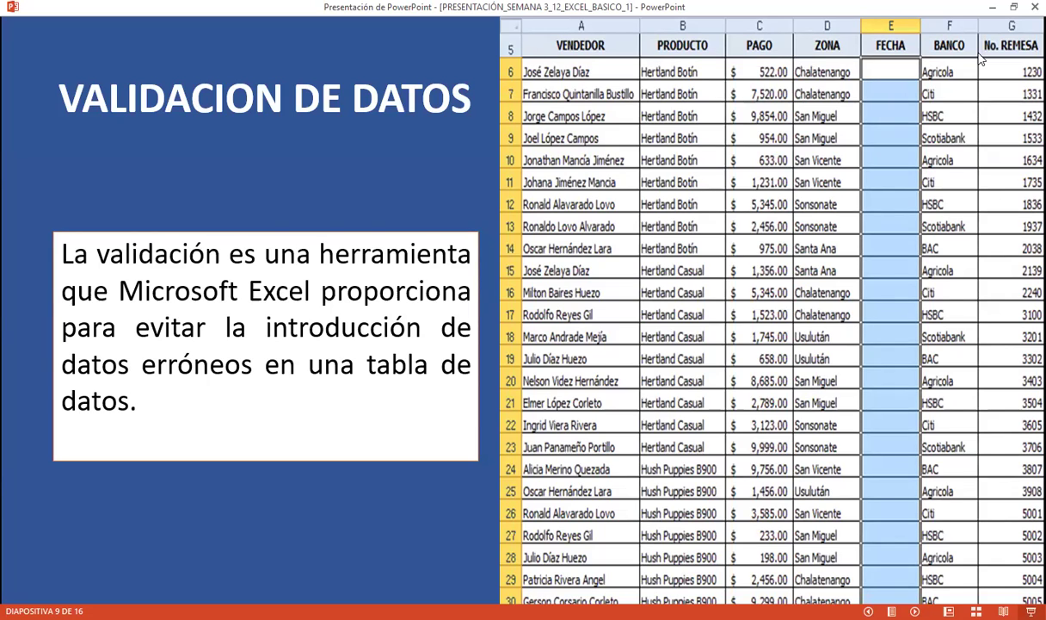
# Advance past slide 10, PROCEDIMIENTO, to slide 11 on the input message.
pyautogui.click(981, 58)
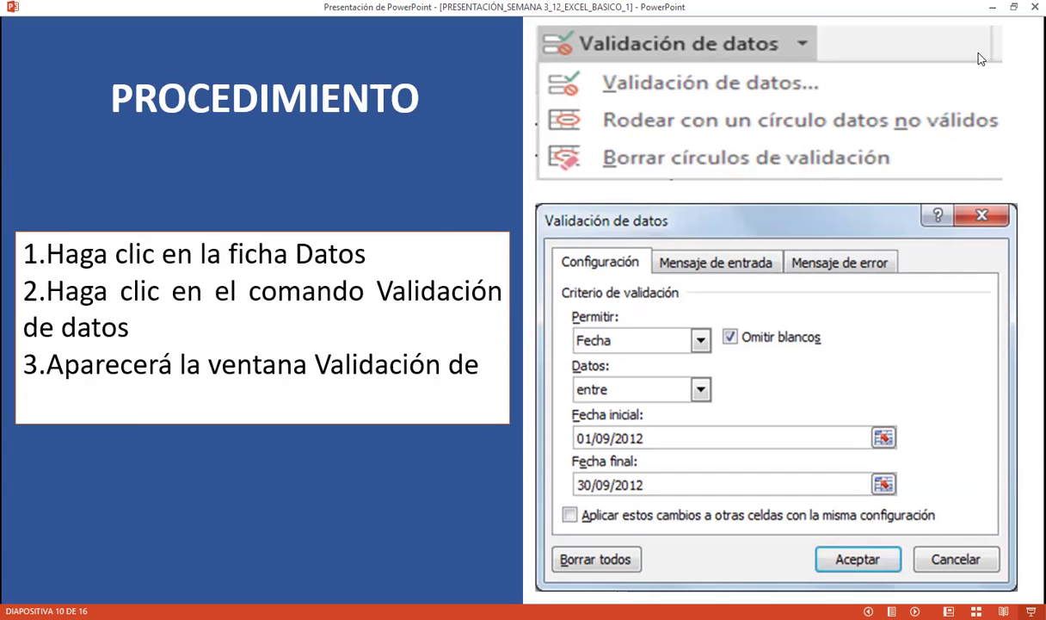
pyautogui.press('Right')
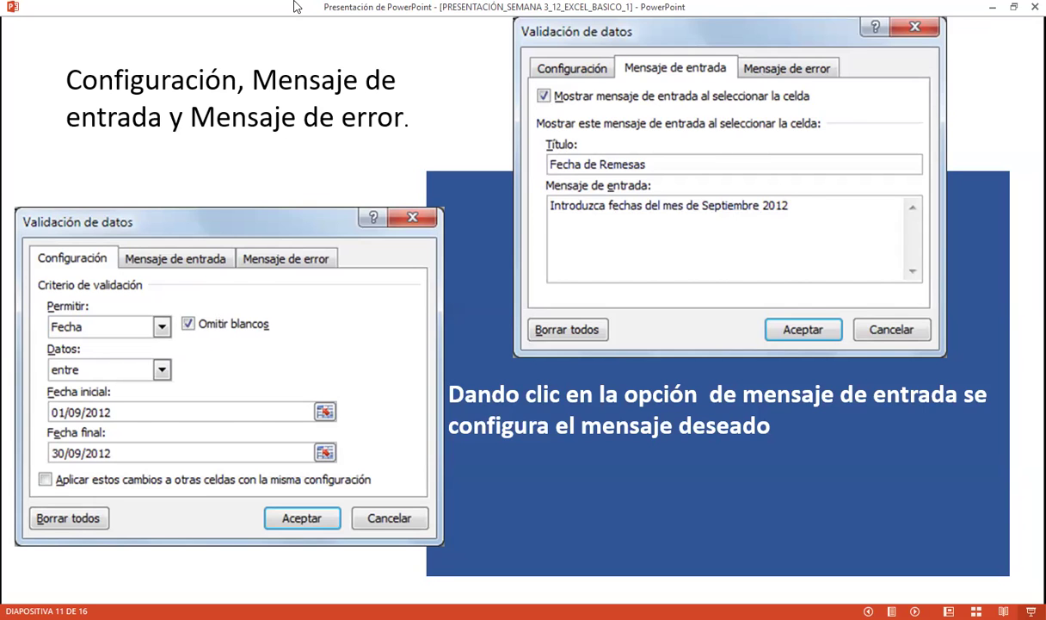
# Advance to slide 12, Tipos de errores., covering the Grave, Advertencia and Información styles.
pyautogui.press('Right')
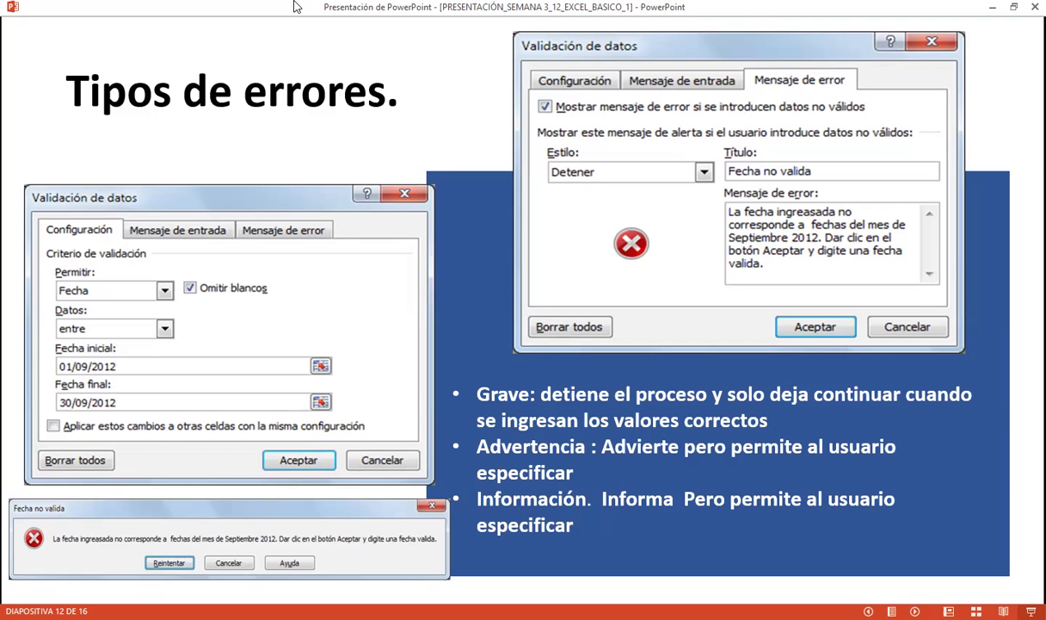
# Advance the slide show to slide 13, then switch to the LIBRO DE EXCEL SESION 12 VALIDACIÓN workbook.
pyautogui.press('Right')
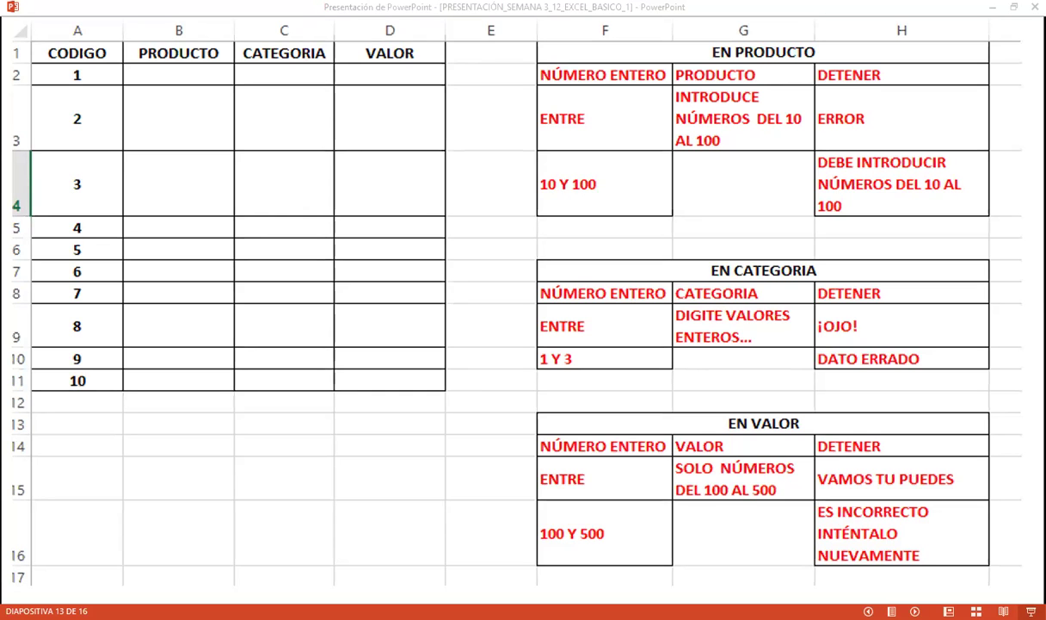
pyautogui.hotkey('alt', 'Tab')
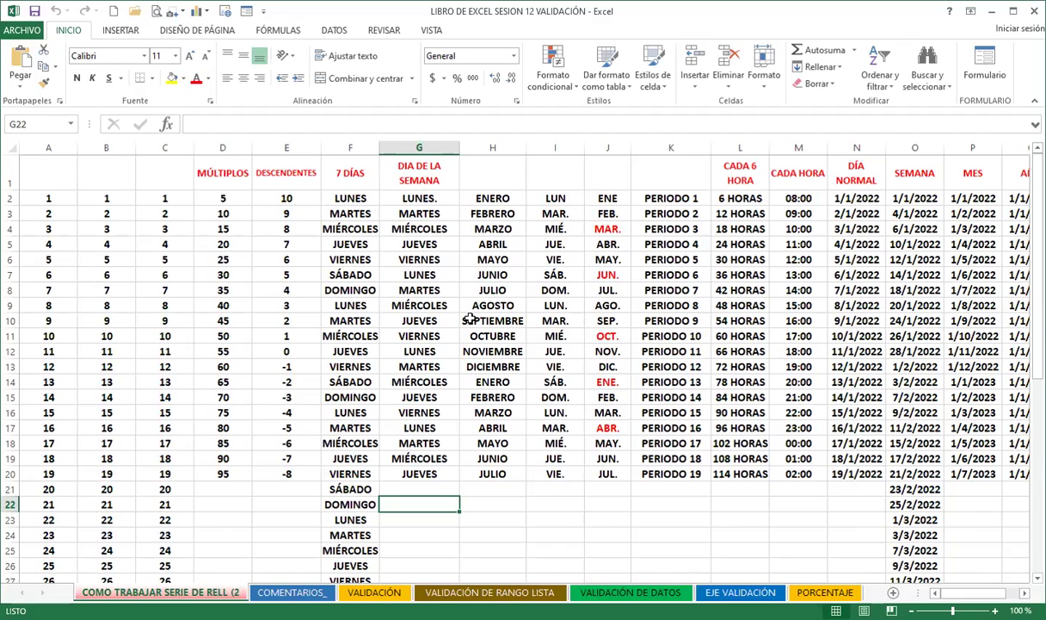
pyautogui.scroll(-4, 165, 275)
pyautogui.scroll(-3, 153, 301)
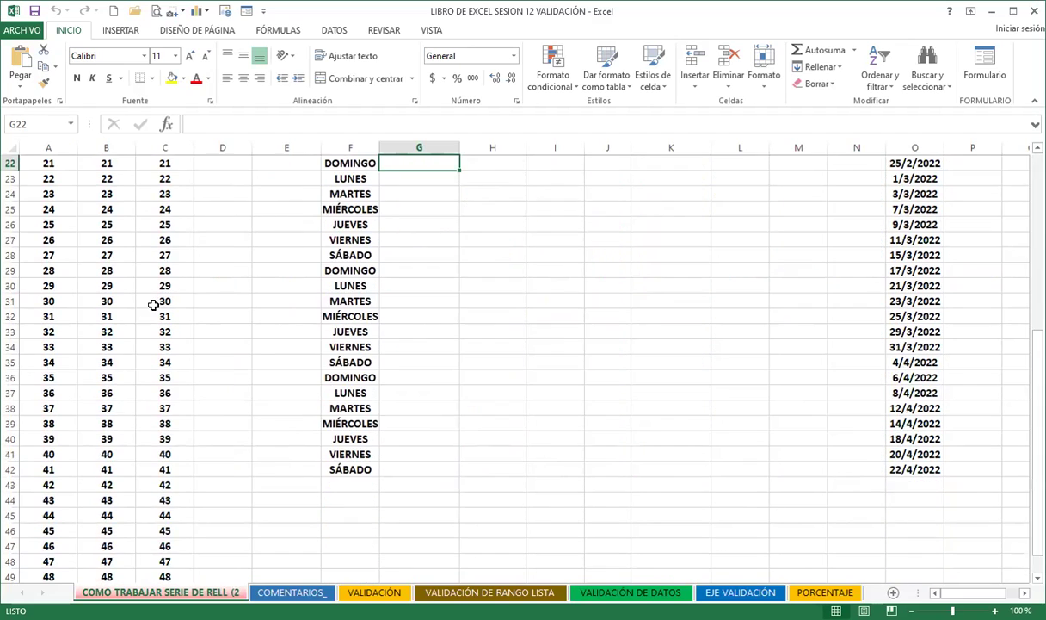
pyautogui.scroll(-4, 153, 301)
pyautogui.scroll(11, 493, 402)
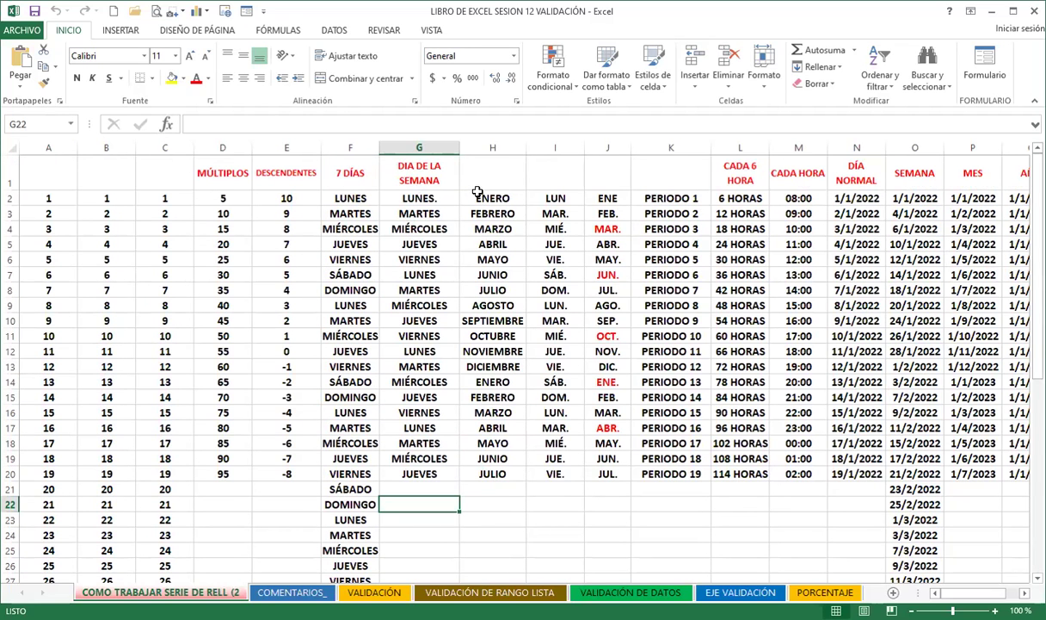
# Select H2 to about H48, covering ENERO through JULIO and the empty cells below.
pyautogui.moveTo(486, 201); pyautogui.dragTo(480, 552)
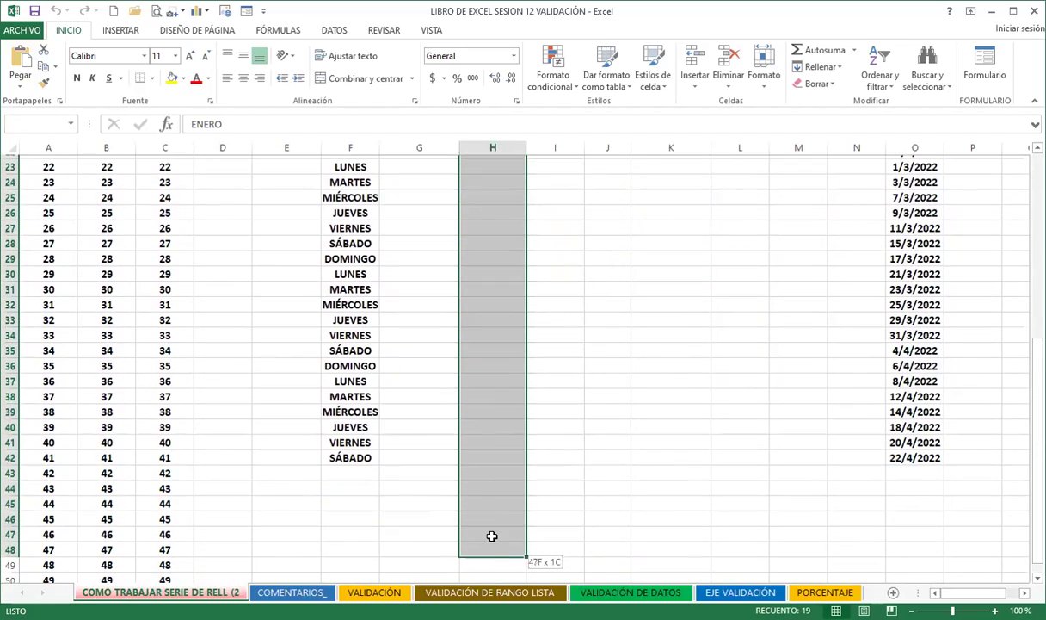
pyautogui.moveTo(480, 551); pyautogui.dragTo(493, 555)
pyautogui.scroll(8, 470, 504)
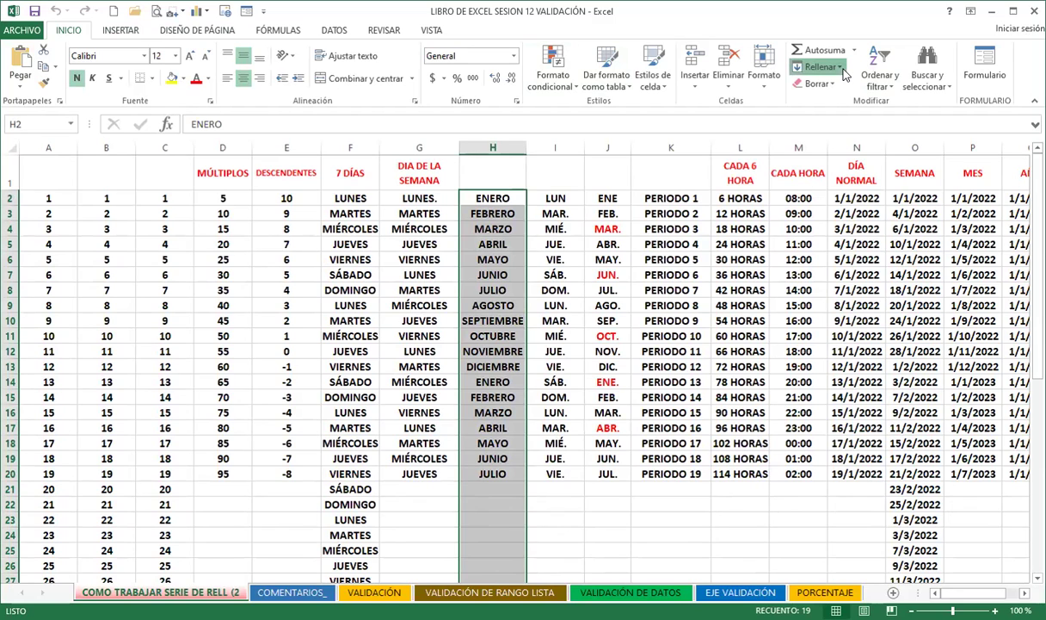
# Fill the column H selection with Rellenar > Series set to Autorrellenar, continuing months from AGOSTO.
pyautogui.click(802, 66)
pyautogui.click(822, 177)
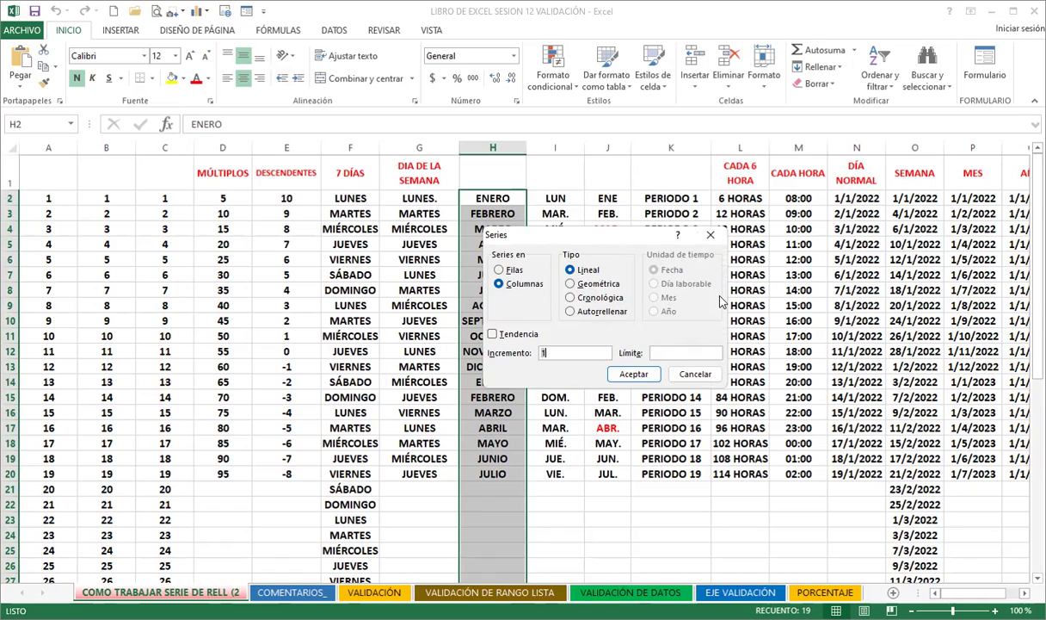
pyautogui.click(570, 312)
pyautogui.click(635, 374)
pyautogui.scroll(-5, 465, 349)
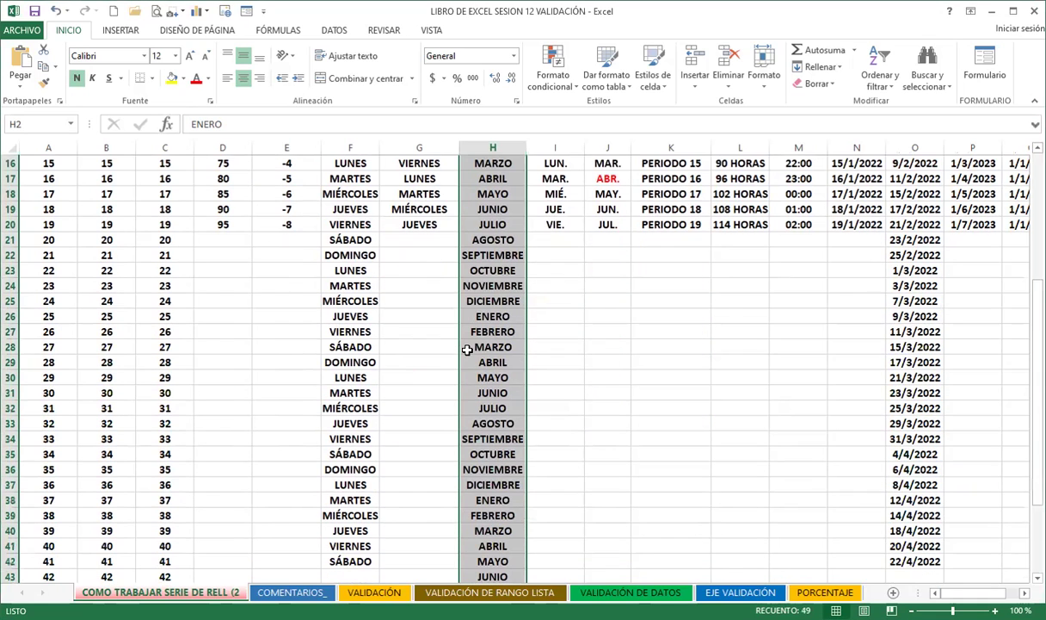
pyautogui.scroll(5, 461, 358)
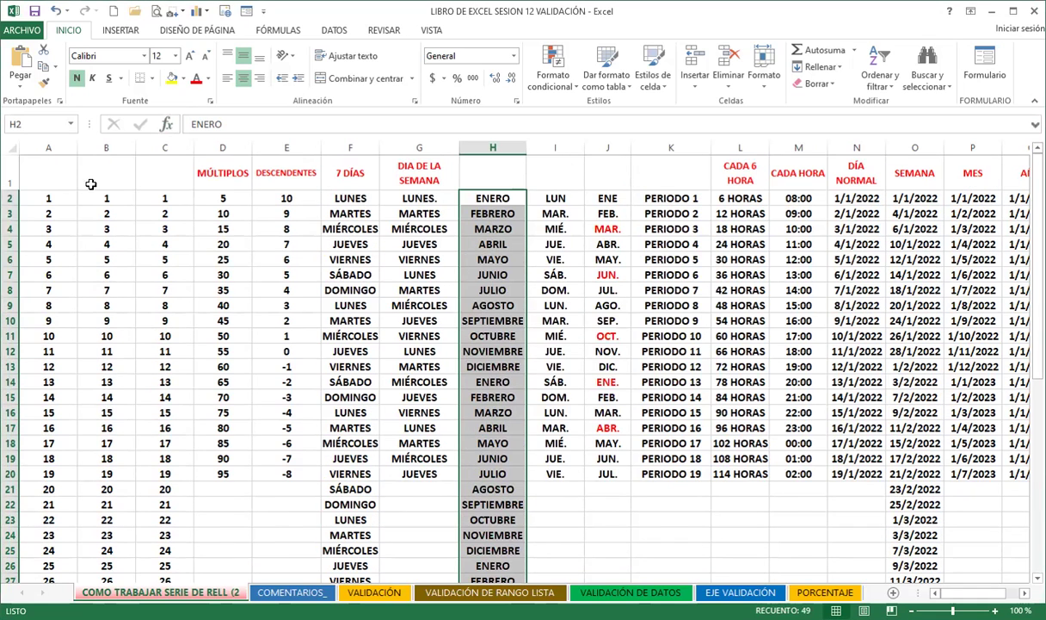
# After reviewing columns A–E, find where the PERIODO list ends and select K2 to about K49.
pyautogui.moveTo(40, 201)
pyautogui.mouseDown()
pyautogui.moveTo(346, 272)
pyautogui.moveTo(299, 498)
pyautogui.mouseUp()
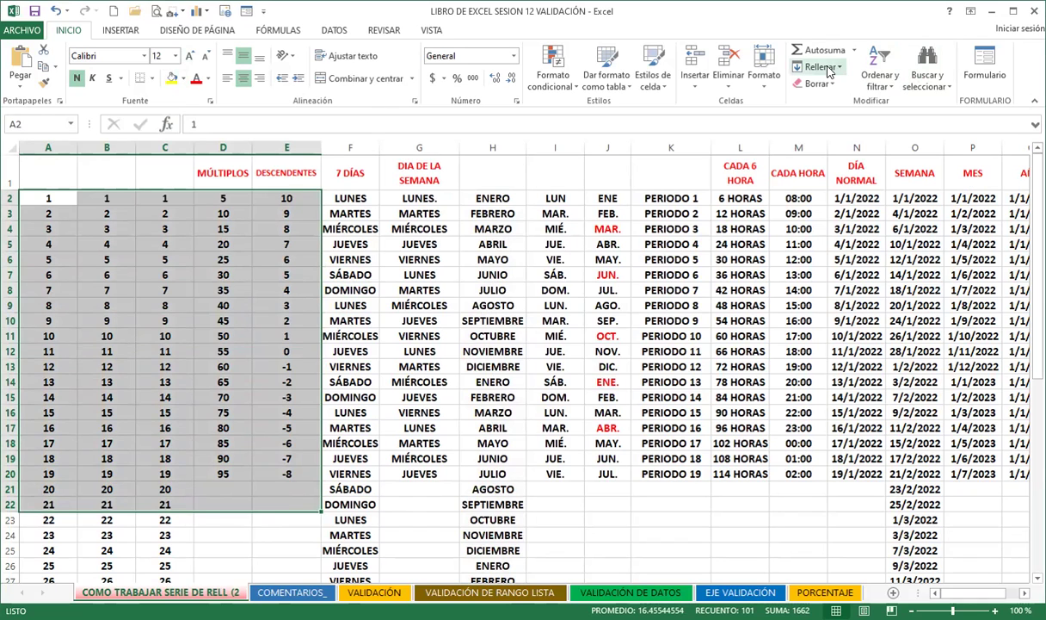
pyautogui.click(352, 306)
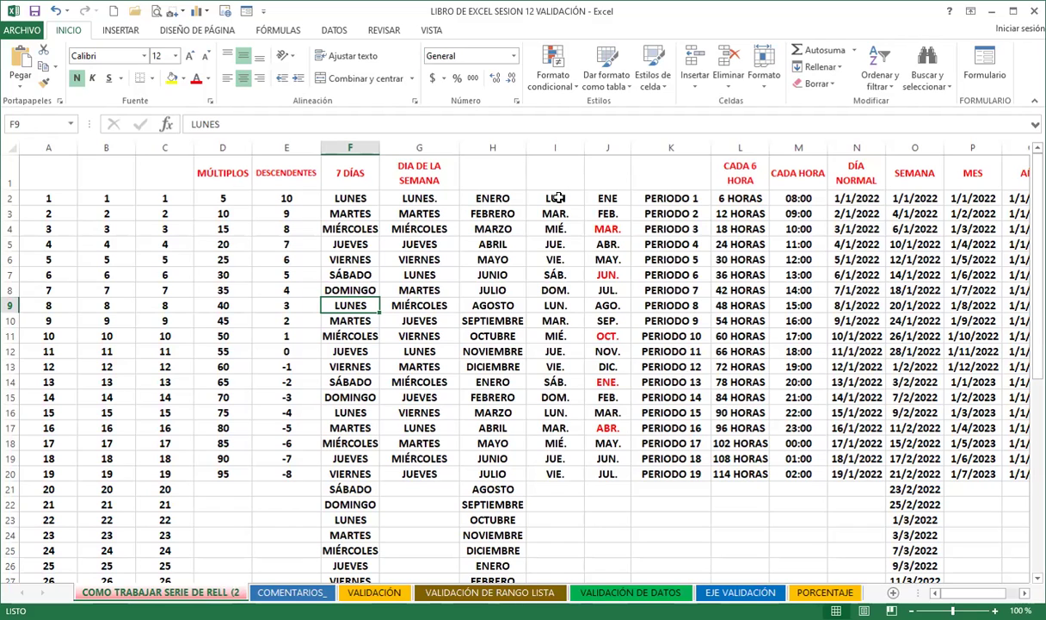
pyautogui.click(654, 197)
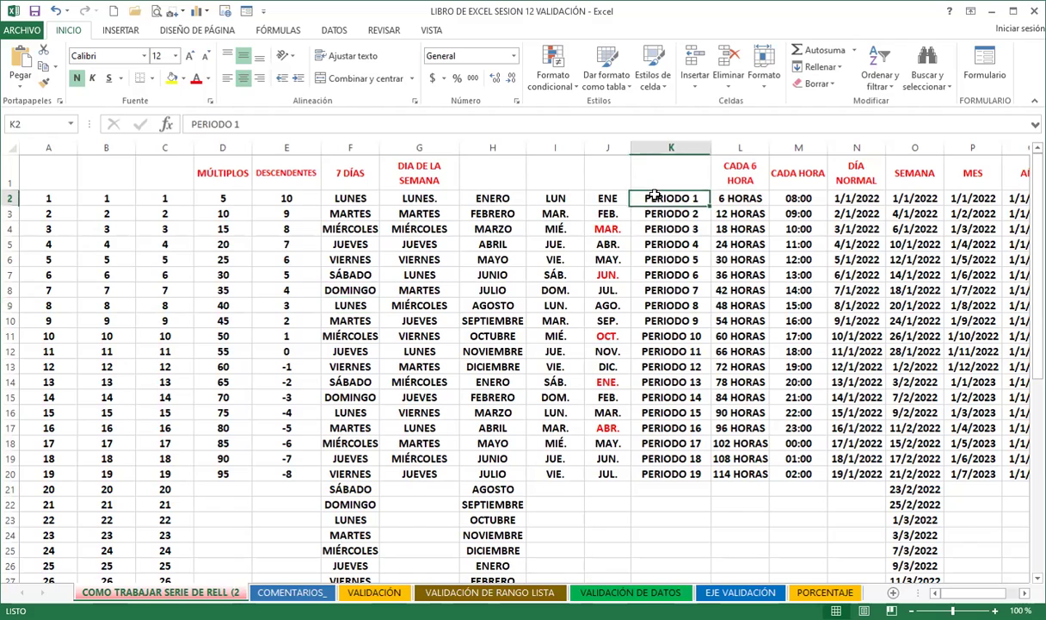
pyautogui.hotkey('ctrl', 'Down')
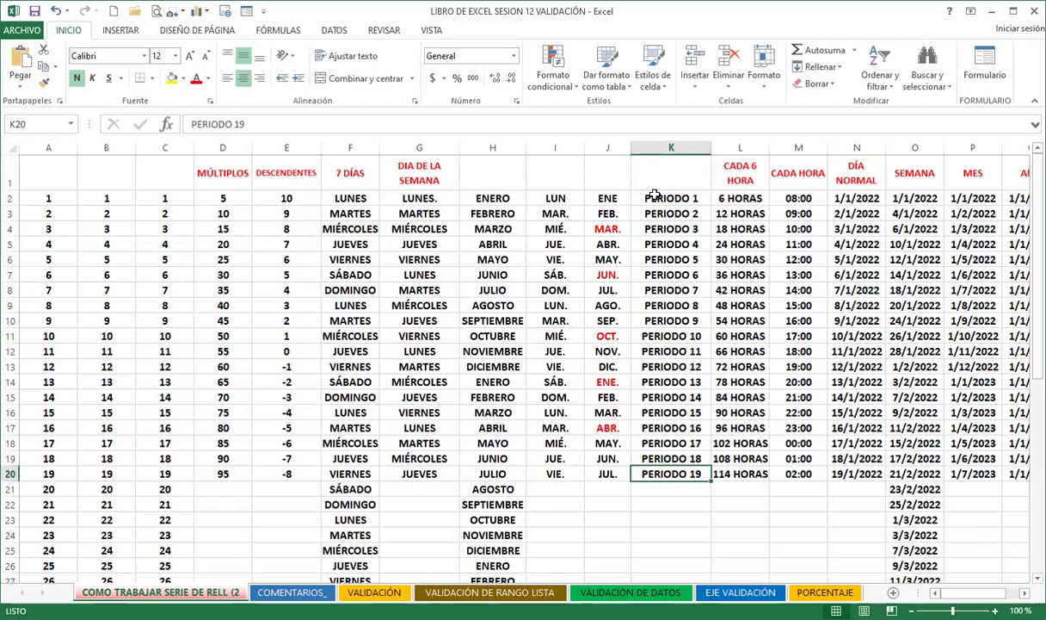
pyautogui.hotkey('ctrl', 'Down')
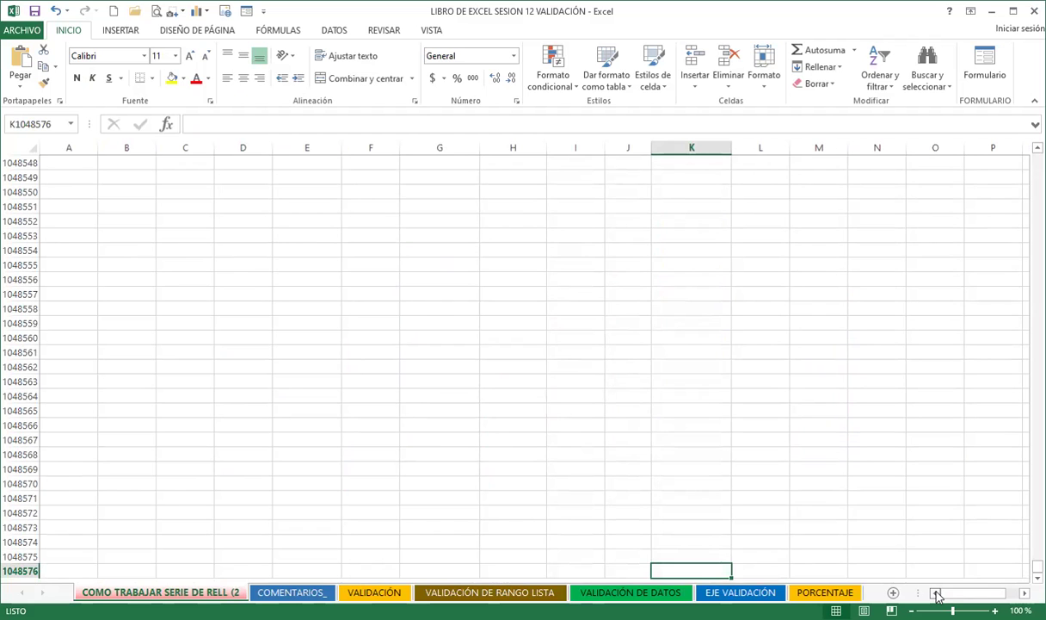
pyautogui.scroll(13, 946, 482)
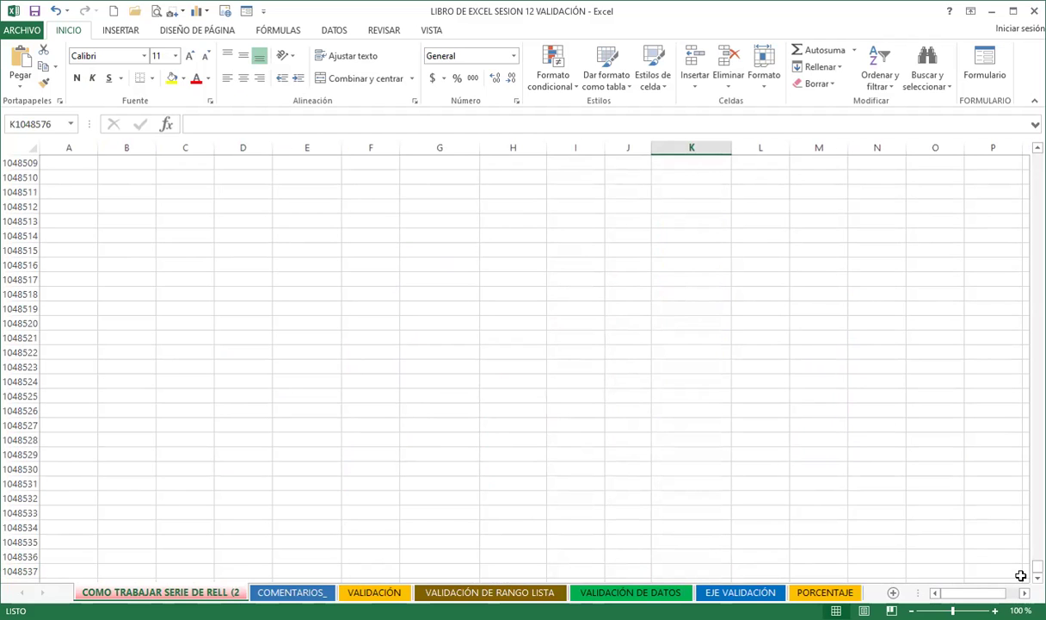
pyautogui.hotkey('ctrl', 'Up')
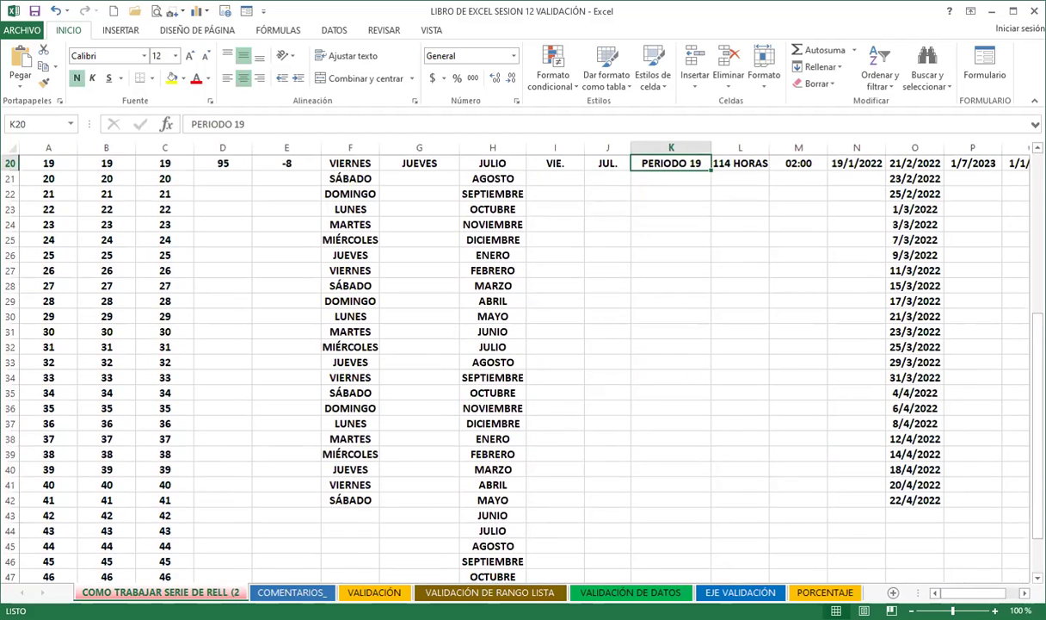
pyautogui.scroll(7, 446, 237)
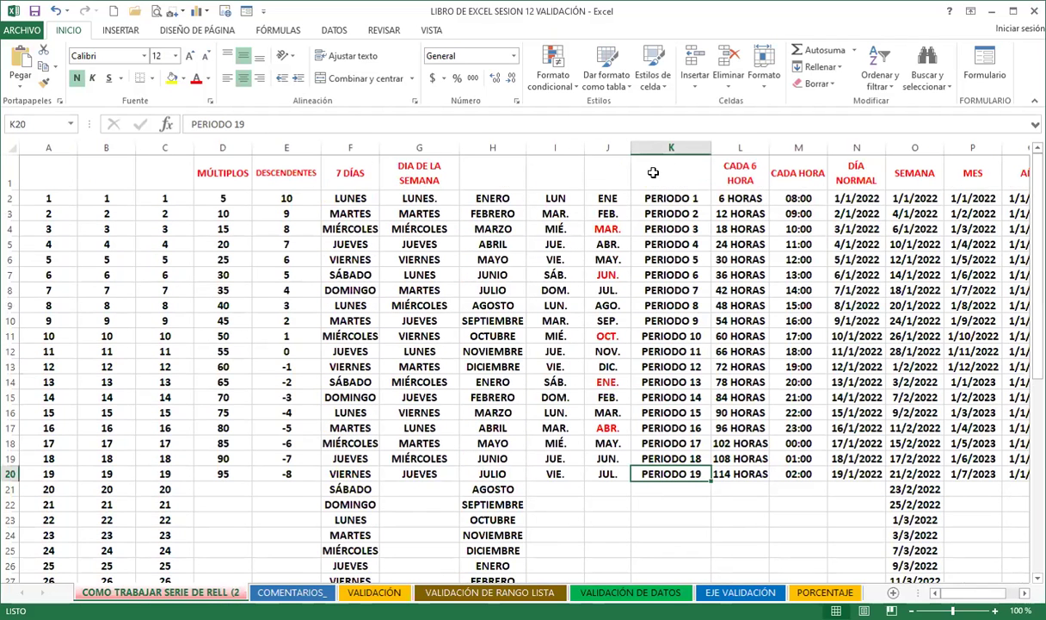
pyautogui.click(668, 198)
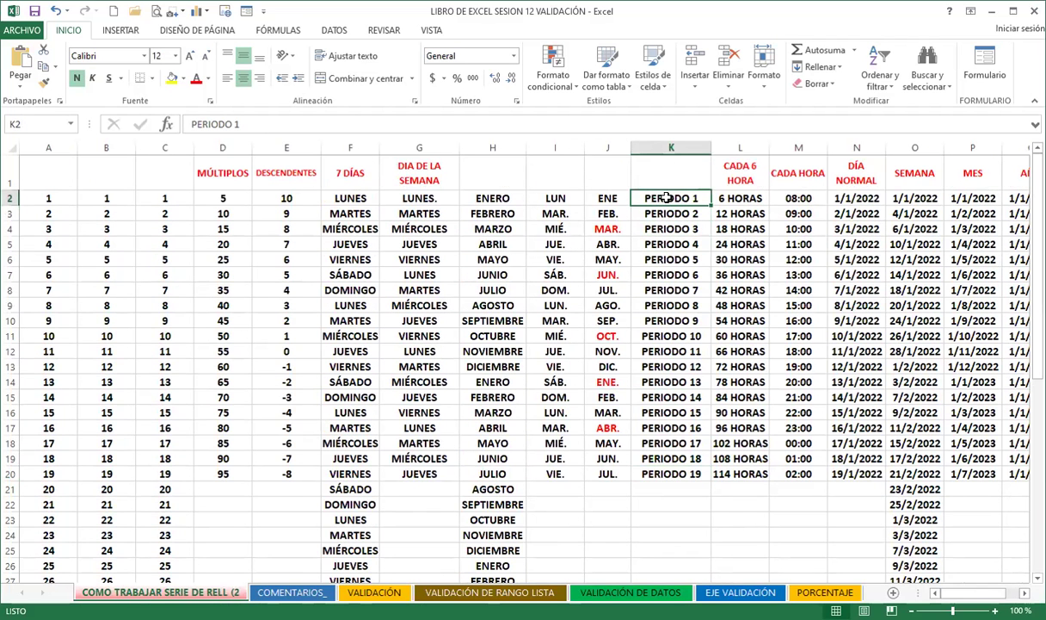
pyautogui.hotkey('shift', 'Down')
pyautogui.hotkey('shift', 'Down')
pyautogui.hotkey('shift', 'Down')
pyautogui.hotkey('shift', 'Down')
pyautogui.hotkey('shift', 'Down')
pyautogui.hotkey('shift', 'Down')
pyautogui.hotkey('shift', 'Down')
pyautogui.hotkey('shift', 'Down')
pyautogui.hotkey('shift', 'Down')
pyautogui.hotkey('shift', 'Down')
pyautogui.hotkey('shift', 'Down')
pyautogui.hotkey('shift', 'Down')
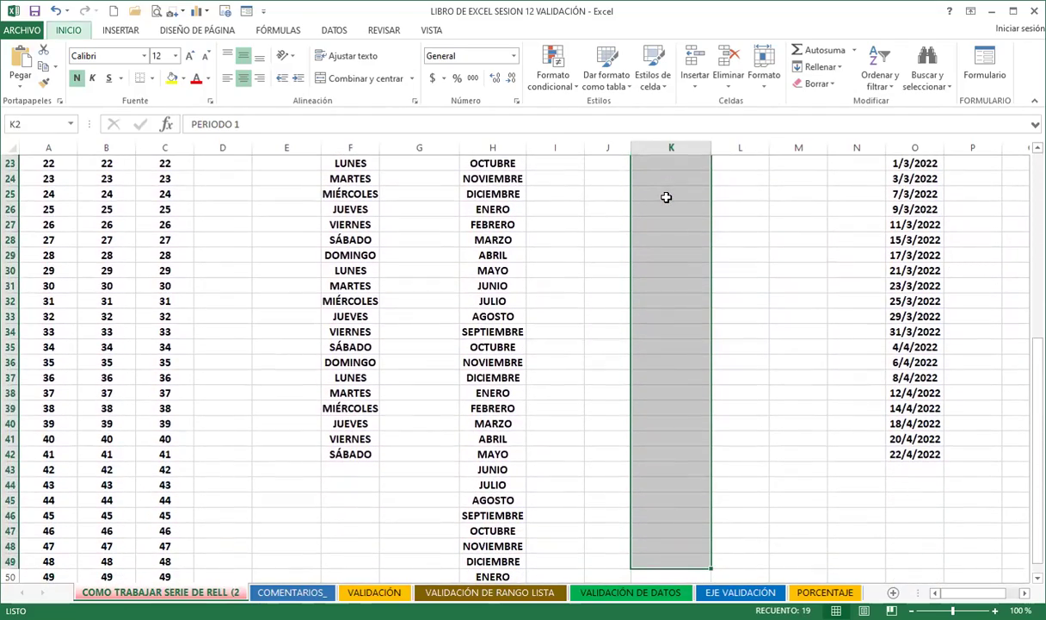
# Fill the column K selection via the keyboard Series dialog with Autorrellenar to continue PERIODO 20, 21 onward.
pyautogui.press('alt')
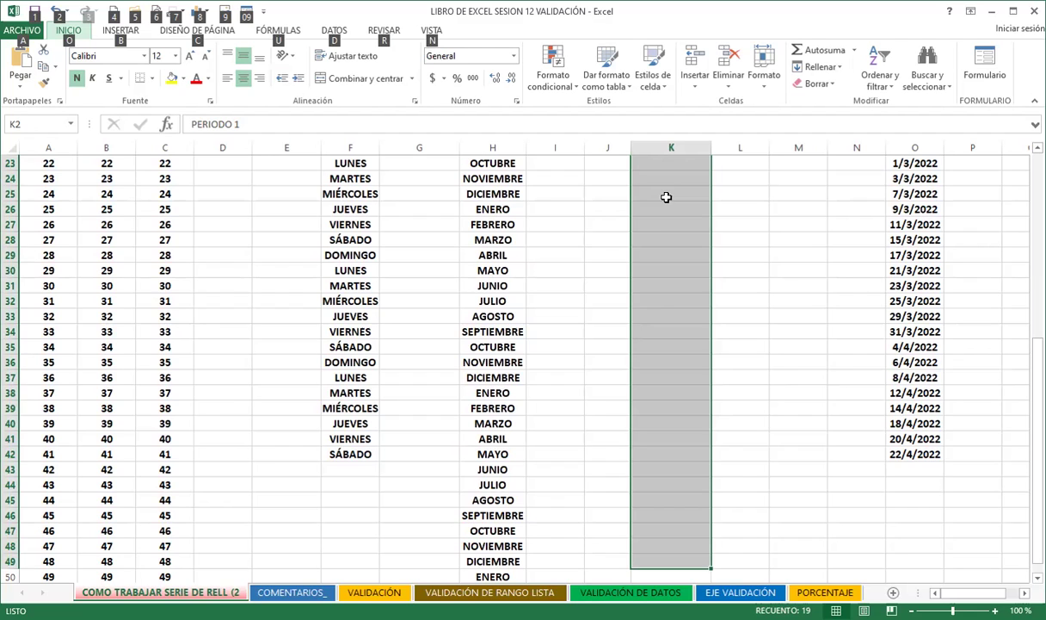
pyautogui.press('o')
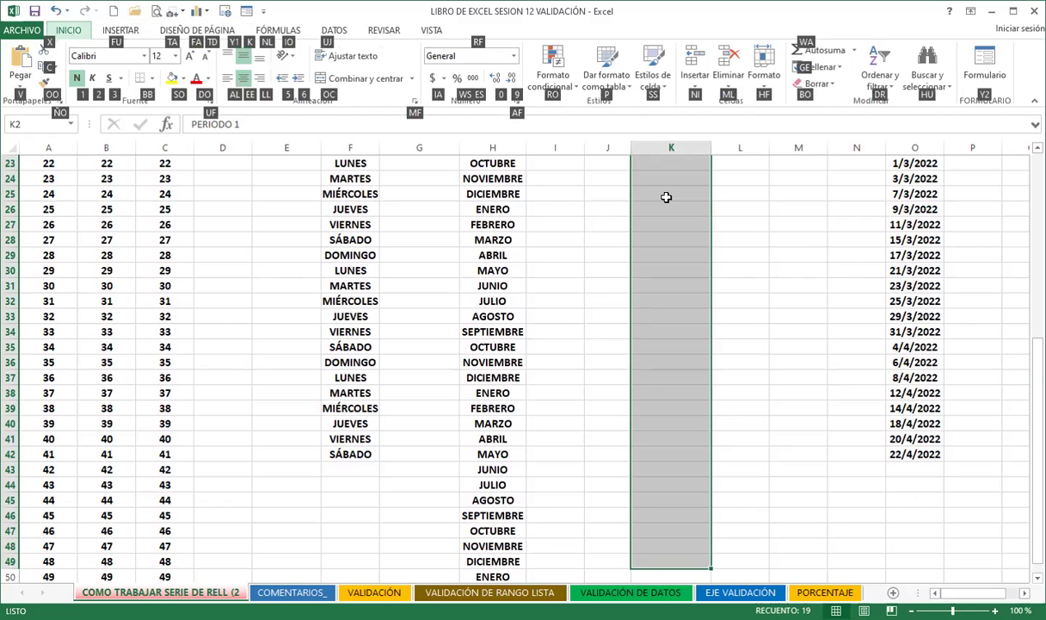
pyautogui.press('g')
pyautogui.press('e')
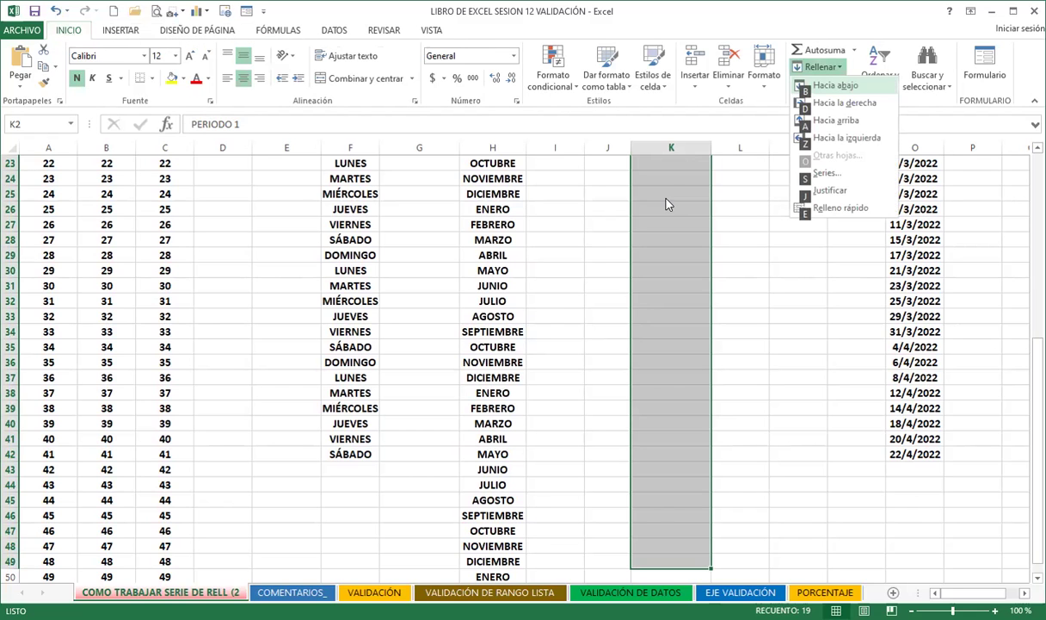
pyautogui.press('s')
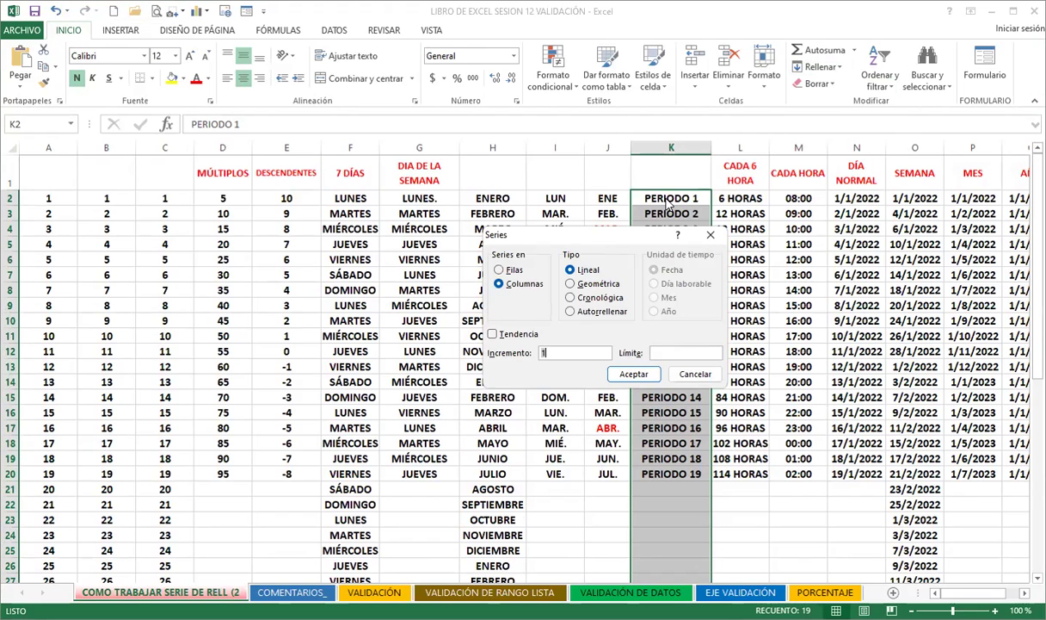
pyautogui.press('Tab')
pyautogui.press('Tab')
pyautogui.press('Tab')
pyautogui.press('Tab')
pyautogui.press('Tab')
pyautogui.press('Tab')
pyautogui.press('Down')
pyautogui.press('Down')
pyautogui.press('Down')
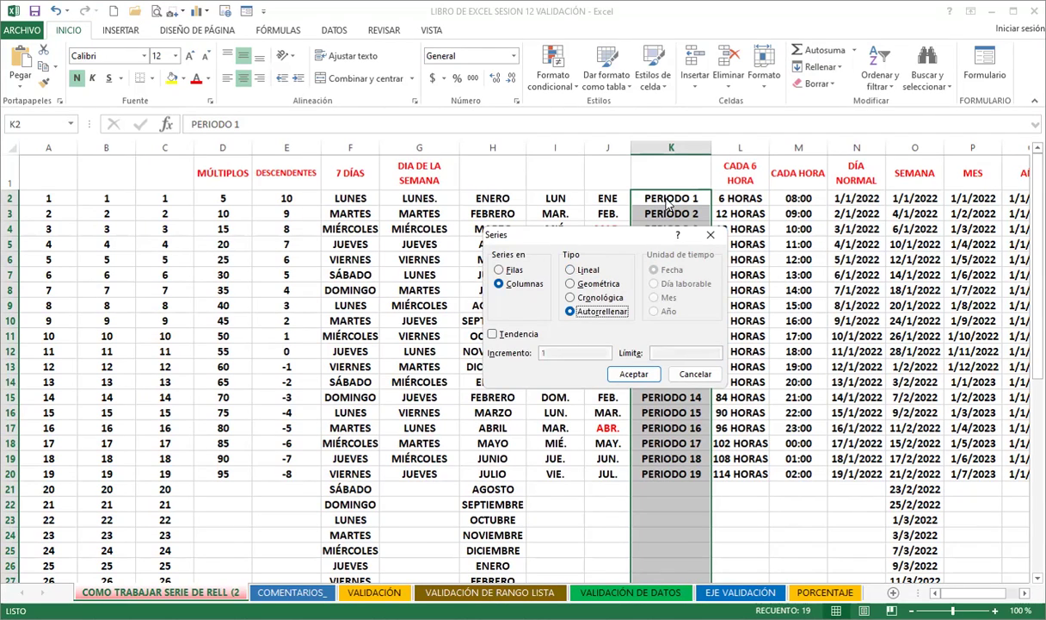
pyautogui.press('Return')
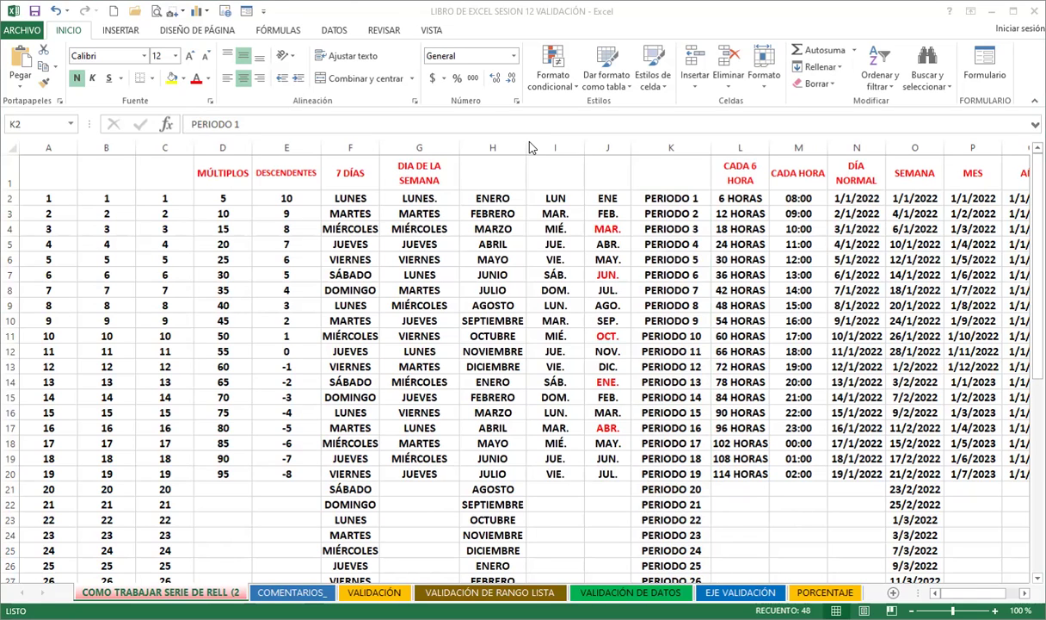
# Switch to the COMENTARIOS_ sheet and check cells B3, D6 and D8 for existing comments.
pyautogui.click(301, 599)
pyautogui.click(346, 439)
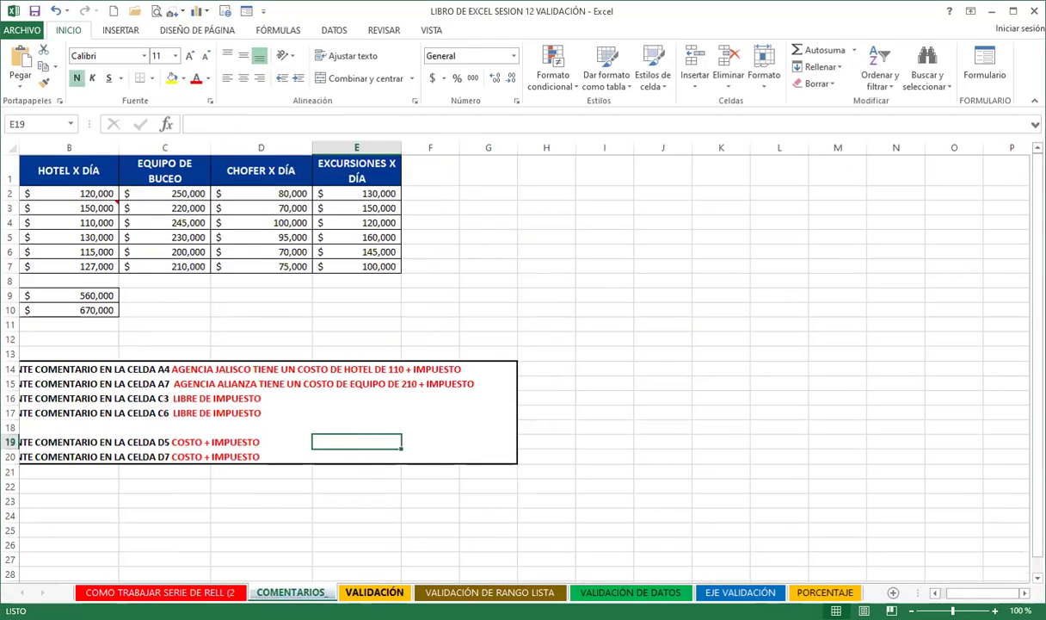
pyautogui.click(258, 281)
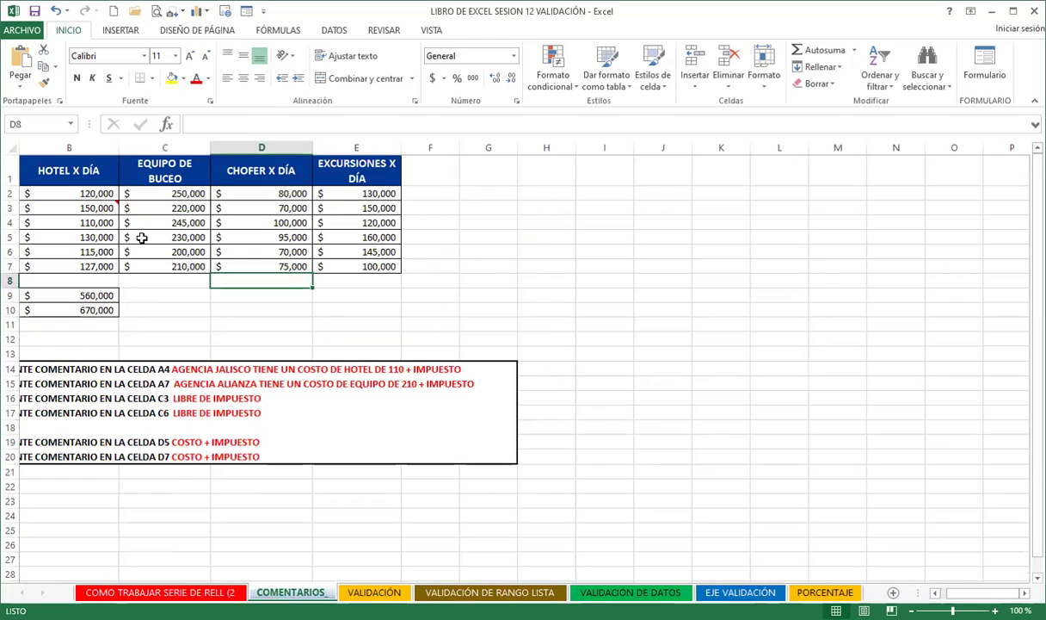
pyautogui.click(84, 204)
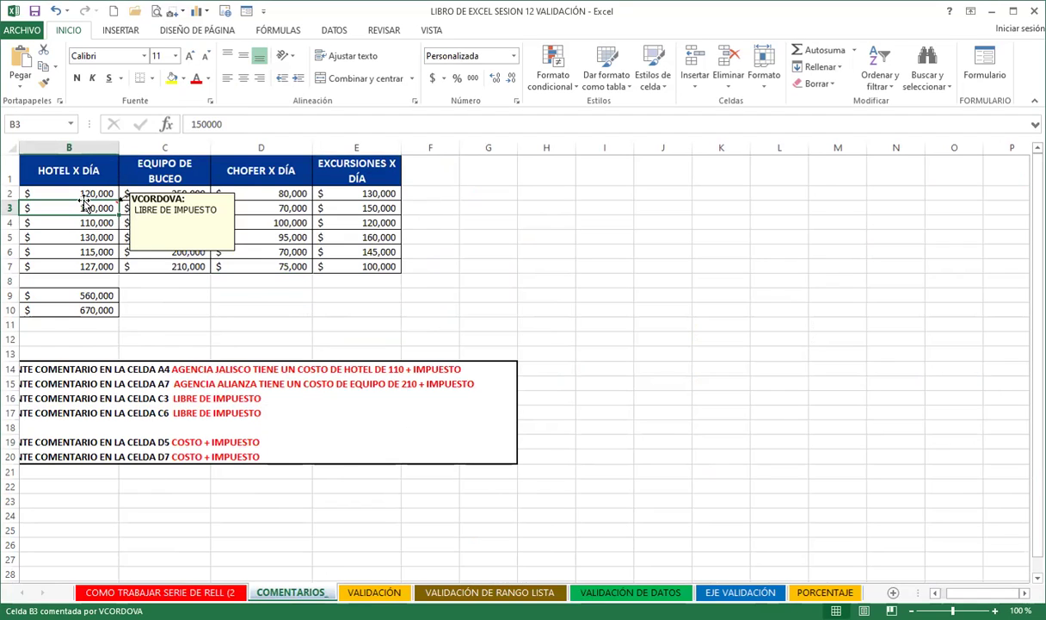
pyautogui.click(258, 251)
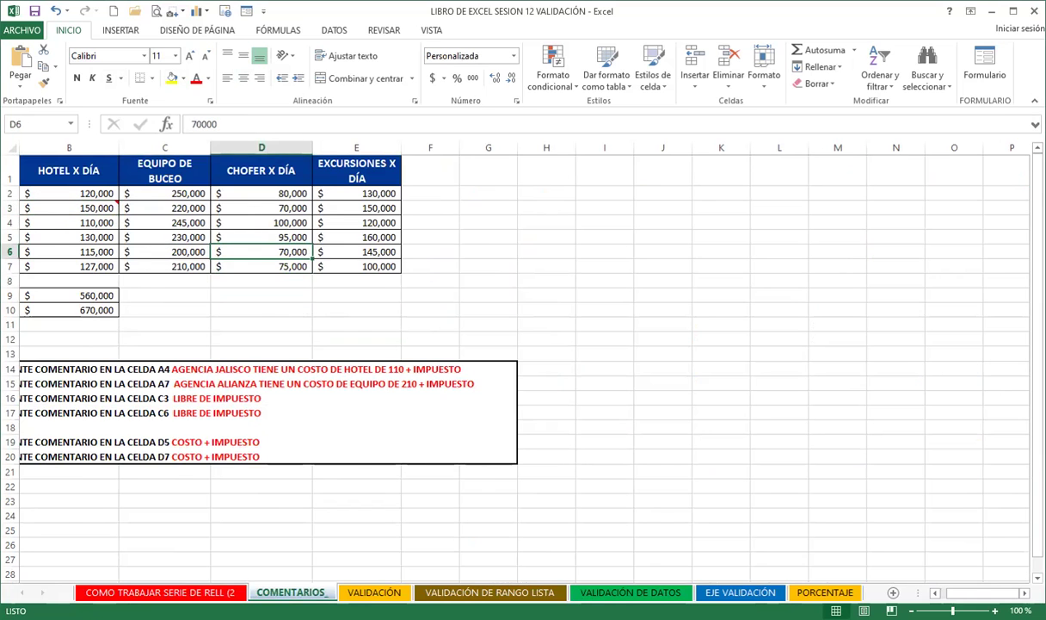
pyautogui.keyDown('ctrl'); pyautogui.scroll(3, 218, 277); pyautogui.keyUp('ctrl')
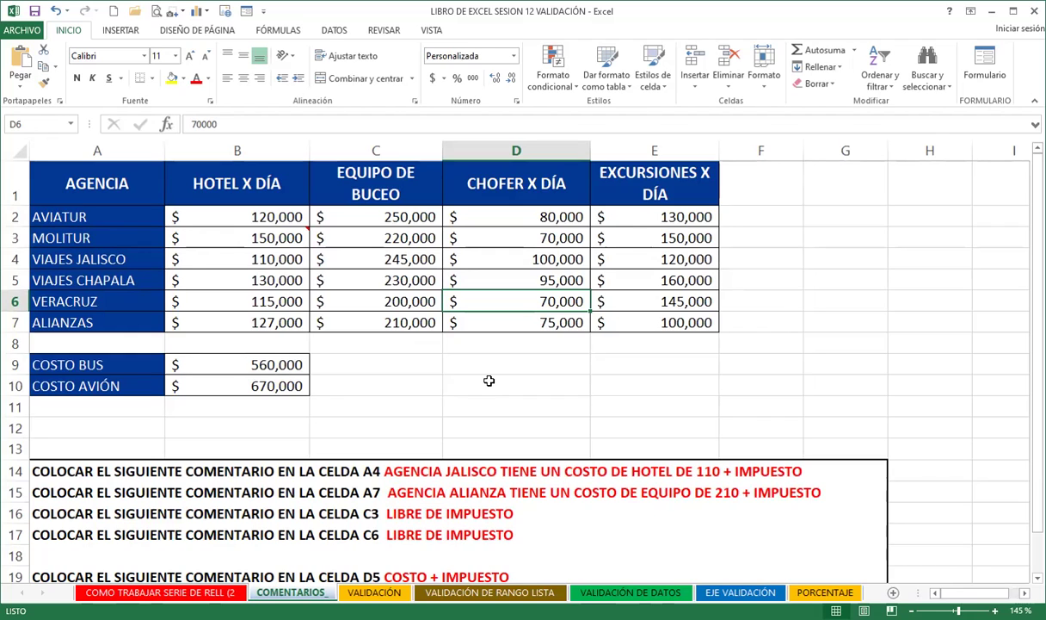
# Insert an empty new comment on cell C2 from the REVISAR tab, then reselect C2.
pyautogui.click(384, 31)
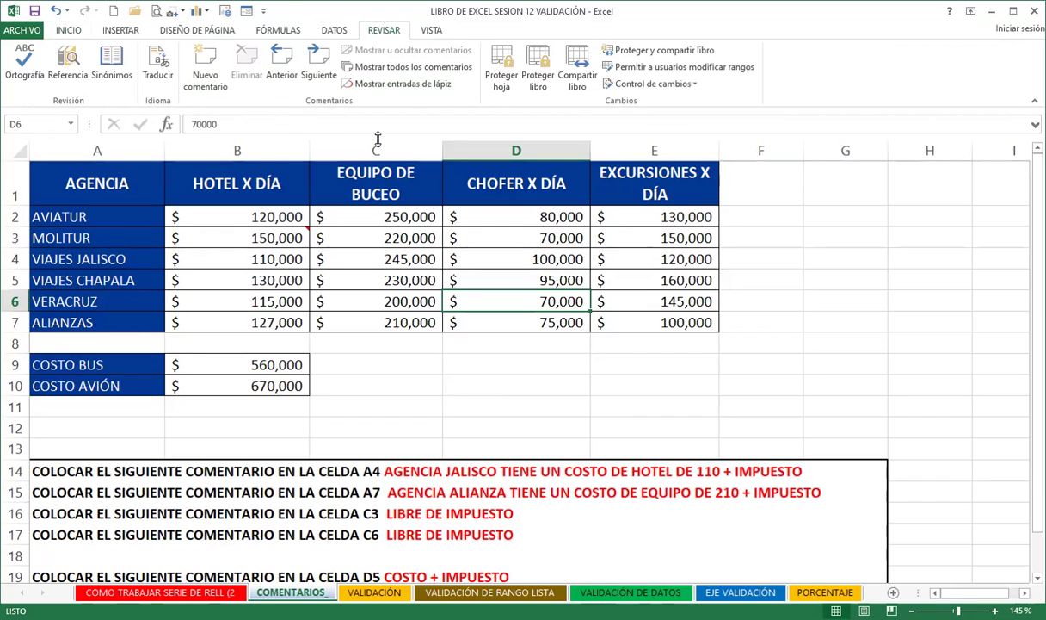
pyautogui.click(380, 214)
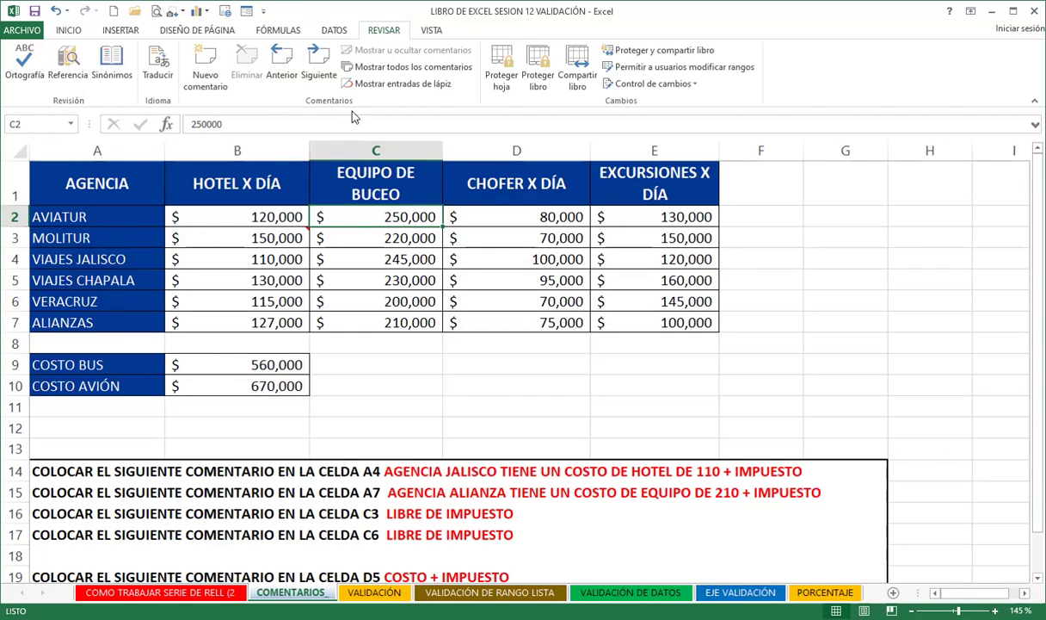
pyautogui.click(206, 60)
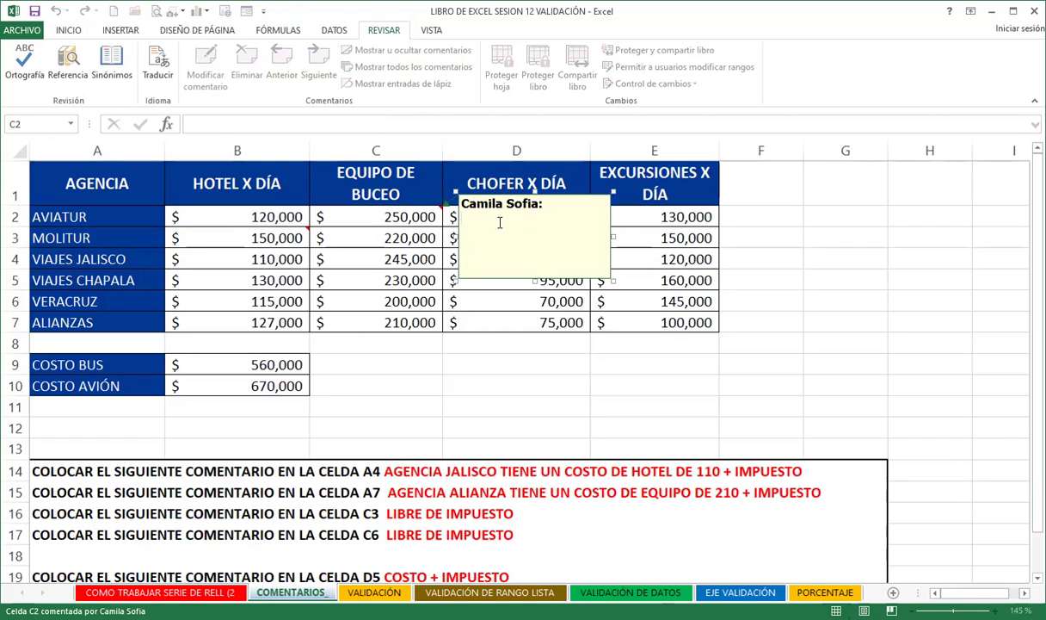
pyautogui.click(268, 236)
pyautogui.moveTo(248, 236)
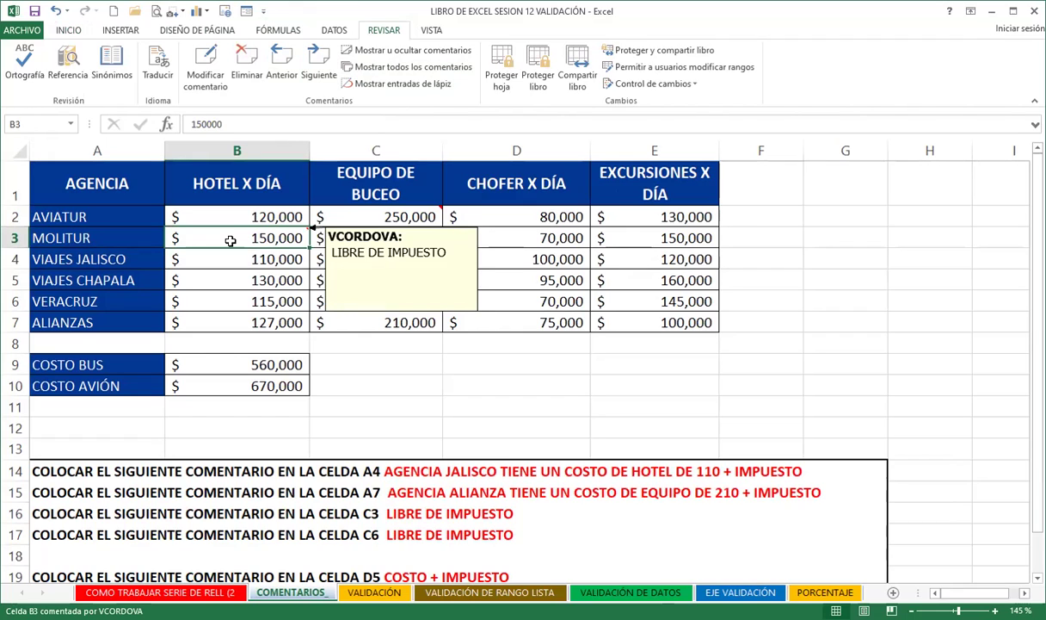
pyautogui.click(388, 216)
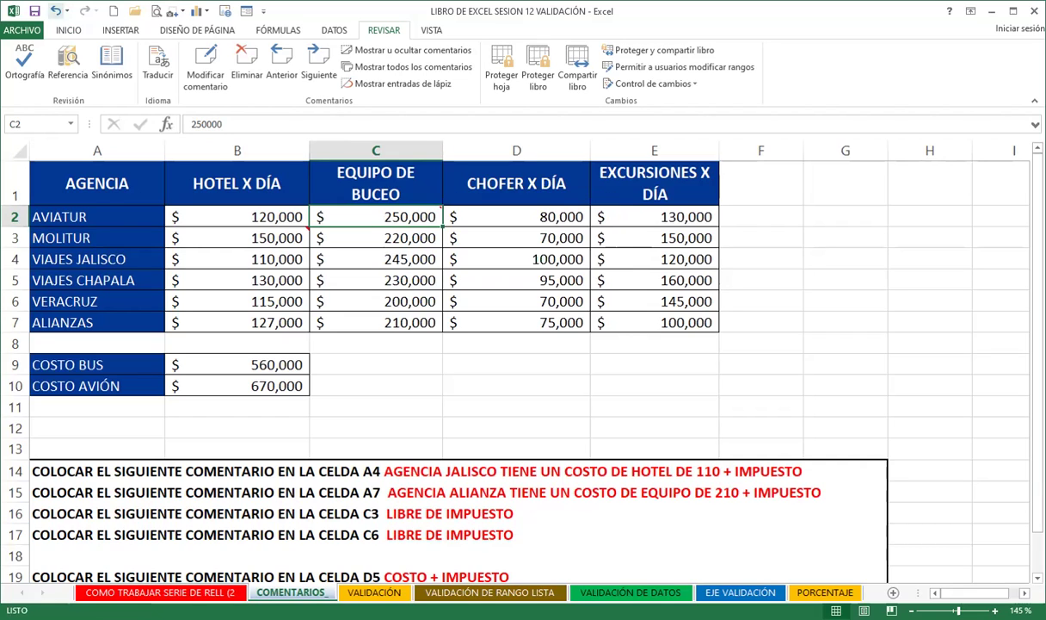
# Replace the Nombre de usuario in ARCHIVO > Opciones > General with a new author name.
pyautogui.click(22, 30)
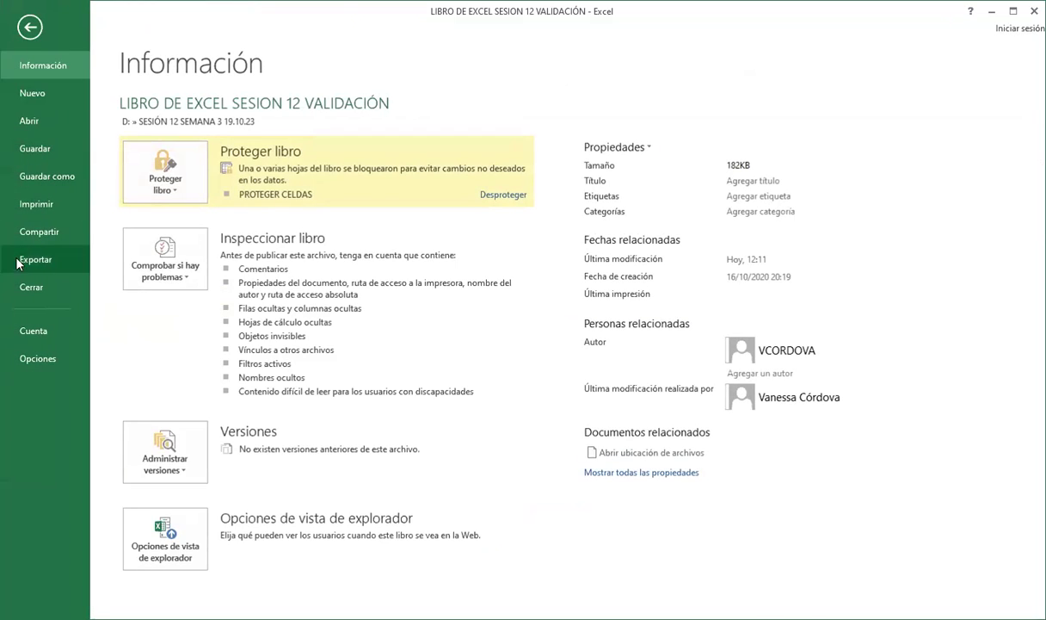
pyautogui.click(27, 367)
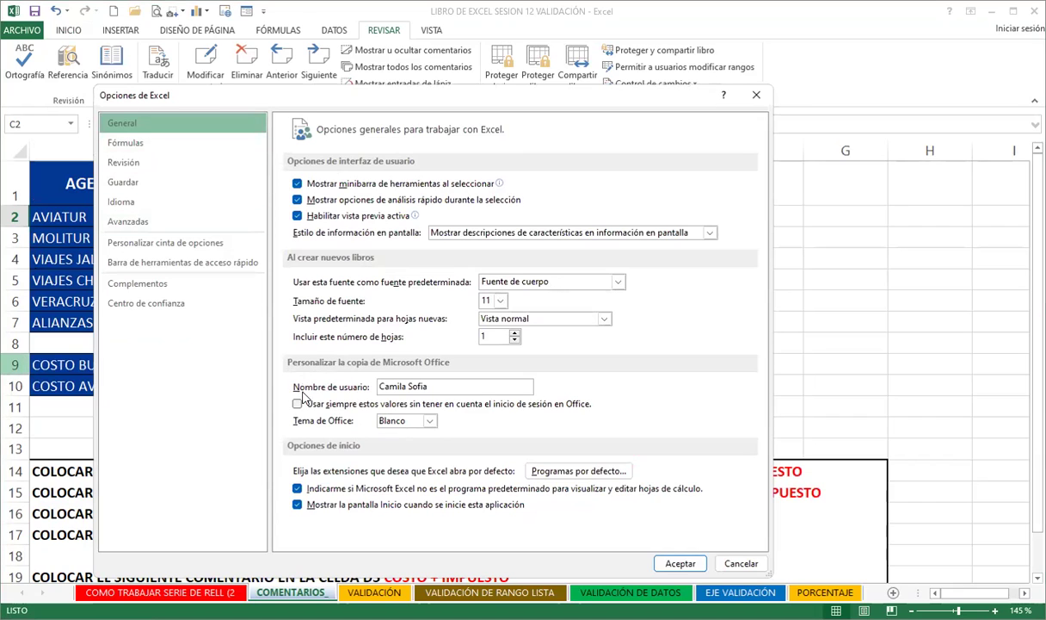
pyautogui.moveTo(443, 386); pyautogui.dragTo(329, 387)
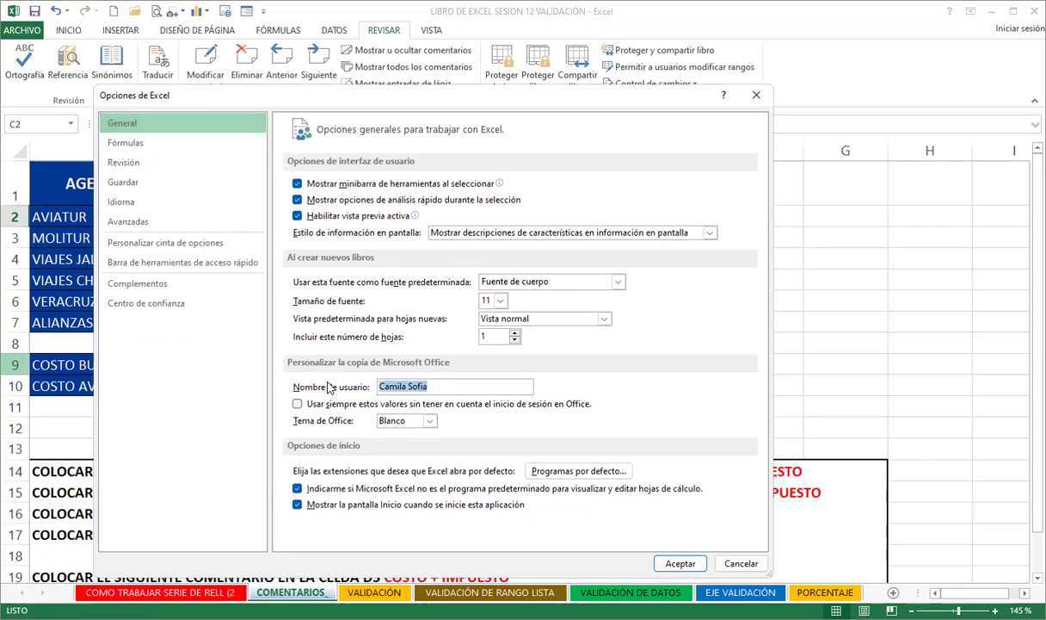
pyautogui.write('VANESSA')
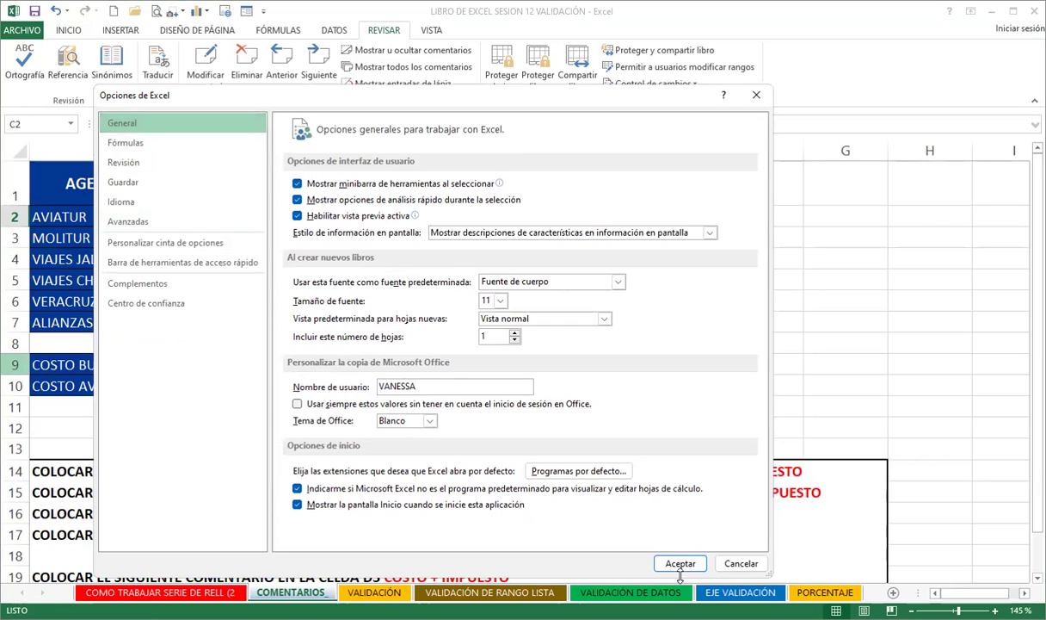
pyautogui.click(679, 563)
# Add a new comment to D5, then step through the comments on B3, C2 and D5.
pyautogui.click(532, 275)
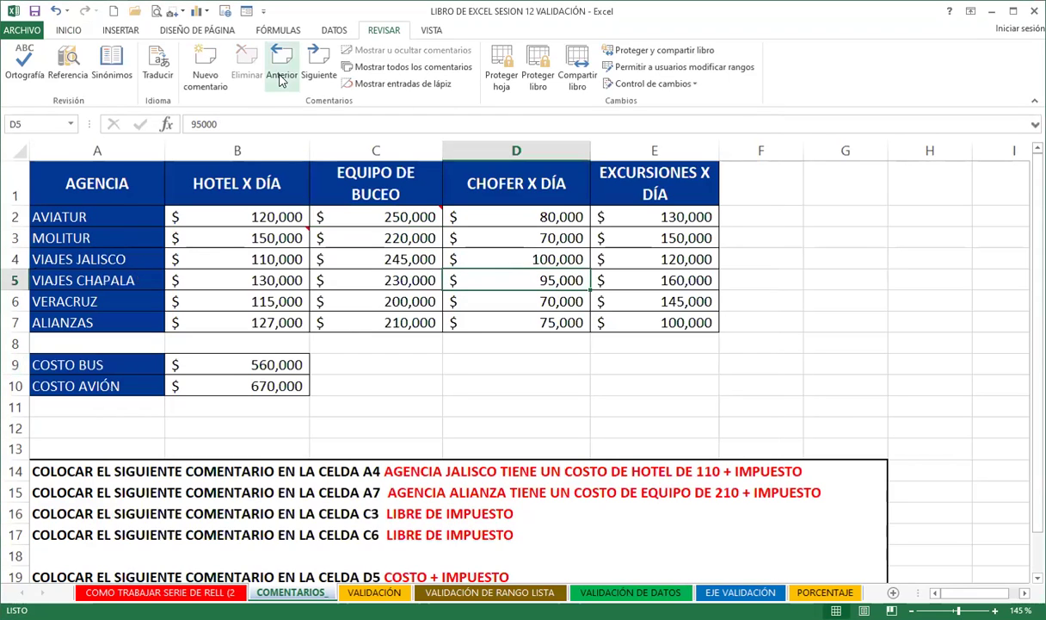
pyautogui.click(205, 61)
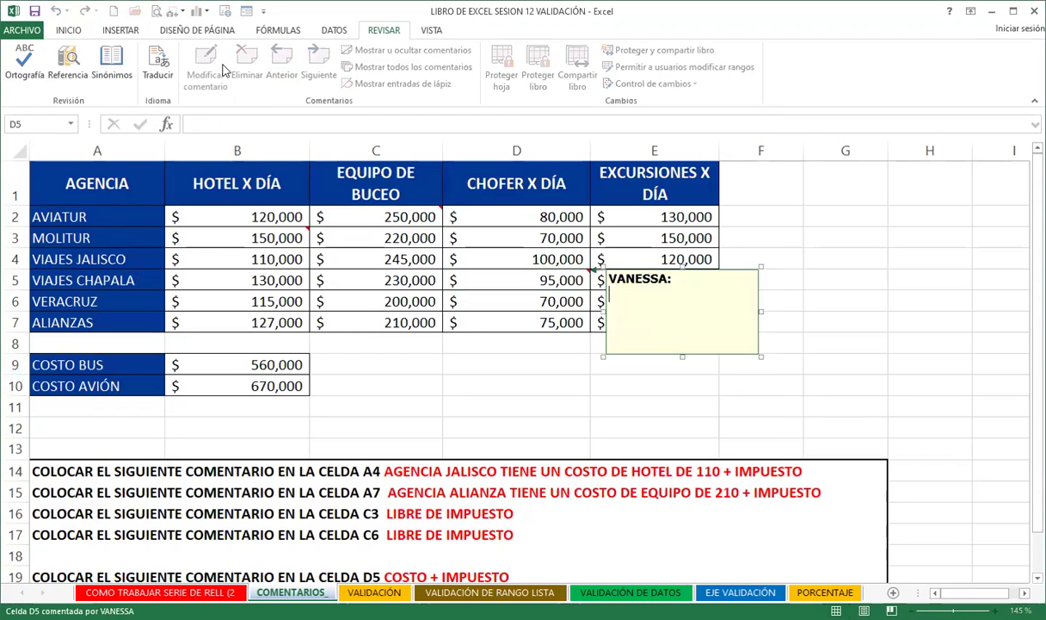
pyautogui.click(256, 233)
pyautogui.moveTo(256, 232)
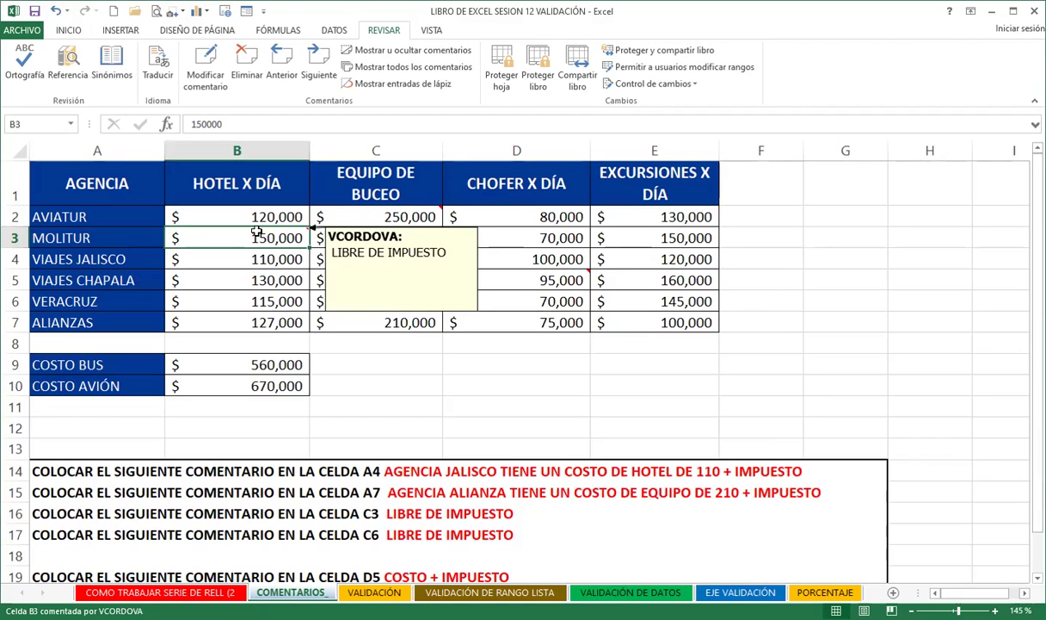
pyautogui.click(403, 210)
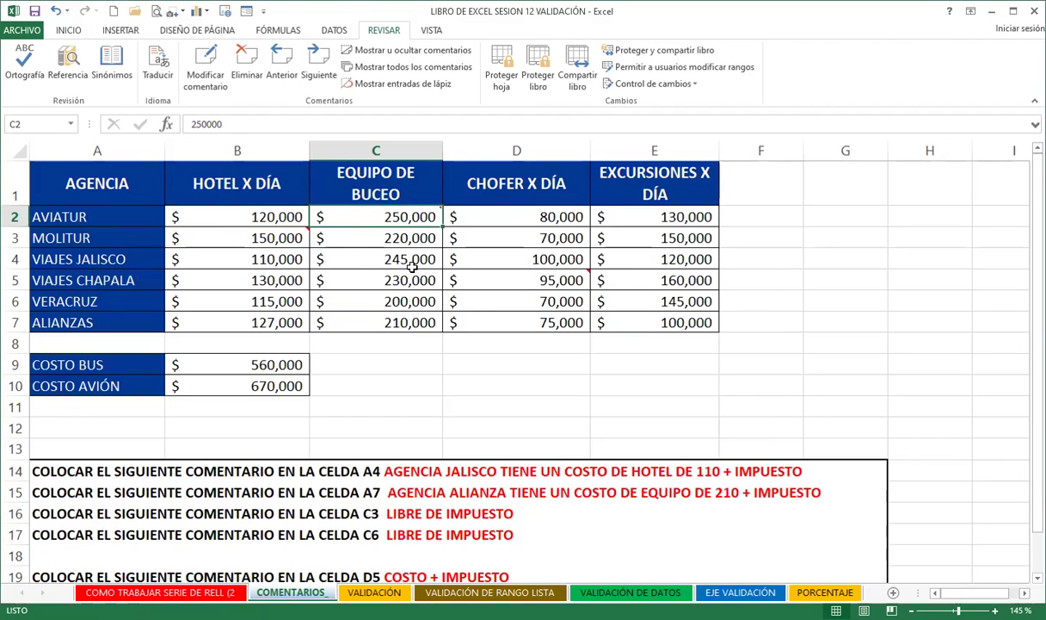
pyautogui.click(529, 278)
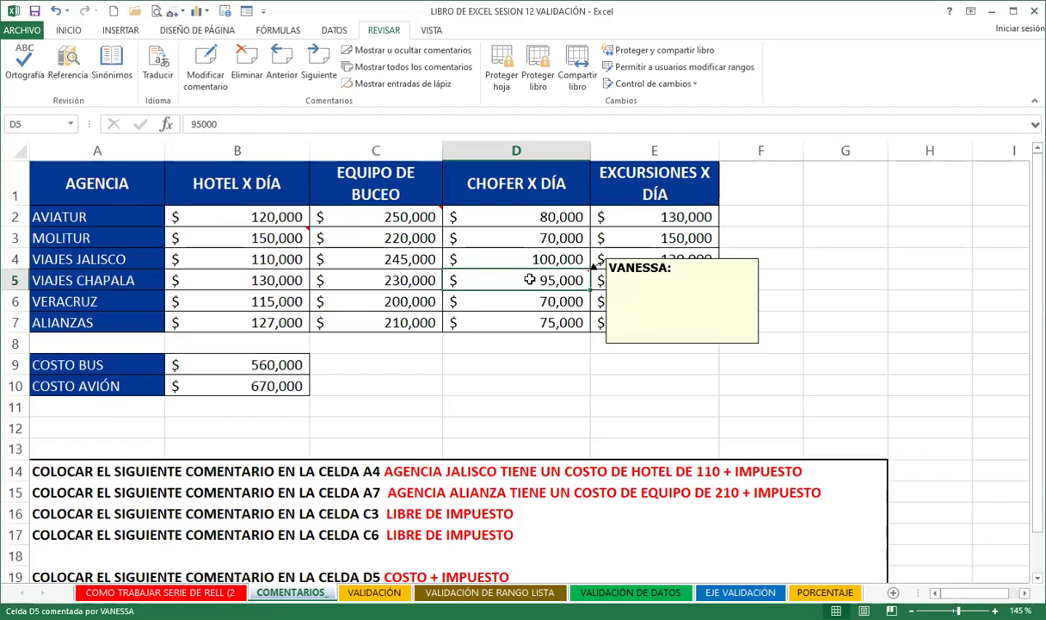
pyautogui.click(548, 217)
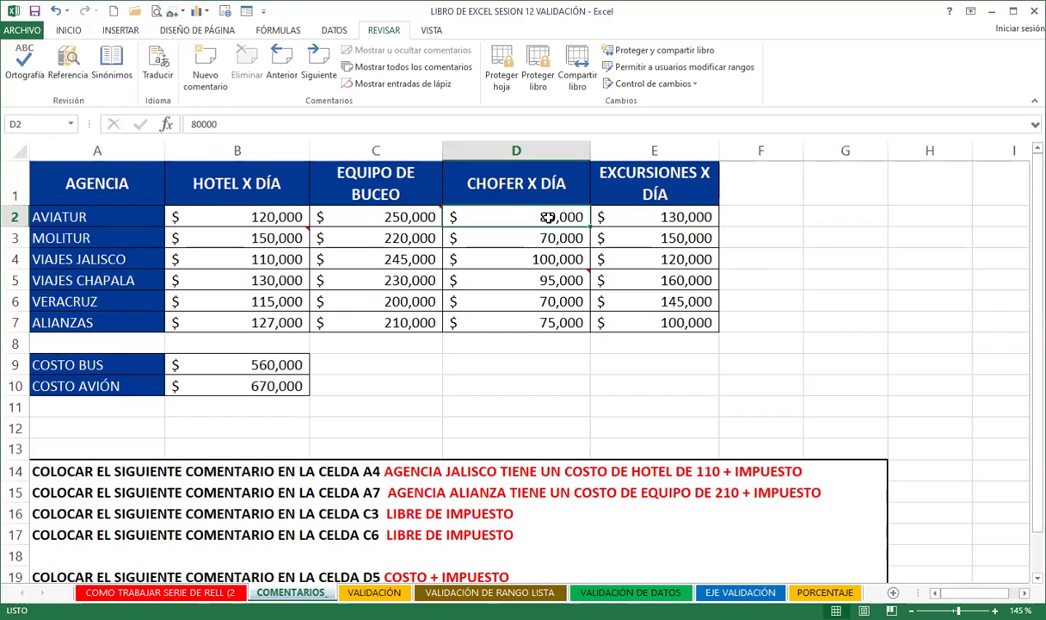
# Display the comments on C2, B3 and D5 in turn, including B3's 'LIBRE DE IMPUESTO'.
pyautogui.click(396, 199)
pyautogui.click(203, 241)
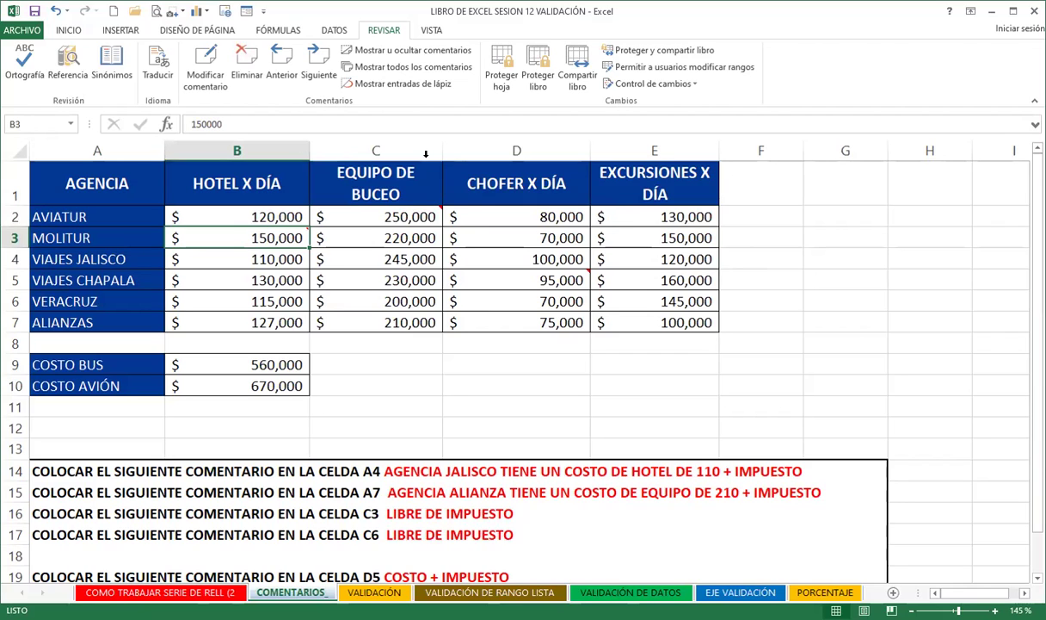
pyautogui.click(358, 209)
pyautogui.click(616, 274)
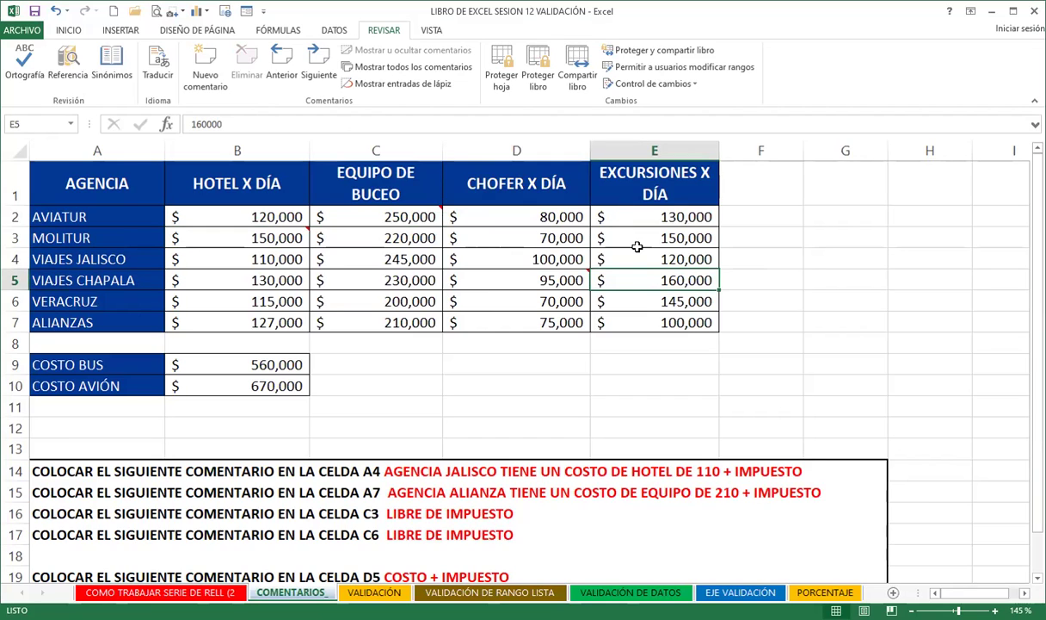
pyautogui.click(284, 236)
pyautogui.click(510, 279)
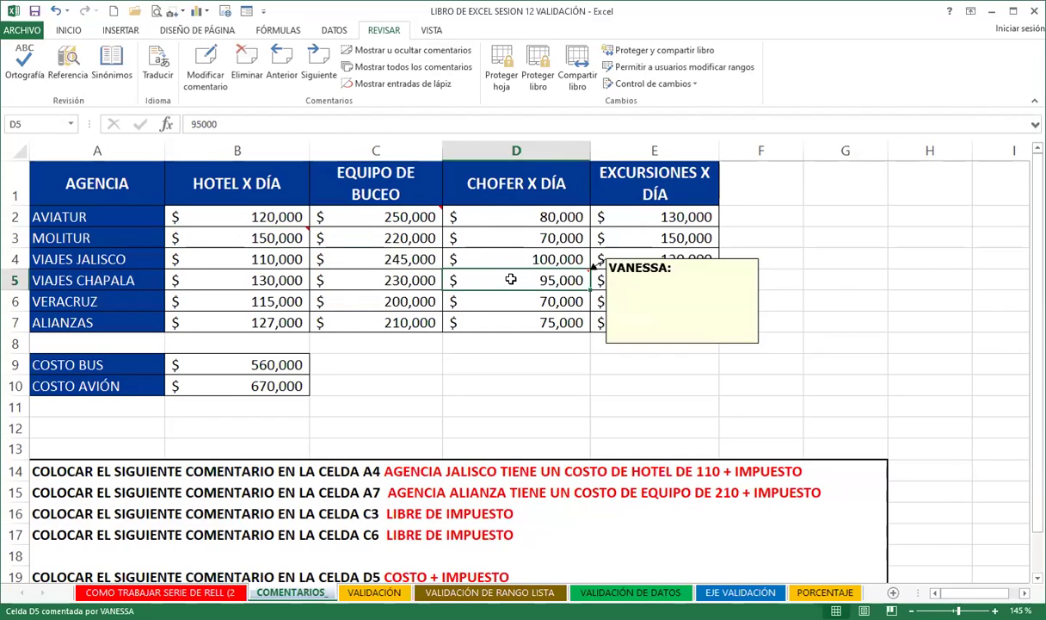
pyautogui.click(523, 218)
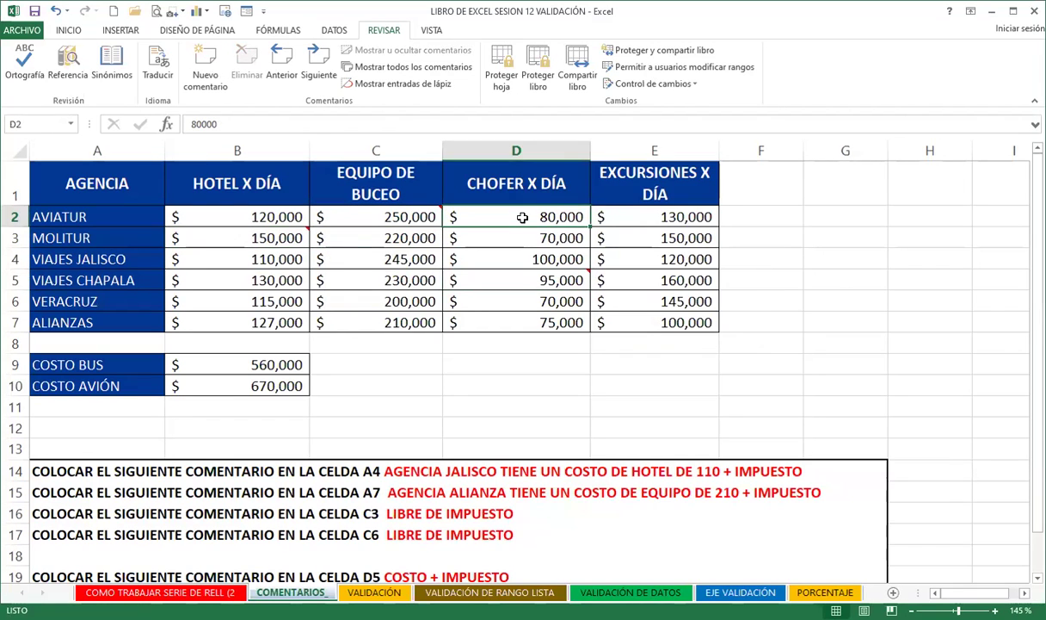
pyautogui.click(472, 275)
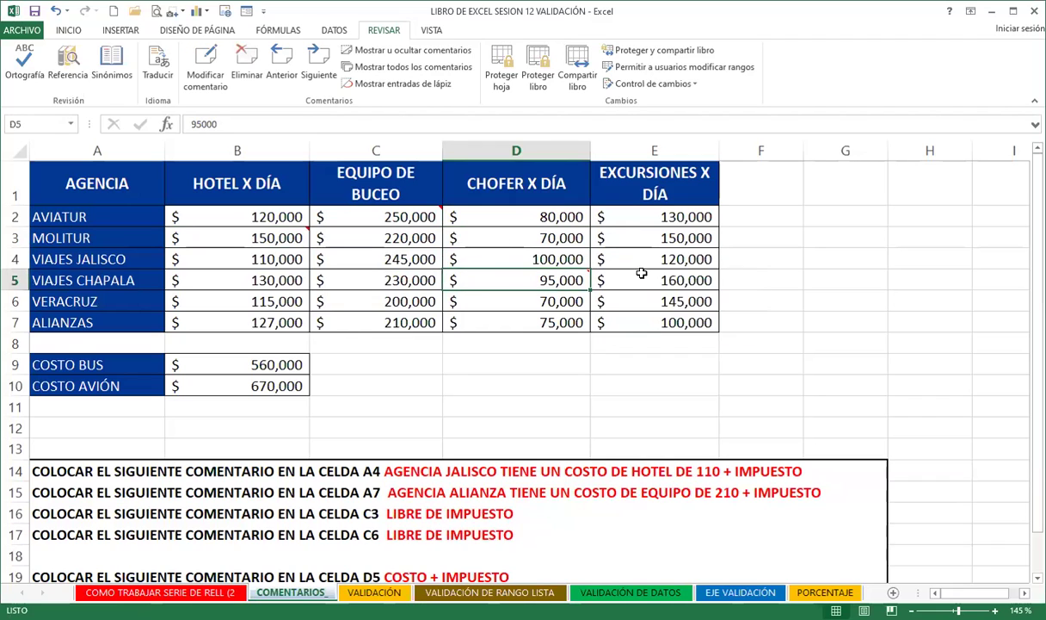
pyautogui.click(401, 218)
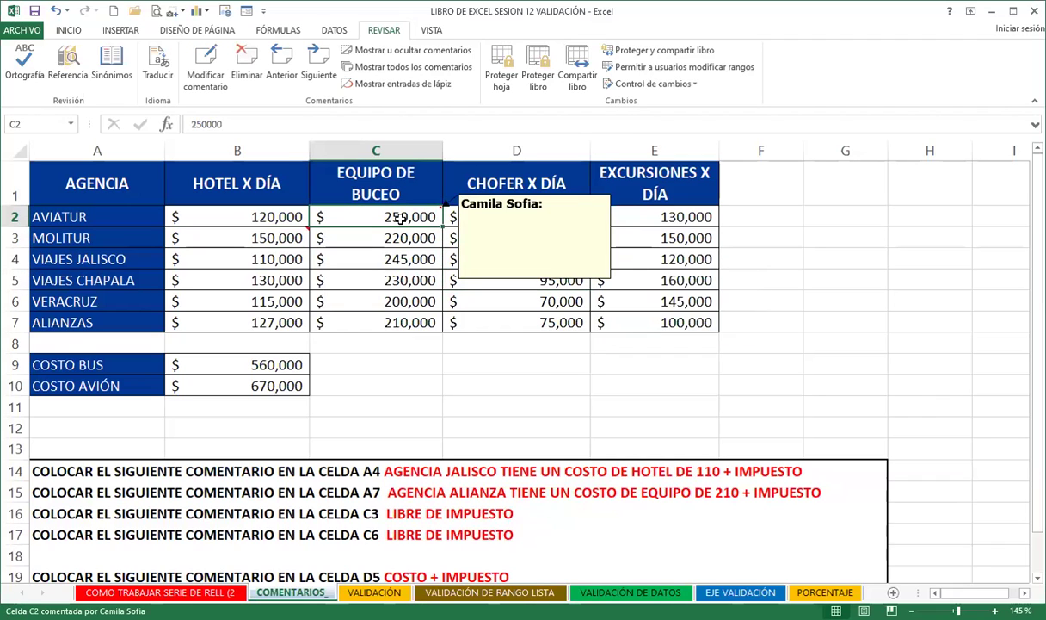
pyautogui.click(263, 240)
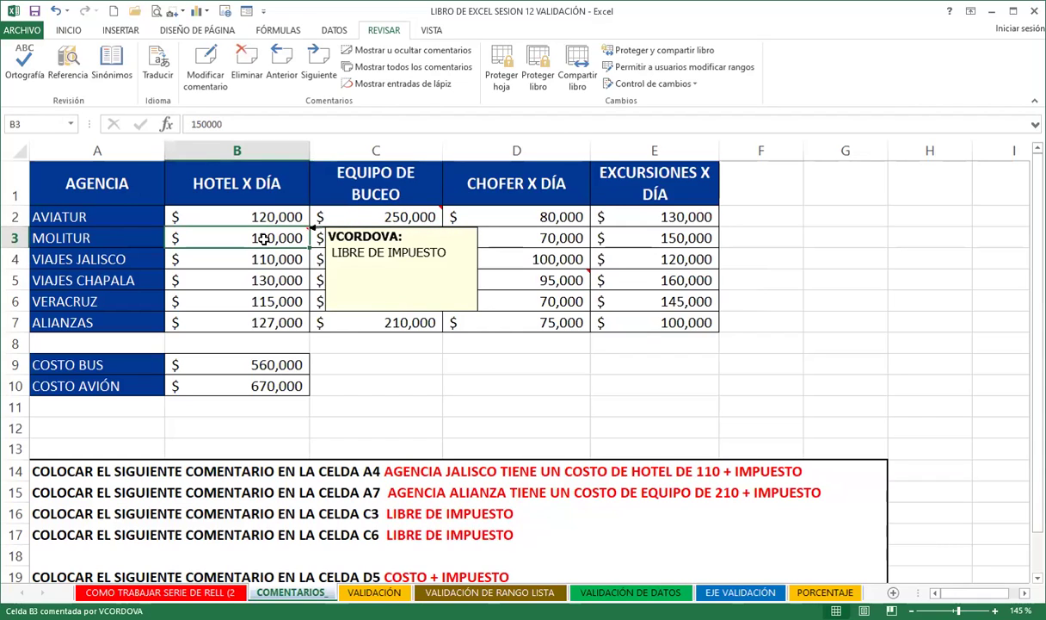
pyautogui.click(614, 298)
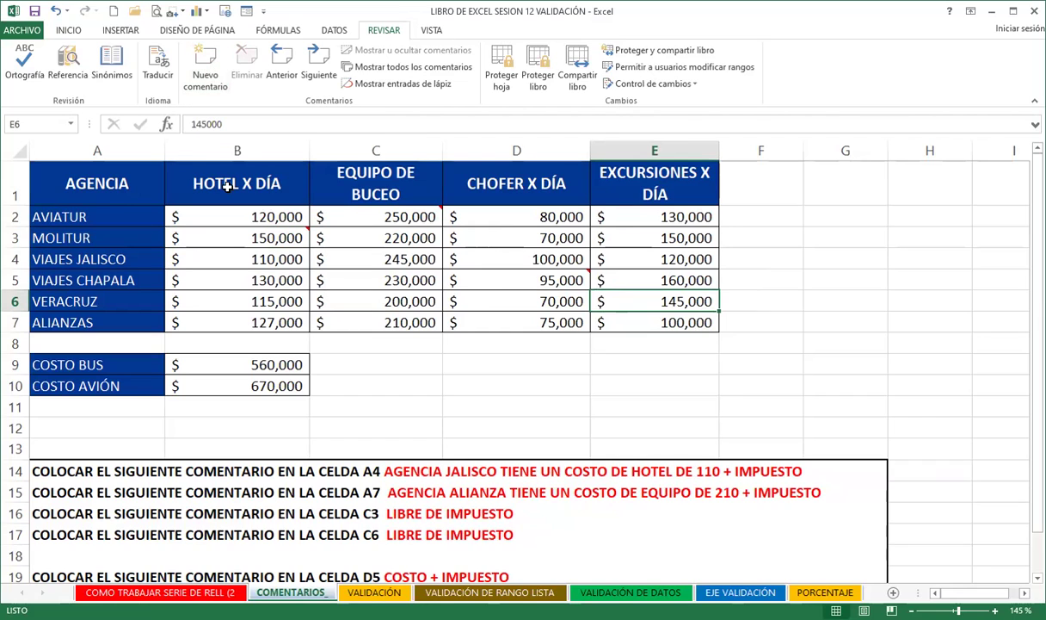
# Add empty comments to cells C4, C5 and E4, using Insertar comentario for C4 and Shift+F2 for C5 and E4.
pyautogui.rightClick(380, 259)
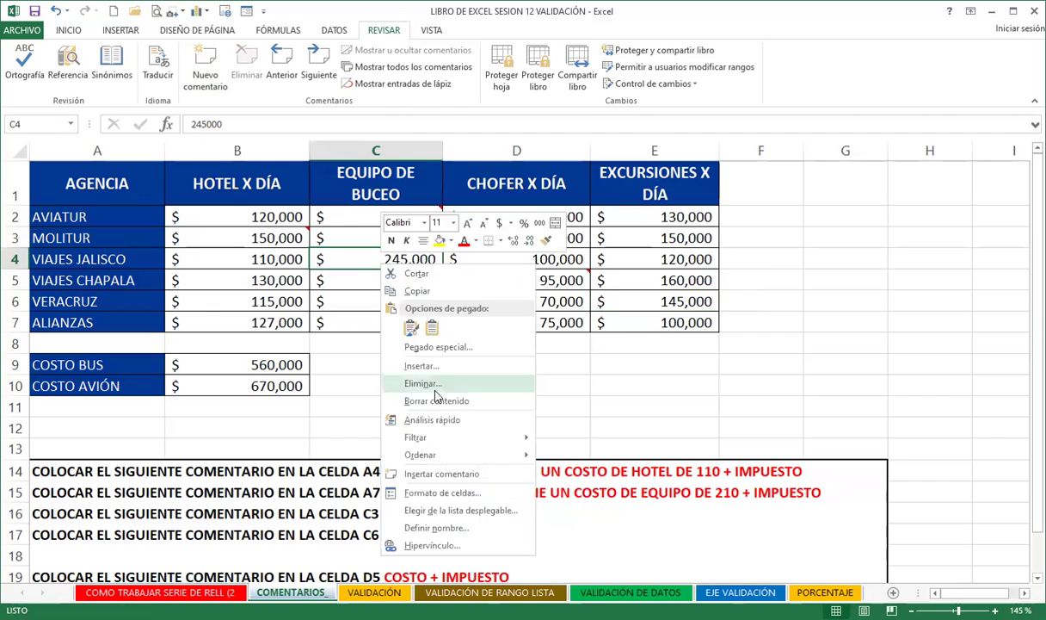
pyautogui.click(413, 473)
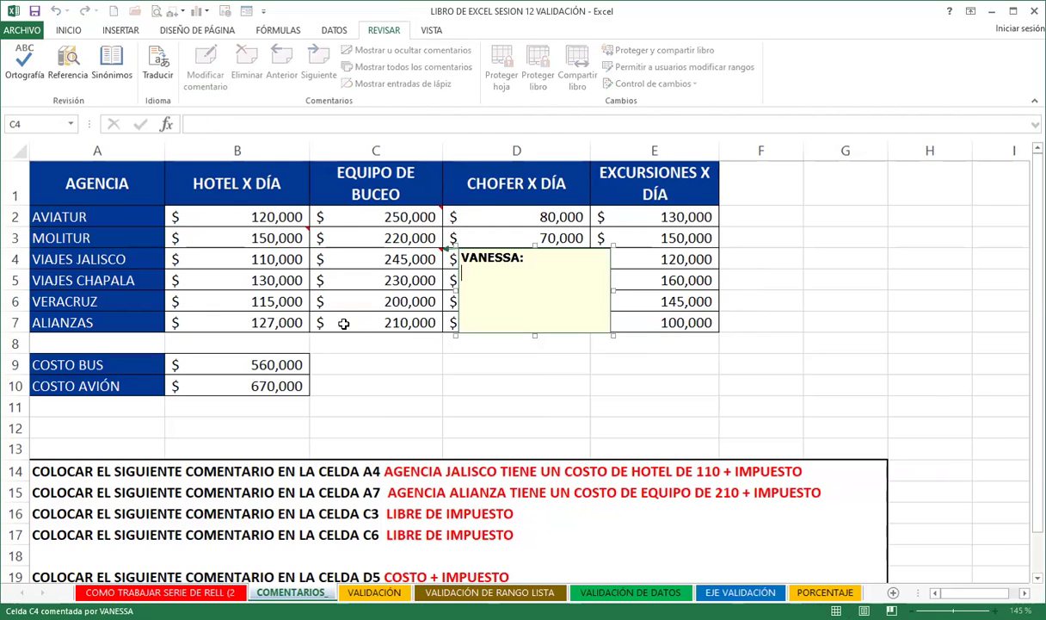
pyautogui.click(322, 277)
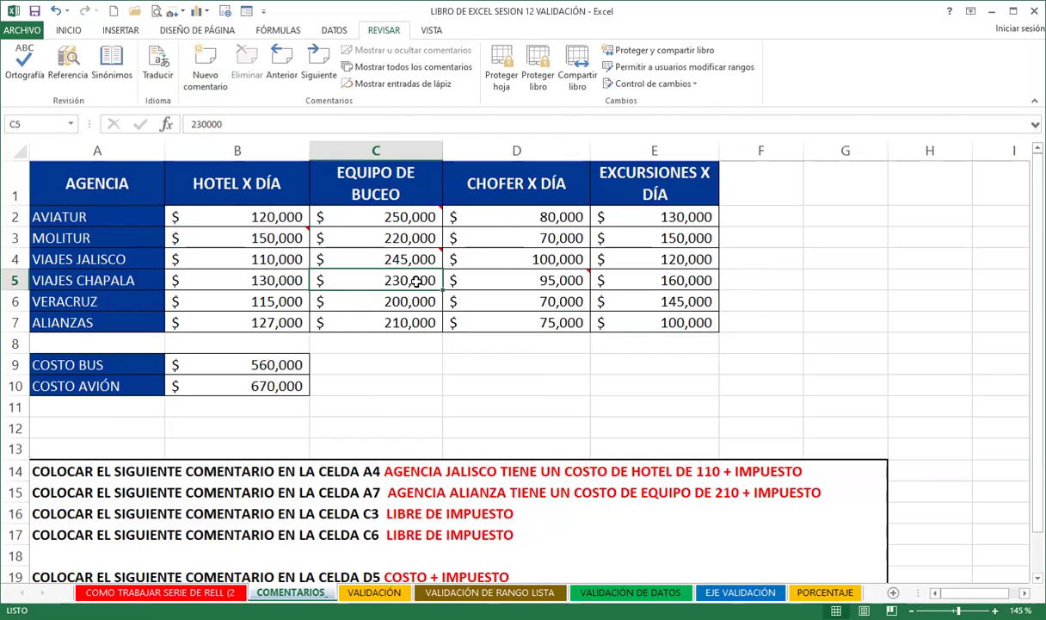
pyautogui.hotkey('shift', 'F2')
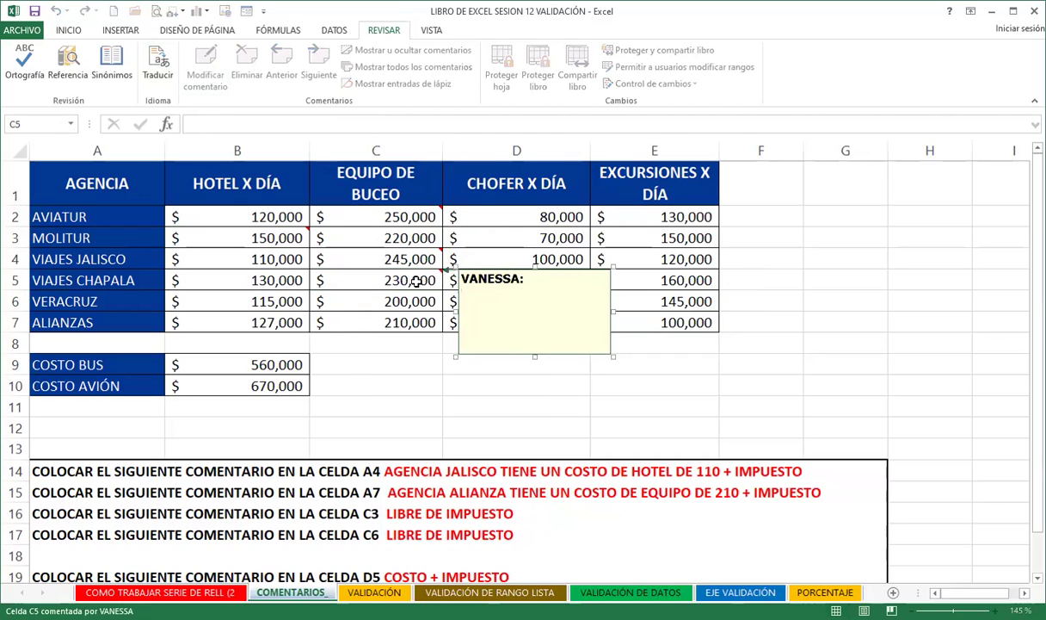
pyautogui.click(660, 252)
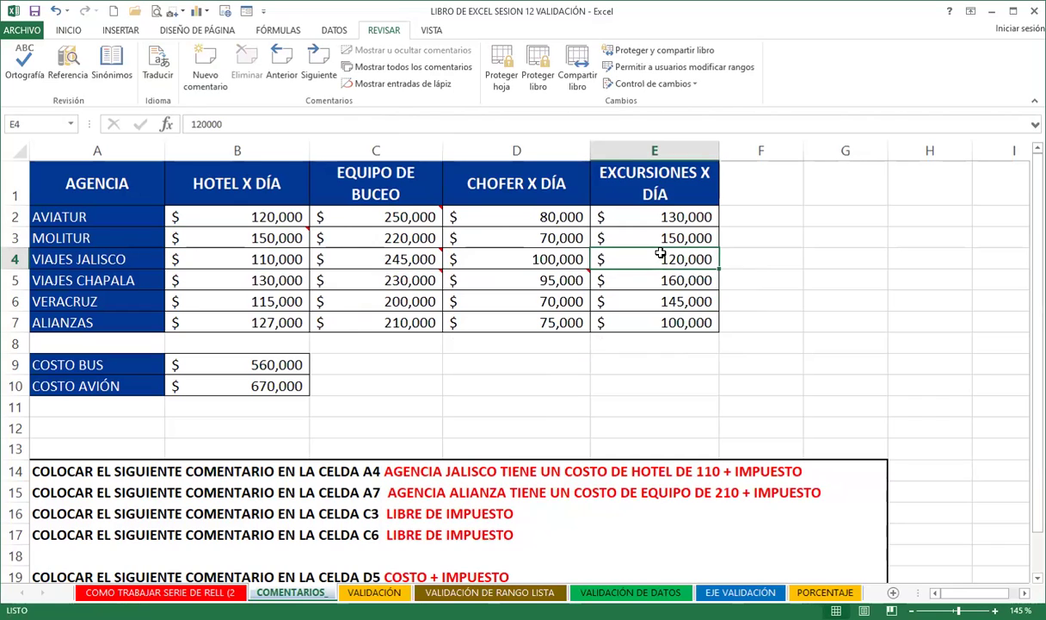
pyautogui.hotkey('shift', 'F2')
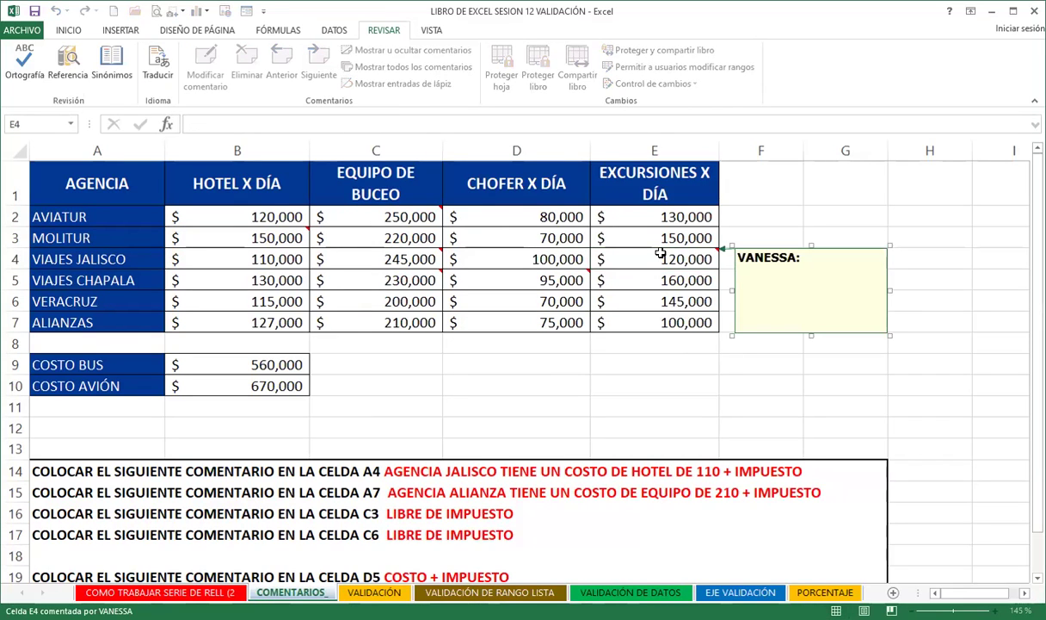
pyautogui.click(408, 250)
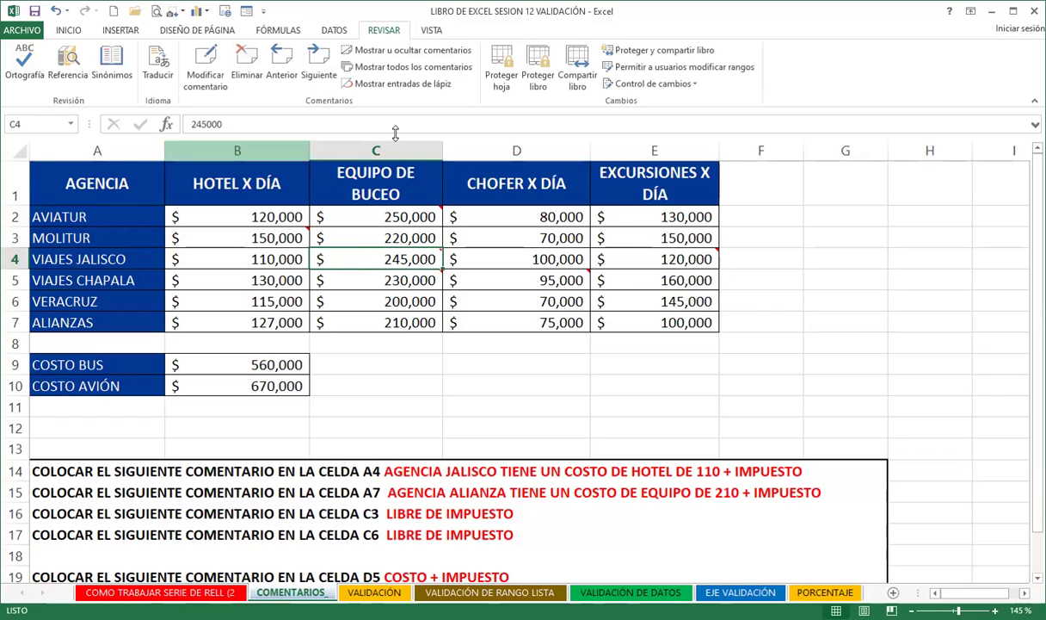
pyautogui.click(365, 330)
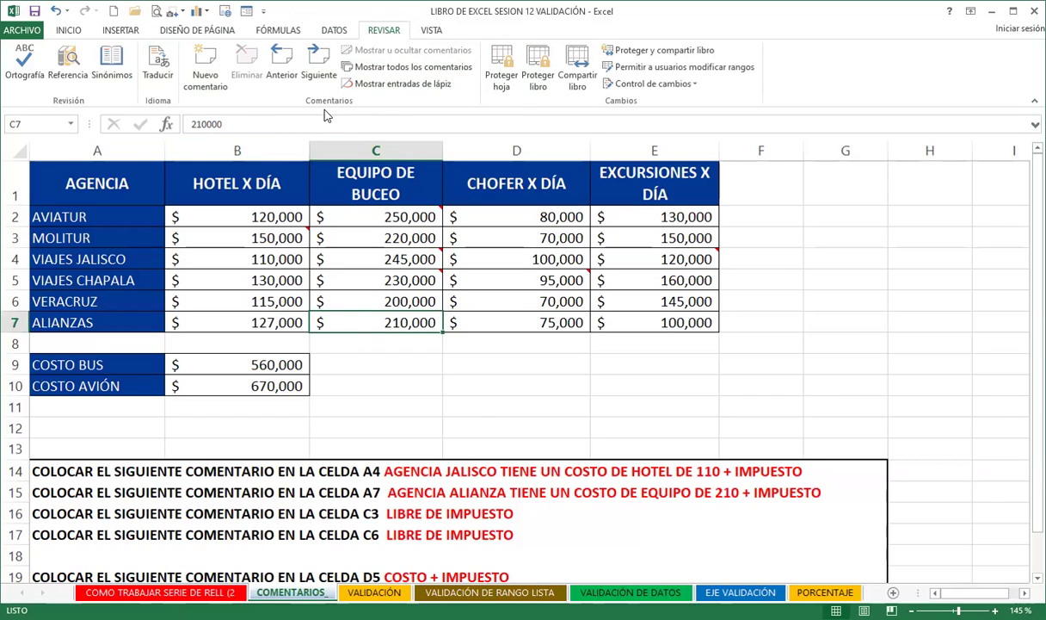
pyautogui.click(390, 68)
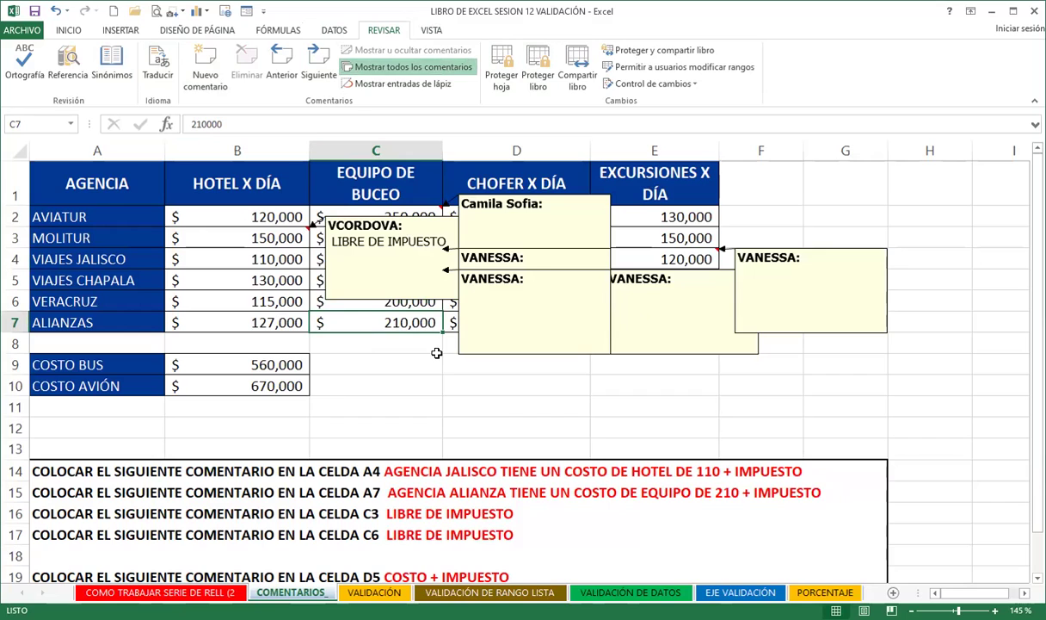
pyautogui.click(387, 69)
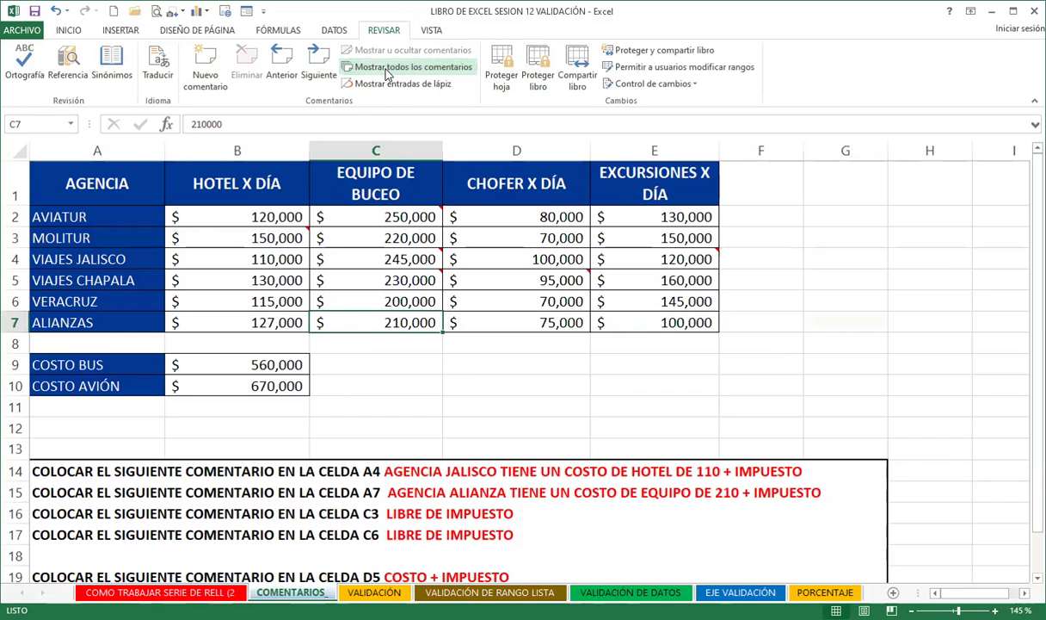
# Make cell B3's 'LIBRE DE IMPUESTO' comment stay permanently displayed with Mostrar u ocultar comentarios.
pyautogui.click(227, 237)
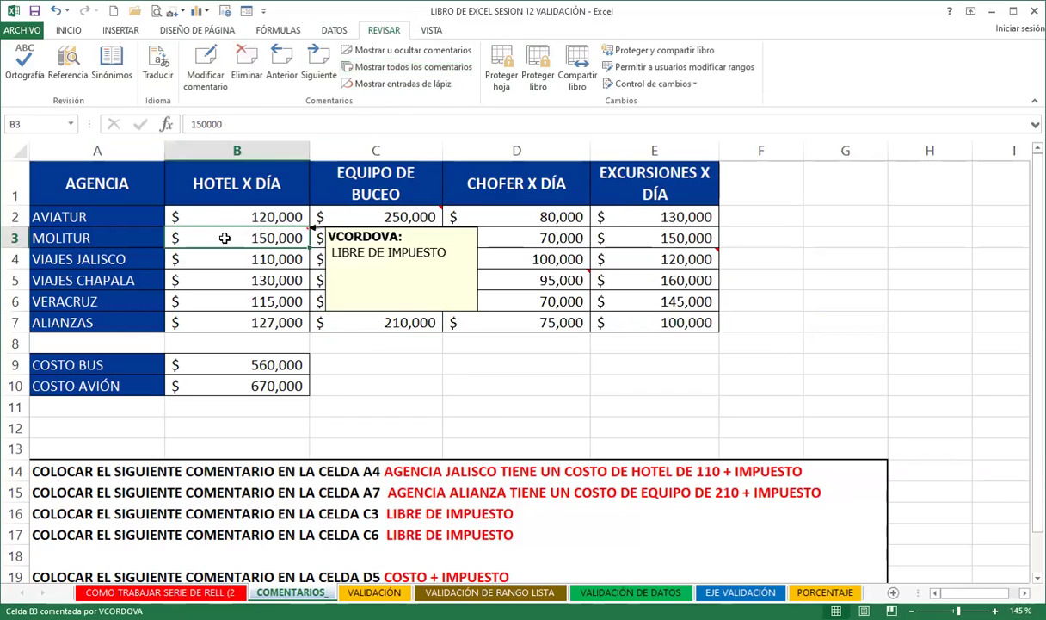
pyautogui.rightClick(249, 239)
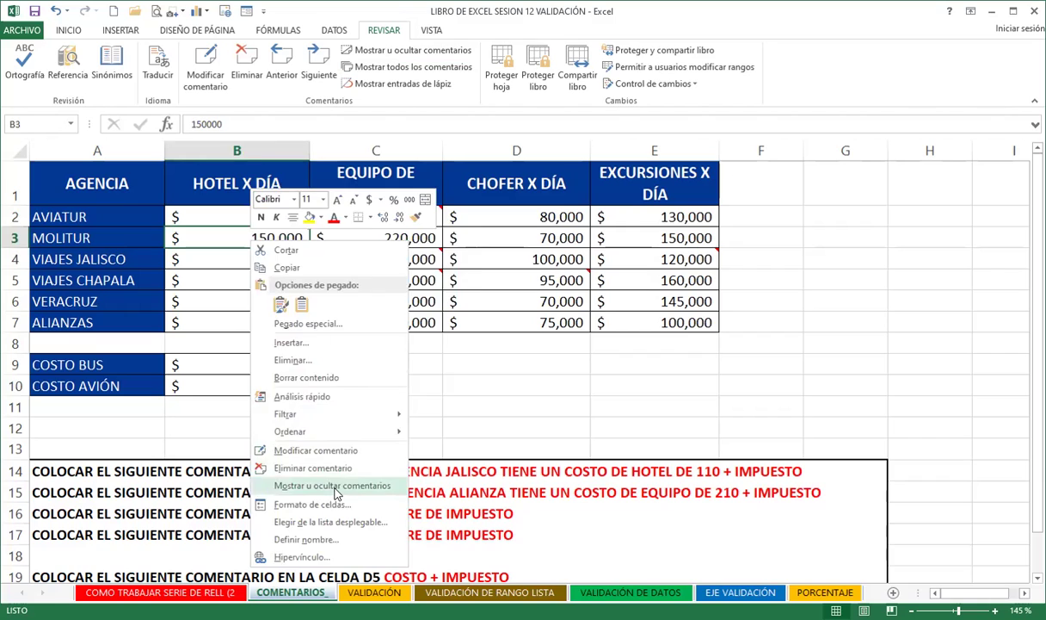
pyautogui.click(335, 487)
pyautogui.click(434, 384)
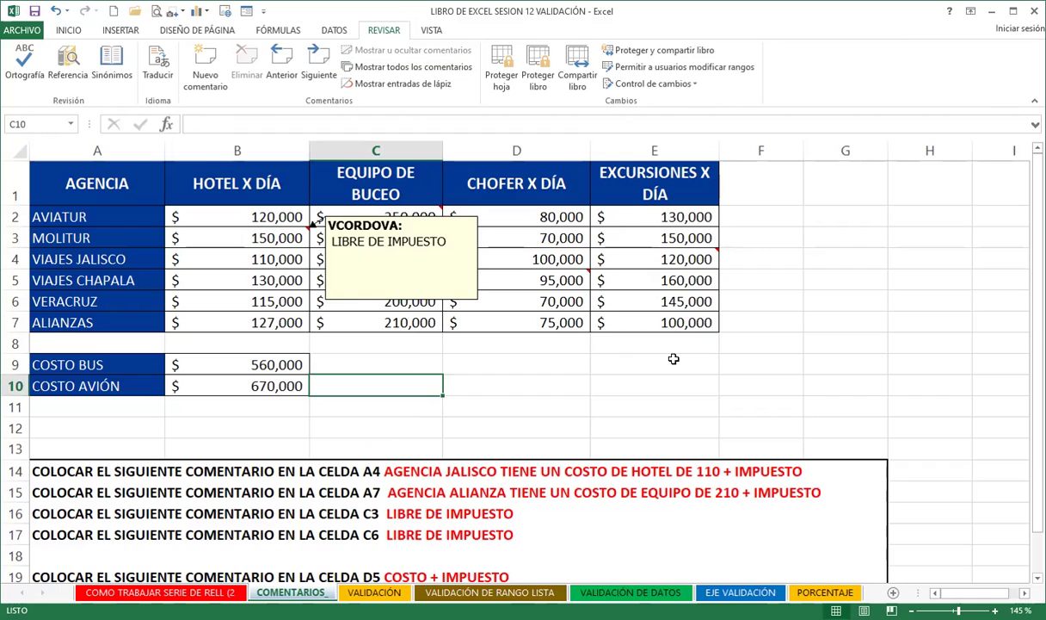
pyautogui.click(249, 238)
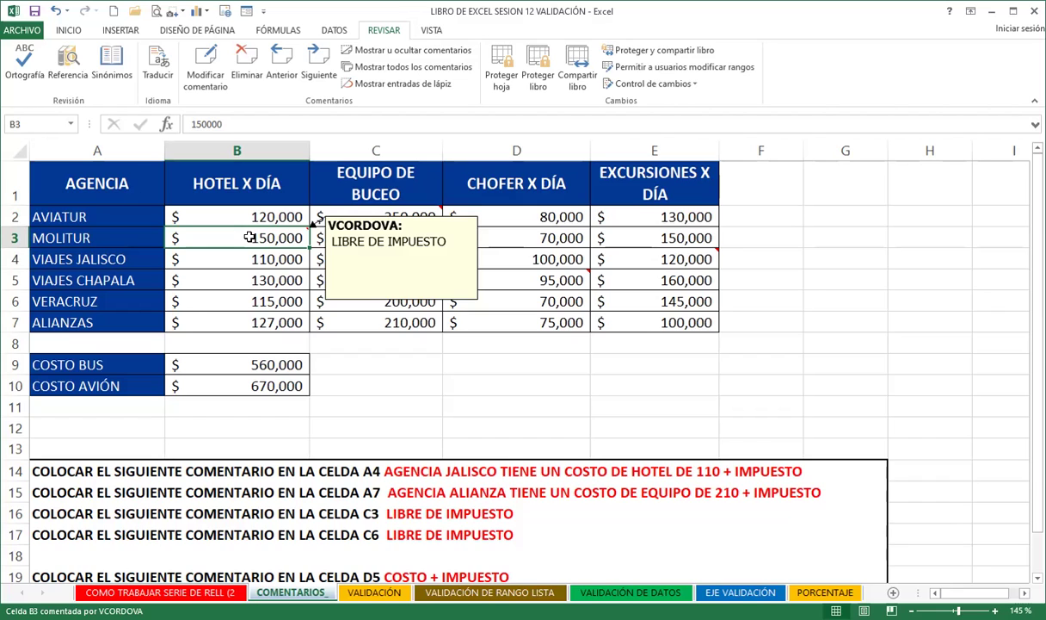
pyautogui.click(261, 253)
pyautogui.click(250, 238)
# Hide B3's comment again and delete the comments on cells C5 and C4.
pyautogui.rightClick(250, 238)
pyautogui.click(291, 482)
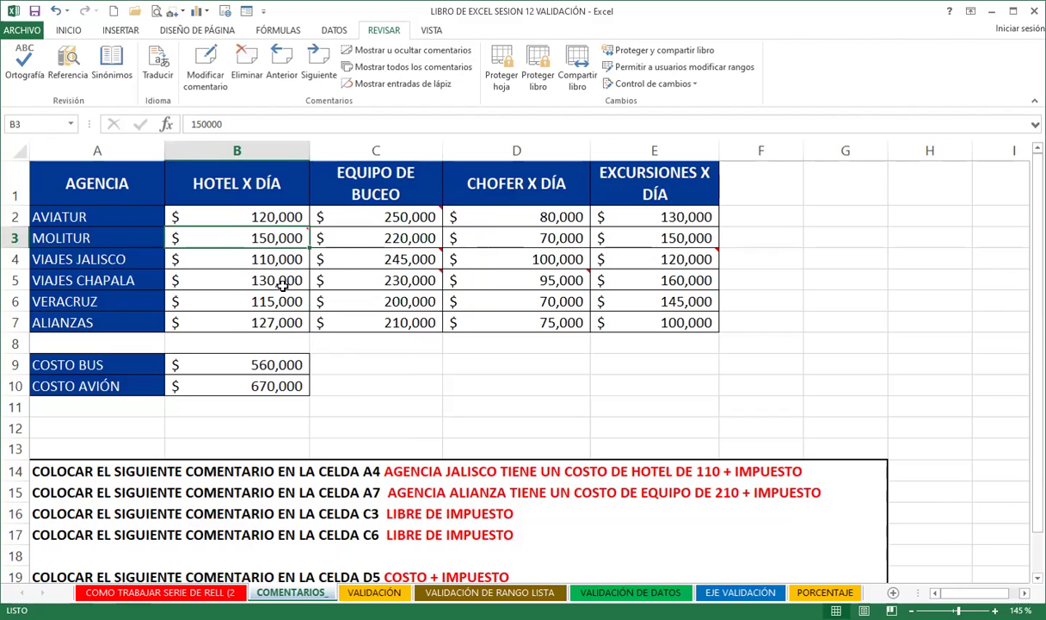
pyautogui.click(349, 272)
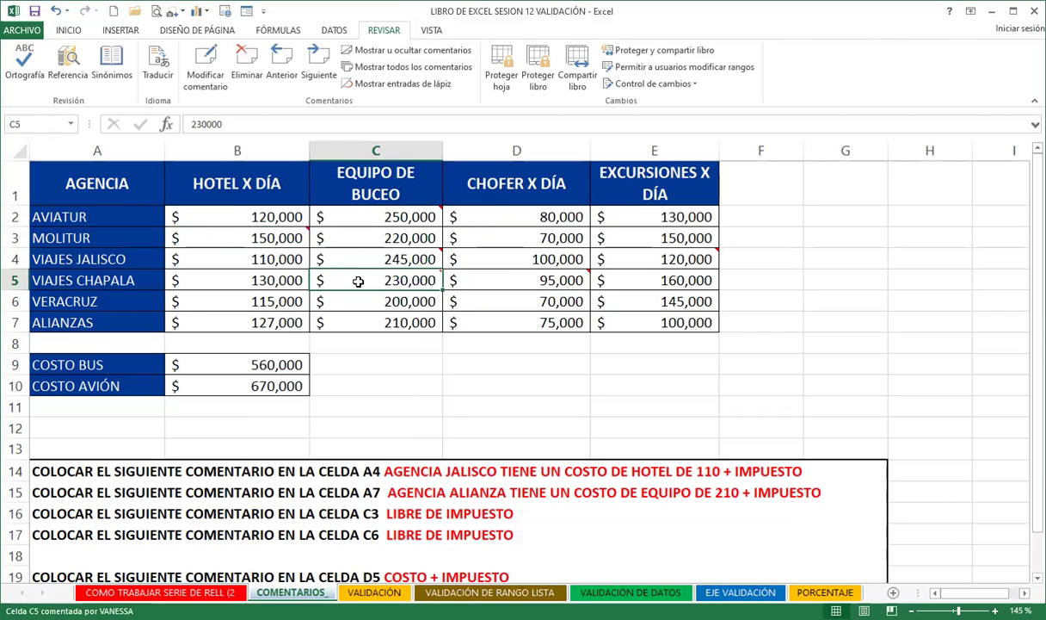
pyautogui.click(247, 59)
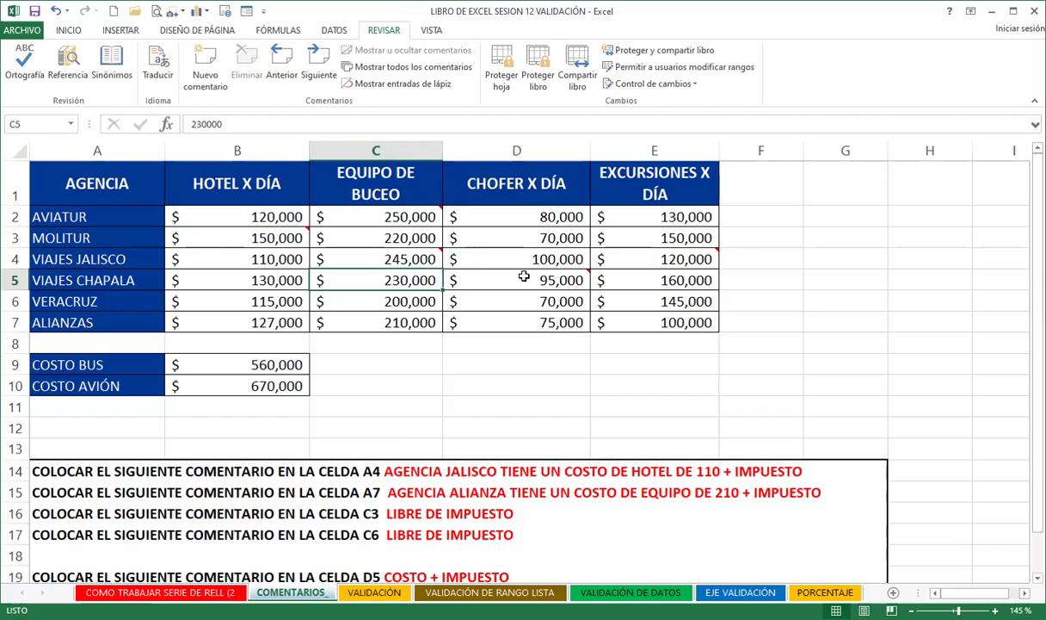
pyautogui.click(426, 258)
pyautogui.click(244, 67)
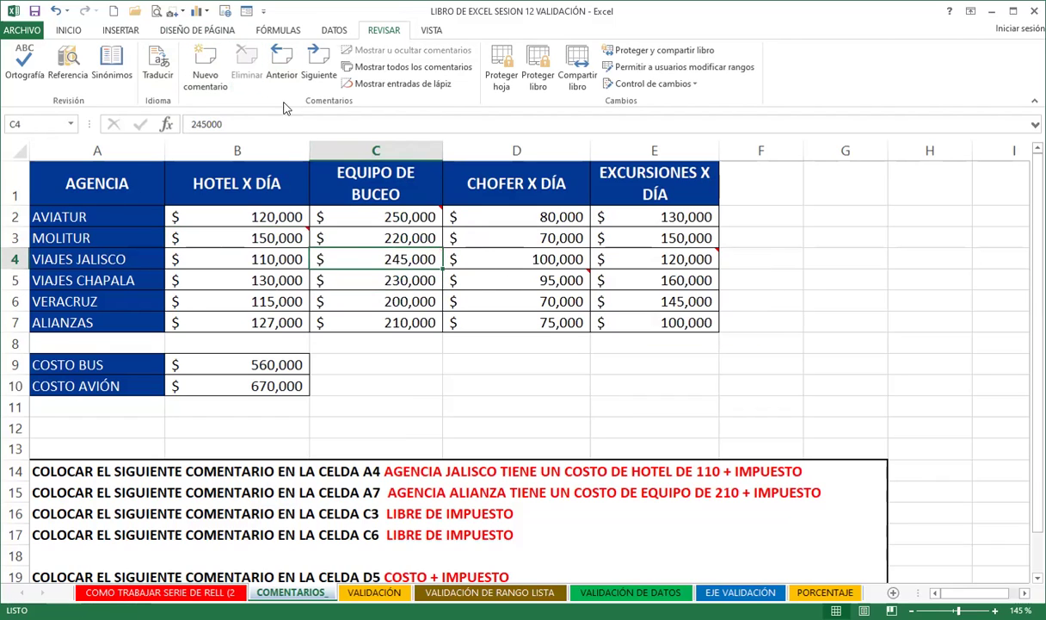
# Starting from D5's comment, step through the sheet's comments with Siguiente and Anterior.
pyautogui.click(559, 271)
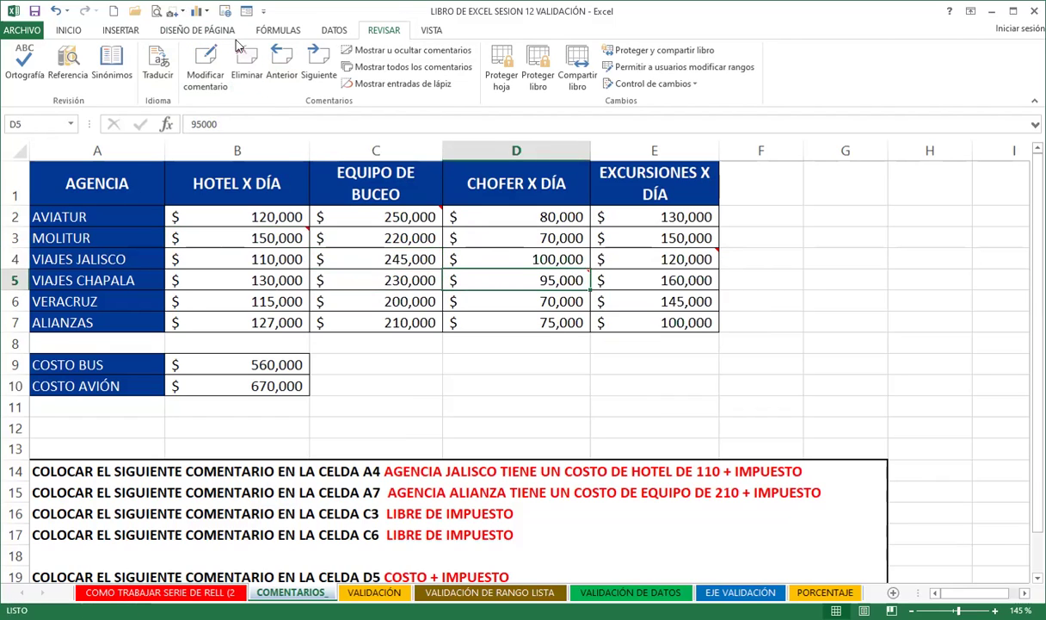
pyautogui.click(279, 65)
pyautogui.click(320, 68)
pyautogui.click(320, 69)
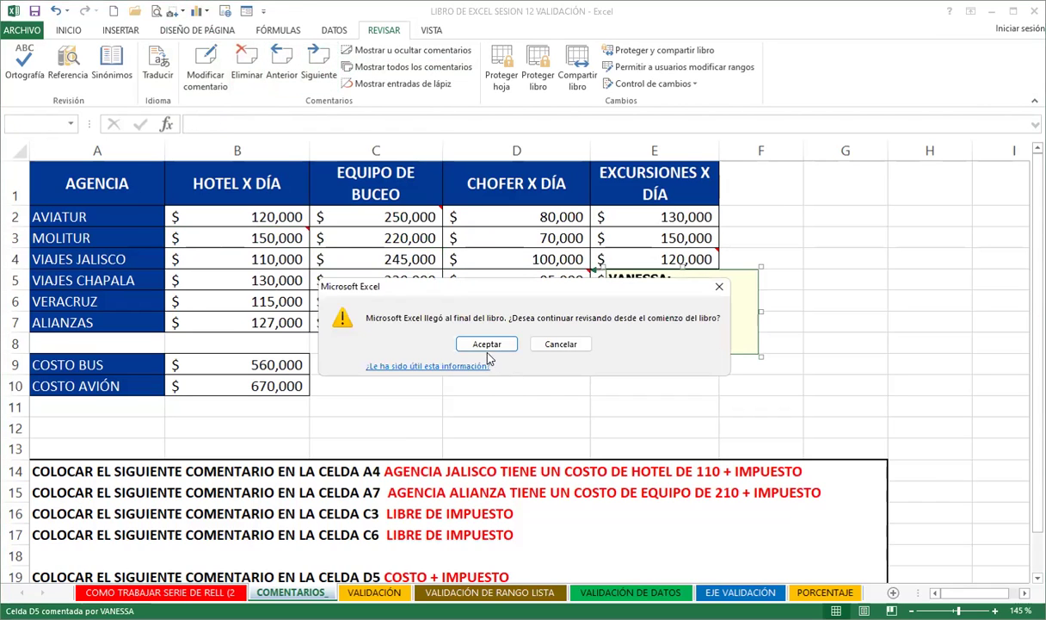
pyautogui.click(487, 343)
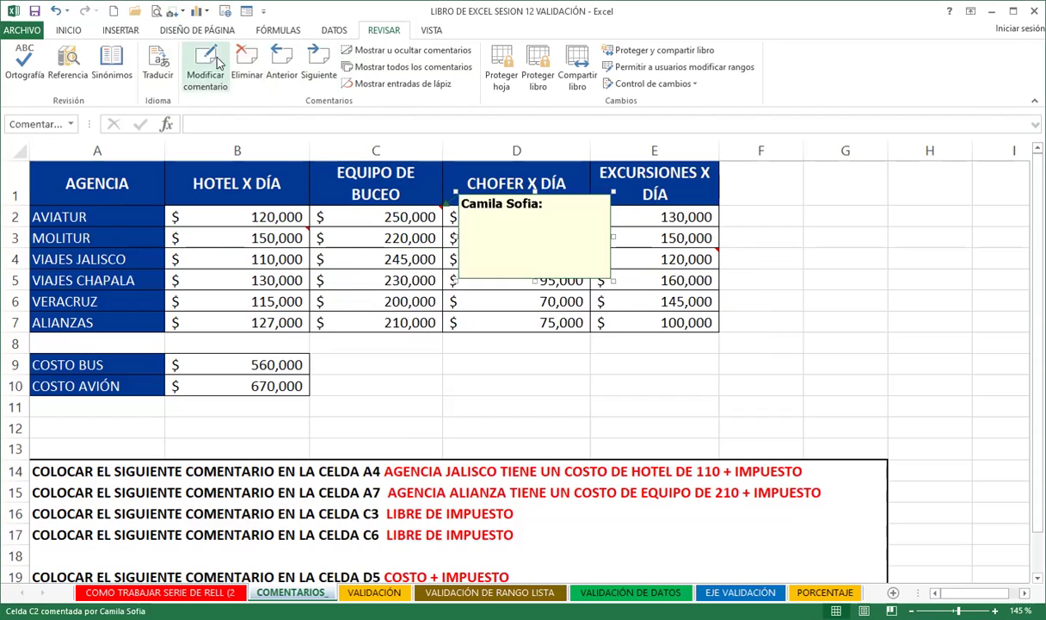
pyautogui.click(283, 65)
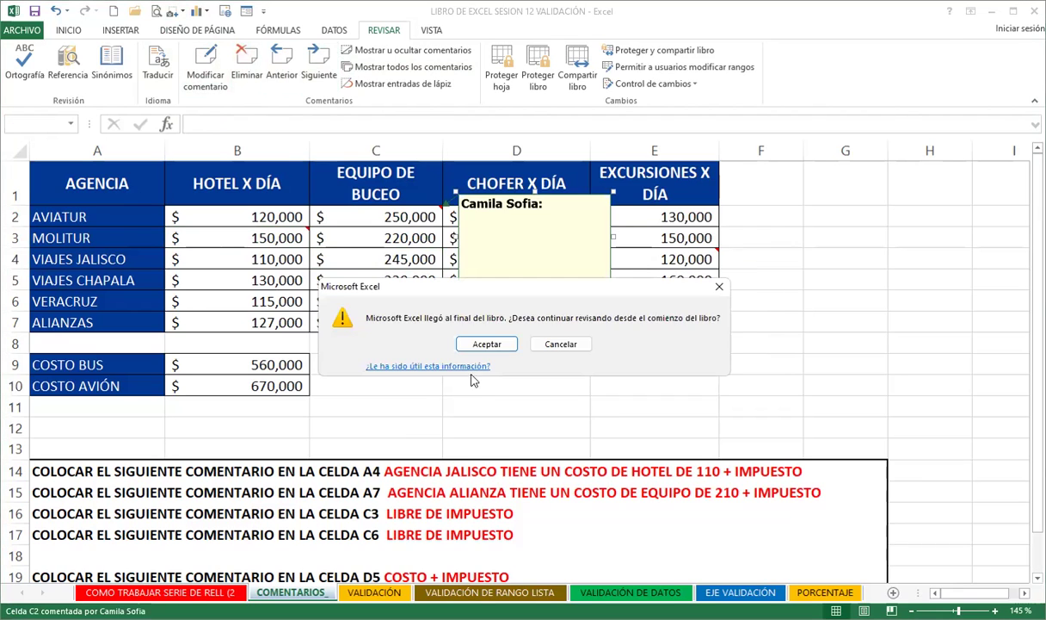
pyautogui.click(487, 343)
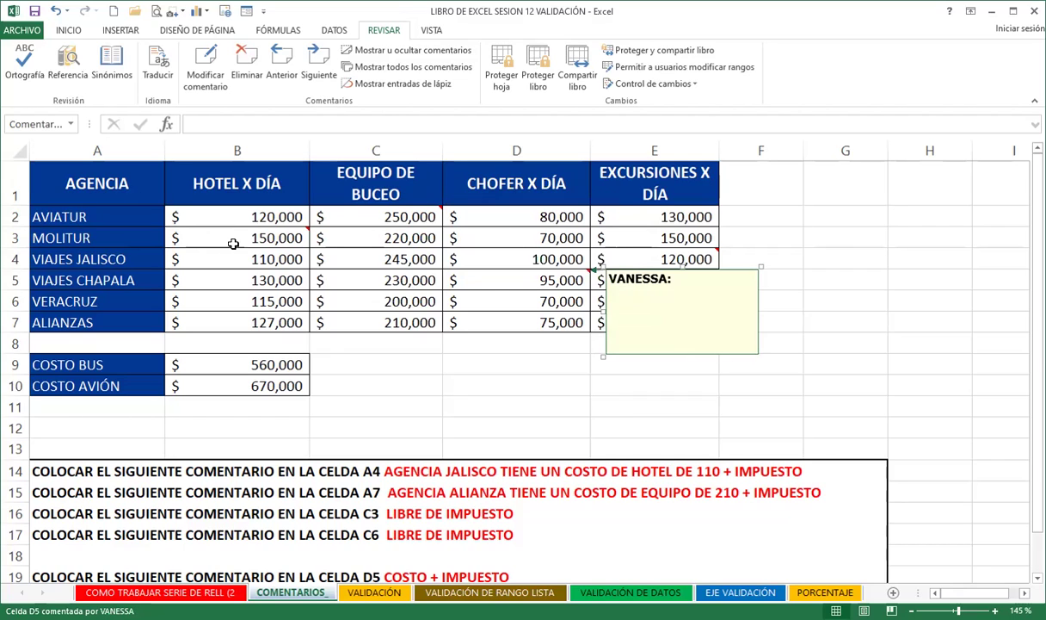
pyautogui.click(227, 230)
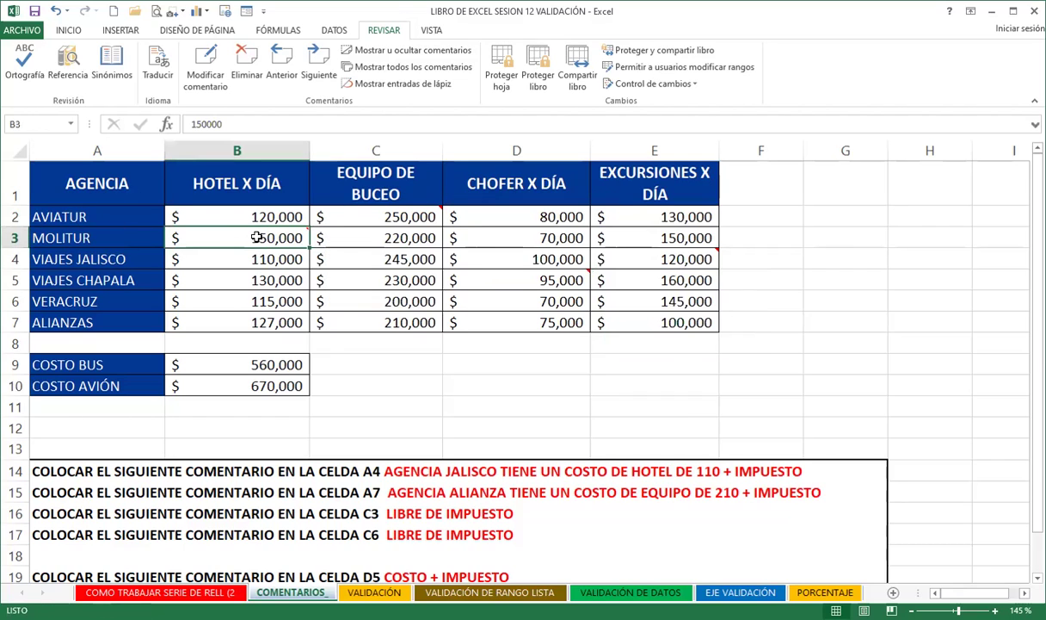
pyautogui.click(205, 68)
pyautogui.write('LIBRE DE IMPUESTO')
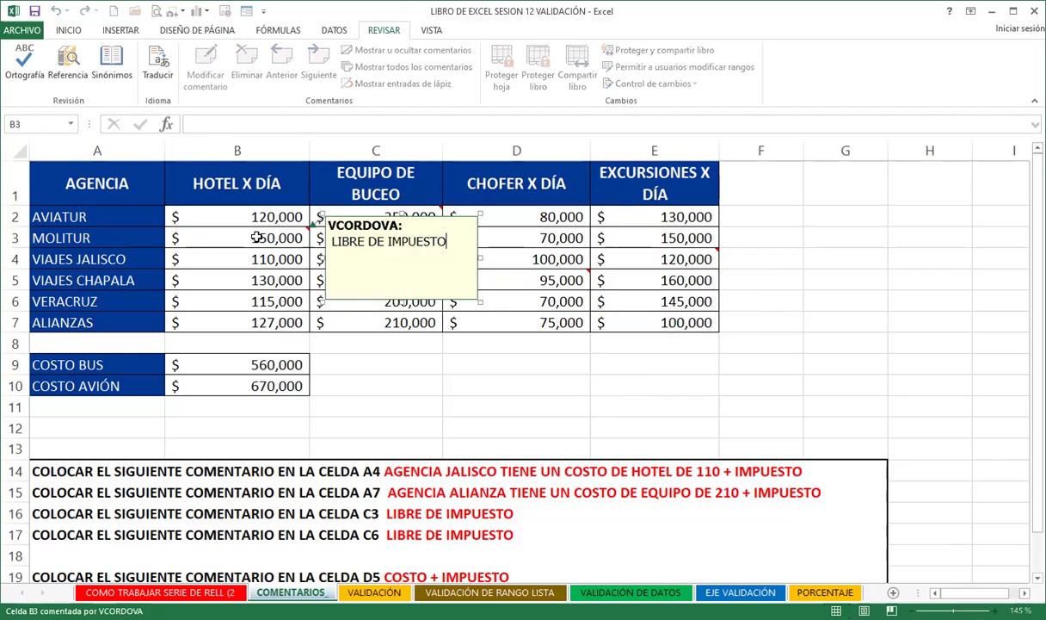
pyautogui.click(424, 229)
pyautogui.click(248, 261)
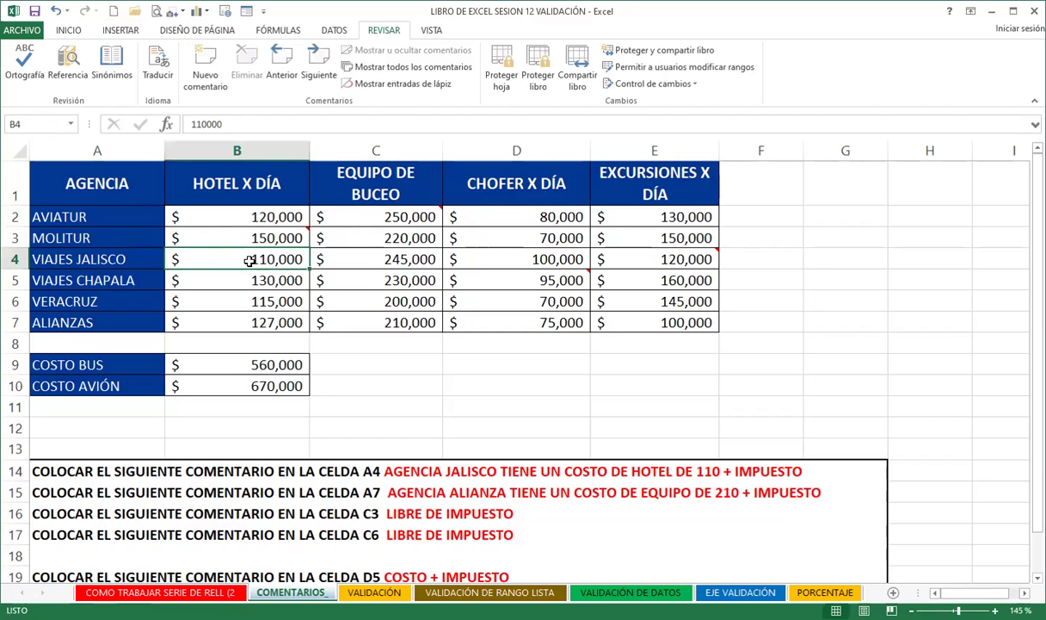
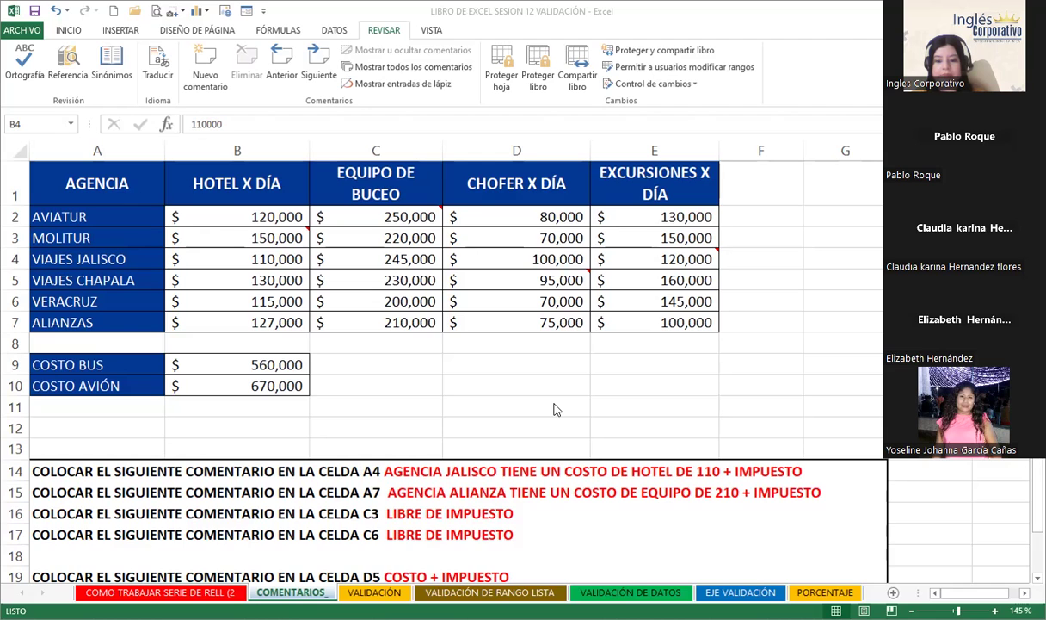
# Leave the comments sheet and switch to the VALIDACIÓN sheet with the sales table.
pyautogui.click(590, 517)
pyautogui.scroll(-1, 474, 534)
pyautogui.scroll(1, 447, 482)
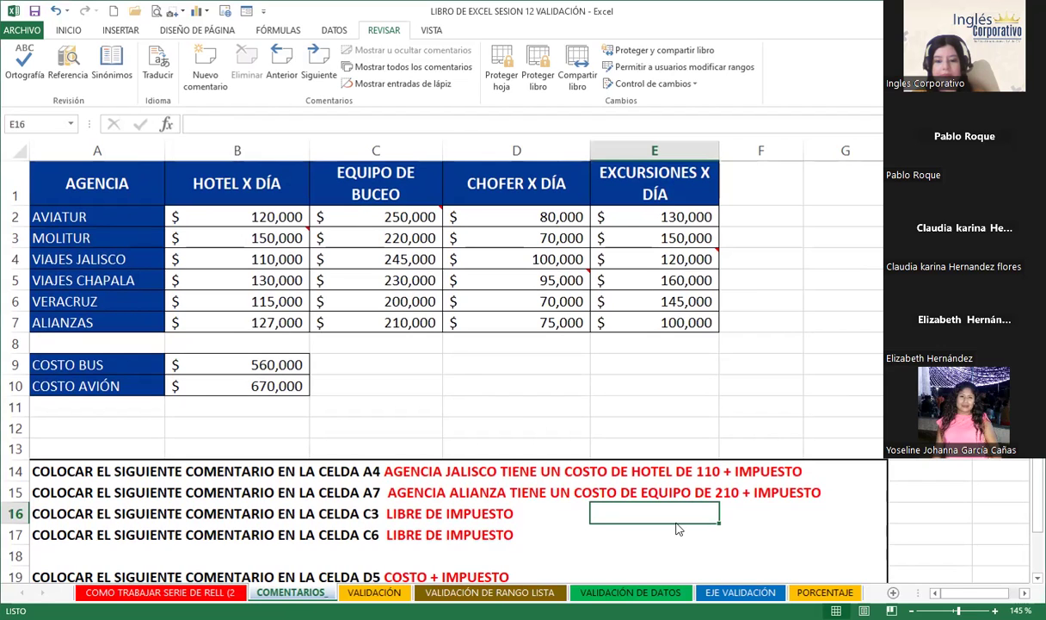
pyautogui.click(374, 592)
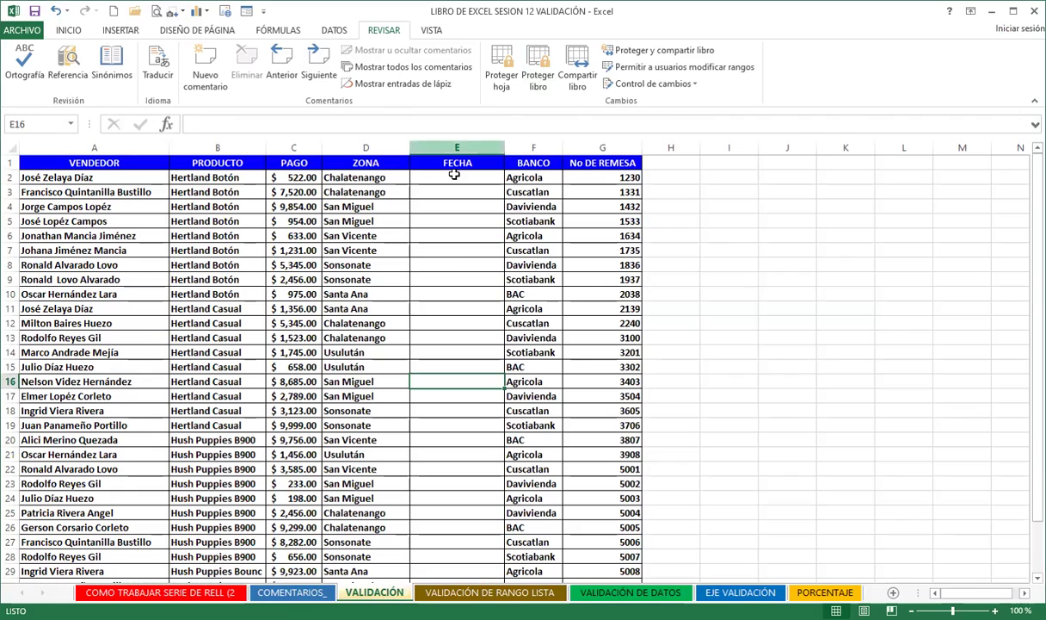
# Select the empty FECHA cells E2:E32 and show the DATOS tools.
pyautogui.click(450, 273)
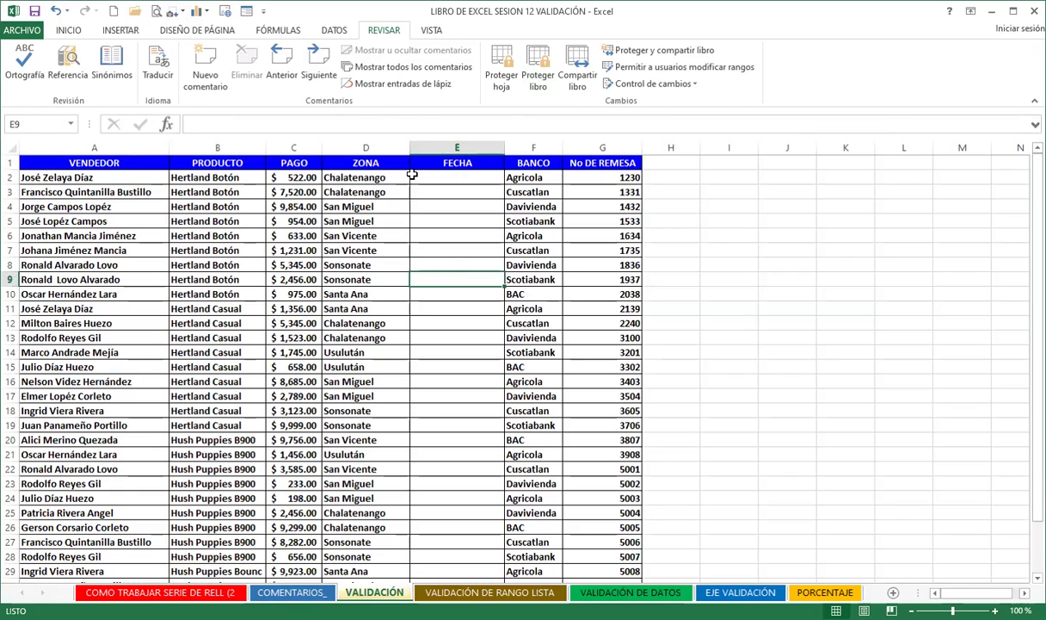
pyautogui.click(438, 178)
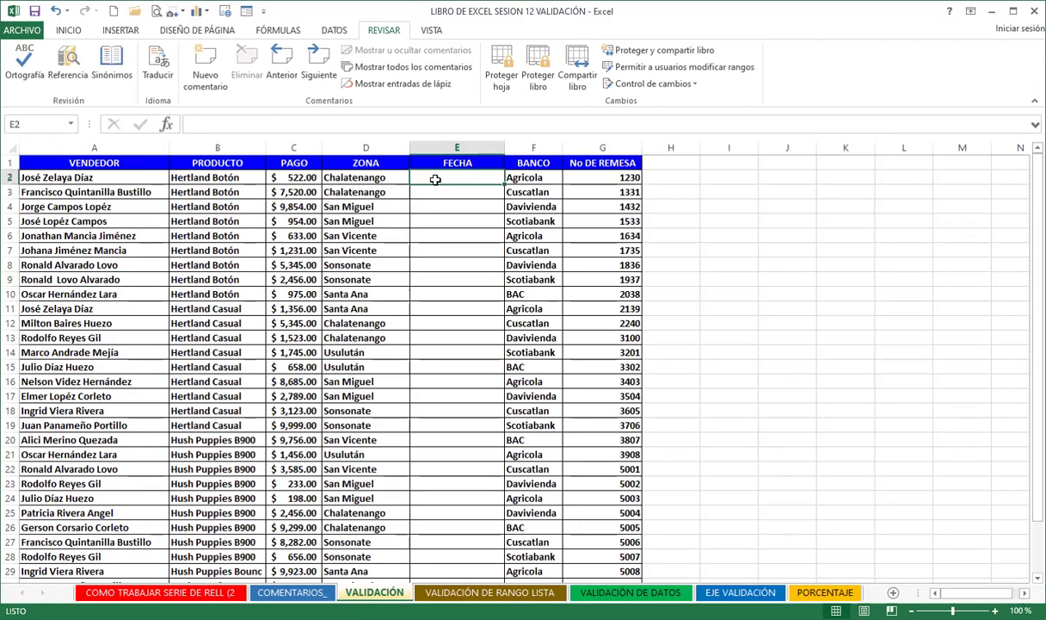
pyautogui.moveTo(438, 178); pyautogui.dragTo(454, 595)
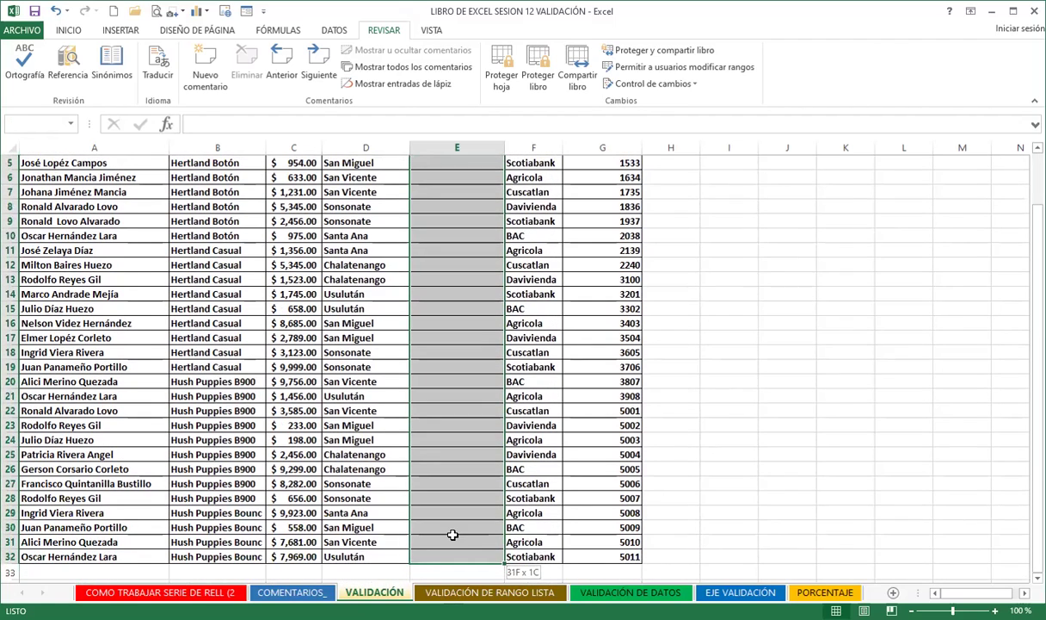
pyautogui.moveTo(454, 594); pyautogui.dragTo(451, 538)
pyautogui.scroll(2, 418, 325)
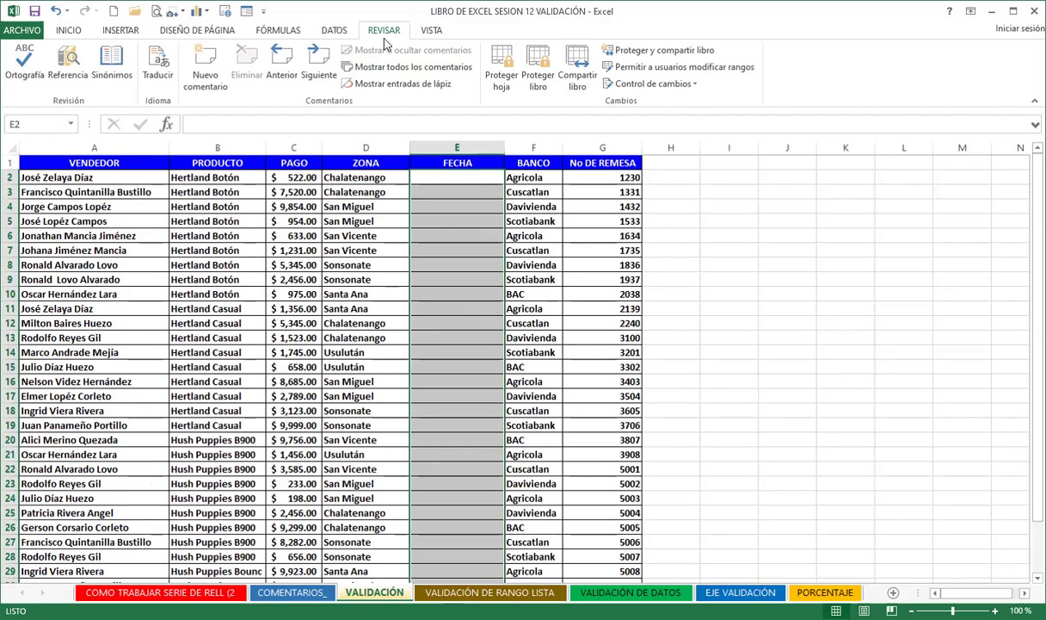
pyautogui.click(334, 31)
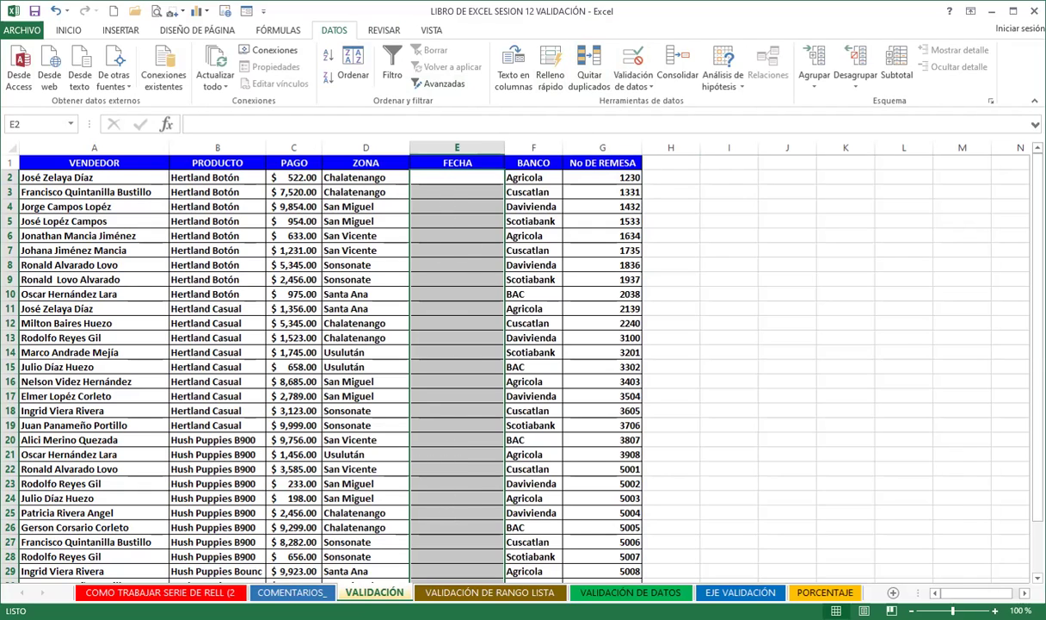
# Add a Fecha validation rule allowing only dates between 1/9/2023 and 30/9/2023.
pyautogui.click(633, 57)
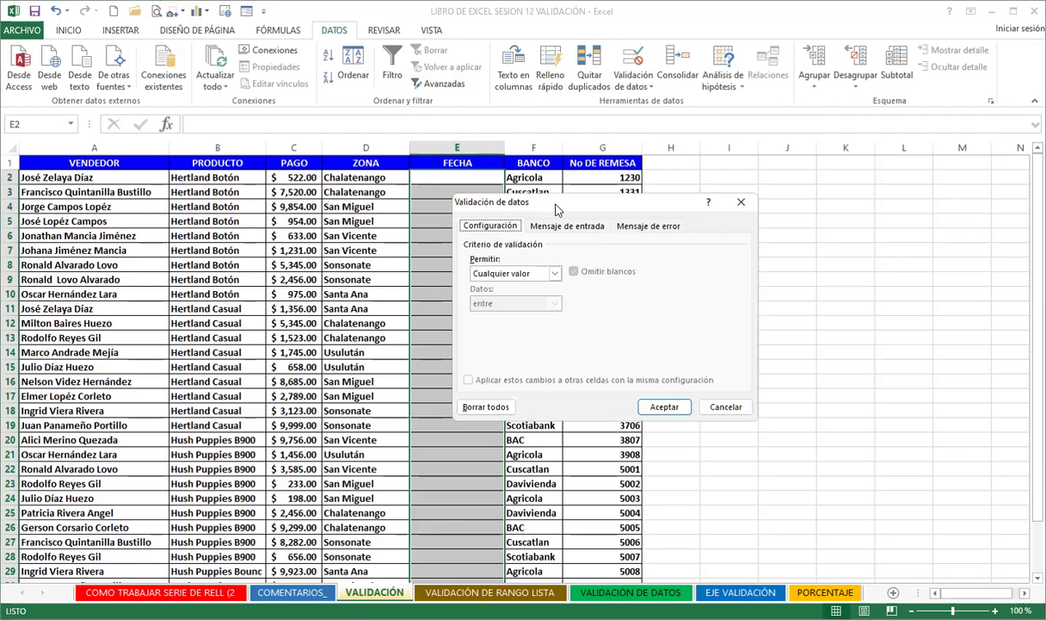
pyautogui.moveTo(529, 201); pyautogui.dragTo(453, 184)
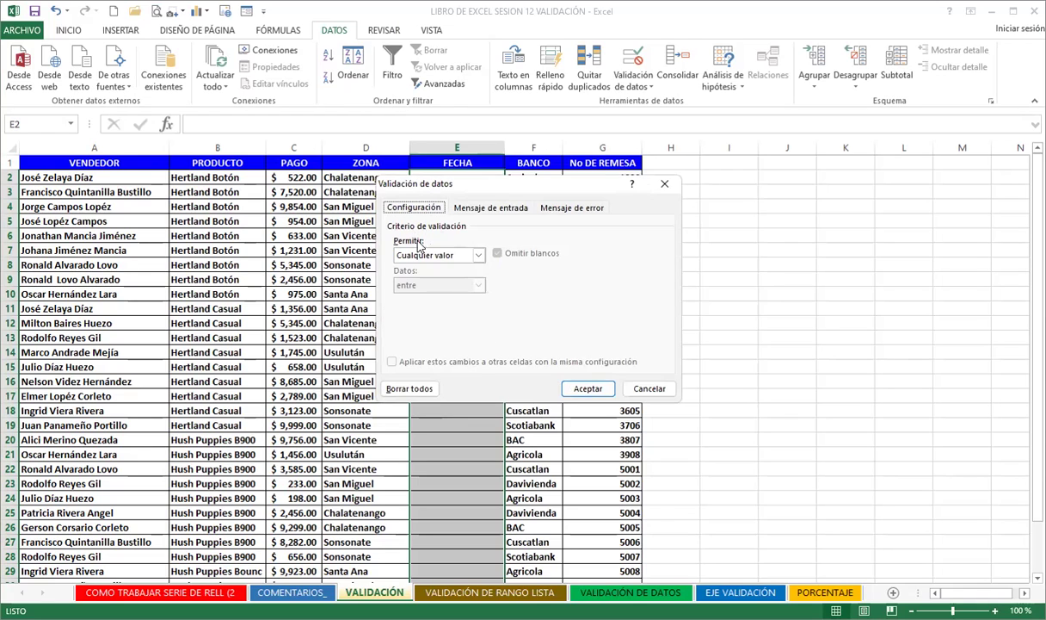
pyautogui.click(479, 256)
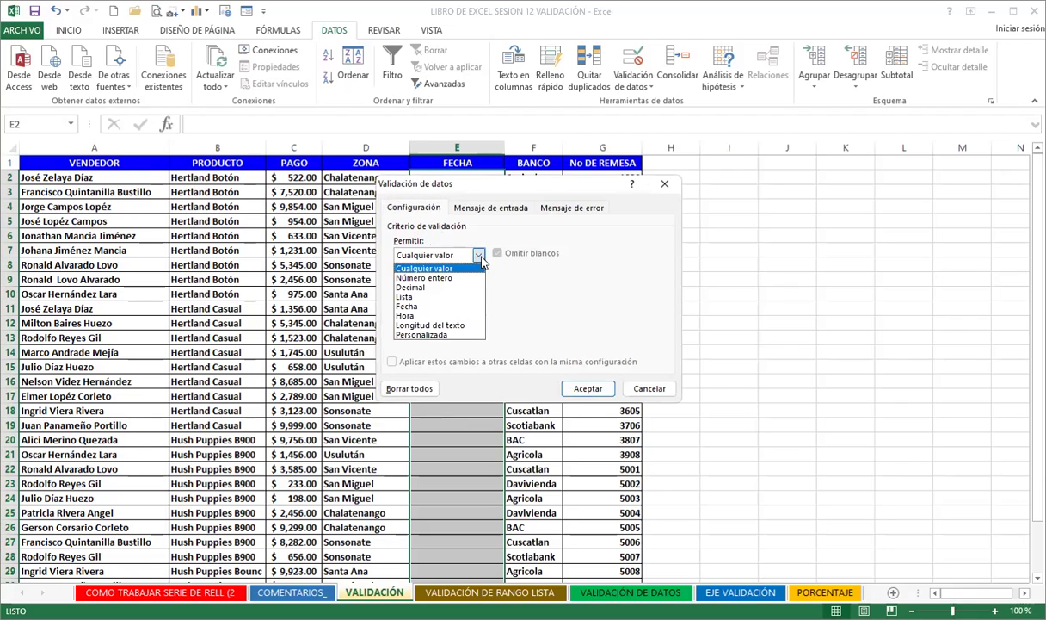
pyautogui.click(416, 308)
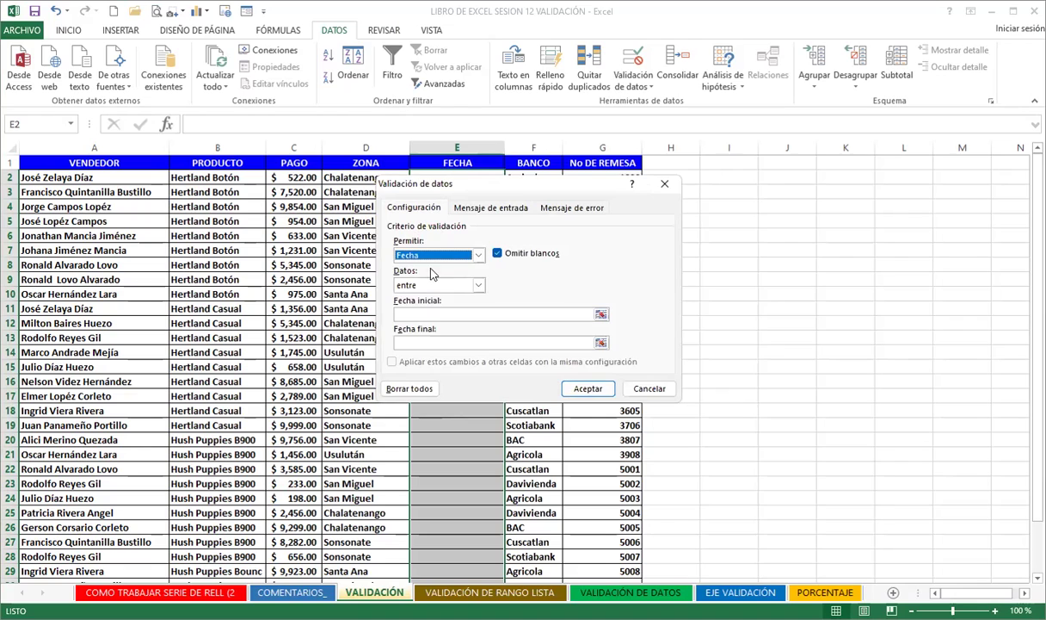
pyautogui.click(479, 286)
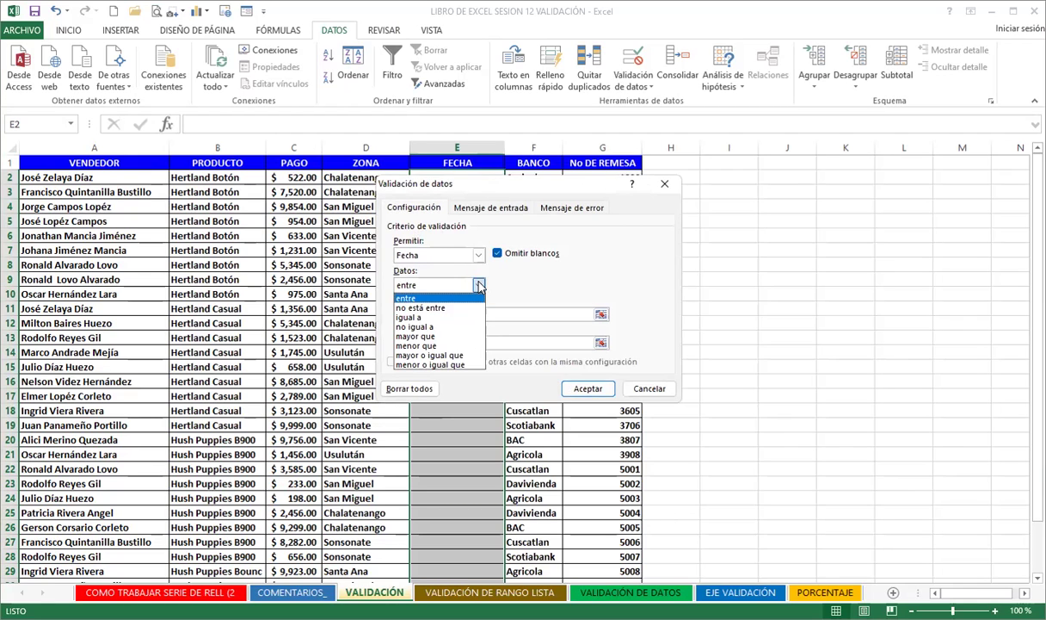
pyautogui.click(409, 298)
pyautogui.click(404, 313)
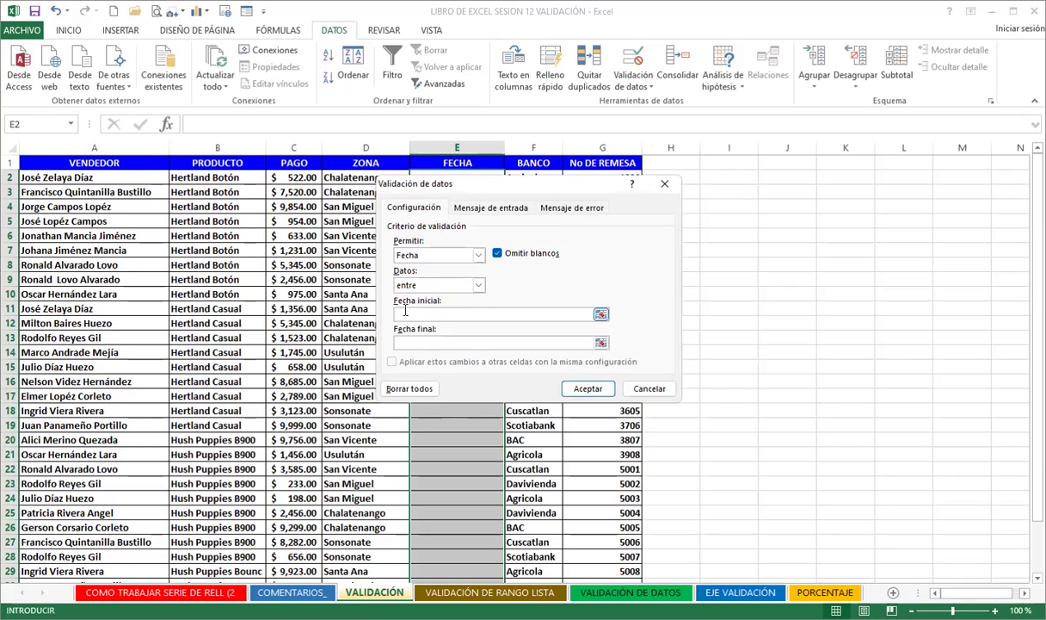
pyautogui.write('1/1/2023')
pyautogui.click(407, 342)
pyautogui.write('30/9/2023')
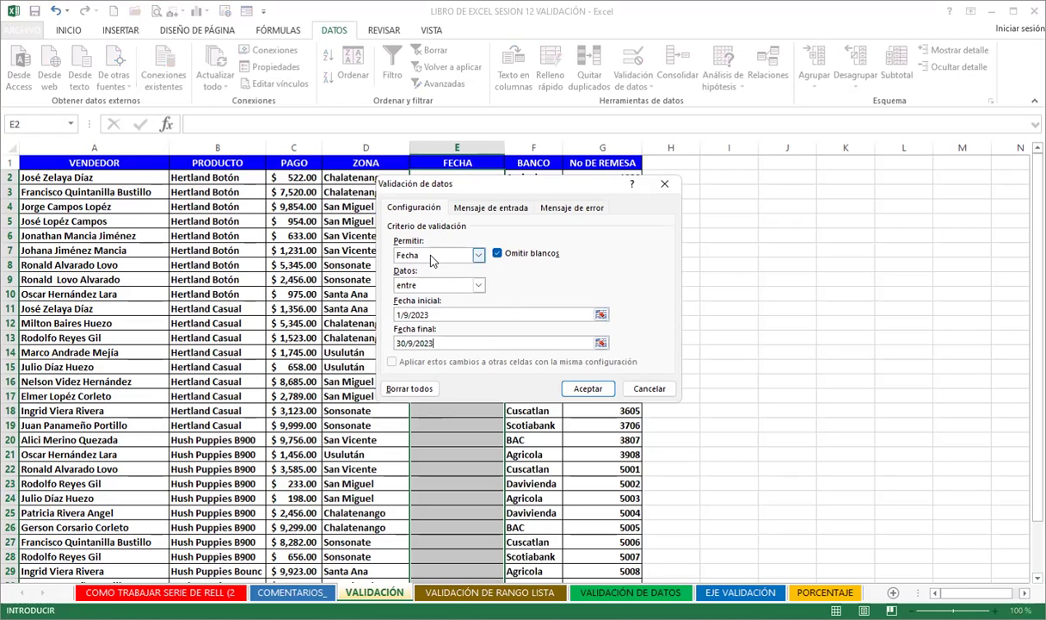
pyautogui.click(444, 342)
pyautogui.click(586, 388)
pyautogui.click(434, 173)
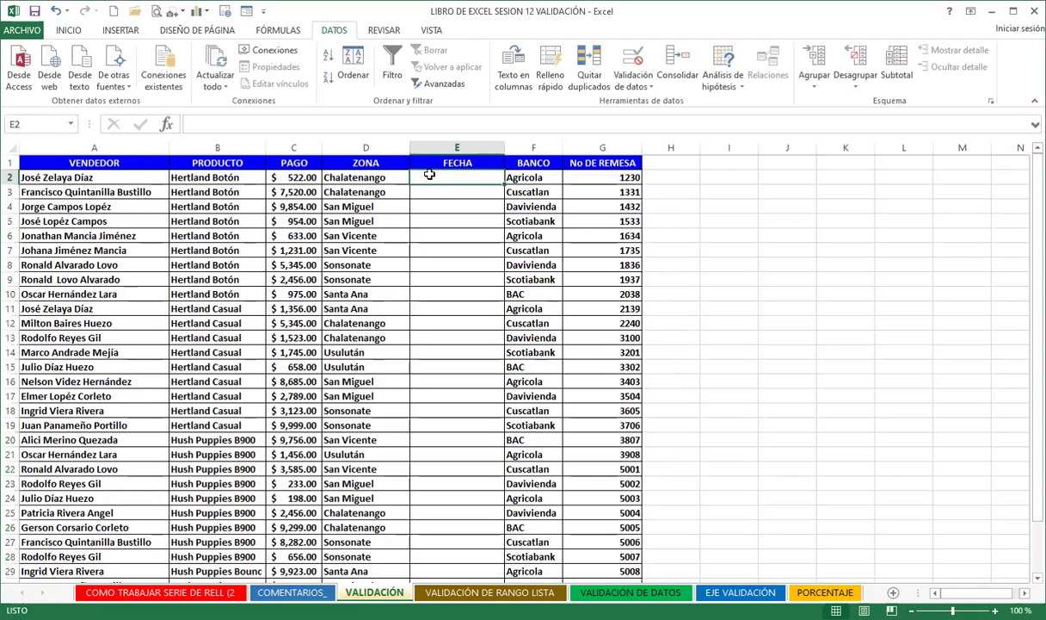
pyautogui.write('2/9/2023')
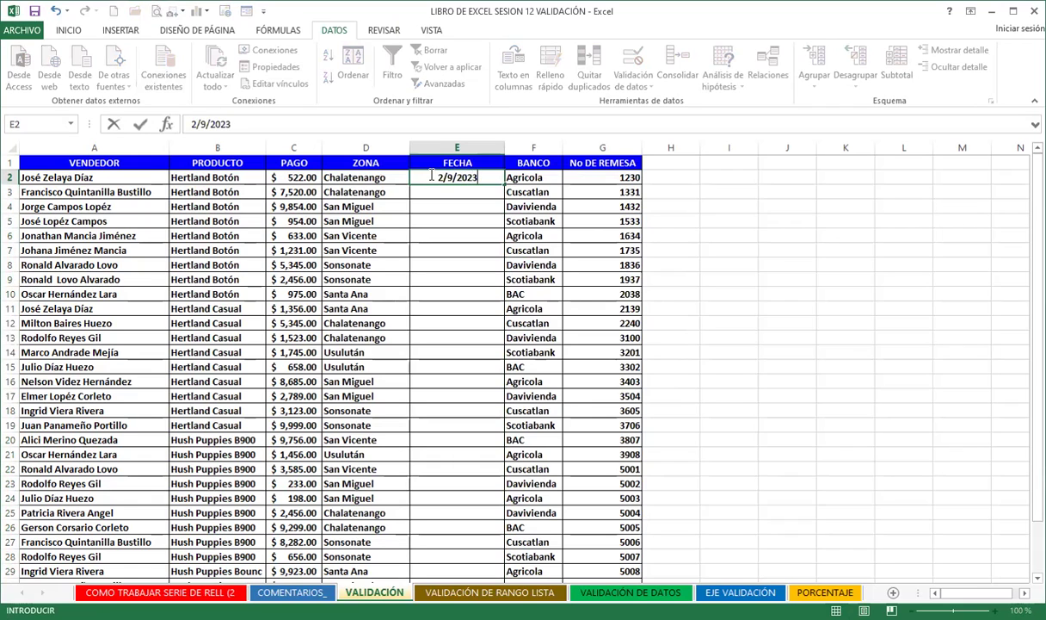
pyautogui.press('Return')
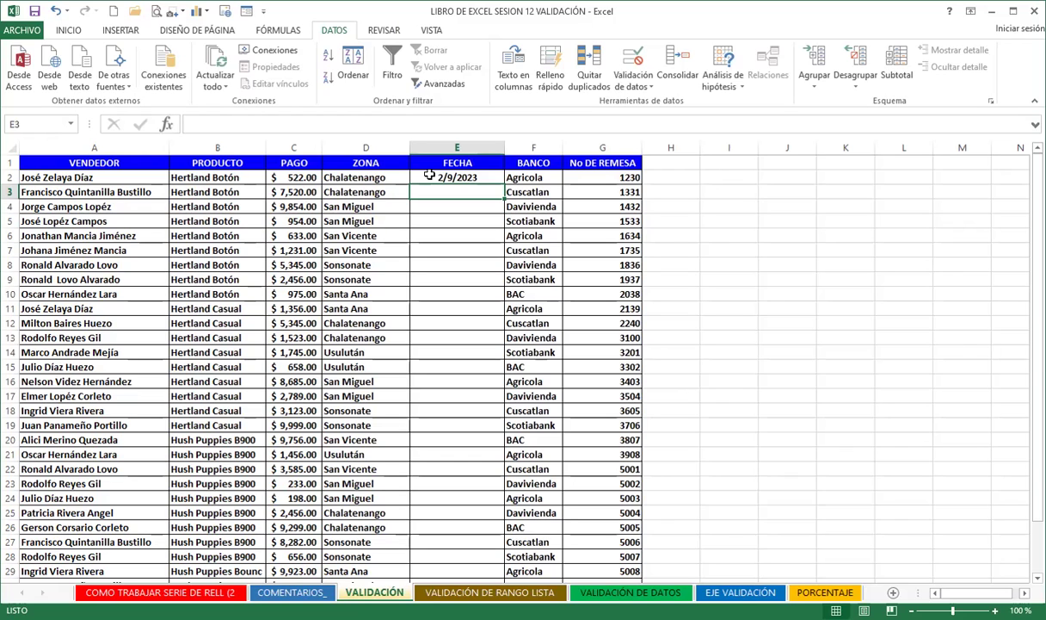
pyautogui.write('10/10/2023')
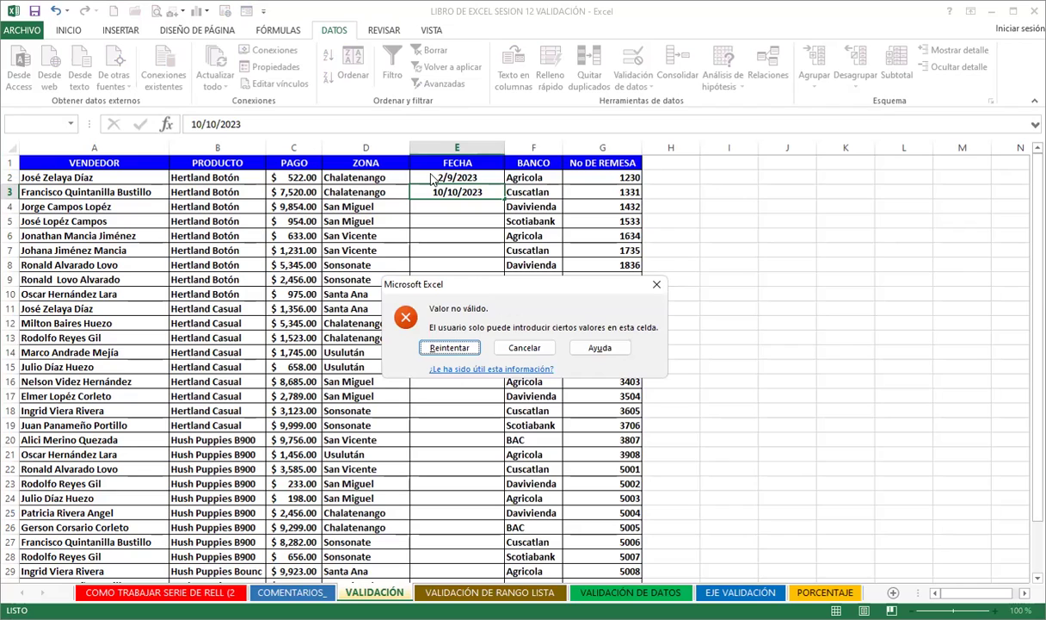
pyautogui.press('Return')
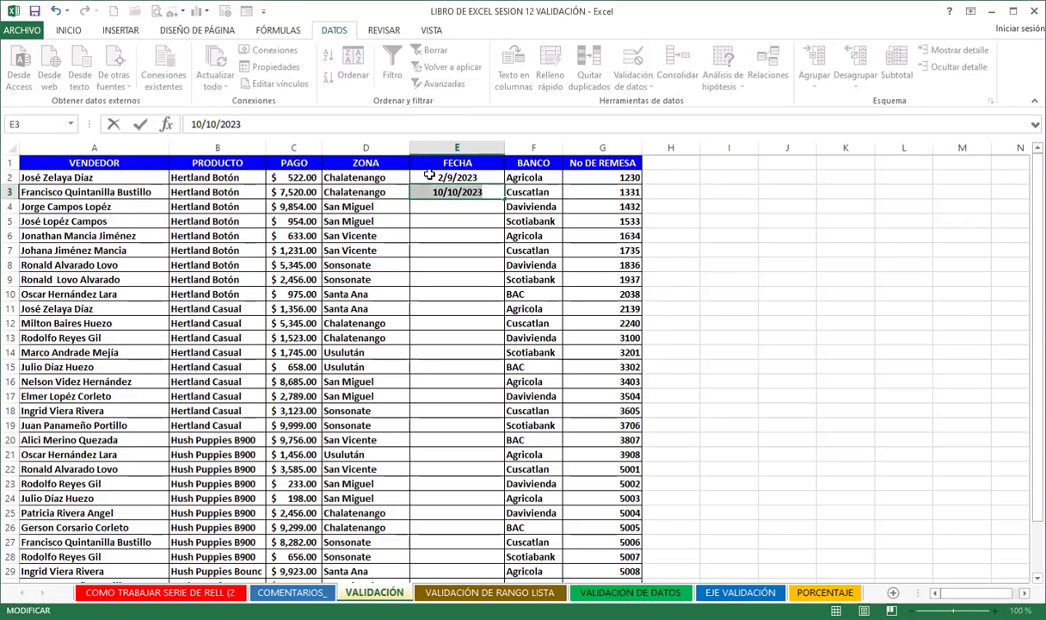
pyautogui.press('BackSpace')
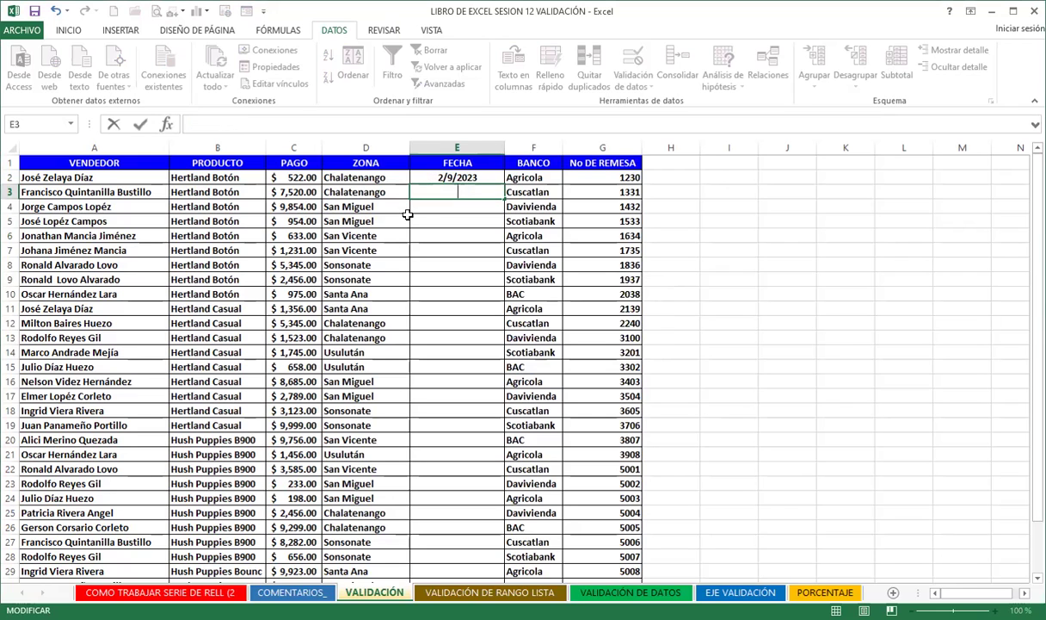
pyautogui.click(389, 204)
pyautogui.click(428, 176)
pyautogui.press('Delete')
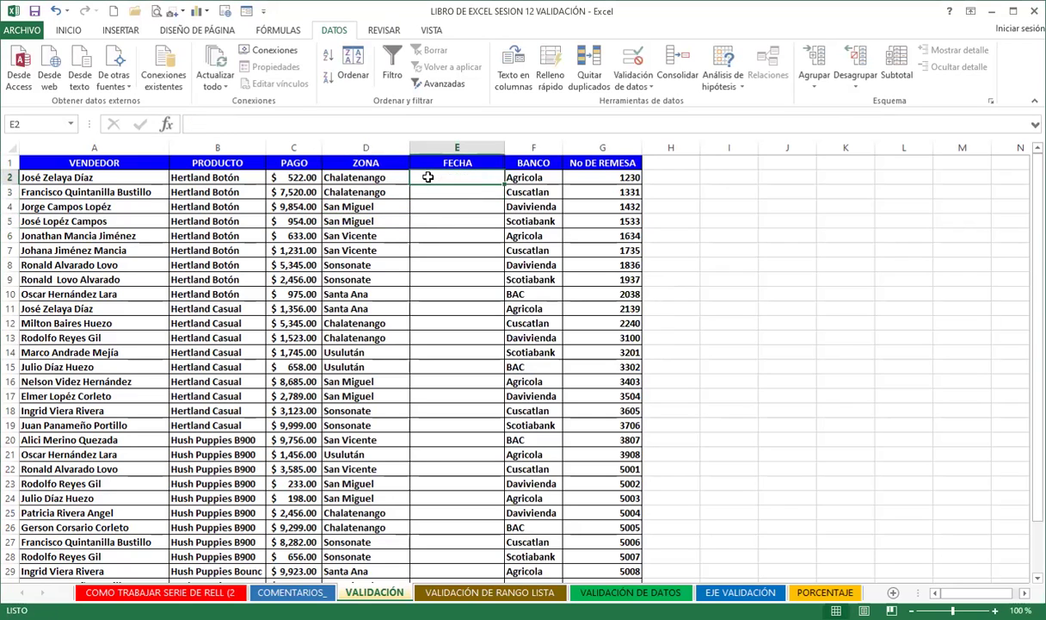
pyautogui.click(465, 248)
# Give E2:E32 the input message 'Fecha de remesas' / 'Introduzca fechas del mes de septiembre 2023'.
pyautogui.moveTo(459, 172); pyautogui.dragTo(455, 581)
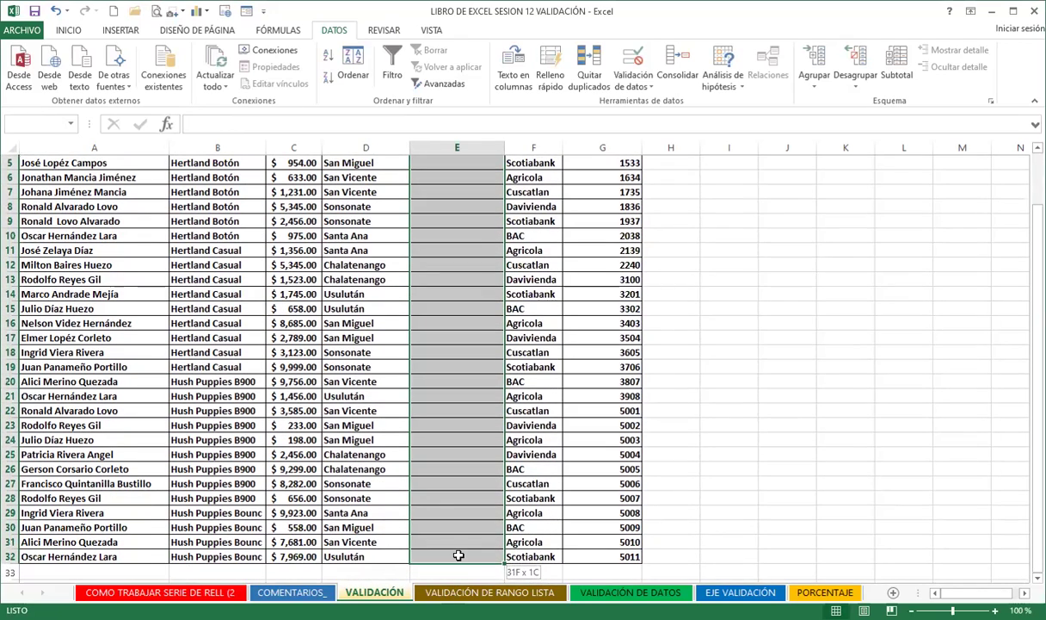
pyautogui.click(633, 62)
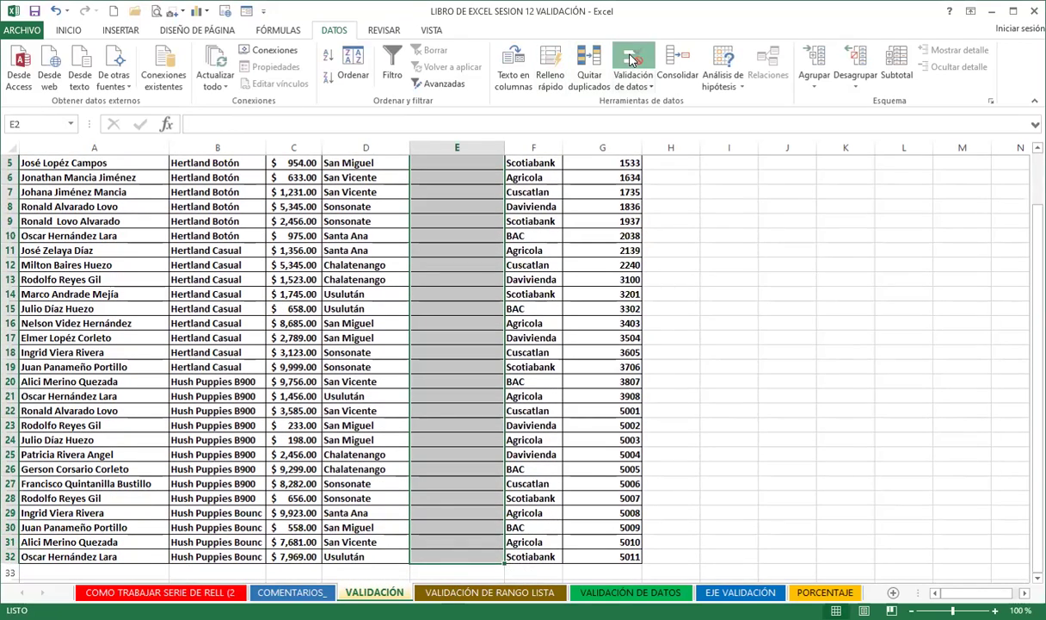
pyautogui.click(498, 209)
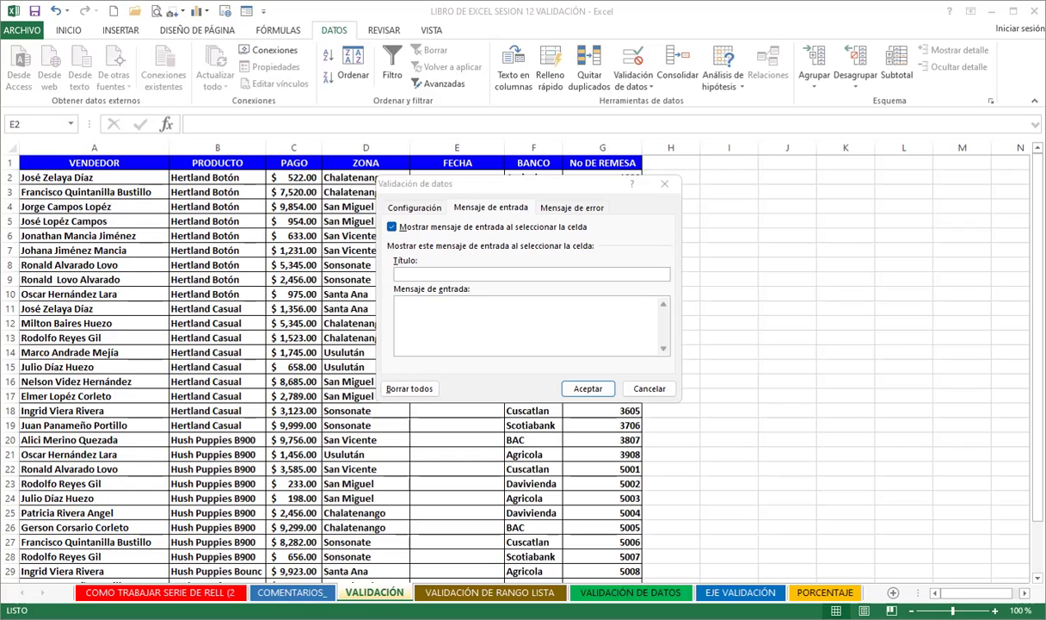
pyautogui.write('Fecha de remesas')
pyautogui.click(397, 301)
pyautogui.click(442, 324)
pyautogui.write('Introduzca fechas del mes de septiembre  2023')
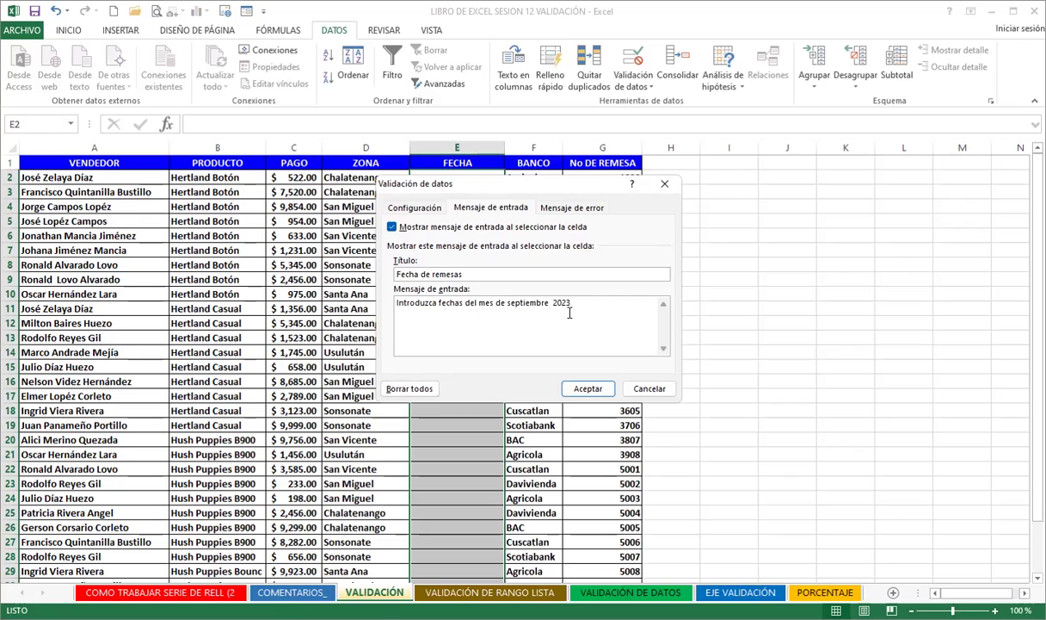
pyautogui.click(490, 207)
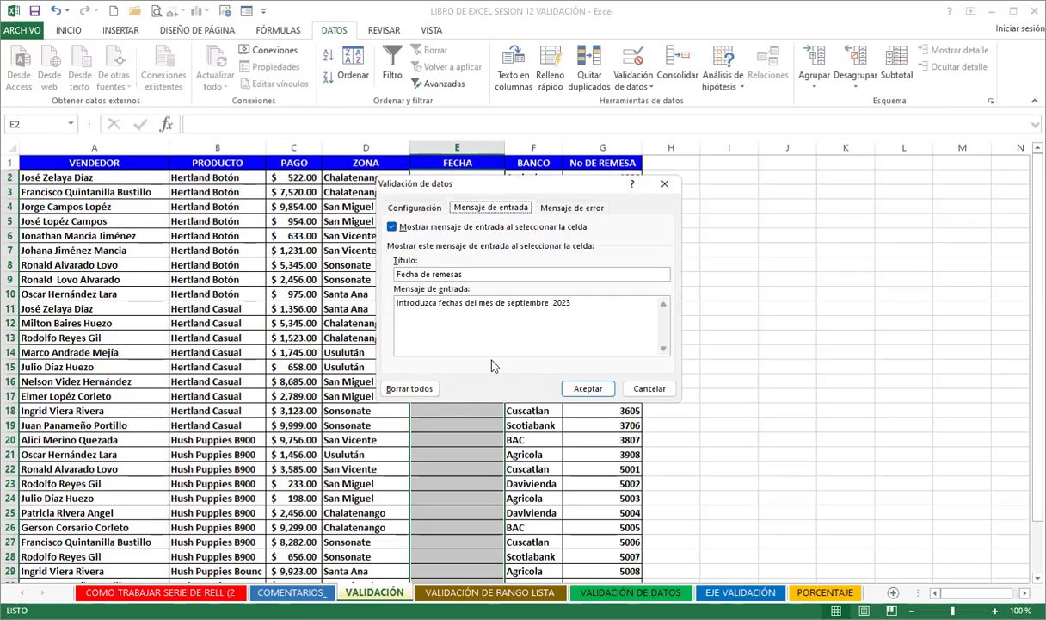
pyautogui.click(589, 390)
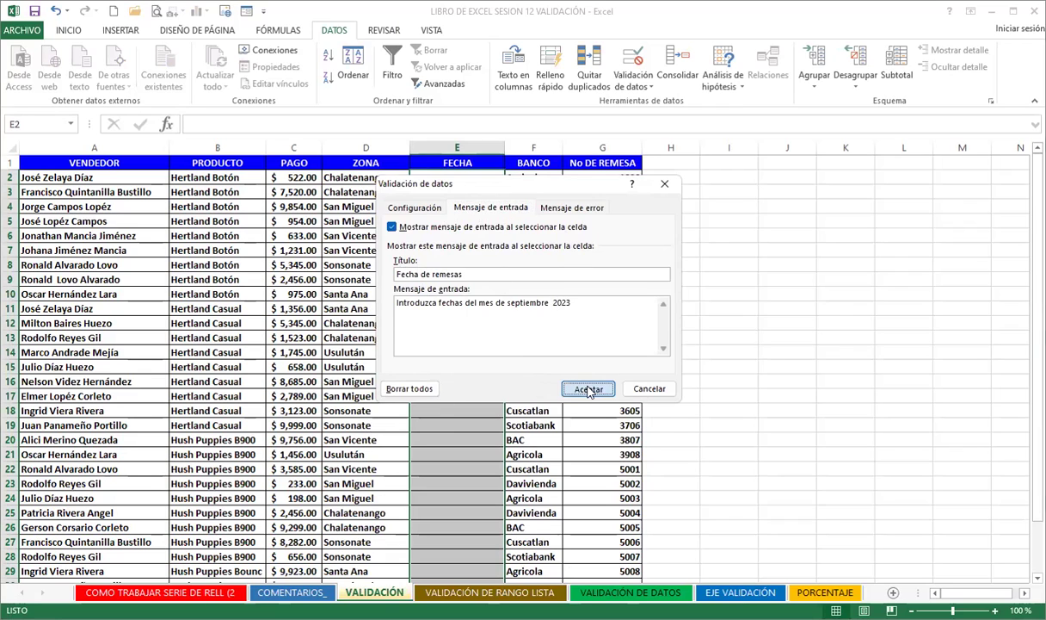
pyautogui.click(308, 353)
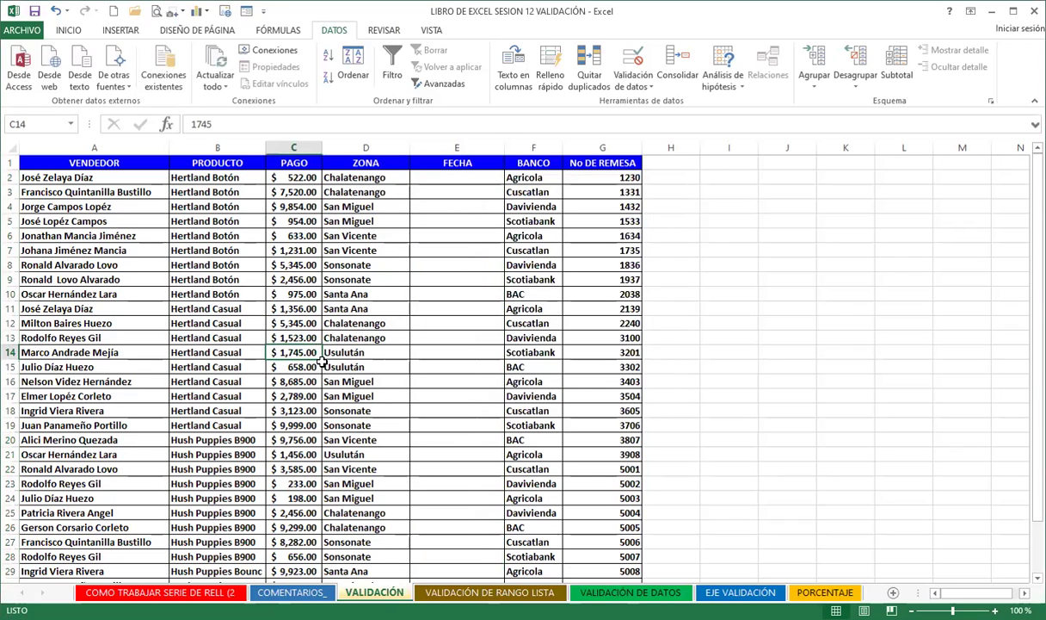
pyautogui.click(436, 175)
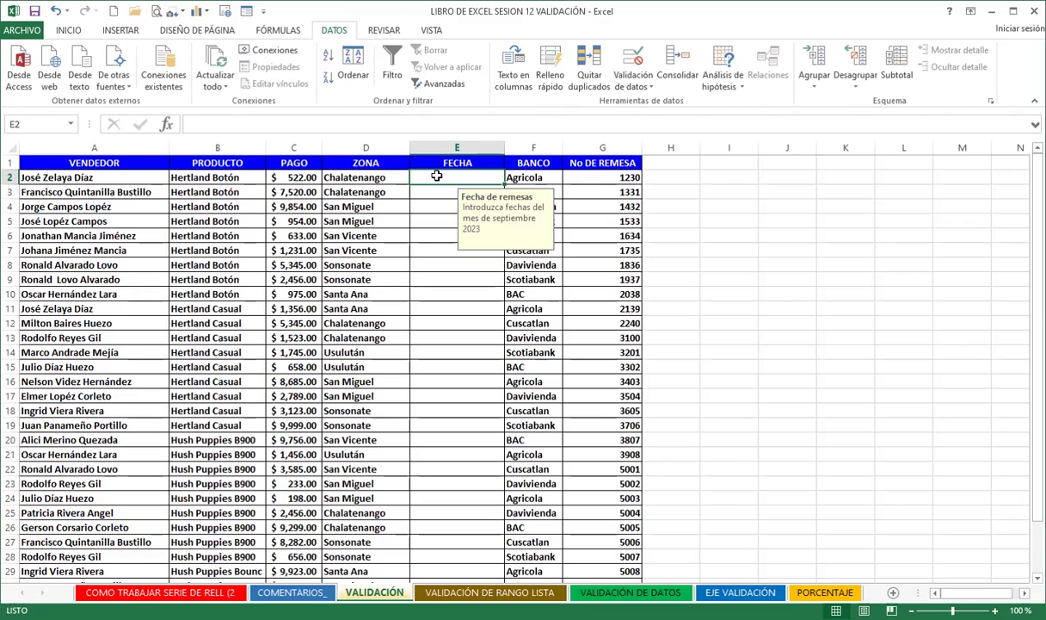
pyautogui.write('2/')
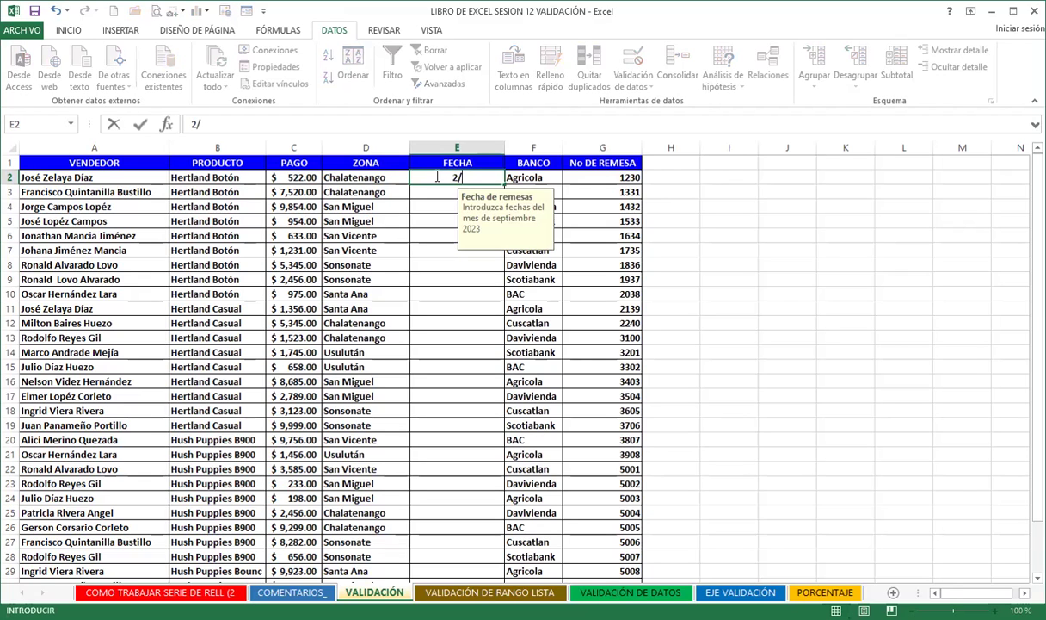
pyautogui.write('9/2022')
pyautogui.press('Return')
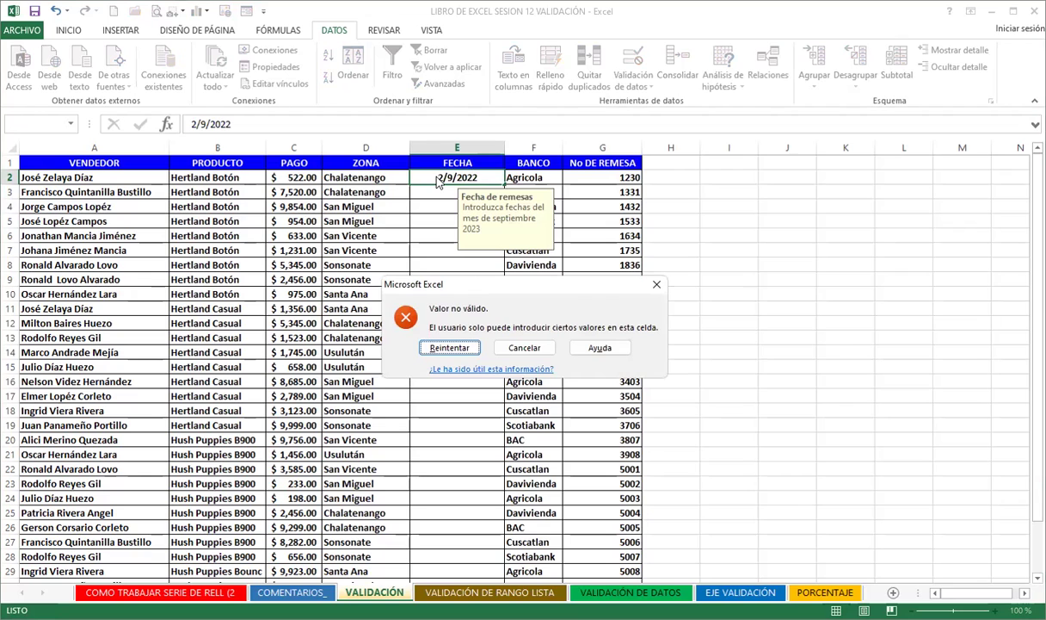
pyautogui.press('Return')
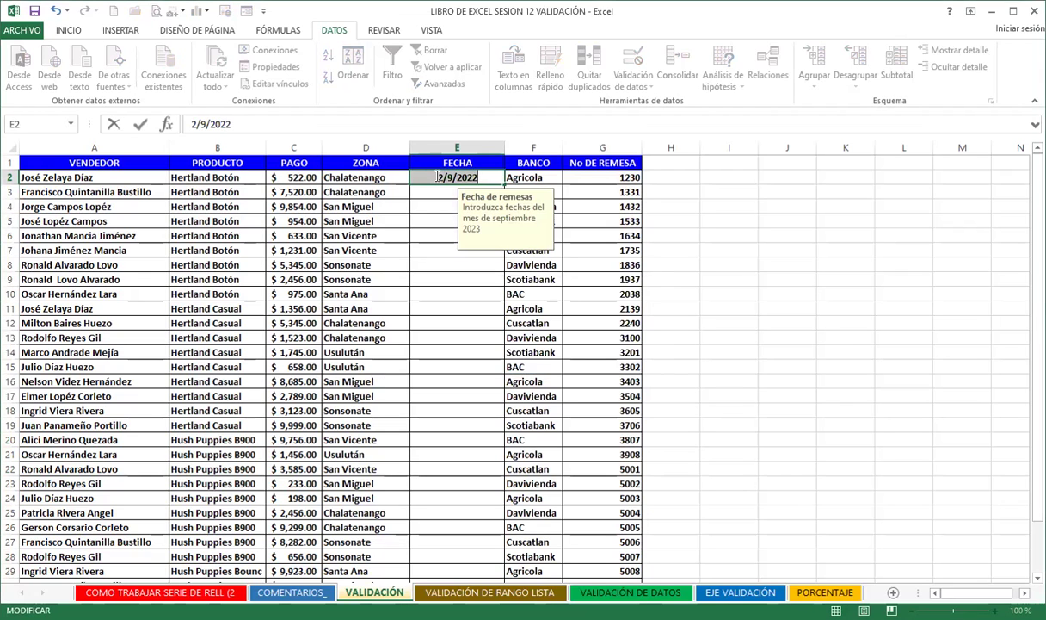
pyautogui.write('3/9/2023')
pyautogui.press('Return')
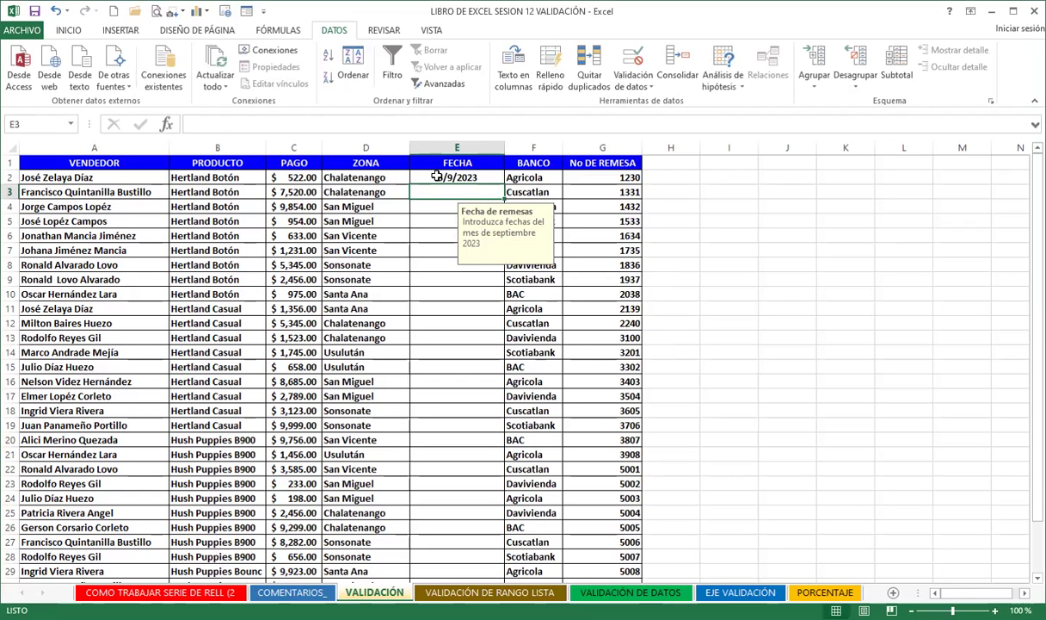
pyautogui.click(442, 177)
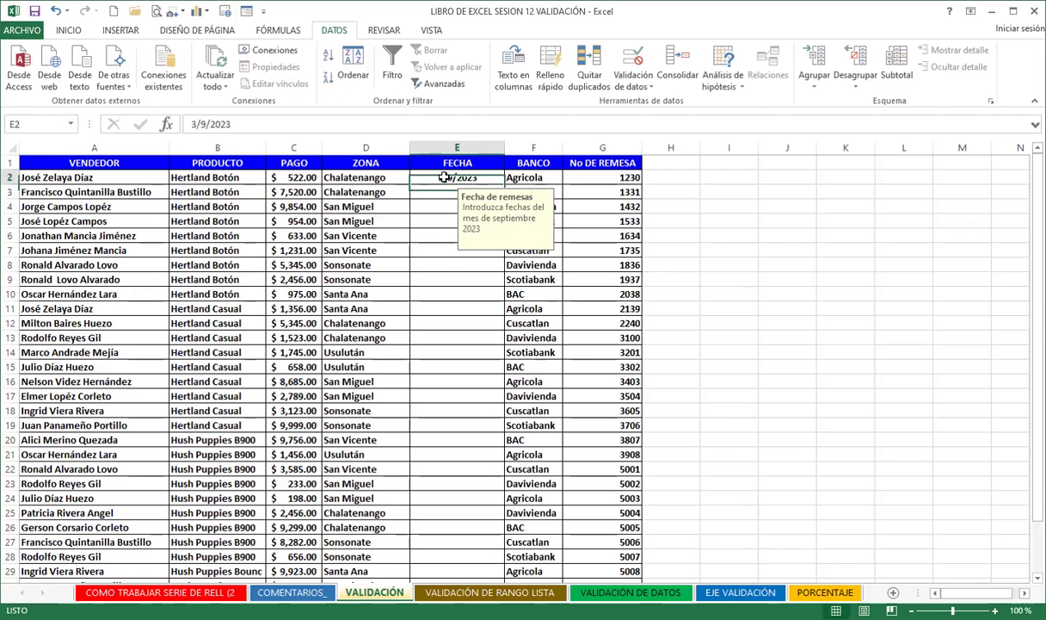
pyautogui.press('Delete')
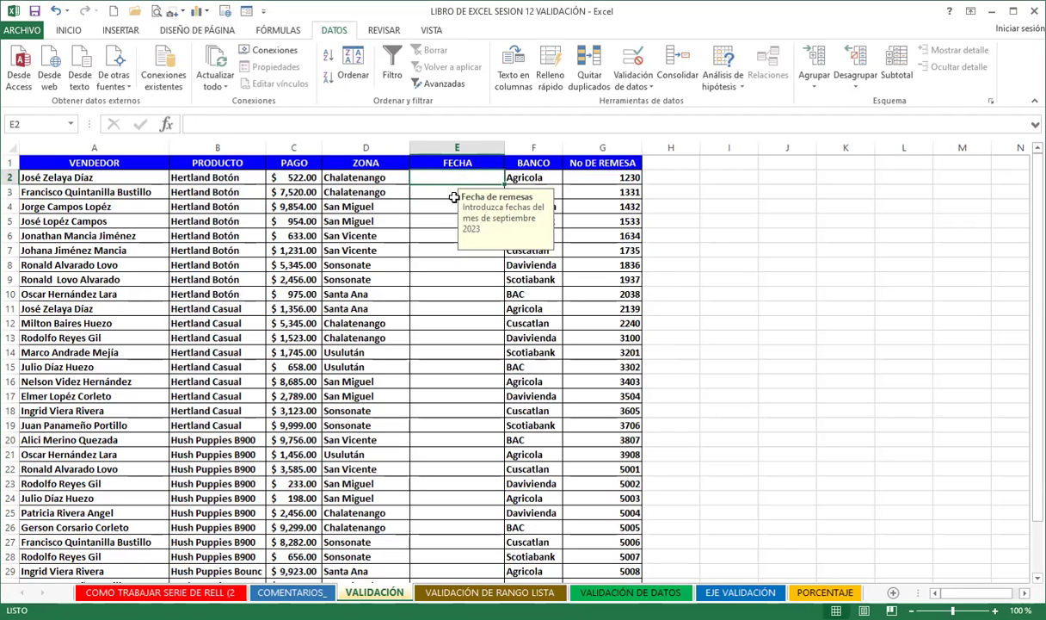
pyautogui.click(430, 234)
# Give E2:E32 a Detener error alert titled 'FECHA NO VALIDA' with a September 2023 message.
pyautogui.moveTo(432, 179); pyautogui.dragTo(504, 570)
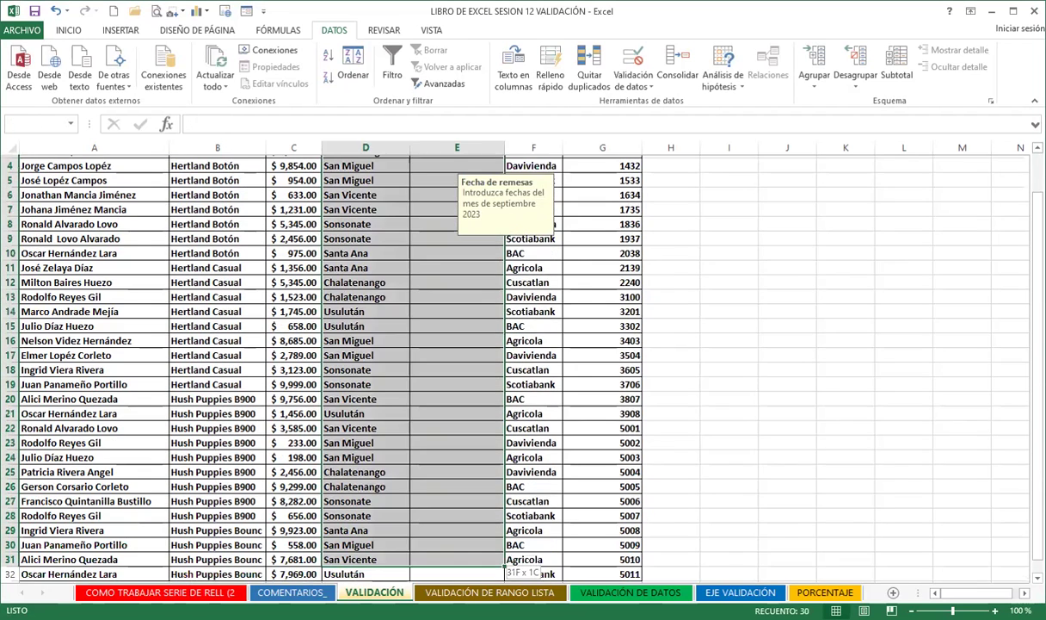
pyautogui.scroll(-1, 310, 216)
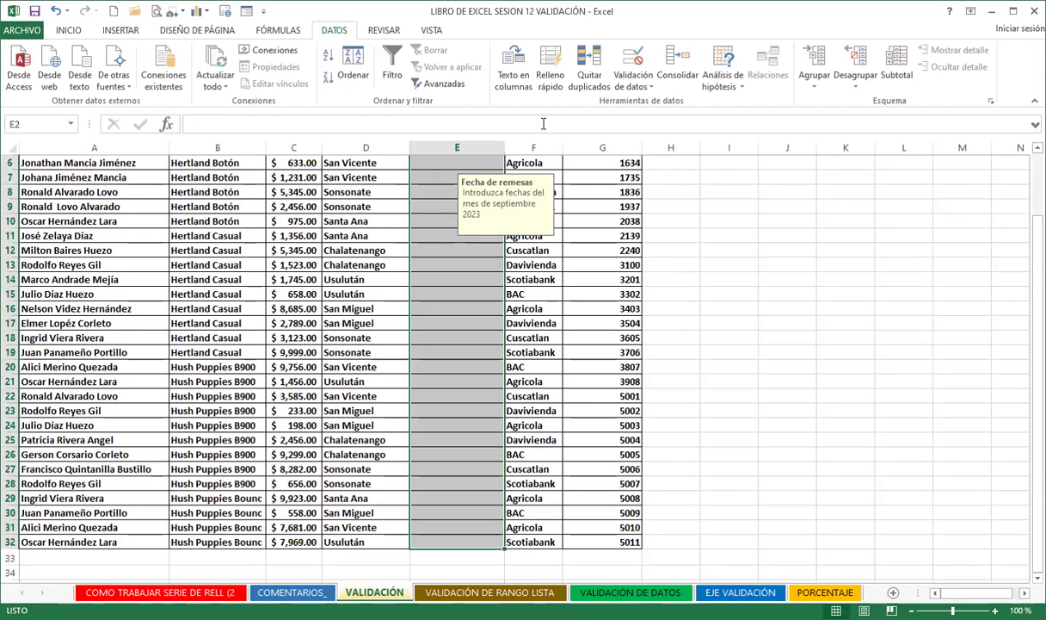
pyautogui.click(628, 59)
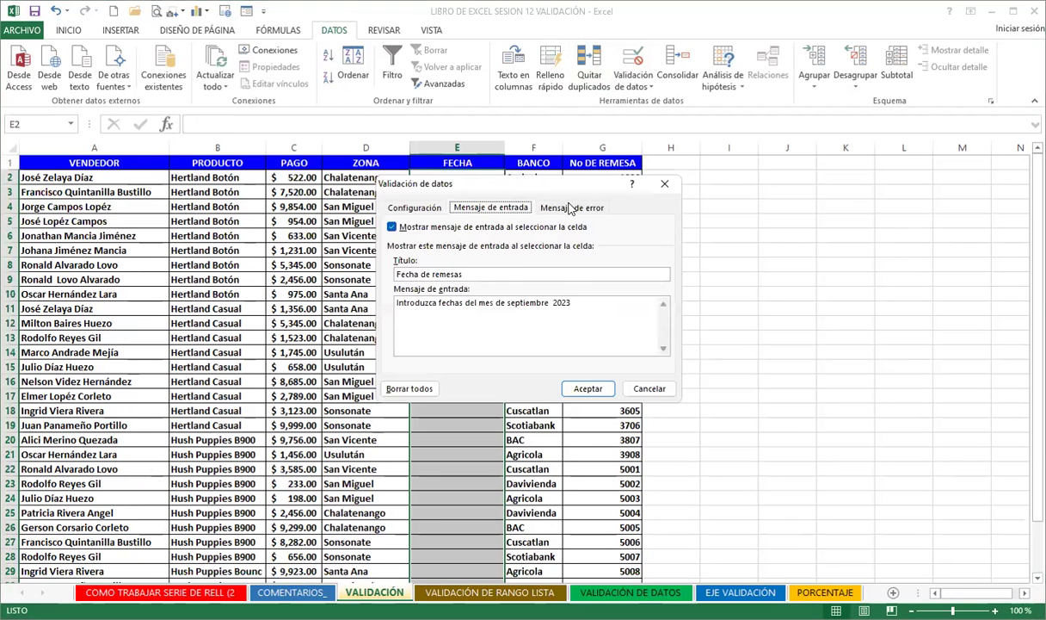
pyautogui.click(571, 208)
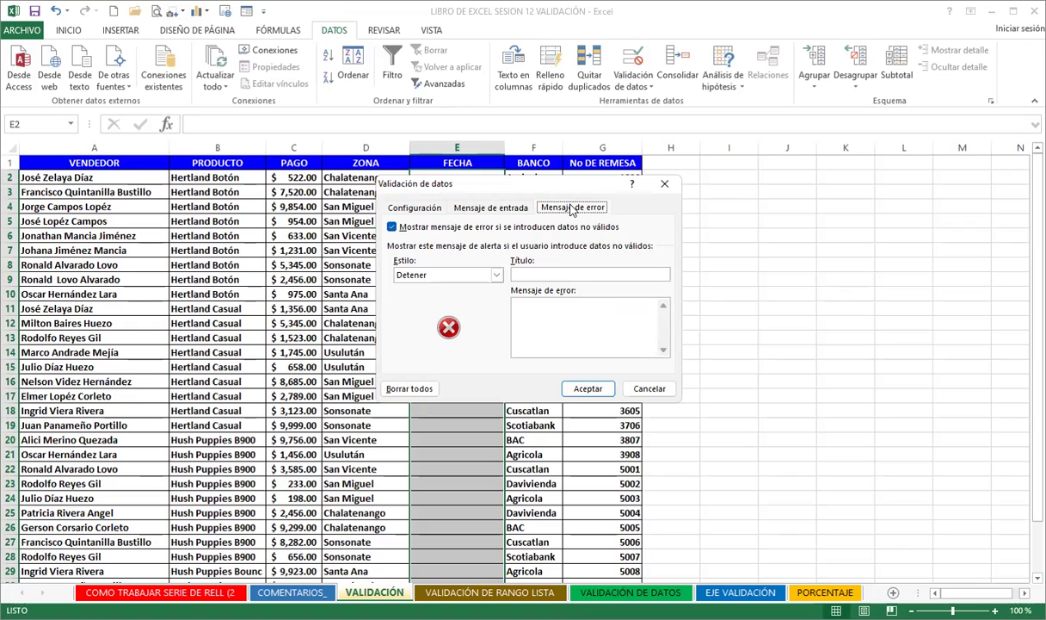
pyautogui.click(497, 275)
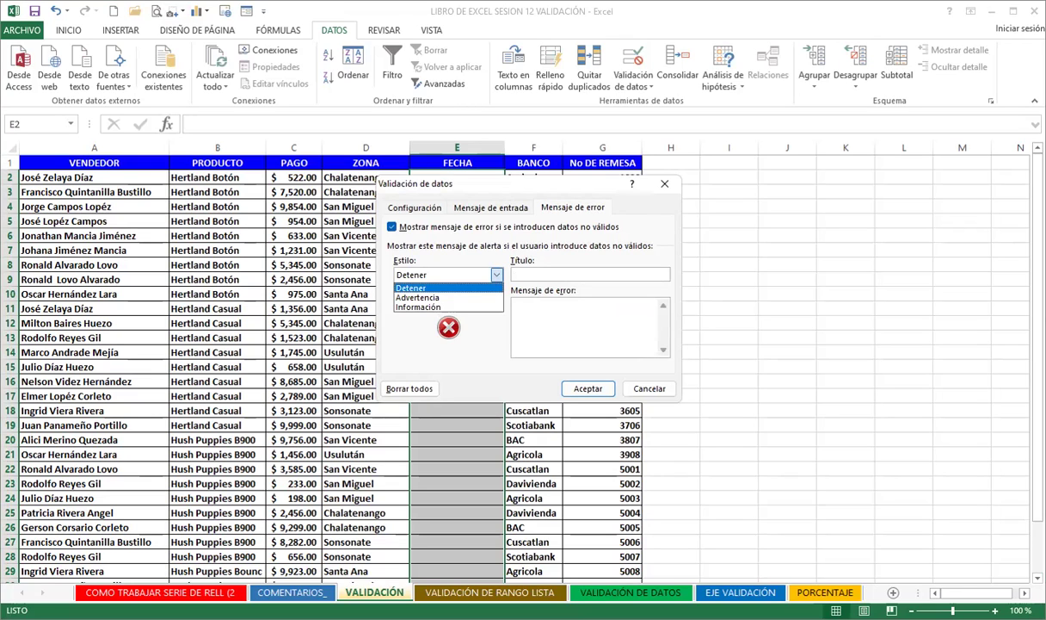
pyautogui.click(218, 314)
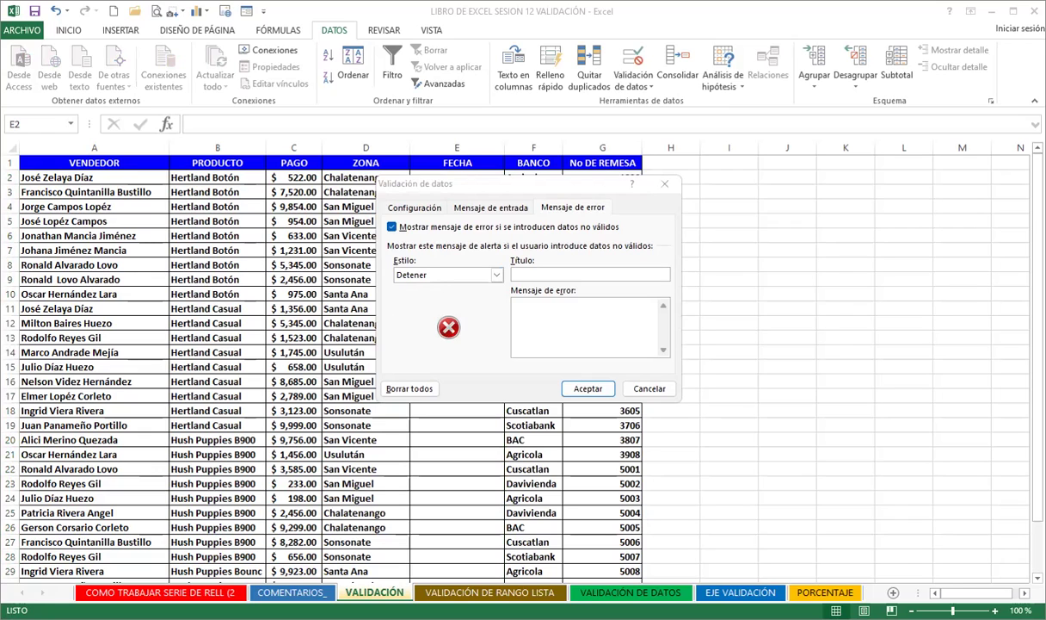
pyautogui.click(516, 273)
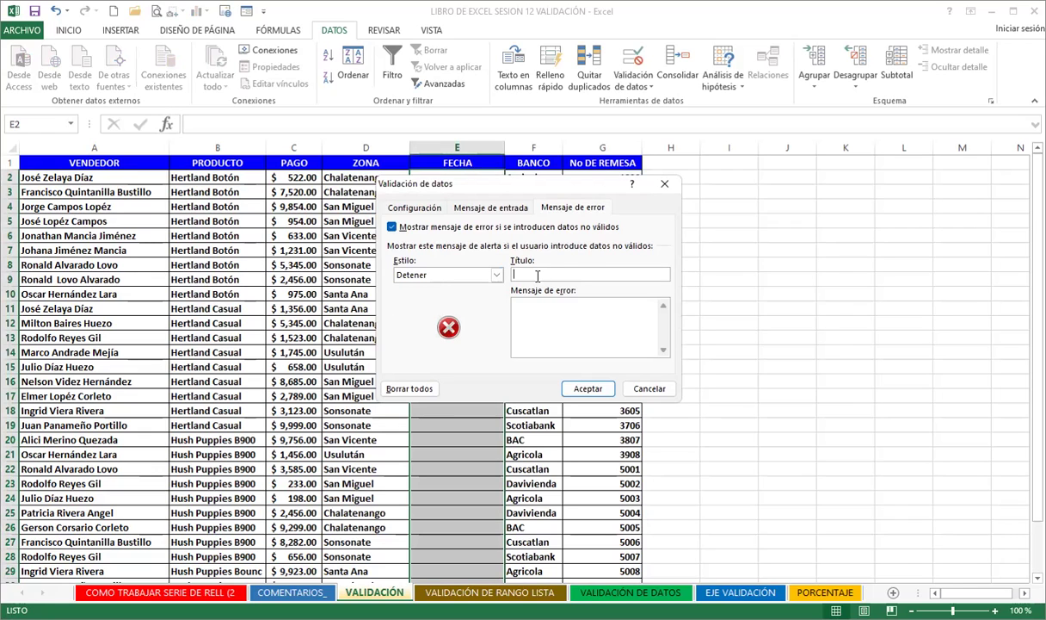
pyautogui.write('FECHA NO VALIDA')
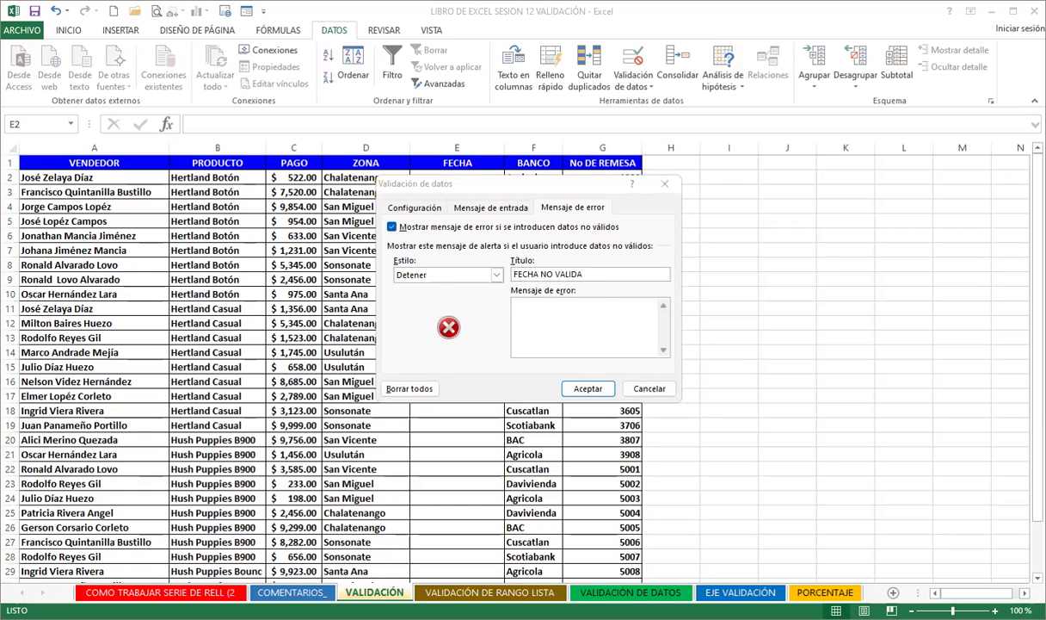
pyautogui.click(541, 323)
pyautogui.write('LA FECHA INGRESADA NO CORRESPONDE A FECHAS DEL MES DE SEPTIEMBRE 2021. DAR CLIC EN EL BOTÓN ACEPTAR Y DIGITE UNA FECHA VALIDA')
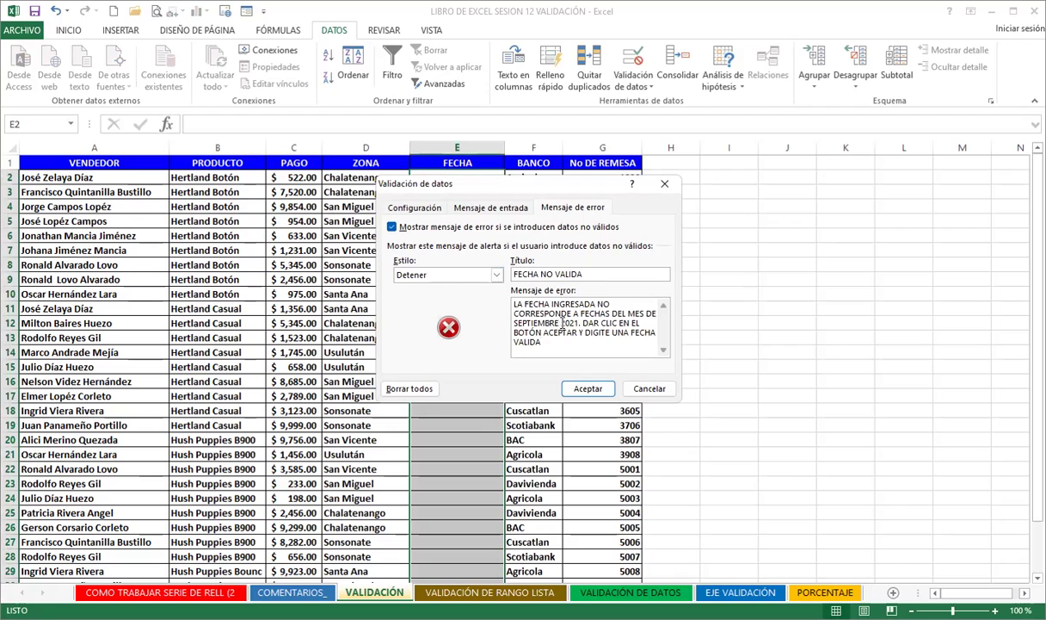
pyautogui.press('BackSpace')
pyautogui.write('3')
pyautogui.click(589, 389)
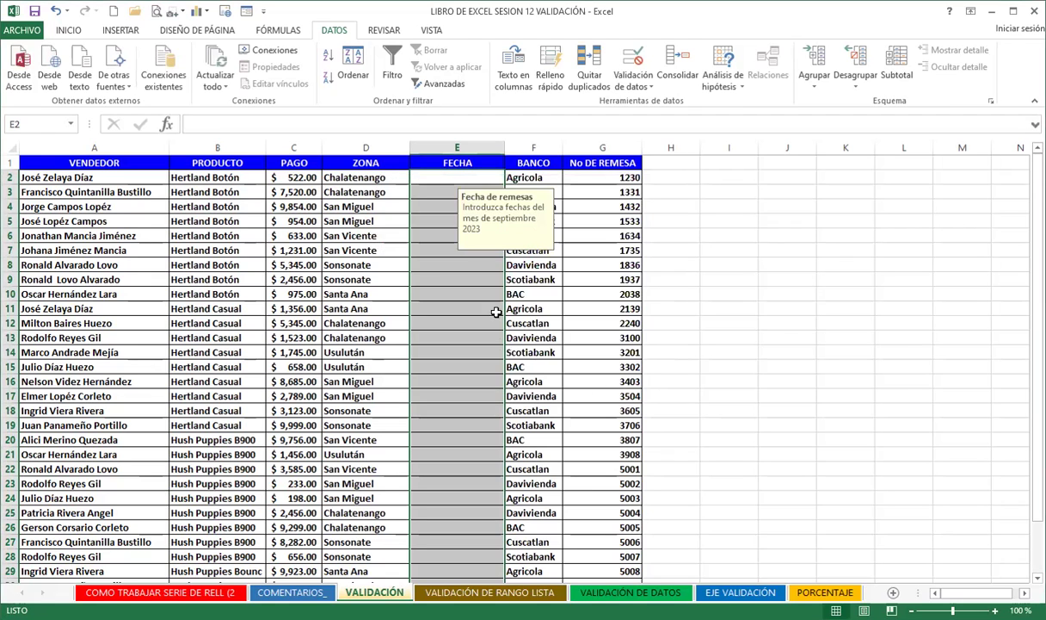
pyautogui.click(425, 263)
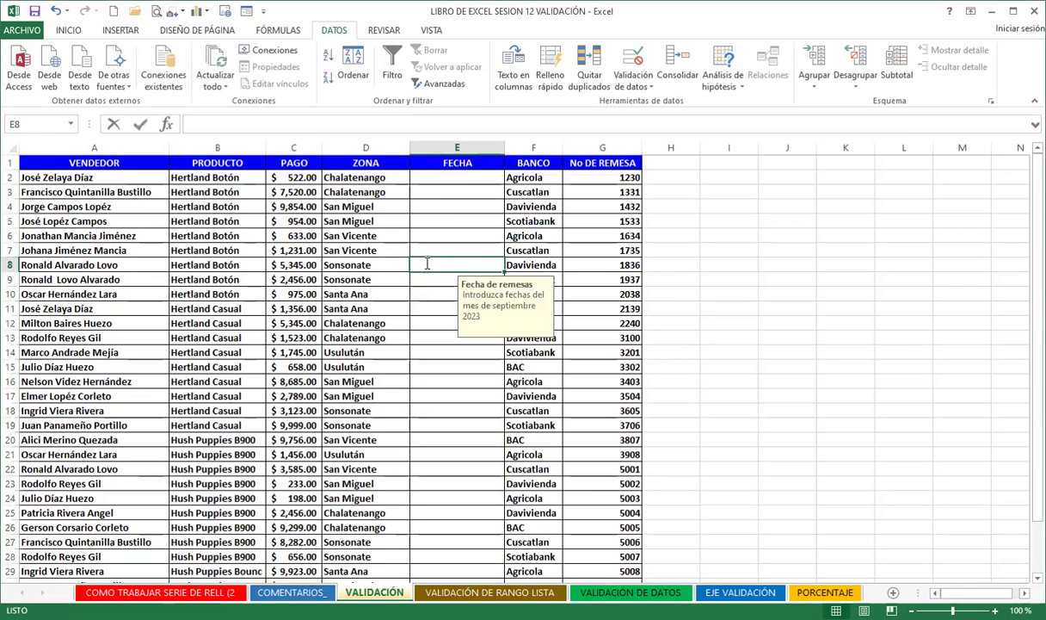
pyautogui.write('30/8/2023')
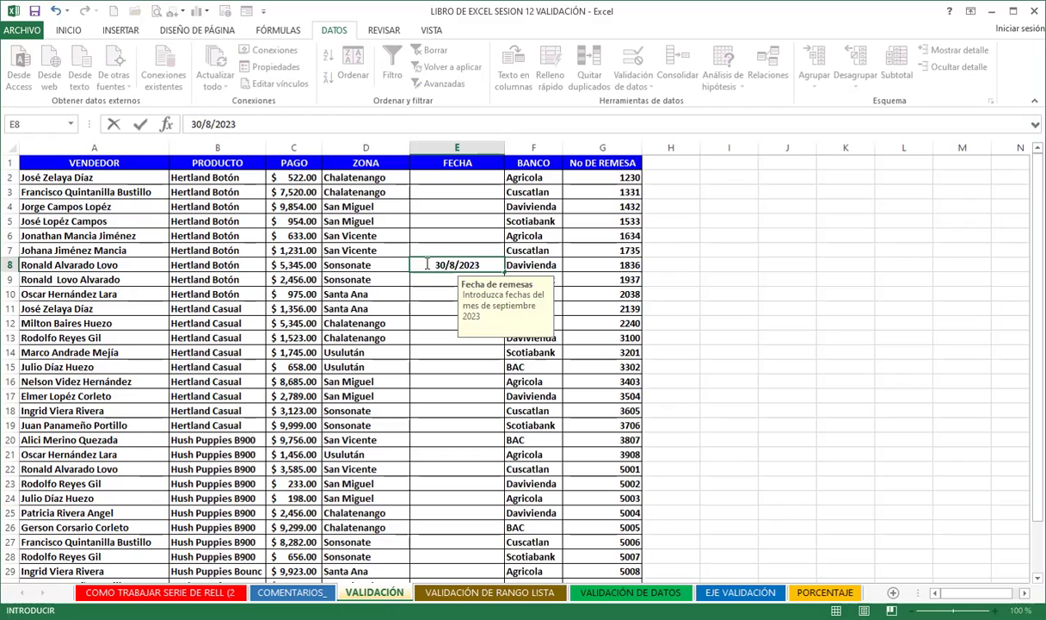
pyautogui.press('Return')
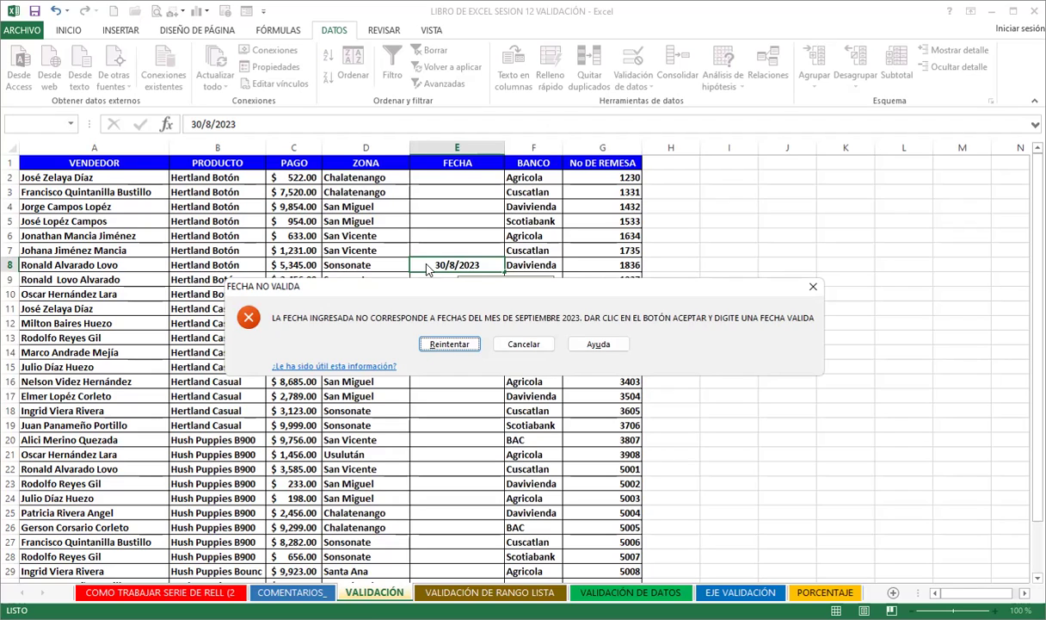
pyautogui.press('Return')
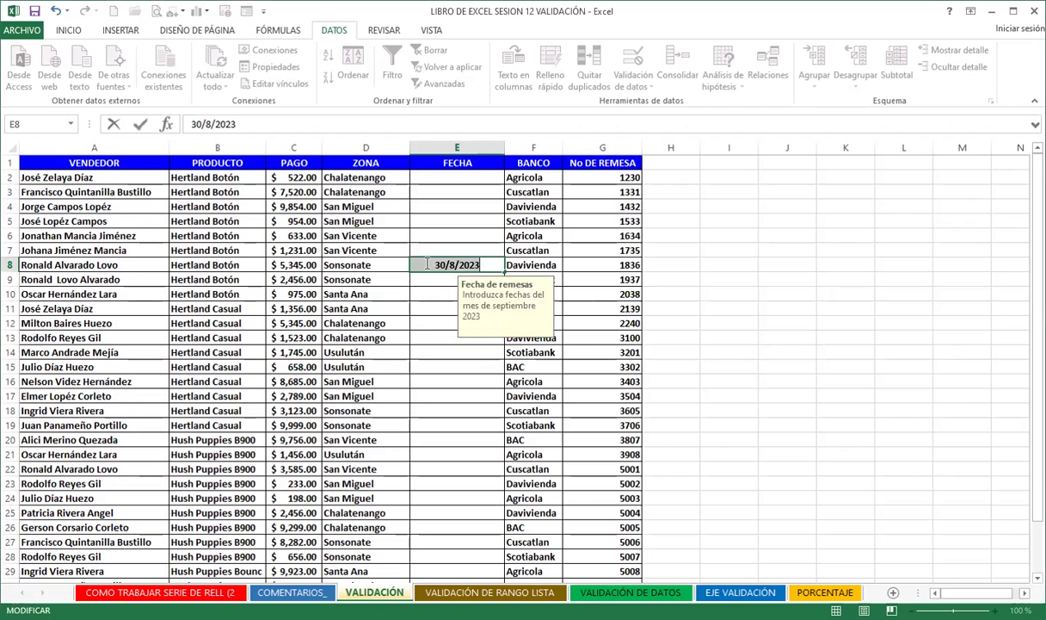
pyautogui.press('Return')
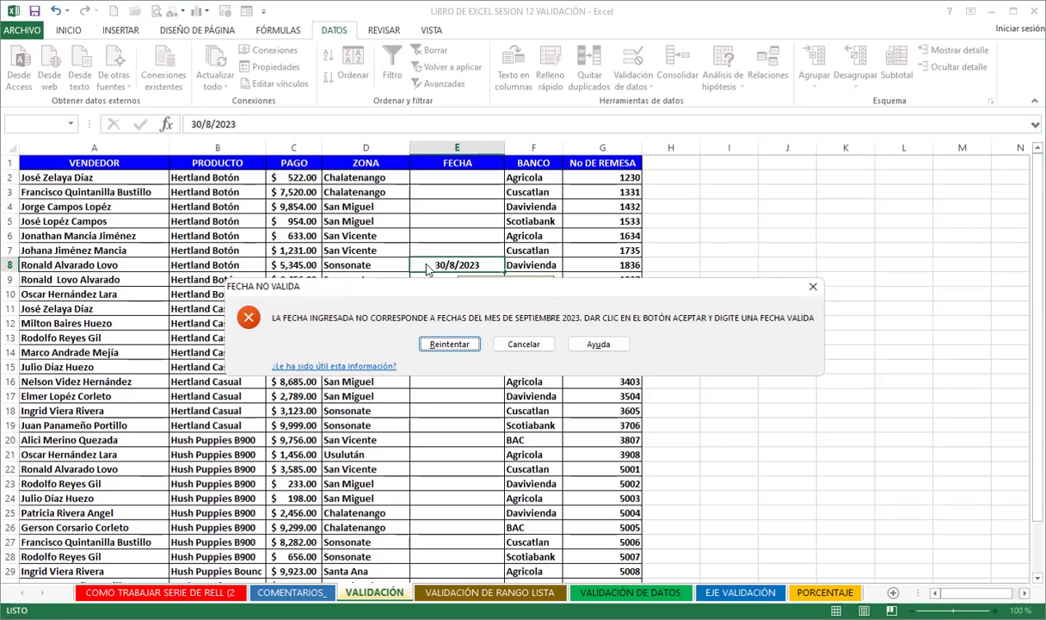
pyautogui.press('Return')
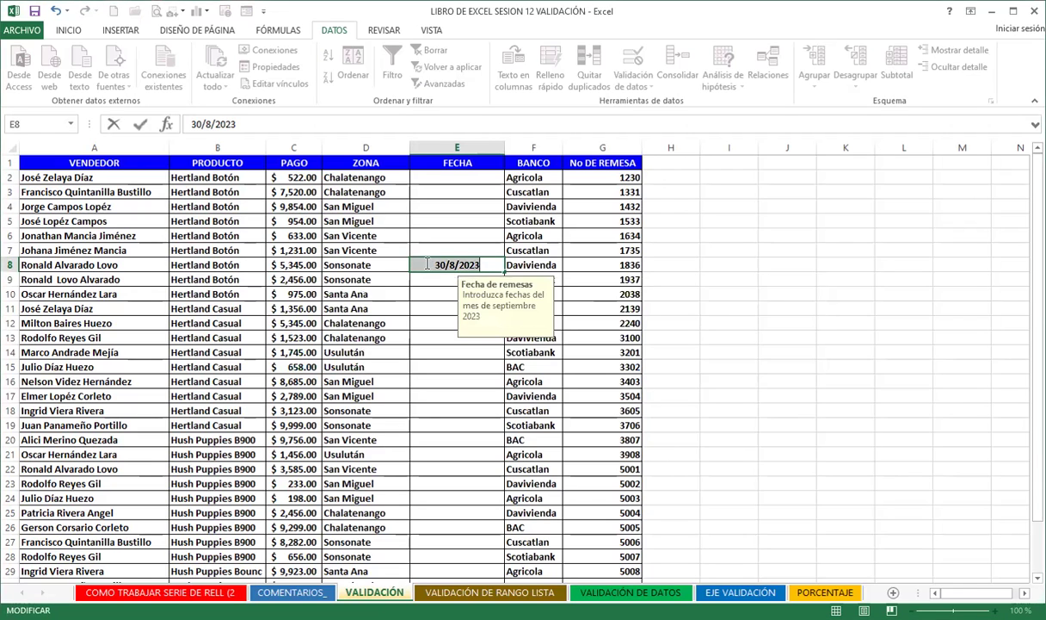
pyautogui.press('Escape')
pyautogui.press('Down')
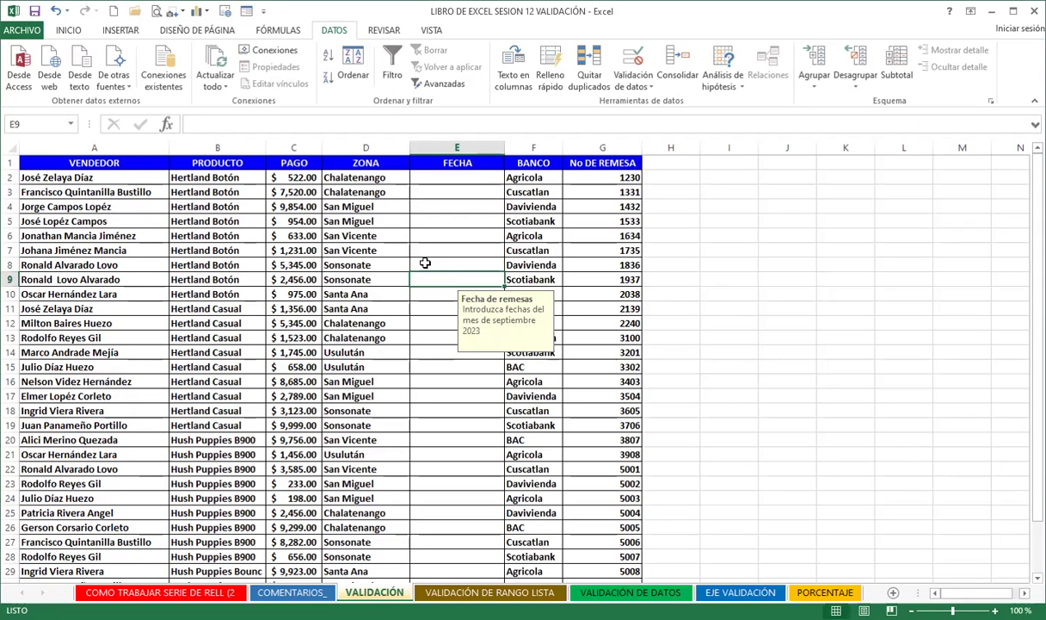
# On the VALIDACIÓN DE RANGO LISTA sheet, delete column D.
pyautogui.click(359, 475)
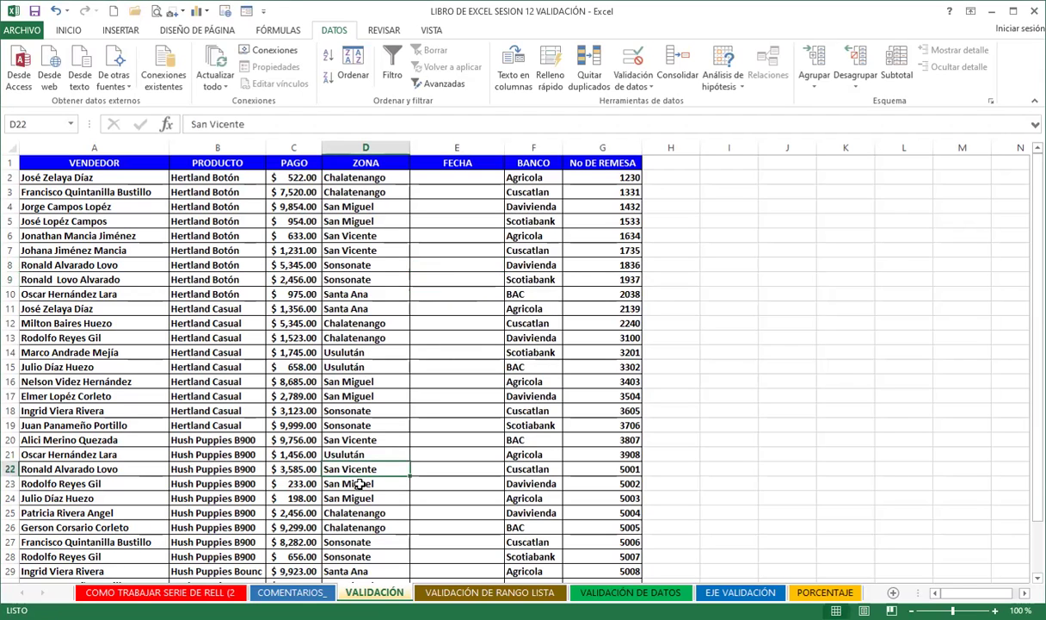
pyautogui.click(516, 592)
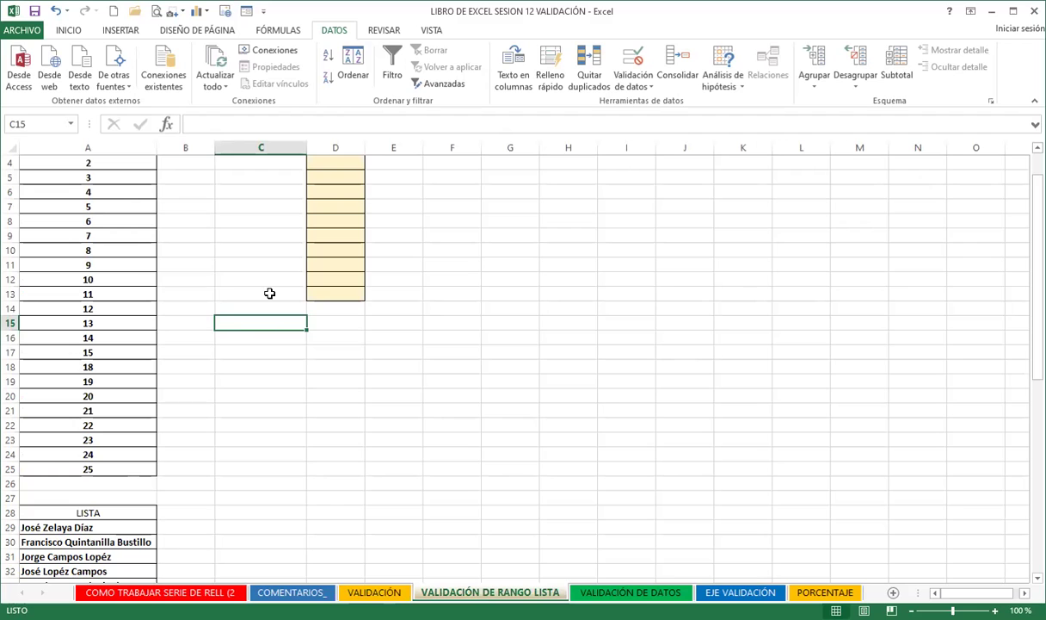
pyautogui.scroll(1, 387, 311)
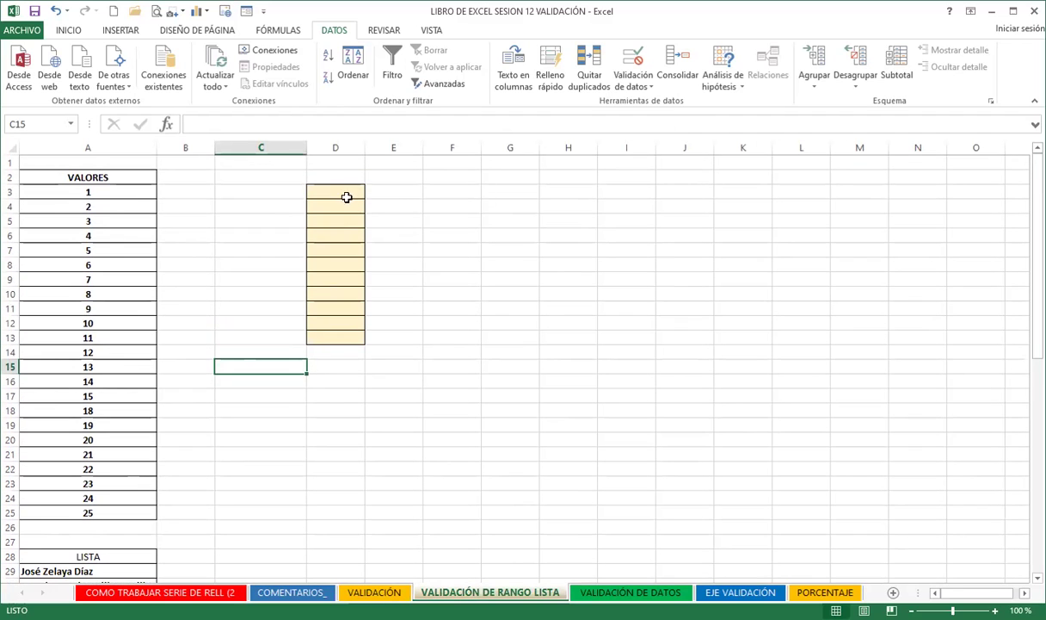
pyautogui.moveTo(346, 197); pyautogui.dragTo(335, 336)
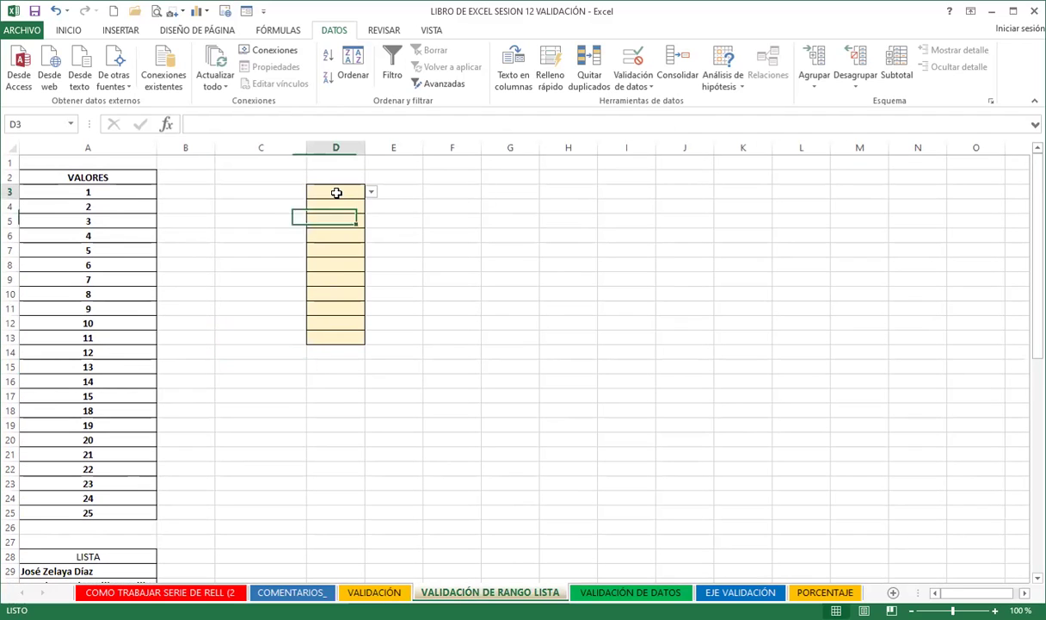
pyautogui.click(341, 147)
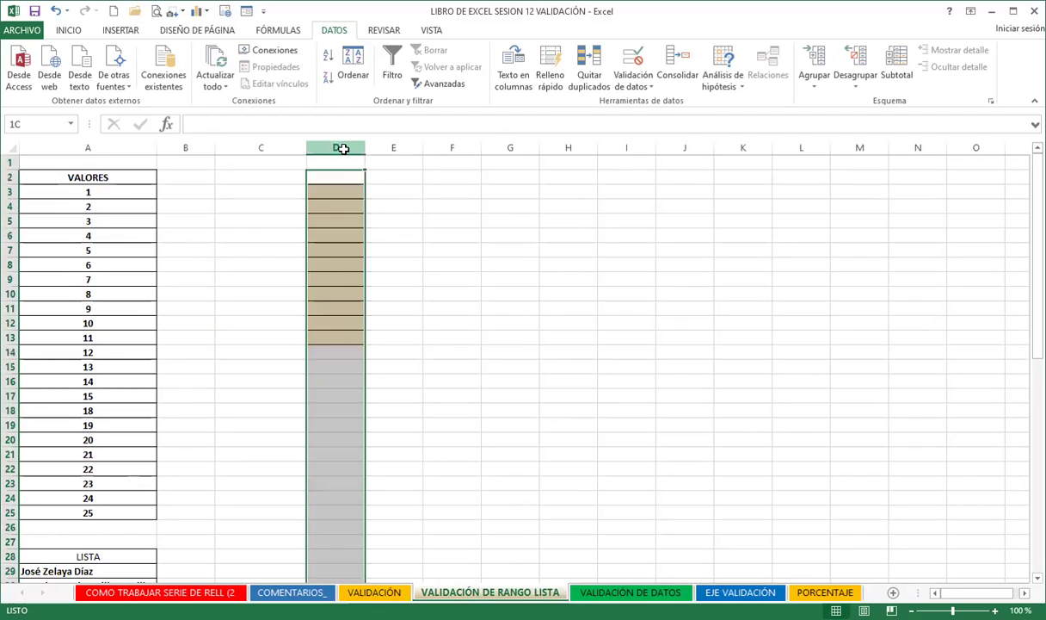
pyautogui.click(68, 31)
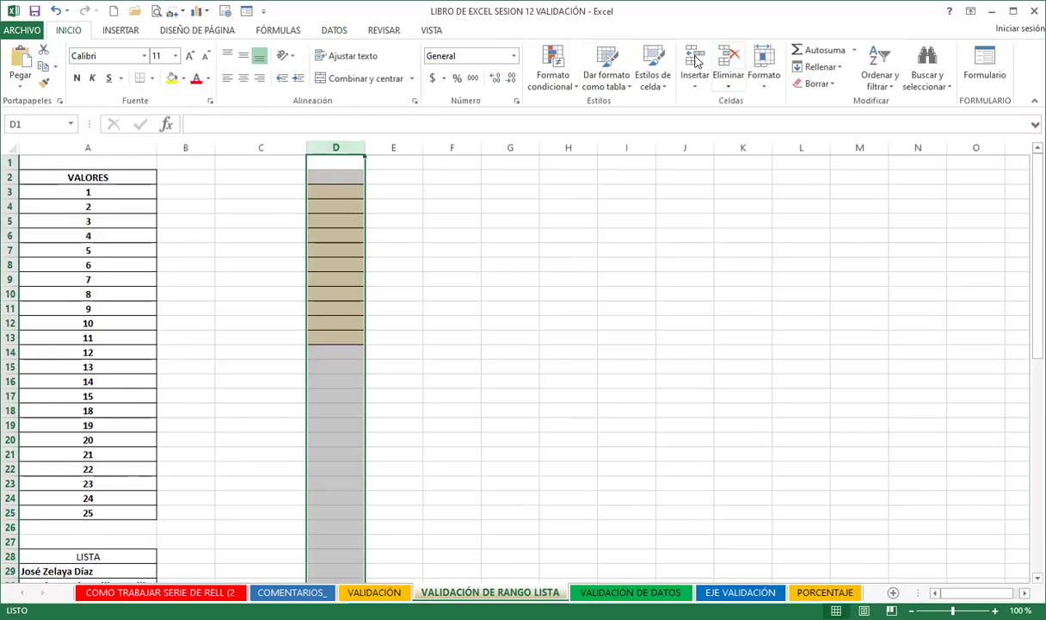
pyautogui.click(729, 59)
pyautogui.click(402, 285)
# Widen column D and format D4 with yellow fill, thick box border, bold 12-point text.
pyautogui.click(337, 181)
pyautogui.click(337, 204)
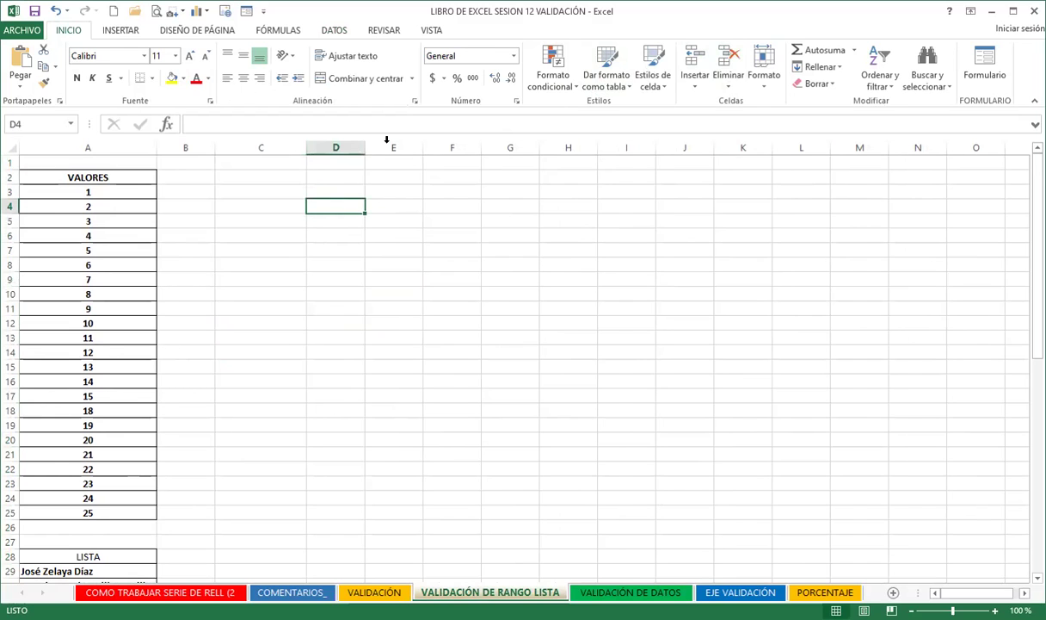
pyautogui.moveTo(365, 147); pyautogui.dragTo(444, 147)
pyautogui.click(171, 78)
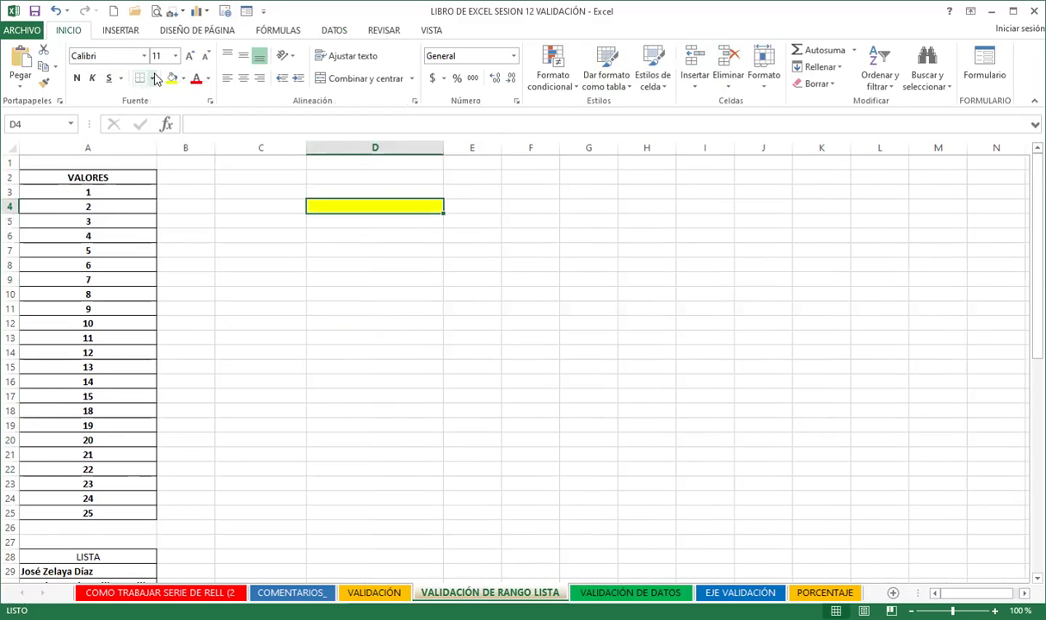
pyautogui.click(154, 79)
pyautogui.click(142, 236)
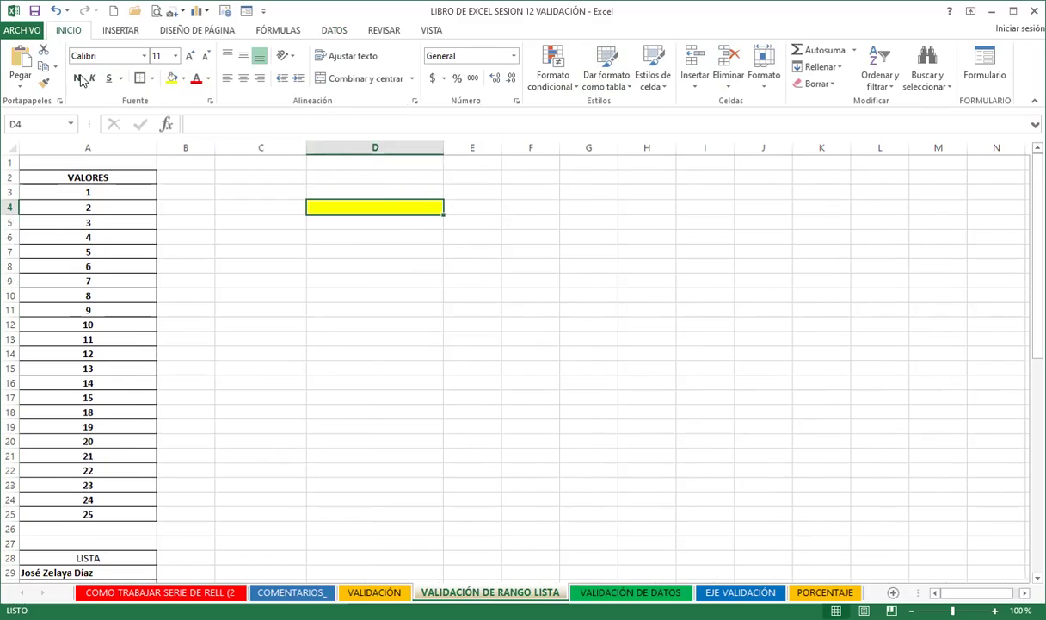
pyautogui.click(78, 78)
pyautogui.click(191, 57)
pyautogui.click(381, 284)
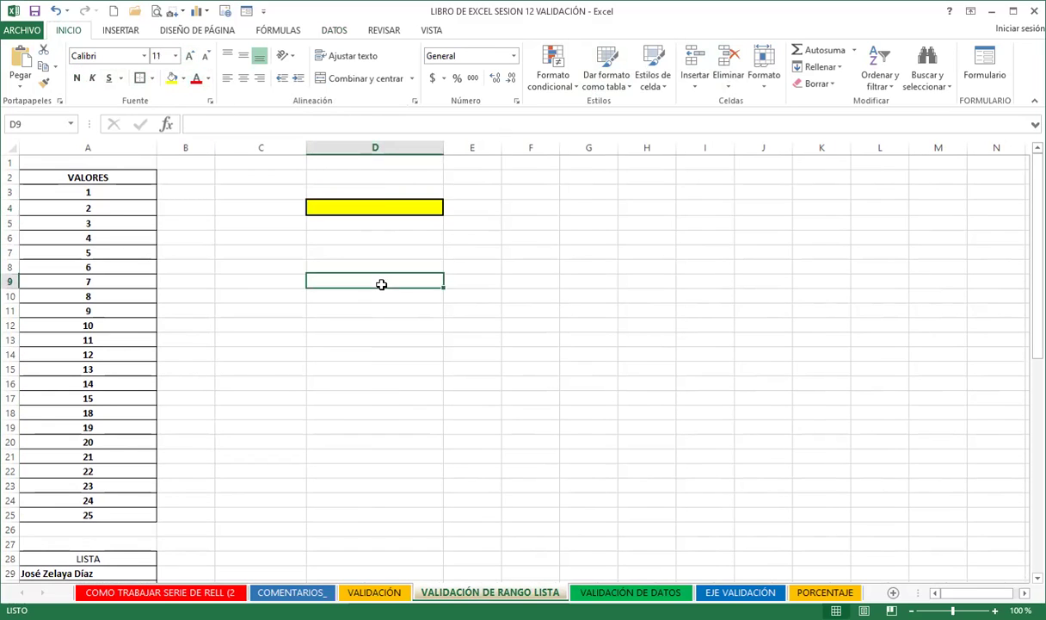
pyautogui.click(369, 206)
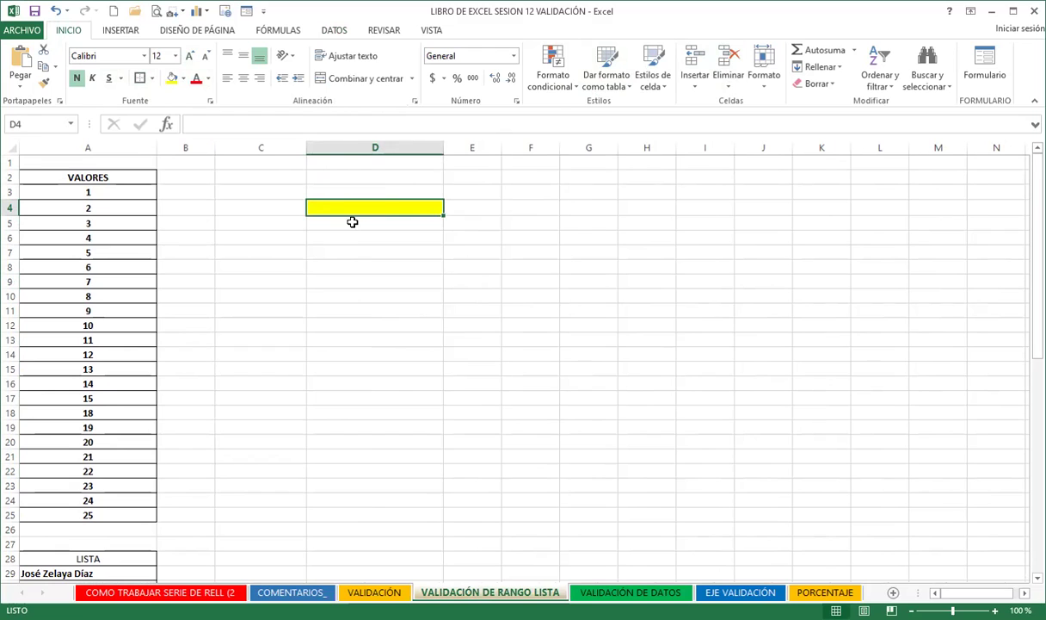
pyautogui.click(327, 30)
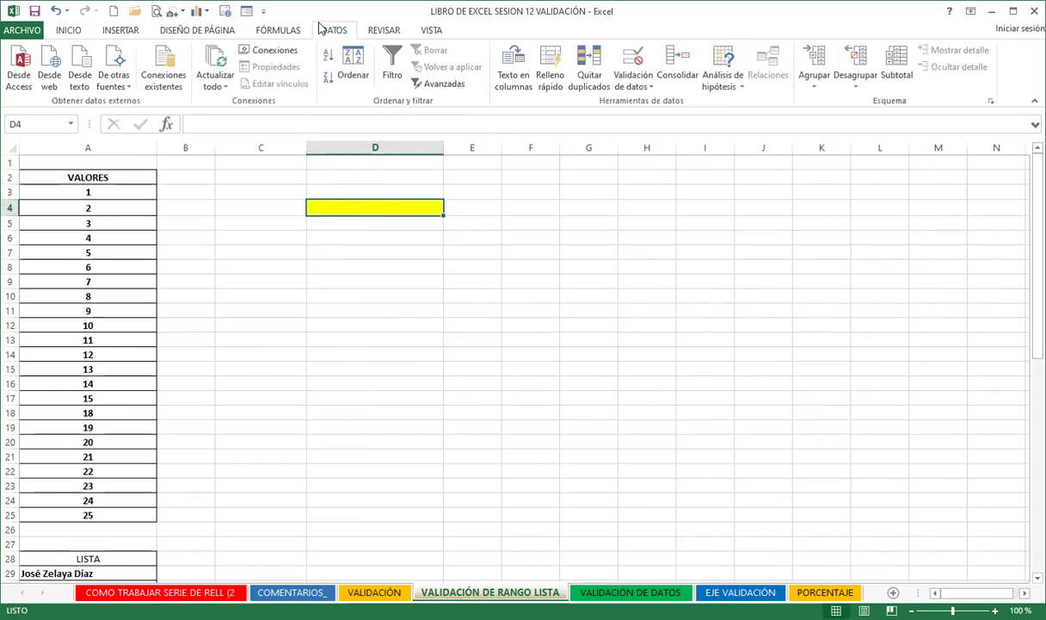
# Set D4's validation to allow a Lista sourced from A3:A25 (=$A$3:$A$25).
pyautogui.click(630, 60)
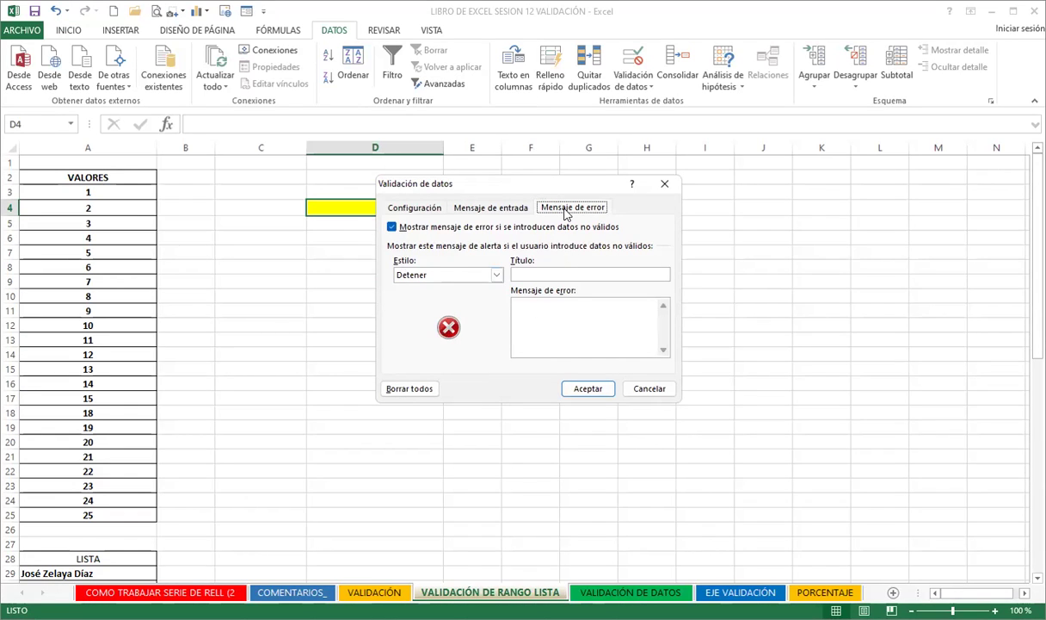
pyautogui.click(411, 212)
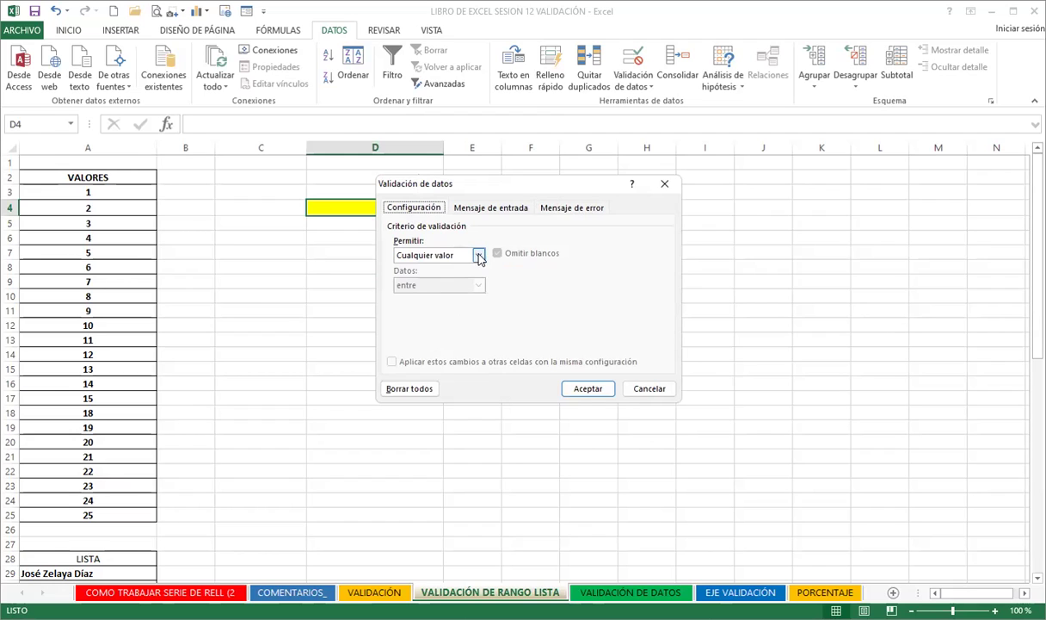
pyautogui.click(430, 256)
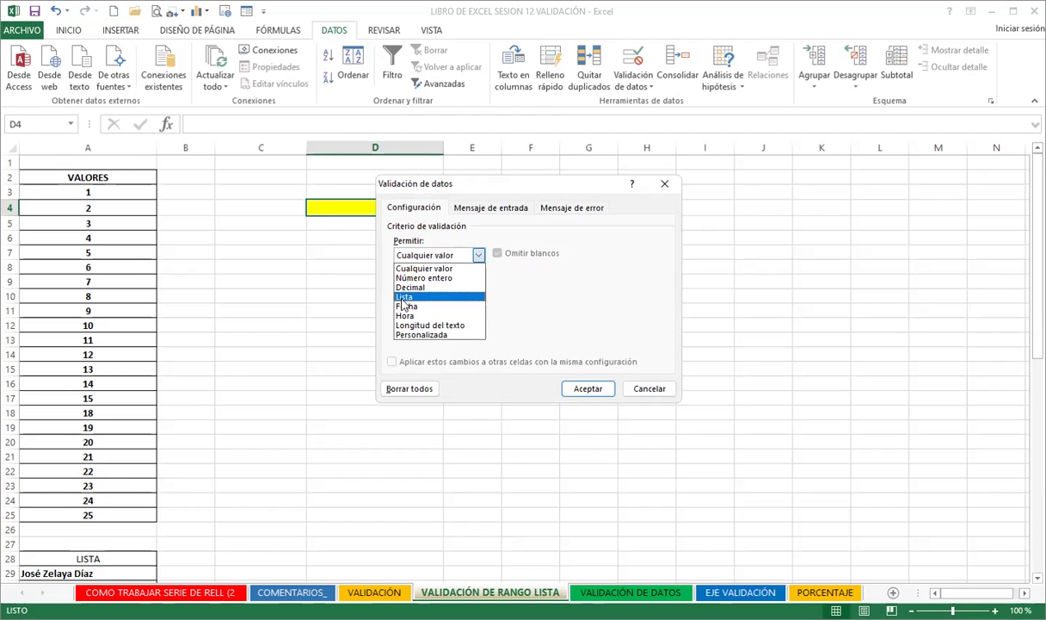
pyautogui.click(403, 297)
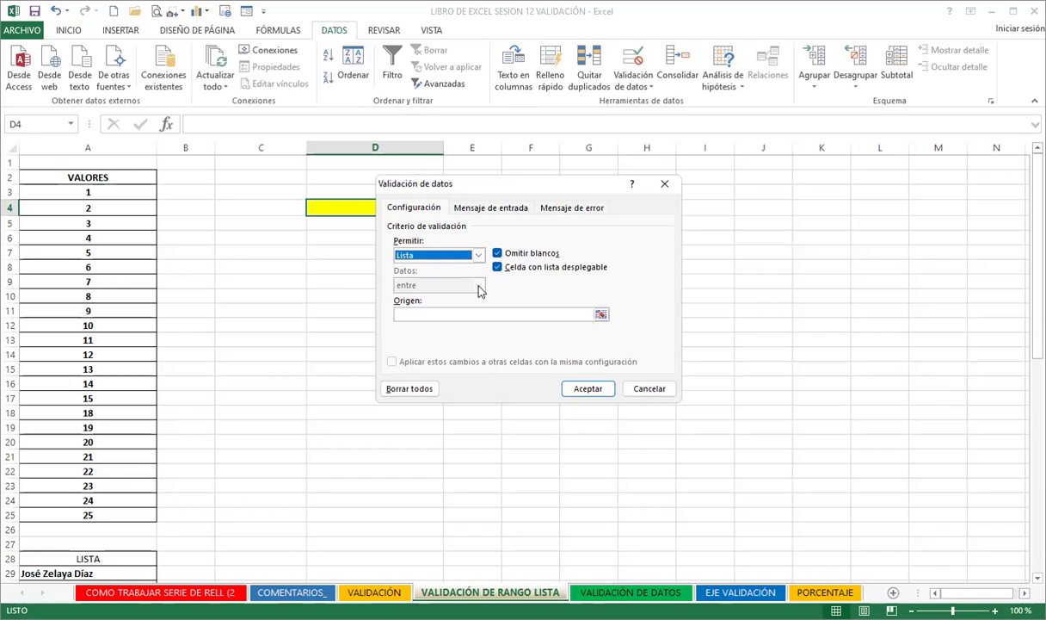
pyautogui.click(405, 313)
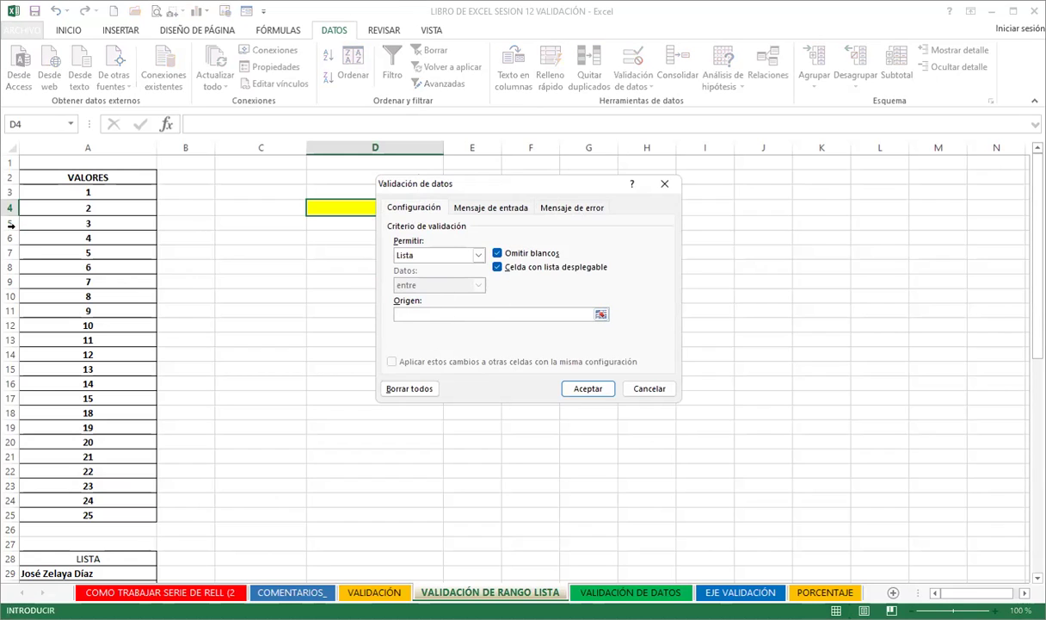
pyautogui.click(106, 188)
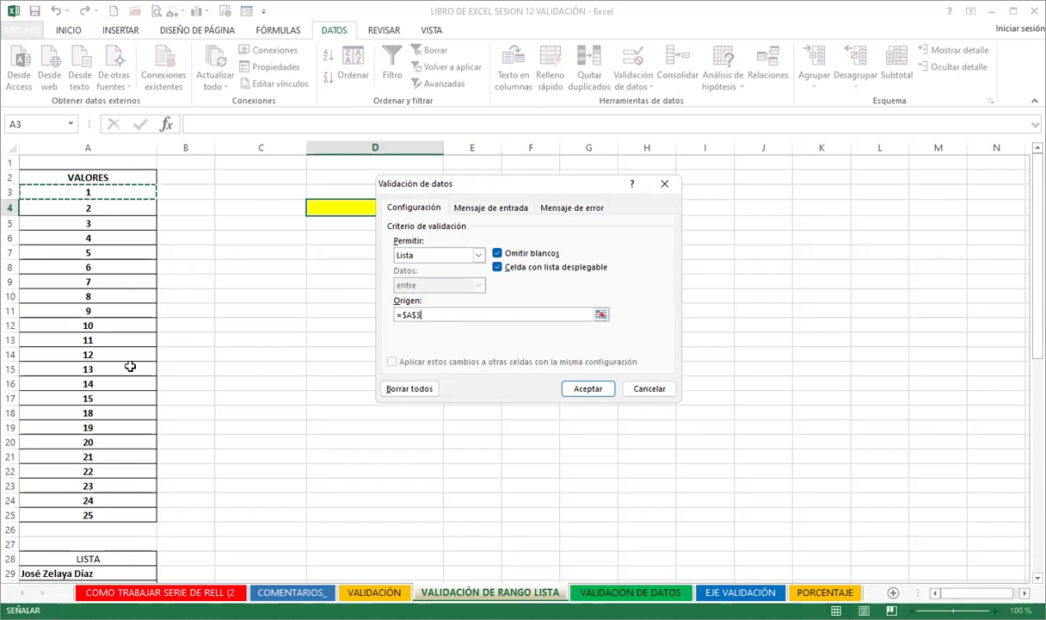
pyautogui.hotkey('ctrl', 'shift', 'Down')
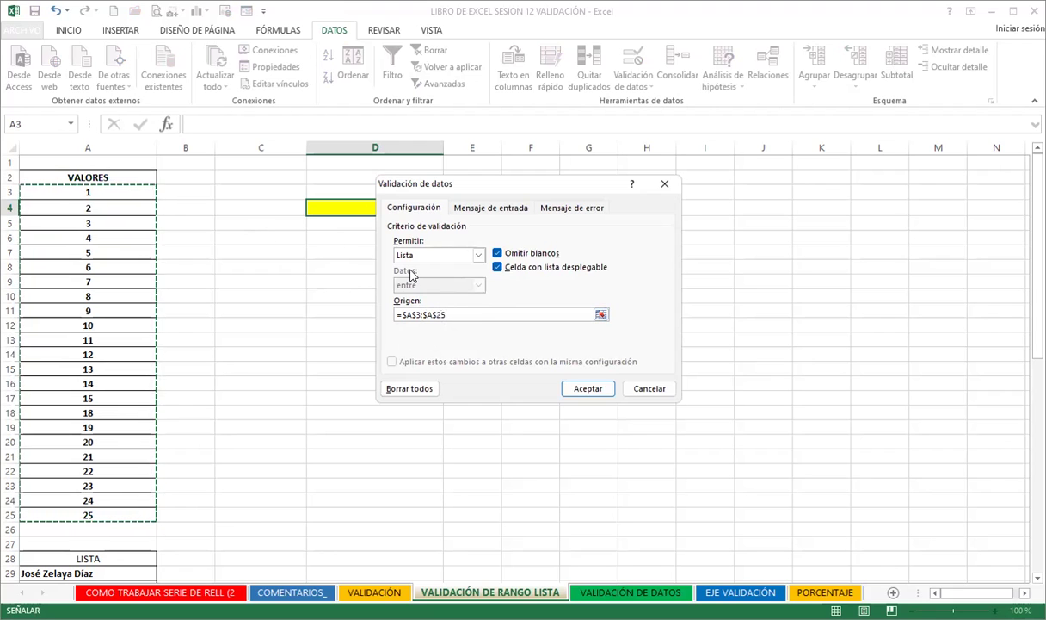
# Title D4's error alert 'NÚMEROS' with message 'DEBE DE COLOCAR LOS NÚMEROS QUE SE ENCUENTRAN EN LA VALIDACIÓN DE LISTA'.
pyautogui.click(576, 210)
pyautogui.click(538, 273)
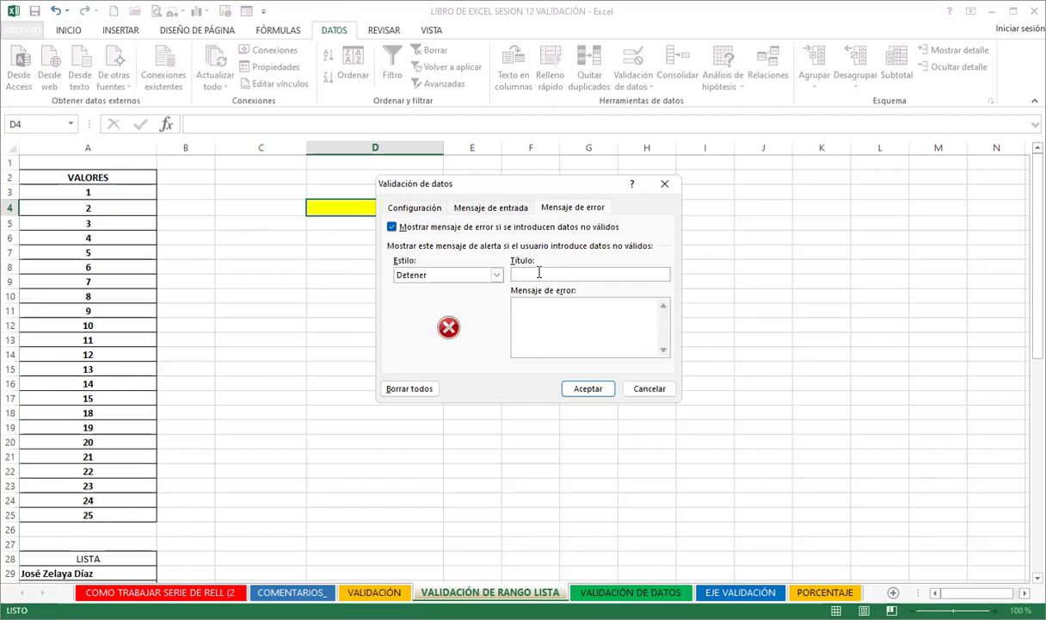
pyautogui.write('NÚMEROS')
pyautogui.click(530, 314)
pyautogui.write('DEBE DE COLOCAR LOS ')
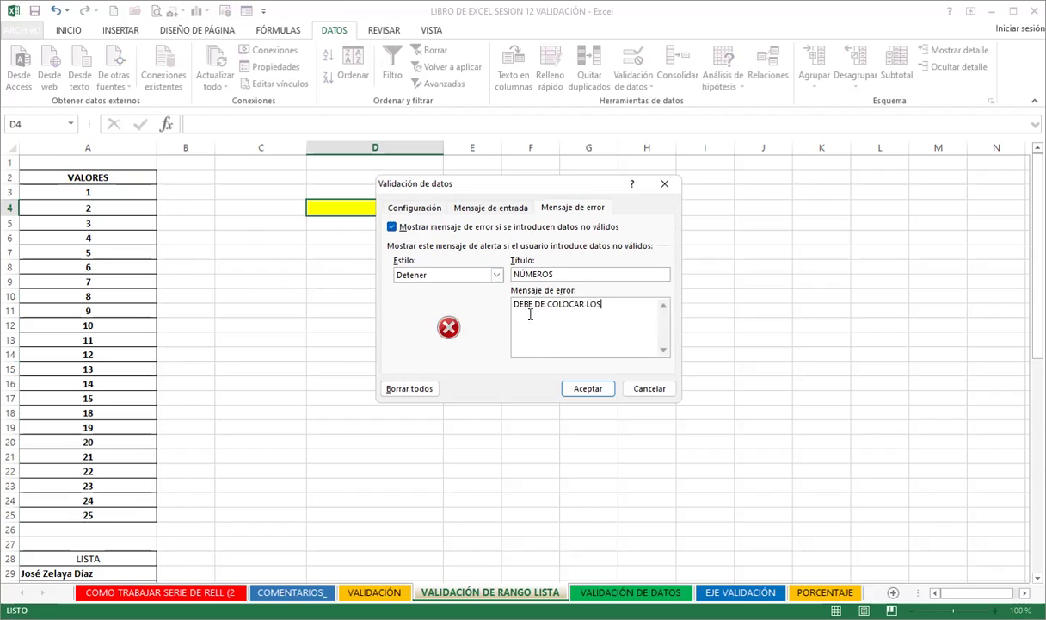
pyautogui.write('NÚMEROS QUE SE ENCUENTRAN EN LA VALIDACIÓN DE LISTA')
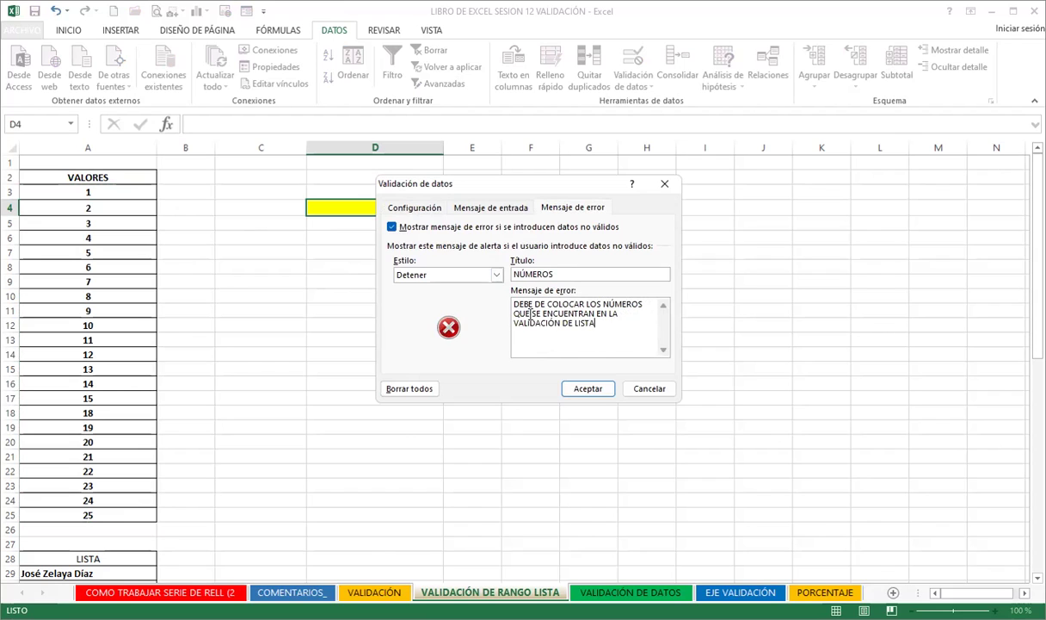
# Apply the list rule to D4, zoom in, and inspect its dropdown of values.
pyautogui.click(580, 385)
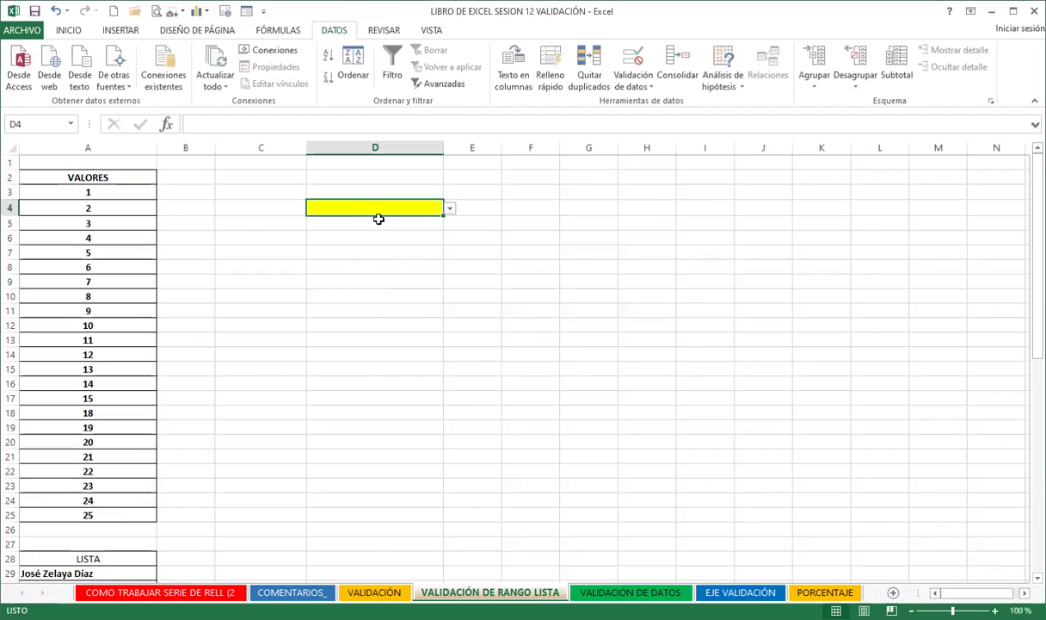
pyautogui.click(395, 315)
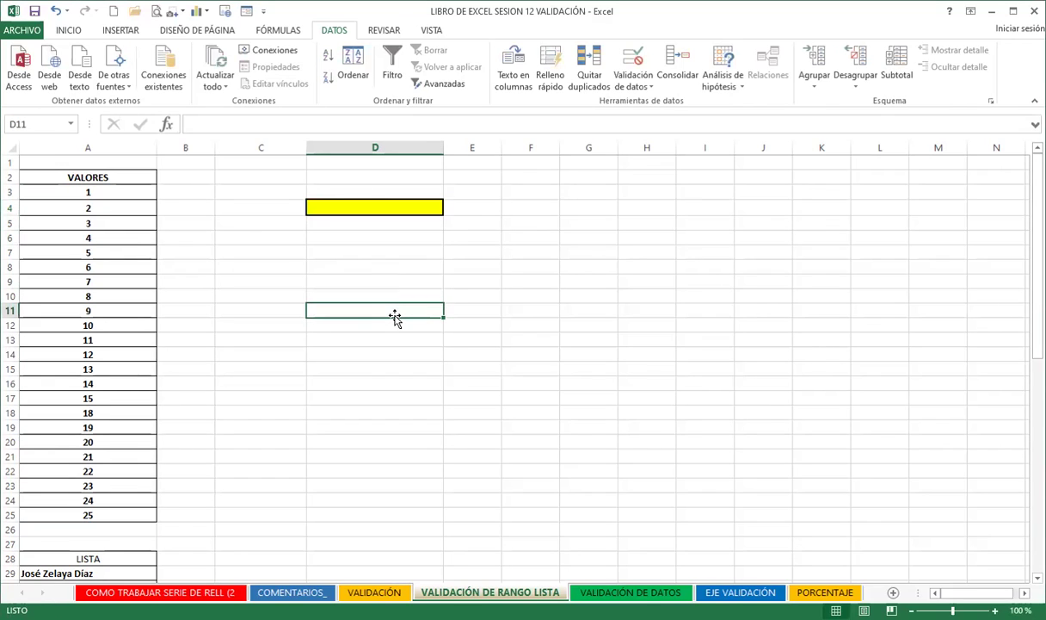
pyautogui.click(368, 215)
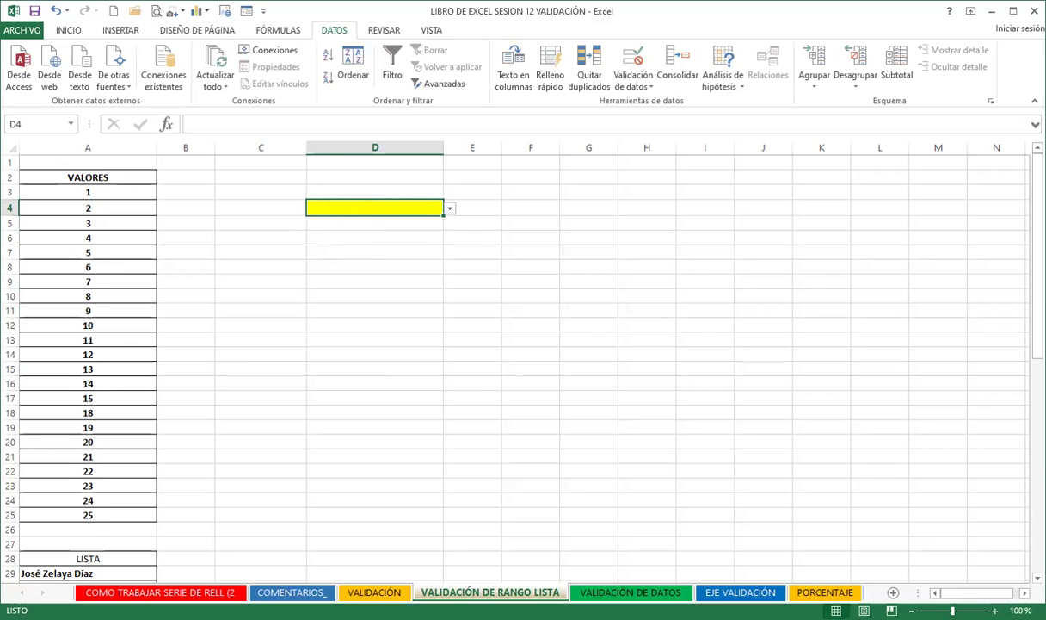
pyautogui.click(996, 611)
pyautogui.click(995, 610)
pyautogui.scroll(1, 499, 301)
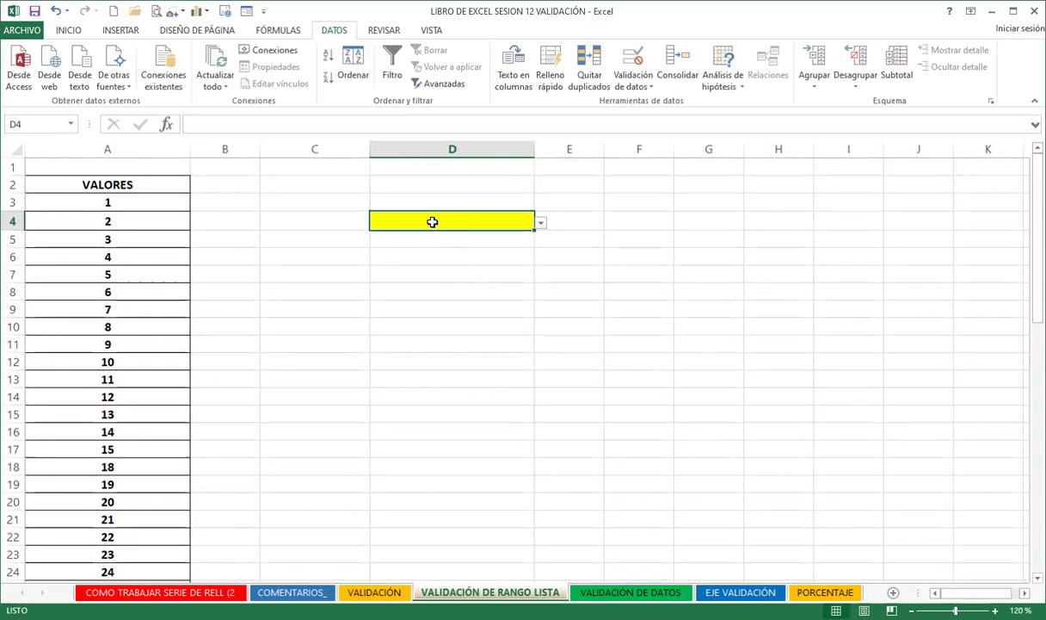
pyautogui.click(438, 194)
pyautogui.click(435, 219)
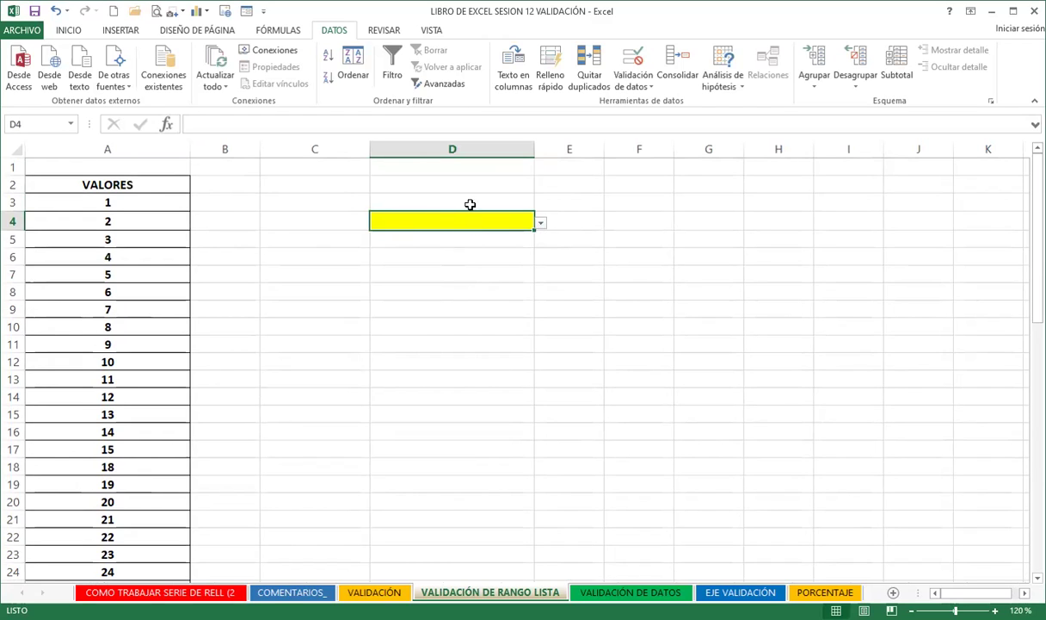
pyautogui.click(540, 225)
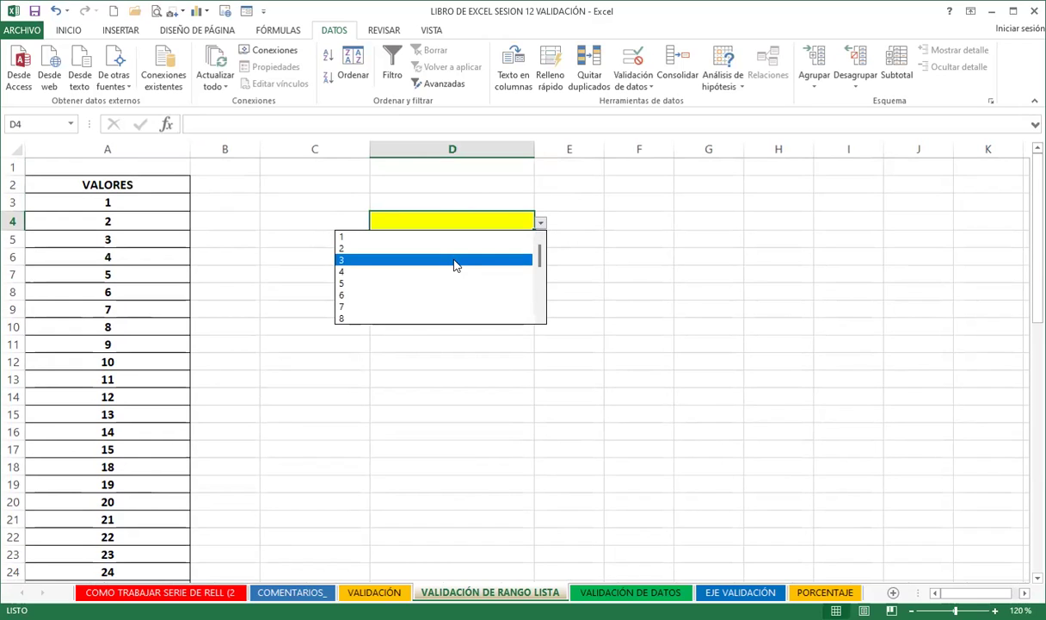
pyautogui.moveTo(540, 251)
pyautogui.mouseDown()
pyautogui.moveTo(543, 310)
pyautogui.moveTo(543, 250)
pyautogui.mouseUp()
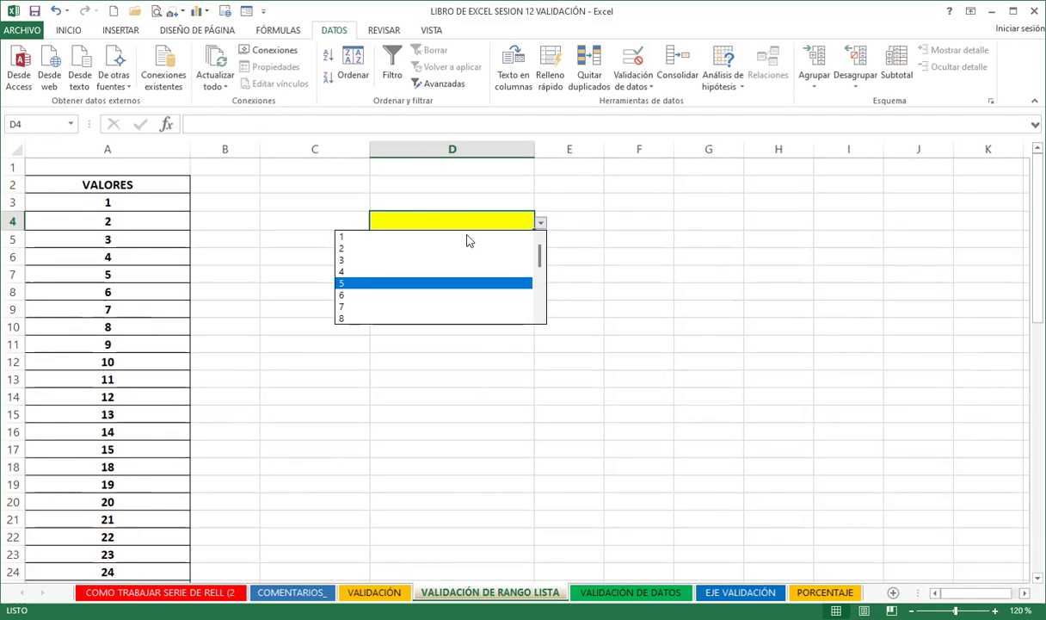
pyautogui.click(101, 385)
pyautogui.scroll(-2, 176, 344)
pyautogui.scroll(2, 176, 344)
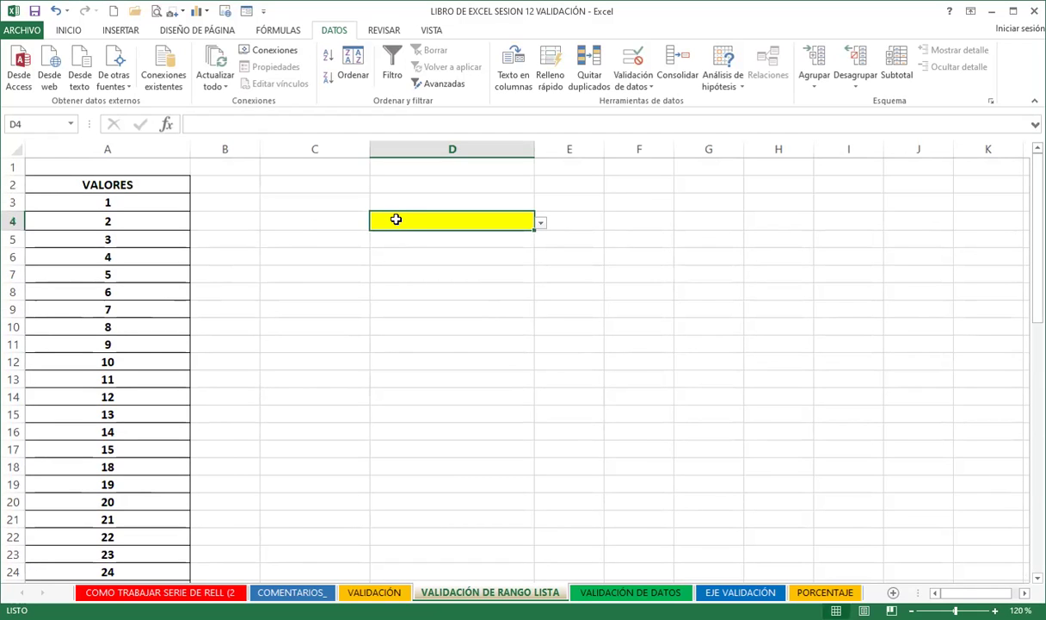
# Enter 30 in D4, see it rejected, and retry with the valid value 2.
pyautogui.write('30')
pyautogui.press('Return')
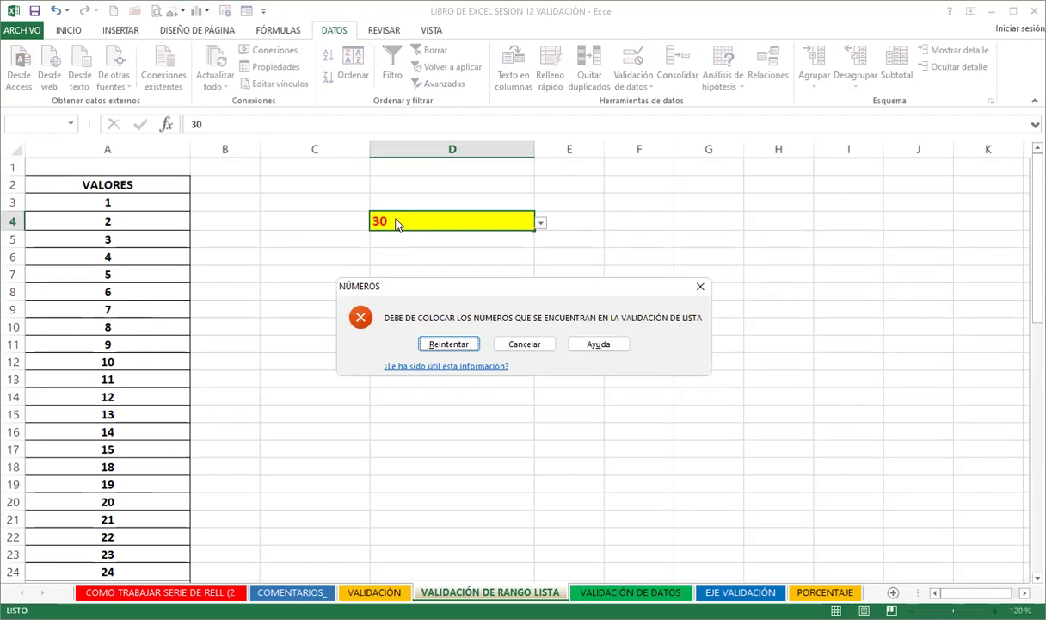
pyautogui.press('Return')
pyautogui.write('2')
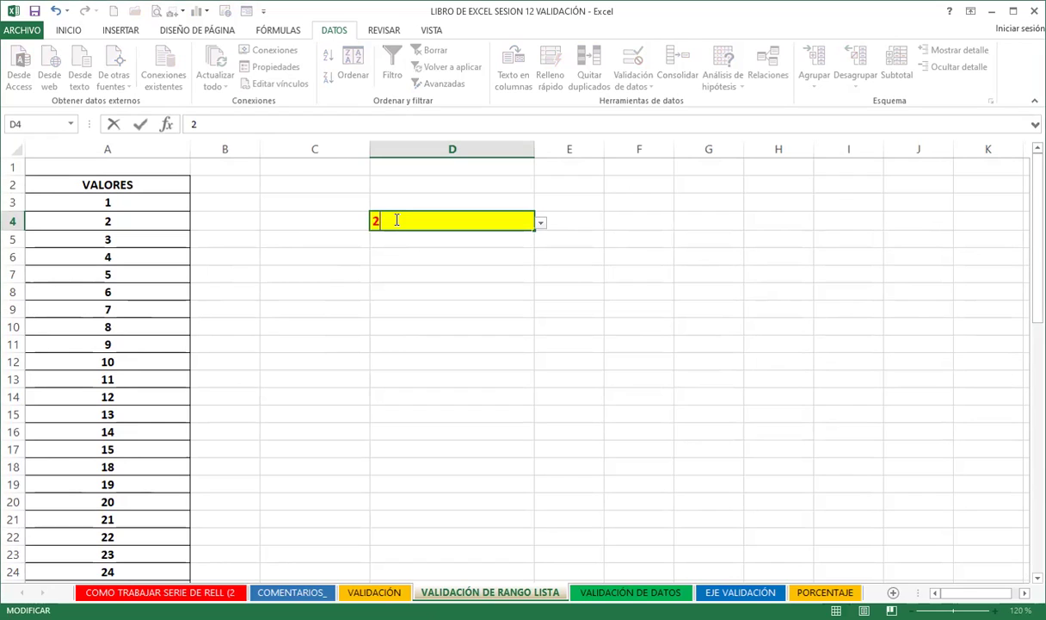
pyautogui.press('Return')
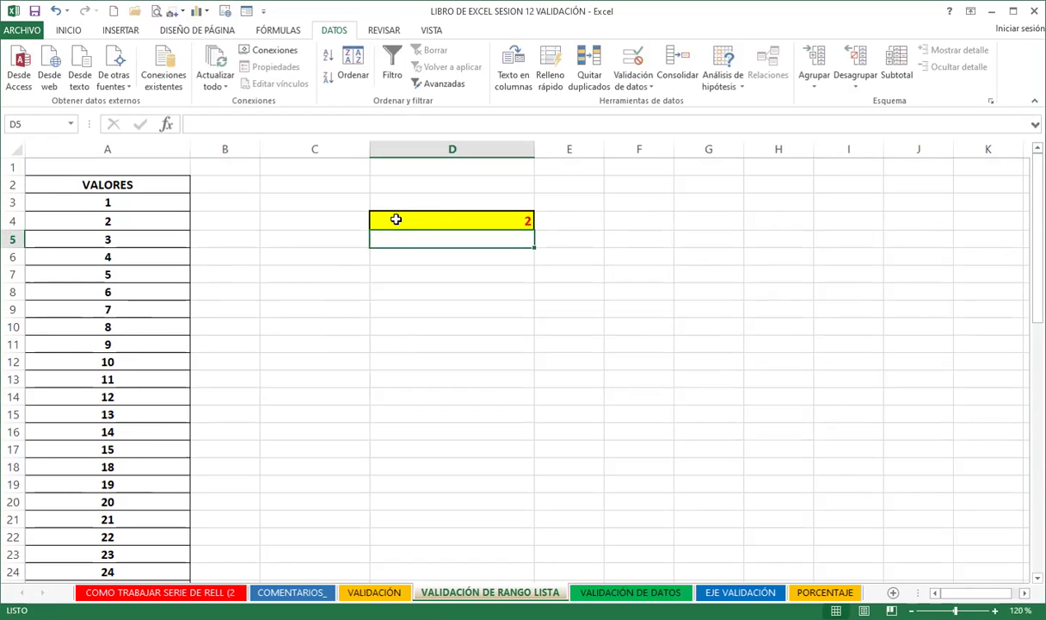
# Pick 9 and then 25 from D4's dropdown list.
pyautogui.click(396, 220)
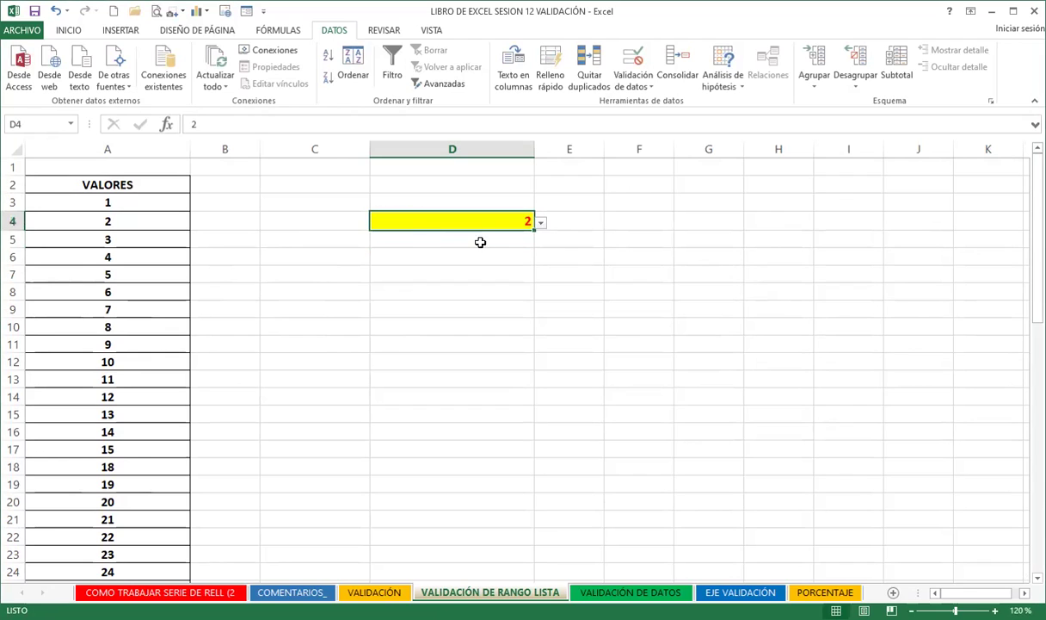
pyautogui.click(540, 223)
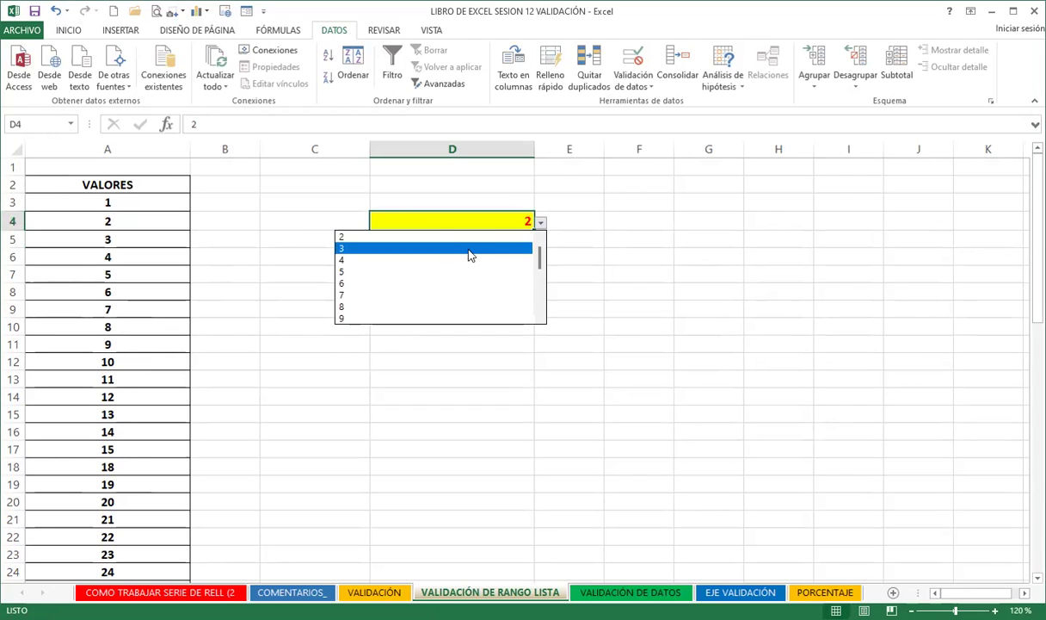
pyautogui.click(347, 318)
pyautogui.click(539, 225)
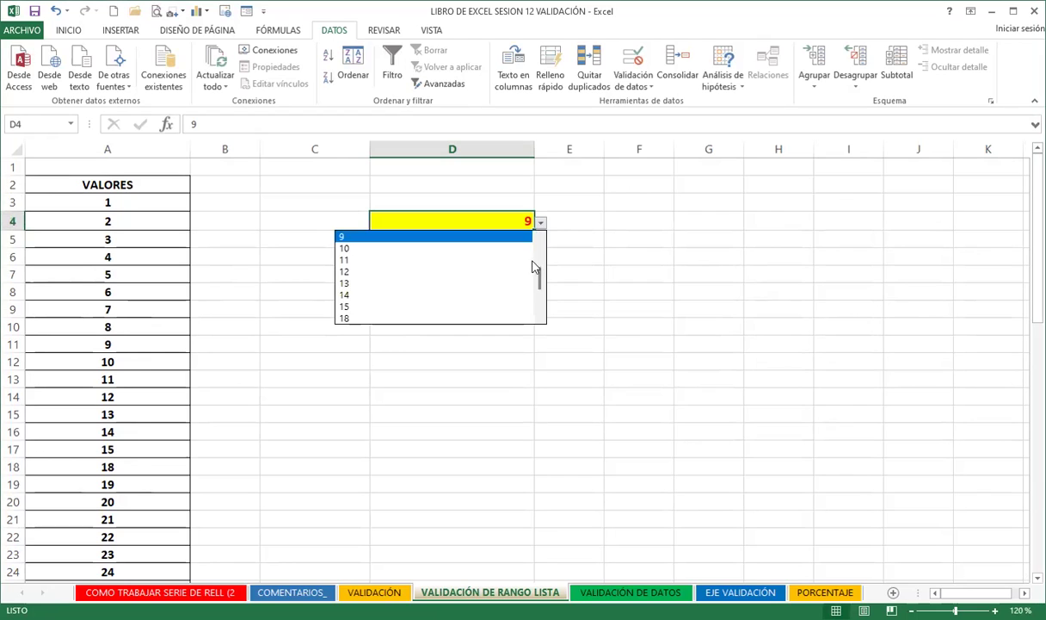
pyautogui.scroll(-3, 536, 274)
pyautogui.click(343, 319)
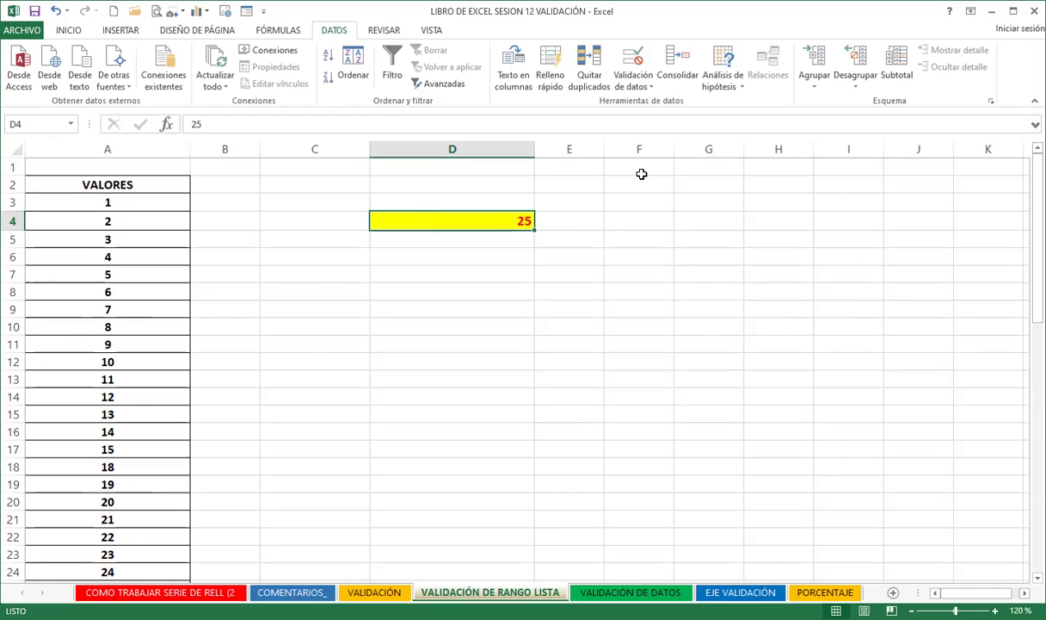
# Widen column F and copy D4's bordered format onto F4:F17 with Format Painter.
pyautogui.moveTo(811, 143); pyautogui.dragTo(813, 143)
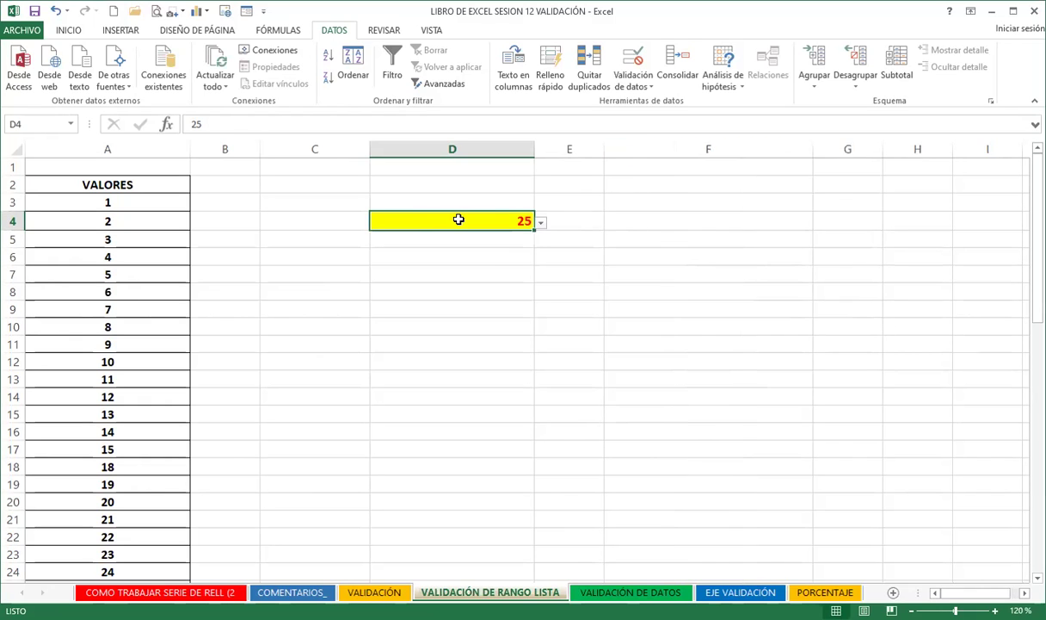
pyautogui.click(69, 30)
pyautogui.click(45, 82)
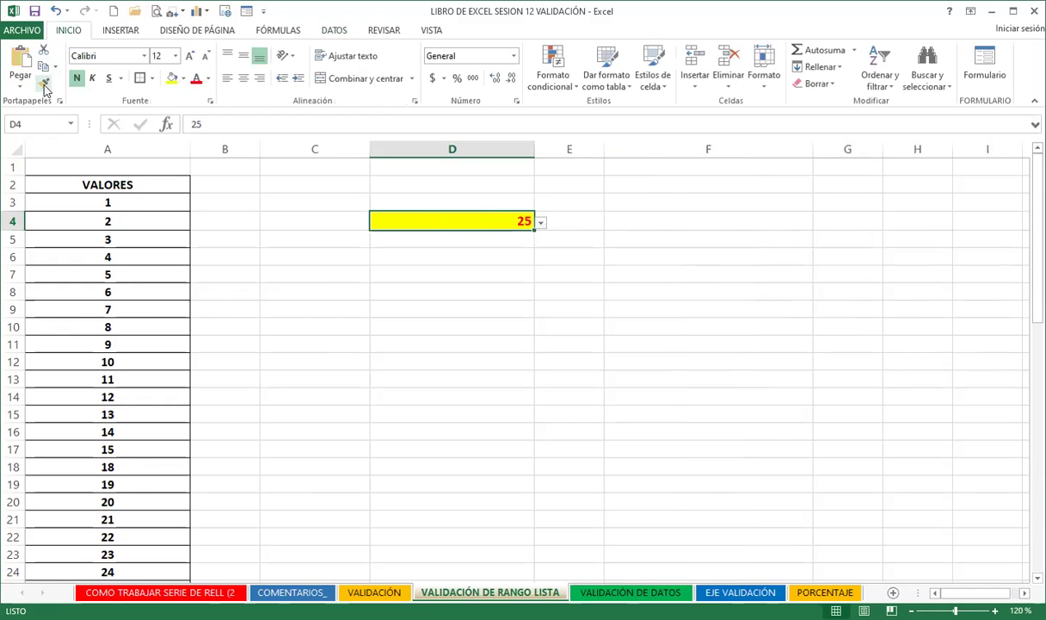
pyautogui.moveTo(656, 222)
pyautogui.mouseDown()
pyautogui.moveTo(693, 391)
pyautogui.moveTo(689, 448)
pyautogui.mouseUp()
pyautogui.click(568, 346)
# Fill cells F4:F17 with light orange.
pyautogui.click(687, 271)
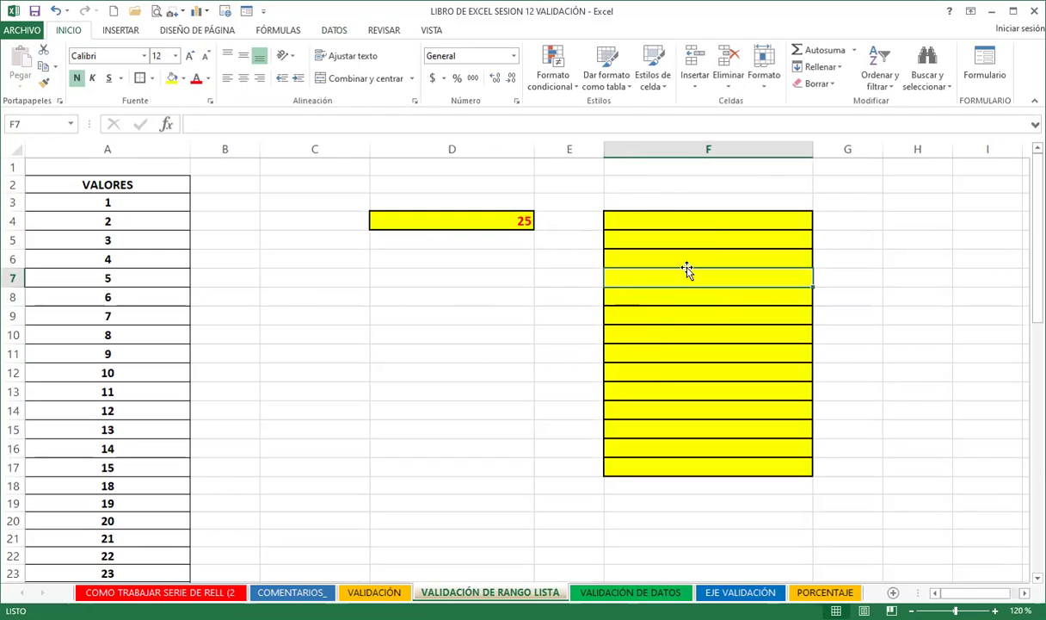
pyautogui.moveTo(677, 222); pyautogui.dragTo(685, 464)
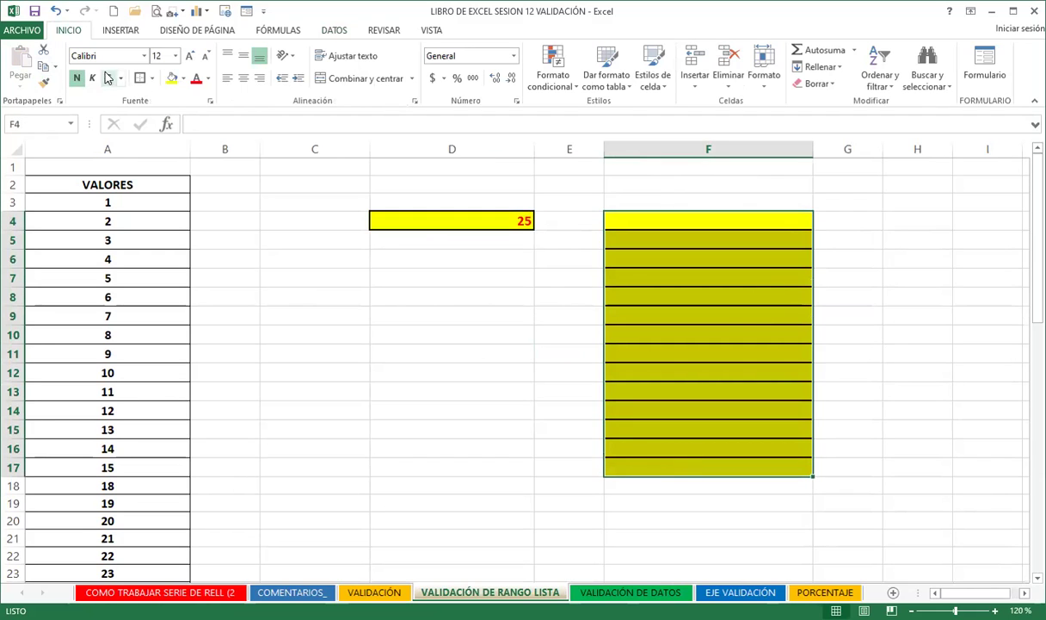
pyautogui.click(184, 78)
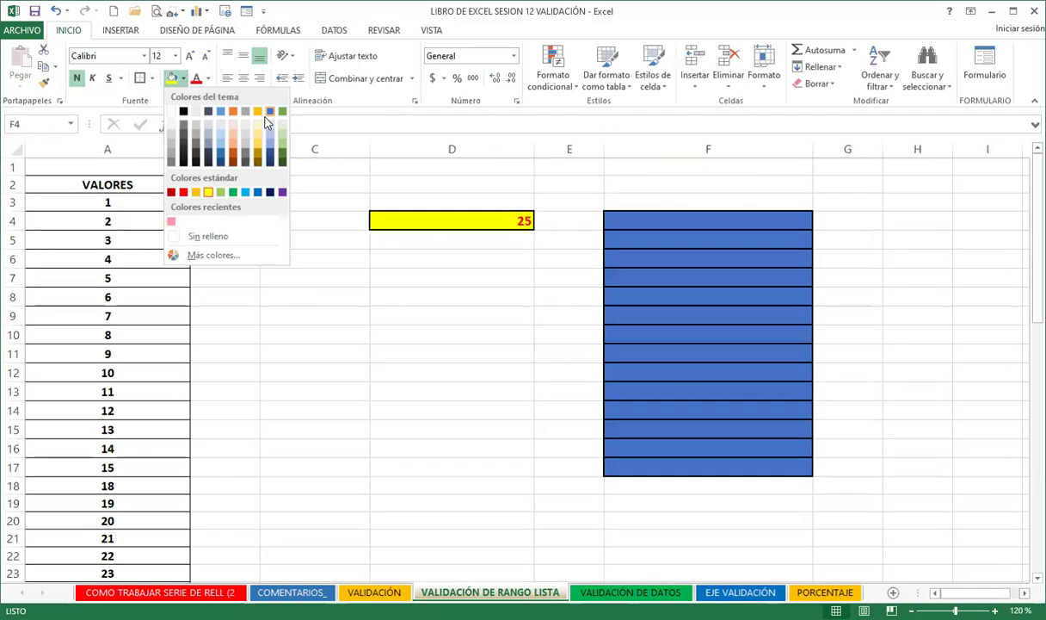
pyautogui.click(245, 122)
pyautogui.click(724, 289)
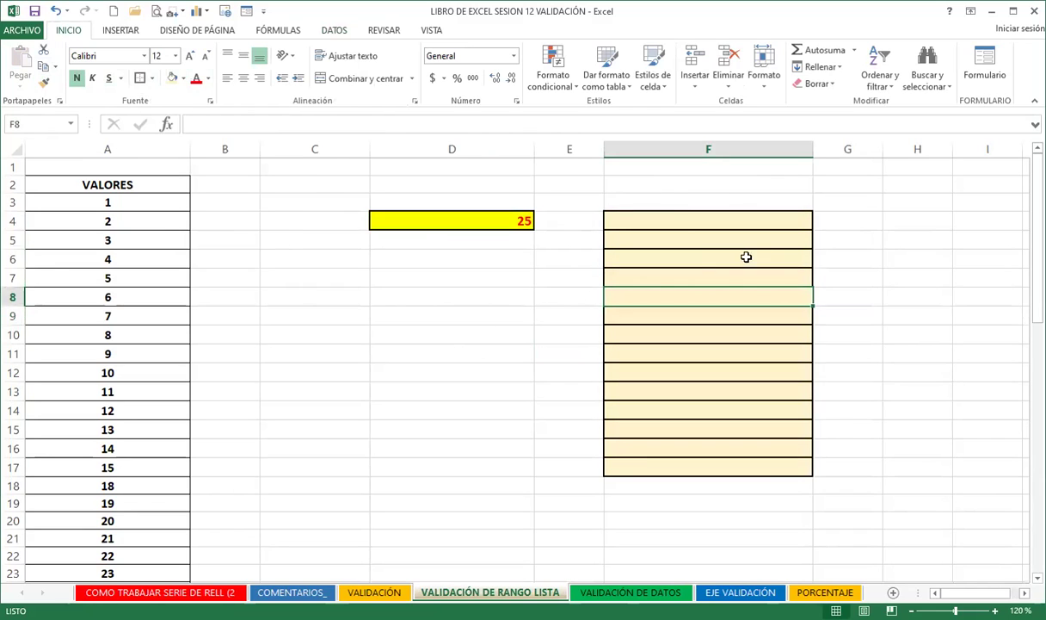
pyautogui.click(423, 212)
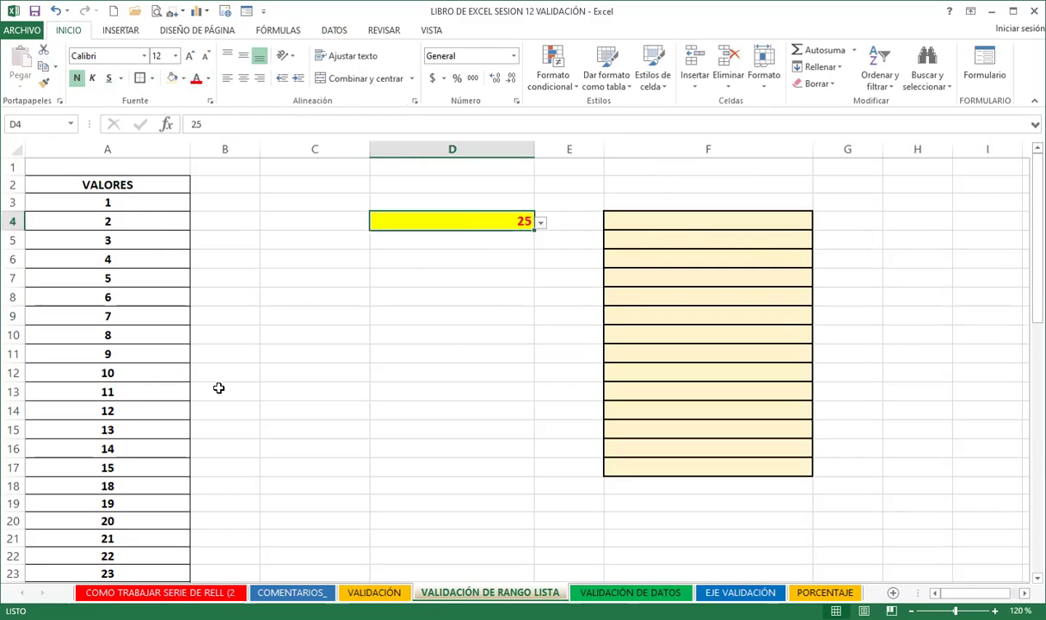
# Autofit column A to the longest name.
pyautogui.scroll(-3, 219, 387)
pyautogui.scroll(-4, 241, 395)
pyautogui.scroll(-3, 241, 395)
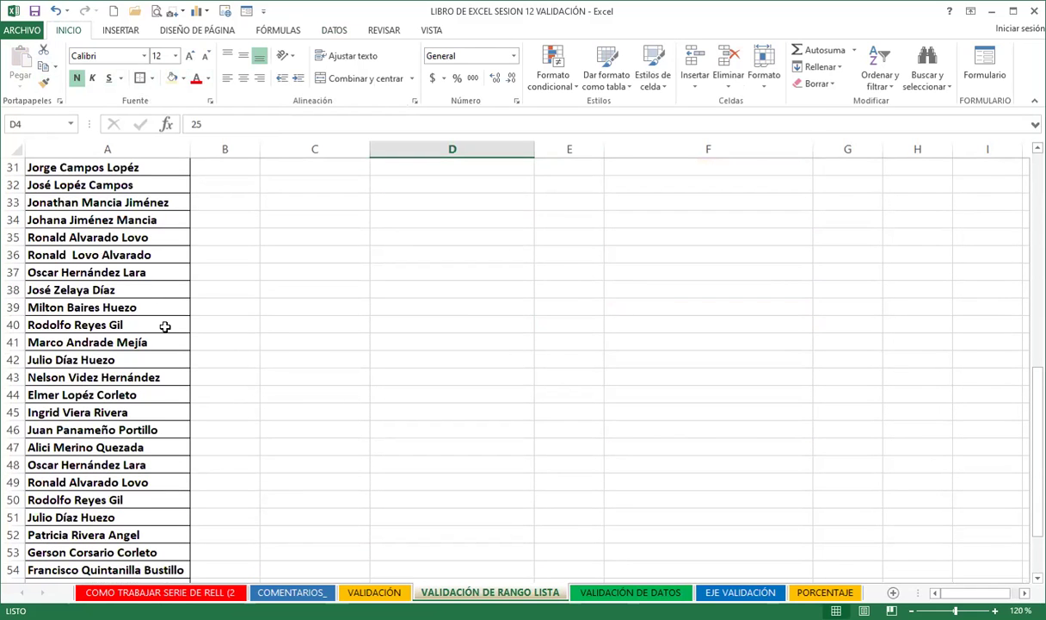
pyautogui.doubleClick(192, 152)
# Define the names in A29:A59 as the named range LISTA.
pyautogui.scroll(4, 77, 264)
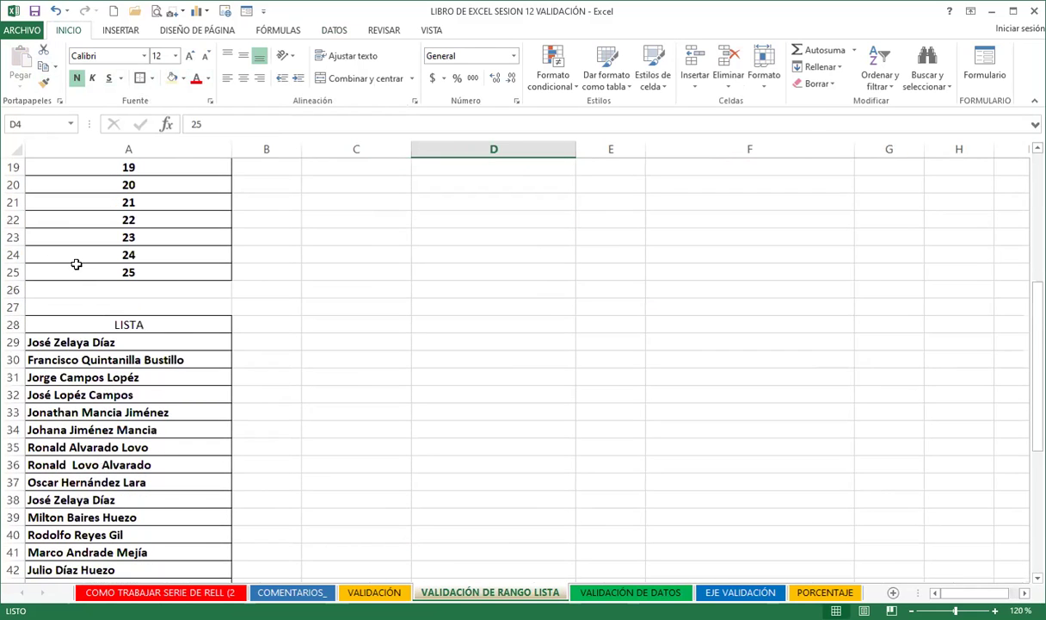
pyautogui.scroll(-1, 196, 341)
pyautogui.click(166, 288)
pyautogui.moveTo(166, 287); pyautogui.dragTo(220, 572)
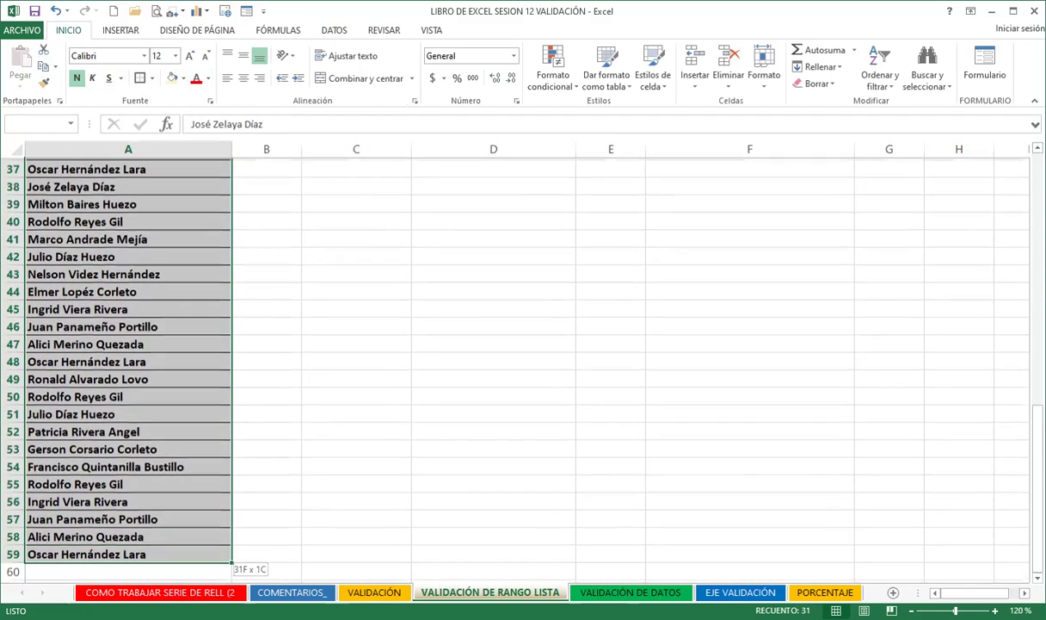
pyautogui.click(32, 124)
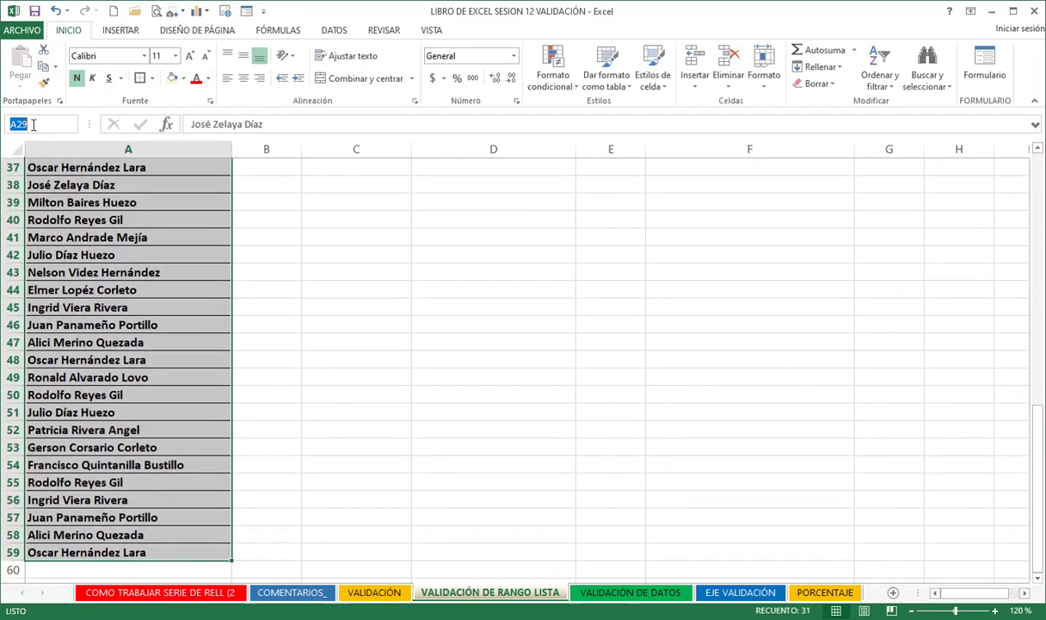
pyautogui.write('LI')
pyautogui.press('Return')
# Select F4:F17 as the cells to validate.
pyautogui.scroll(7, 167, 241)
pyautogui.scroll(5, 517, 370)
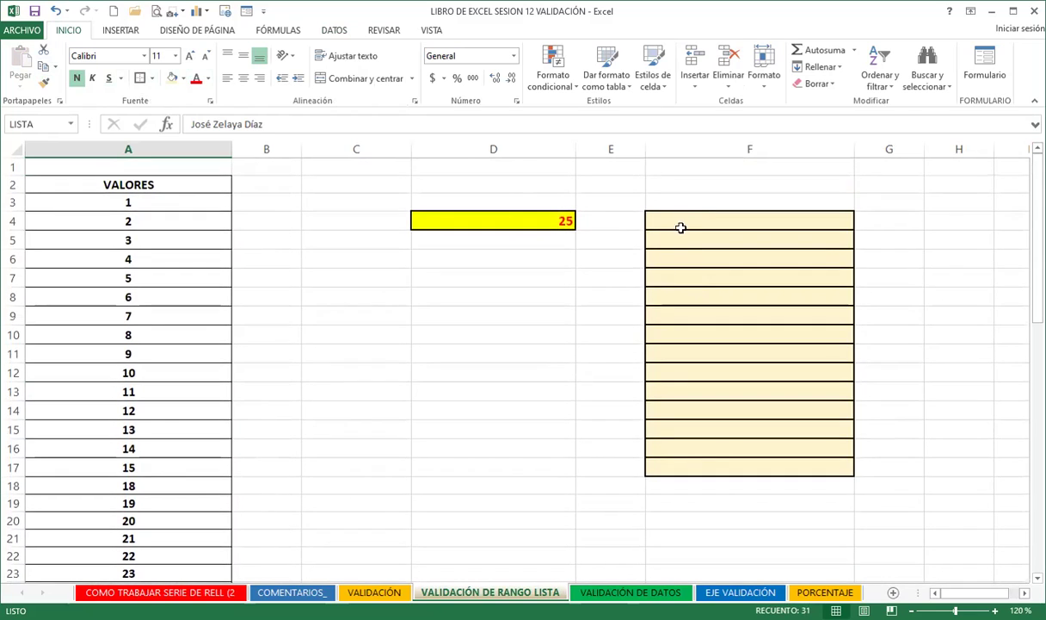
pyautogui.moveTo(679, 222); pyautogui.dragTo(702, 471)
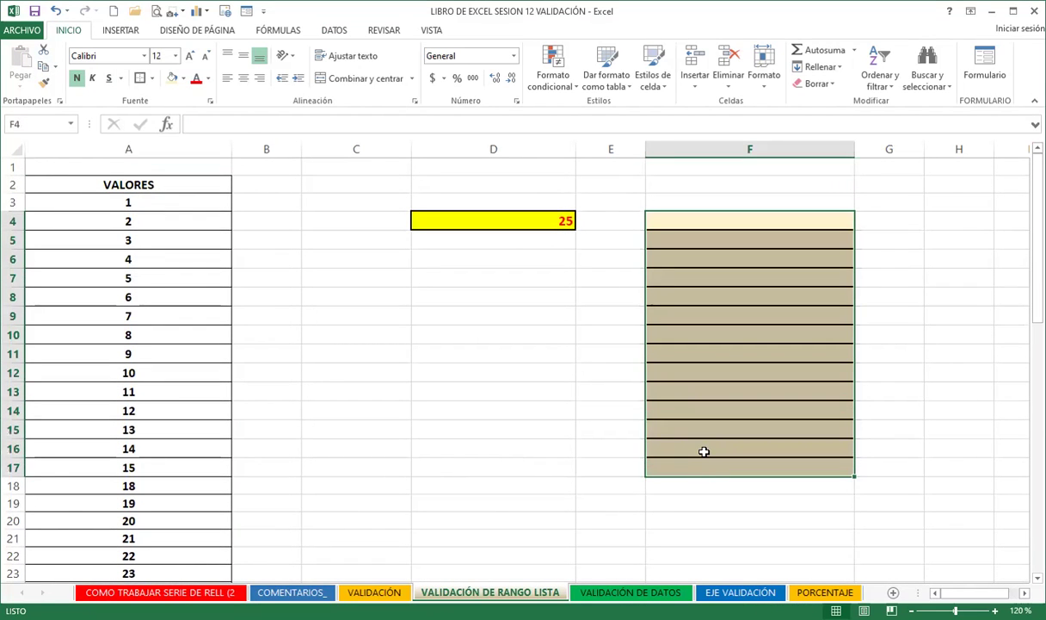
# Set F4:F17's validation to Lista with Origen =LISTA.
pyautogui.click(336, 31)
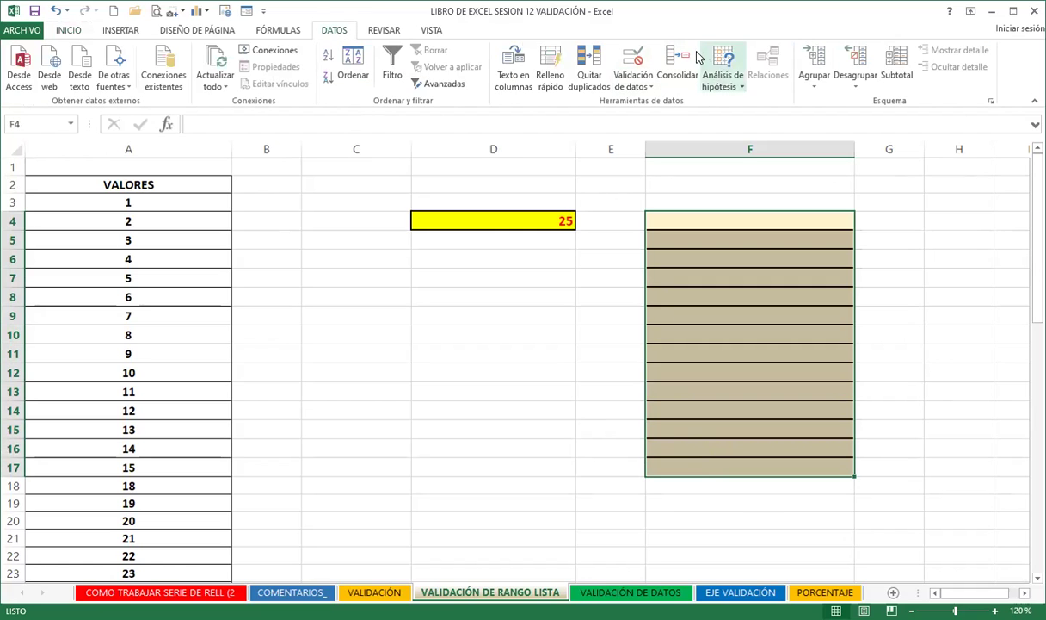
pyautogui.click(629, 58)
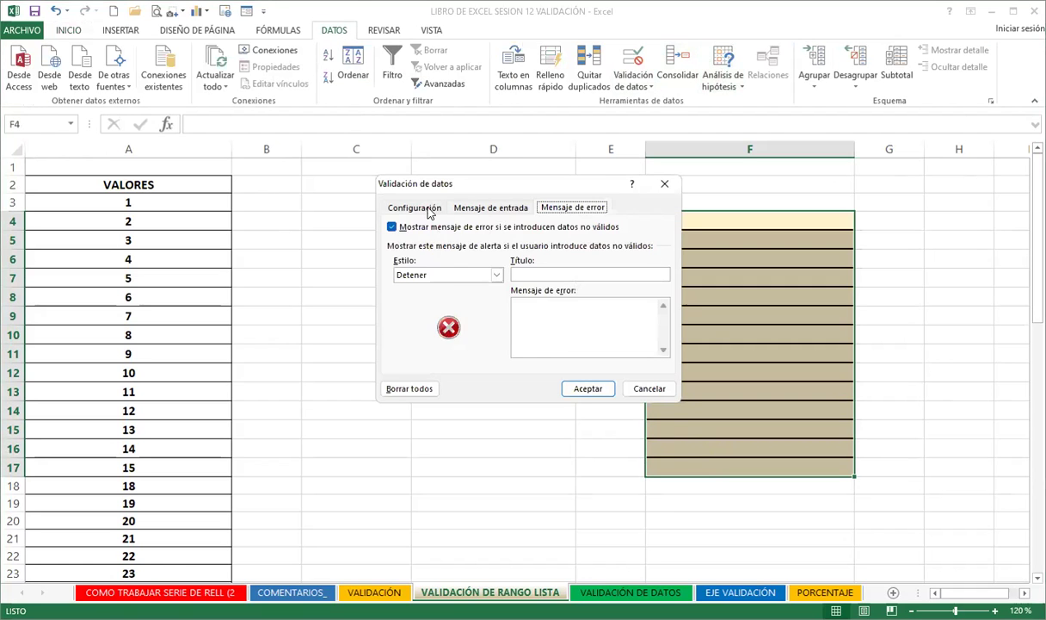
pyautogui.click(410, 204)
pyautogui.click(480, 255)
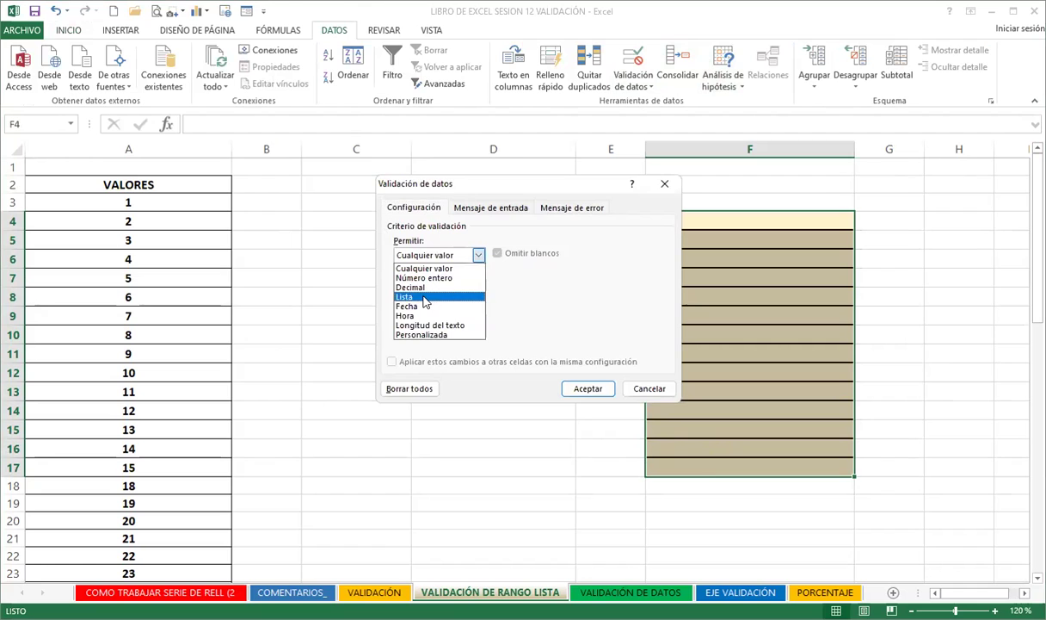
pyautogui.click(424, 297)
pyautogui.click(413, 314)
pyautogui.write('=LISTA')
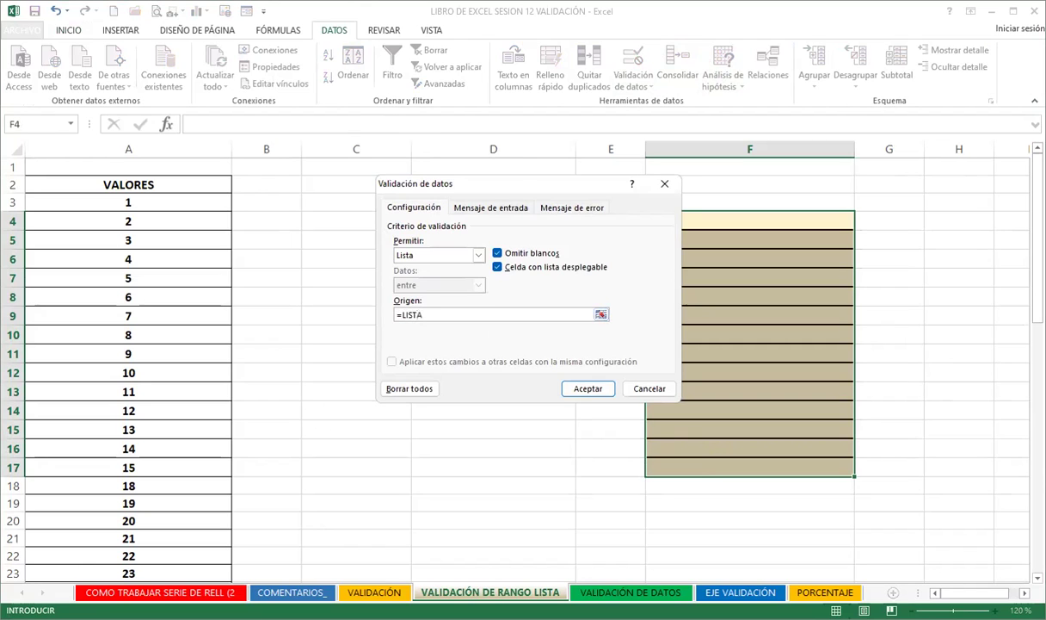
# Give the Detener error alert the title NOMBRES and a list-only names message.
pyautogui.click(560, 209)
pyautogui.click(540, 275)
pyautogui.write('NOMBRE')
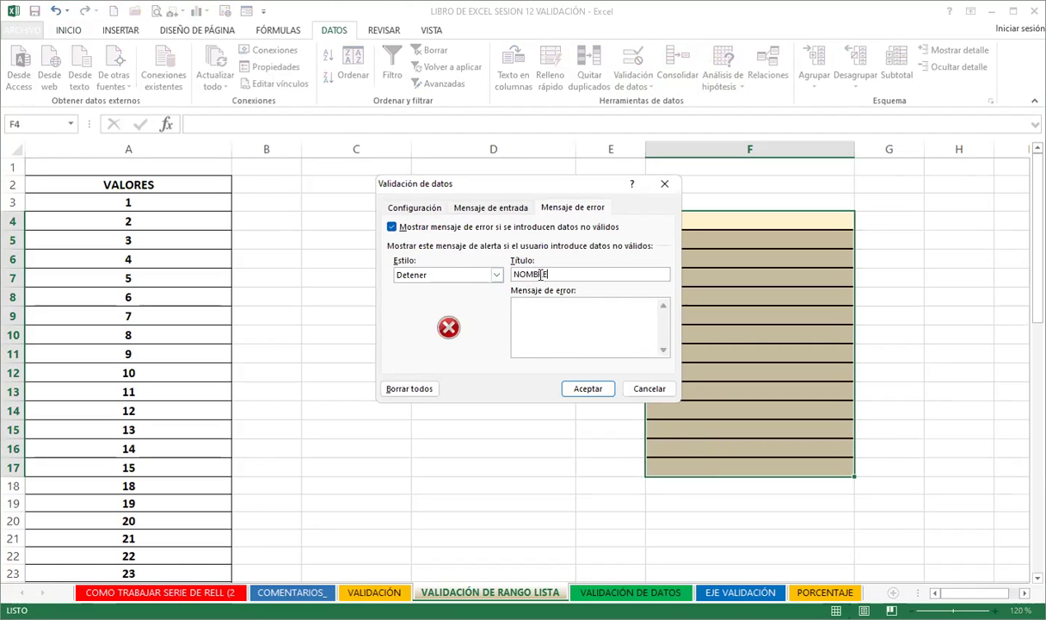
pyautogui.write('SOLO PUEDE COLOCAR LOS NOM')
pyautogui.write('S D')
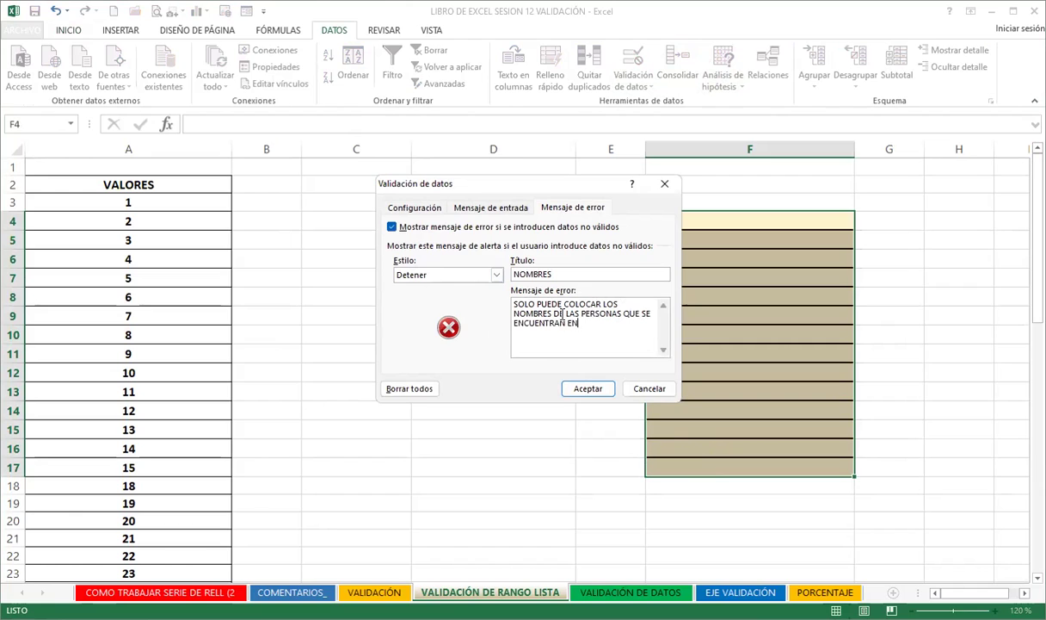
pyautogui.write('LIS')
pyautogui.write(' DE')
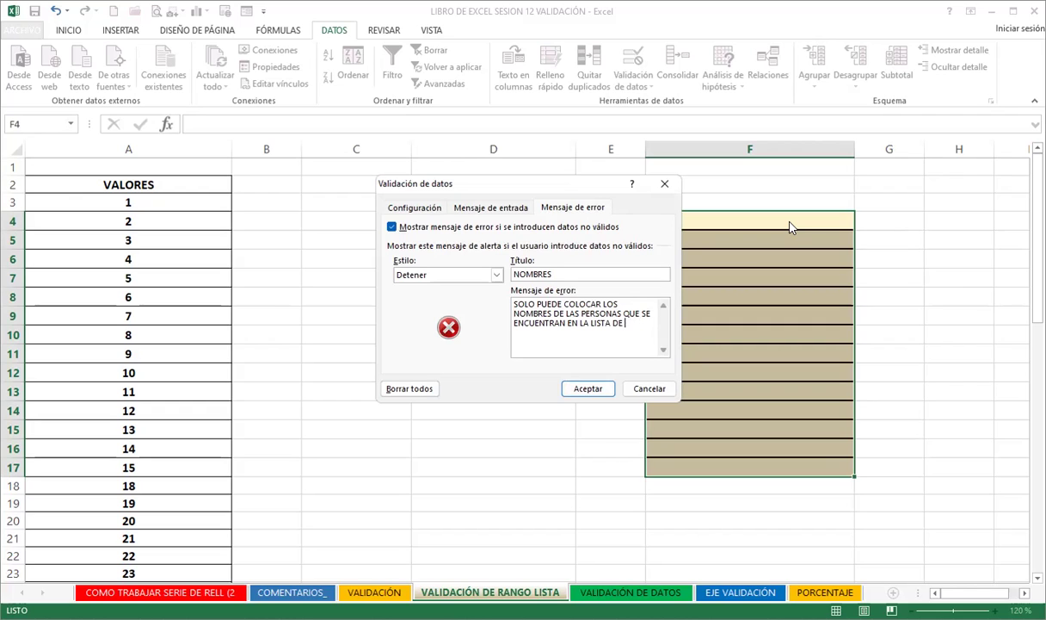
pyautogui.write('CIÓN')
pyautogui.click(587, 389)
pyautogui.click(798, 227)
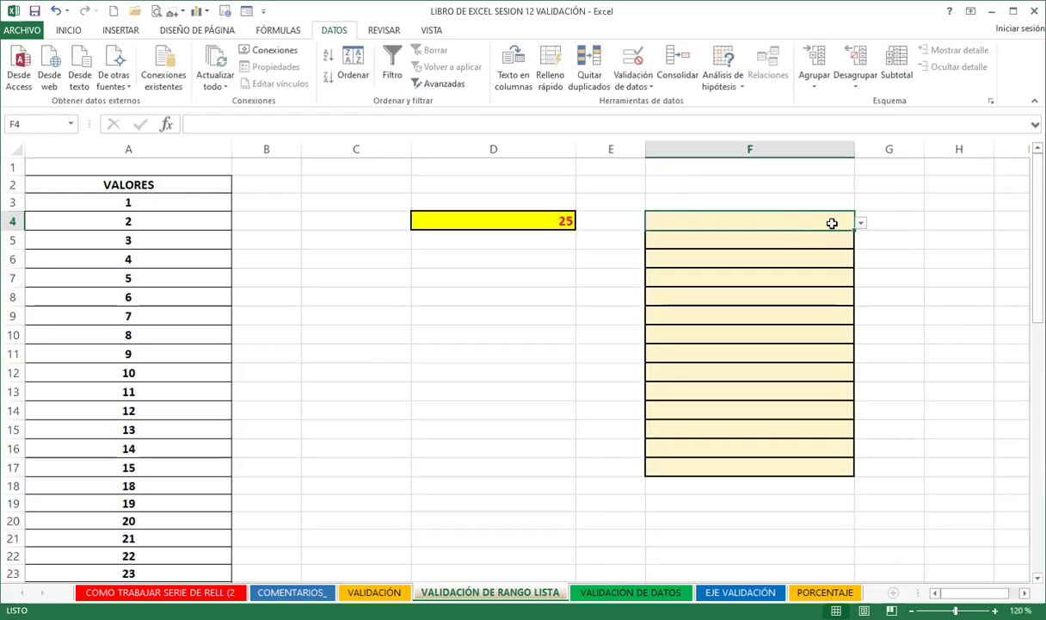
pyautogui.click(860, 223)
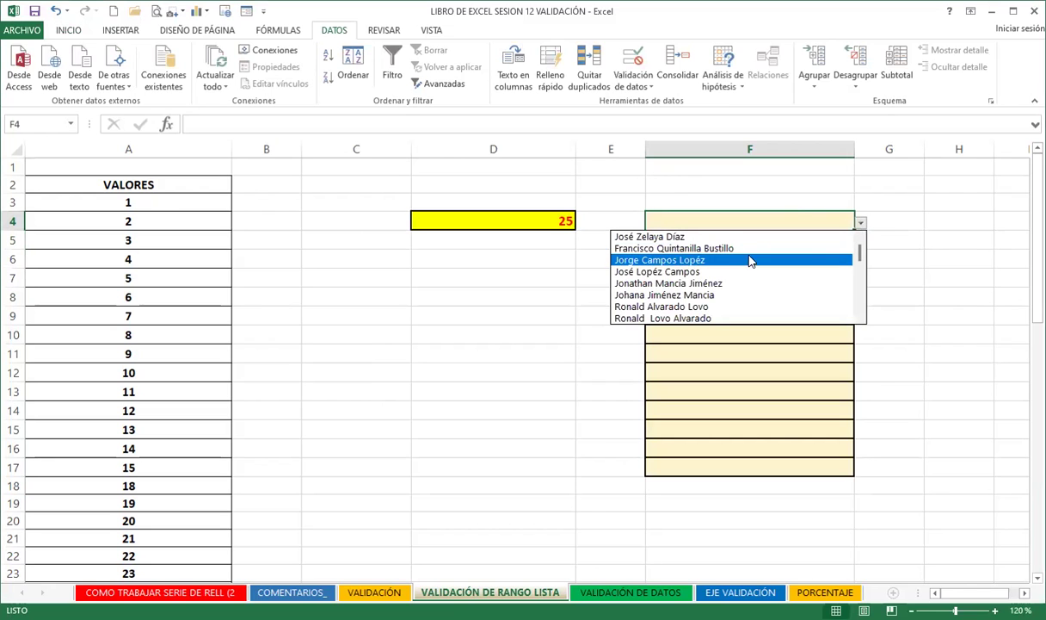
pyautogui.click(651, 294)
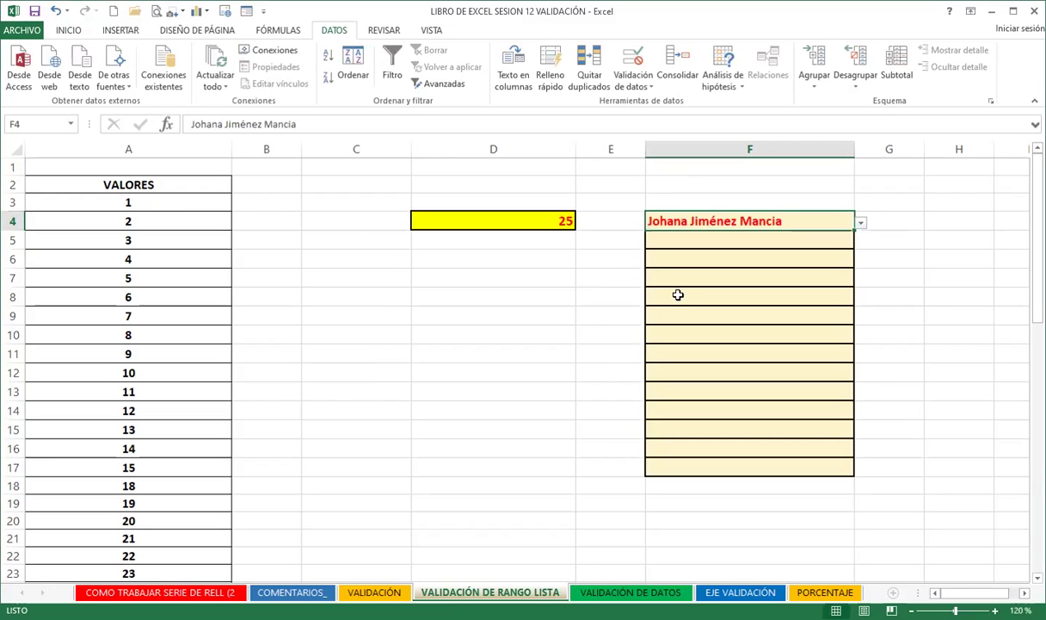
pyautogui.click(768, 242)
pyautogui.click(860, 242)
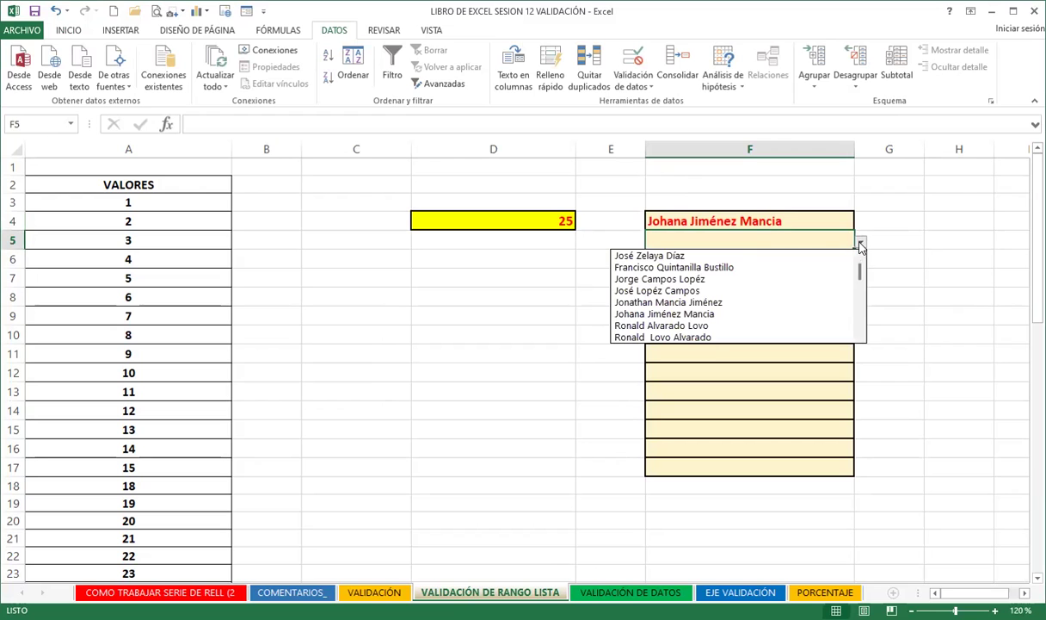
pyautogui.moveTo(862, 274); pyautogui.dragTo(861, 351)
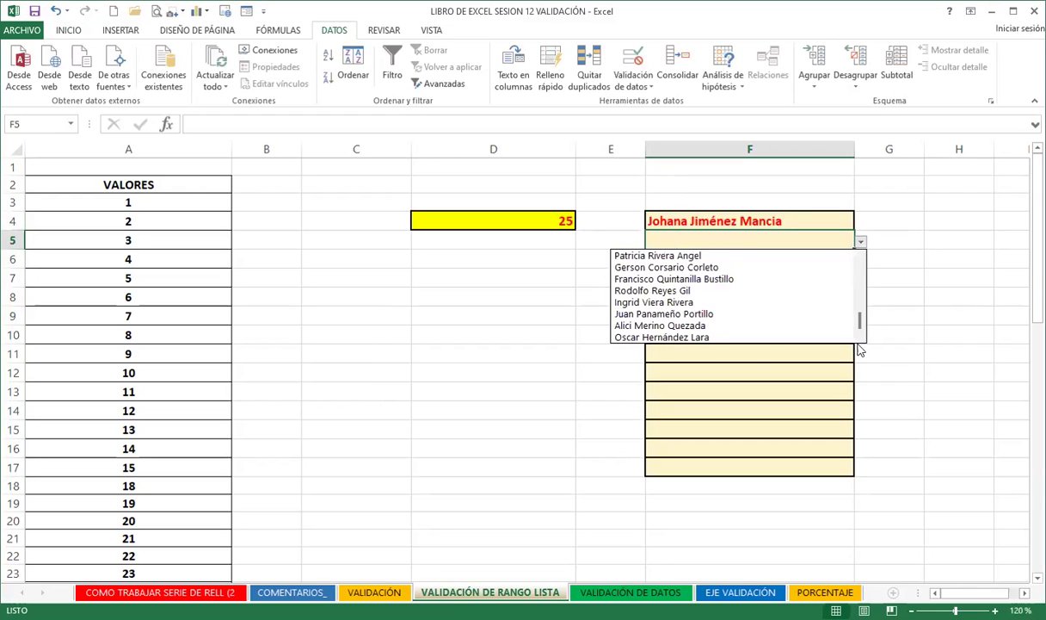
pyautogui.press('Escape')
pyautogui.click(757, 289)
pyautogui.click(799, 259)
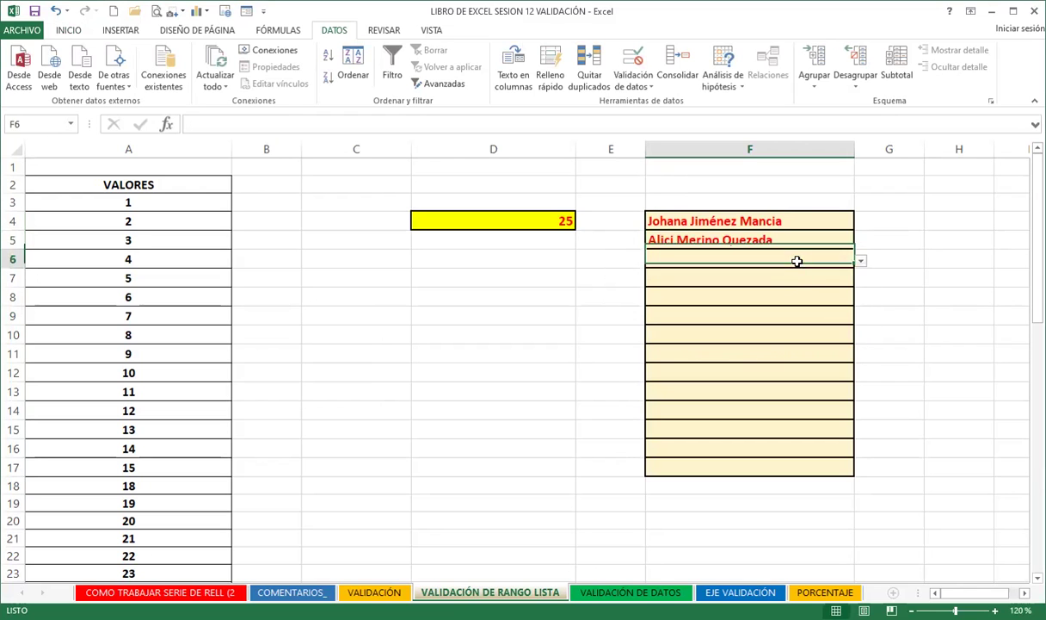
pyautogui.click(861, 260)
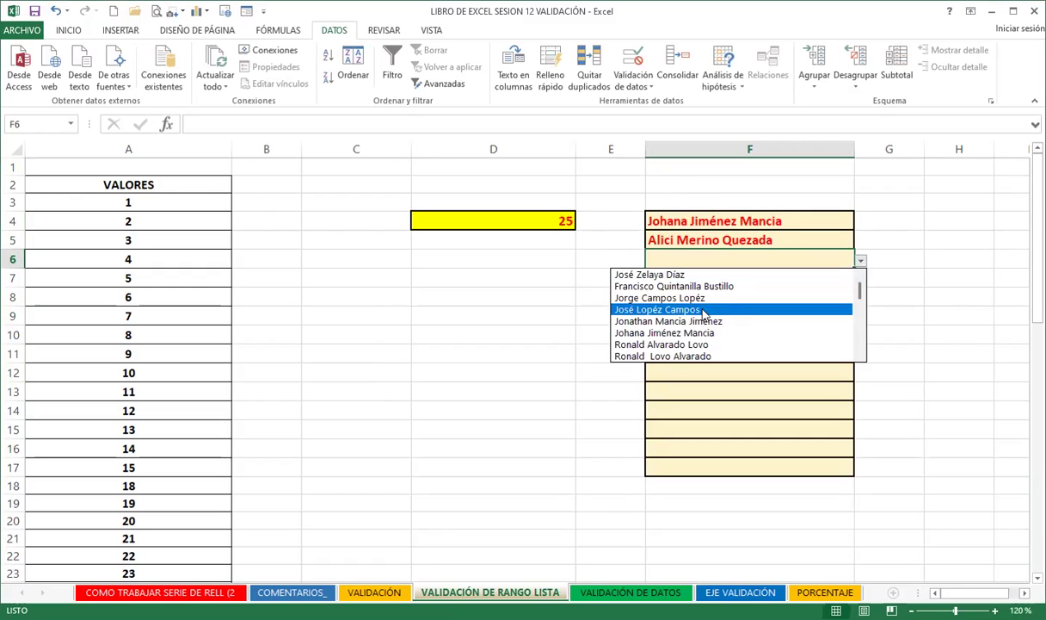
pyautogui.click(661, 295)
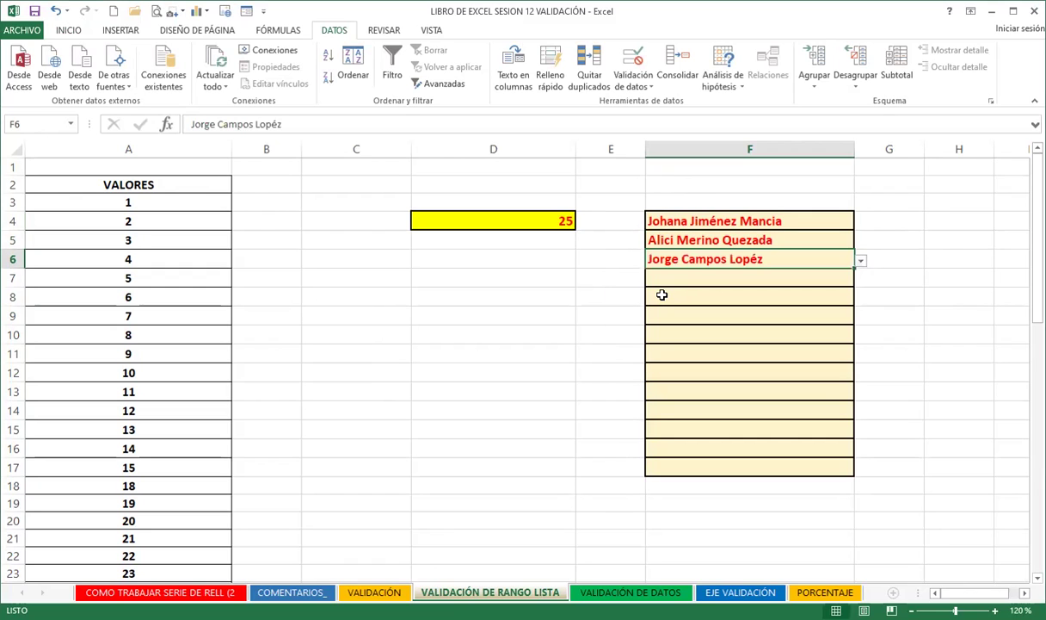
pyautogui.click(660, 277)
pyautogui.write('VANESSA RYOR')
pyautogui.press('BackSpace')
pyautogui.press('BackSpace')
pyautogui.press('BackSpace')
pyautogui.write('ODRIGUEZ')
pyautogui.press('Return')
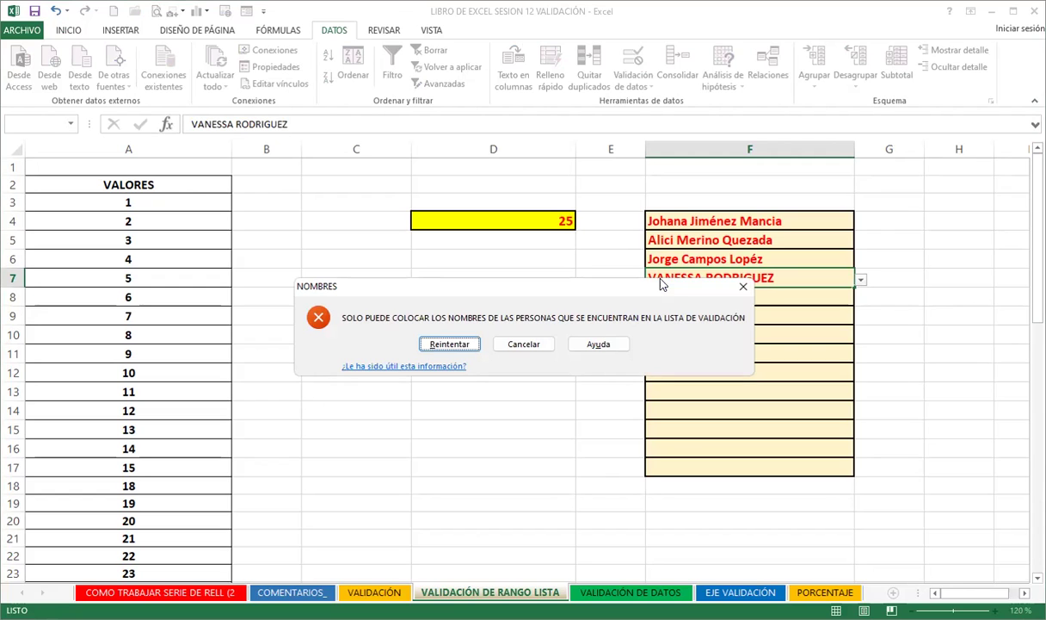
pyautogui.press('Return')
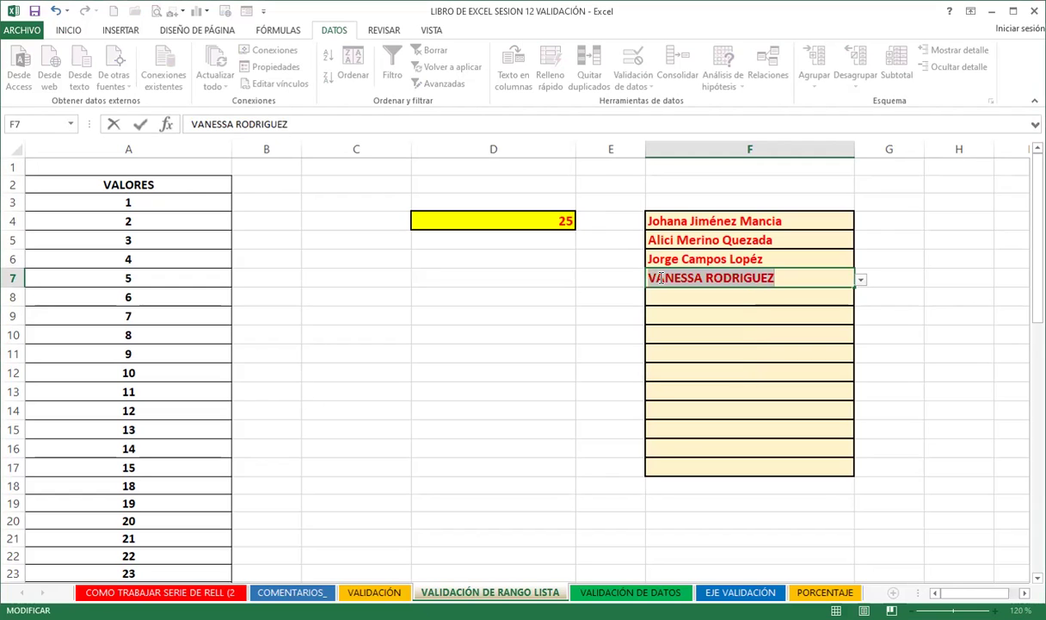
pyautogui.press('BackSpace')
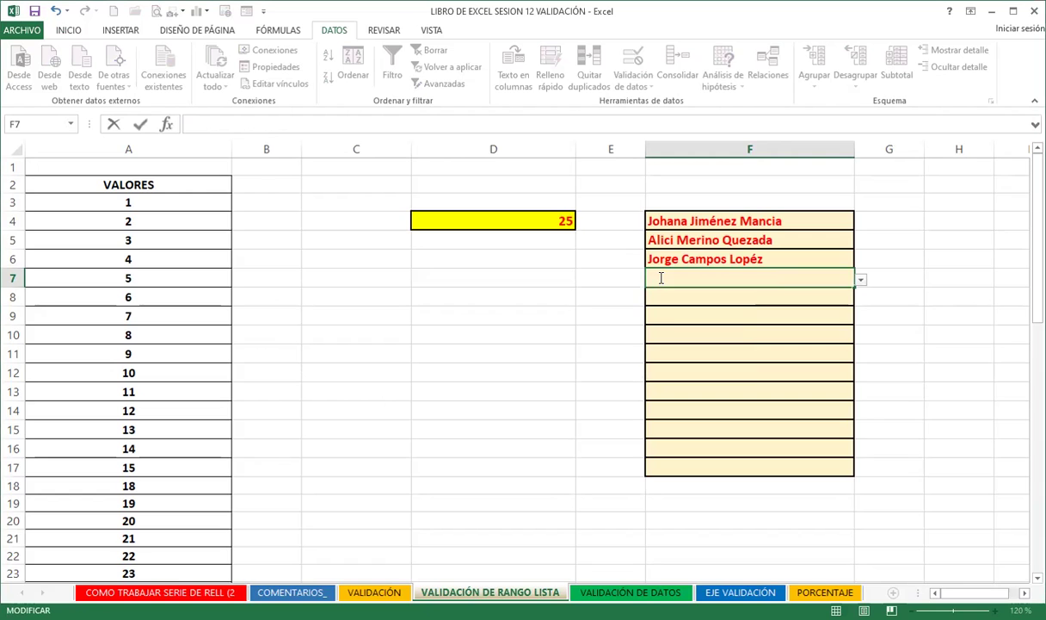
pyautogui.press('Return')
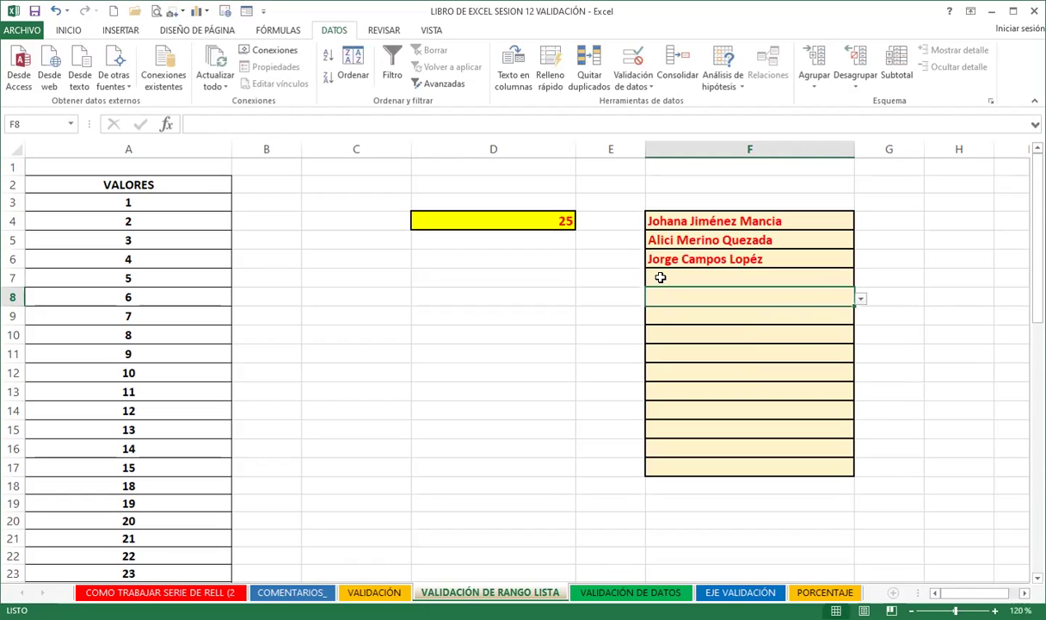
pyautogui.click(166, 202)
pyautogui.click(413, 220)
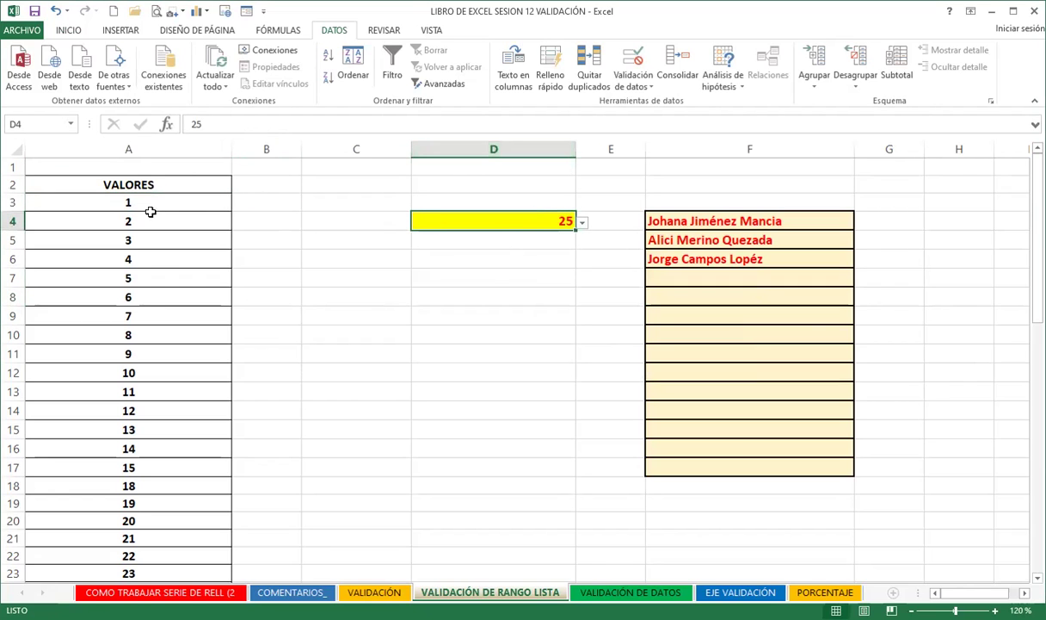
pyautogui.scroll(-10, 165, 341)
pyautogui.click(154, 307)
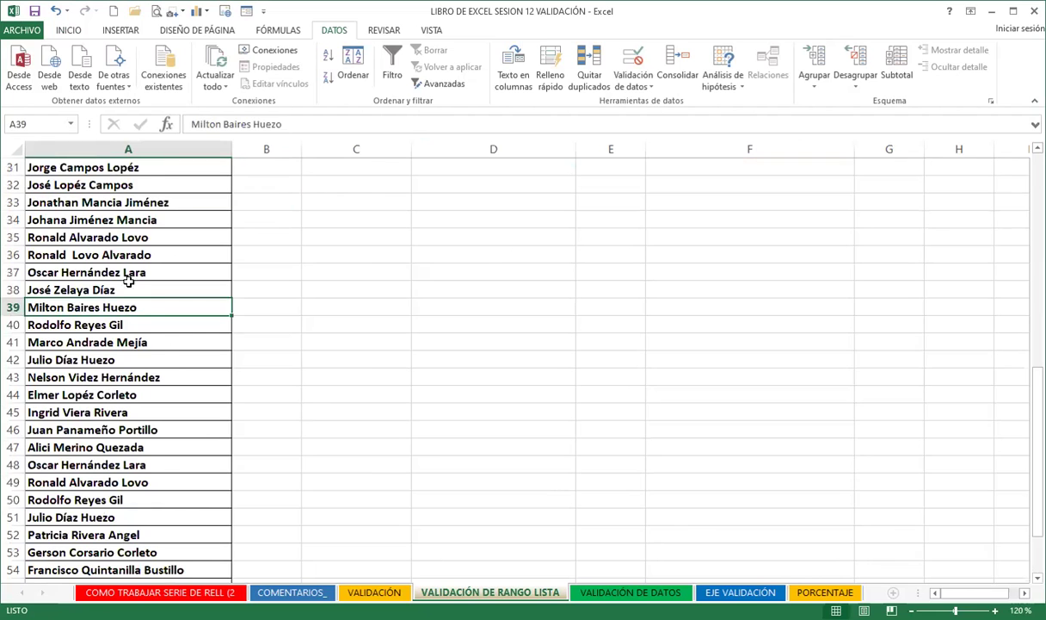
pyautogui.scroll(4, 156, 253)
pyautogui.click(142, 326)
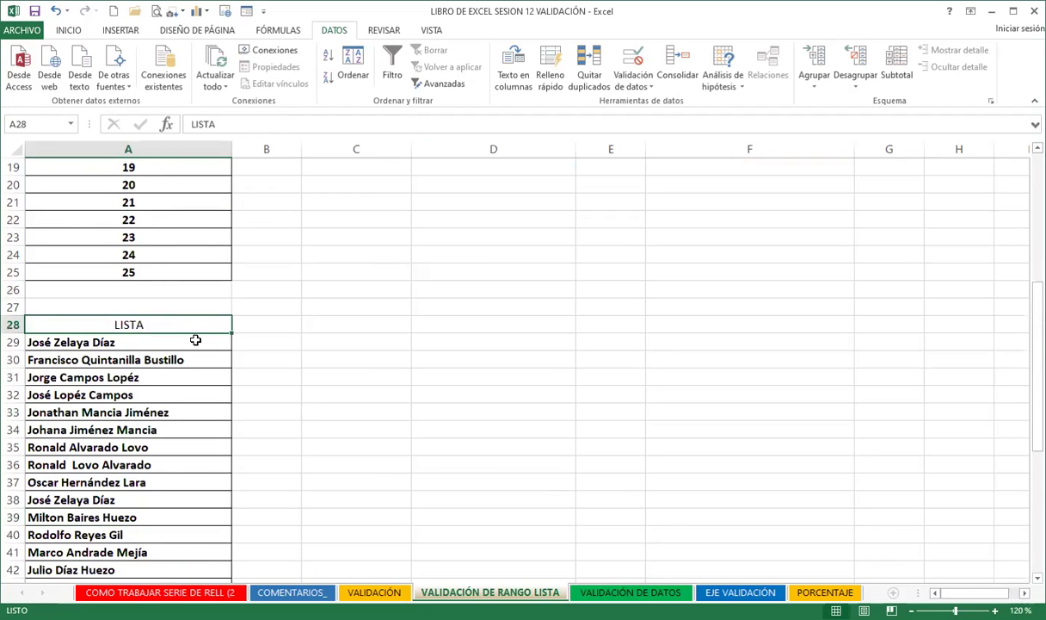
pyautogui.scroll(5, 212, 349)
pyautogui.scroll(1, 212, 348)
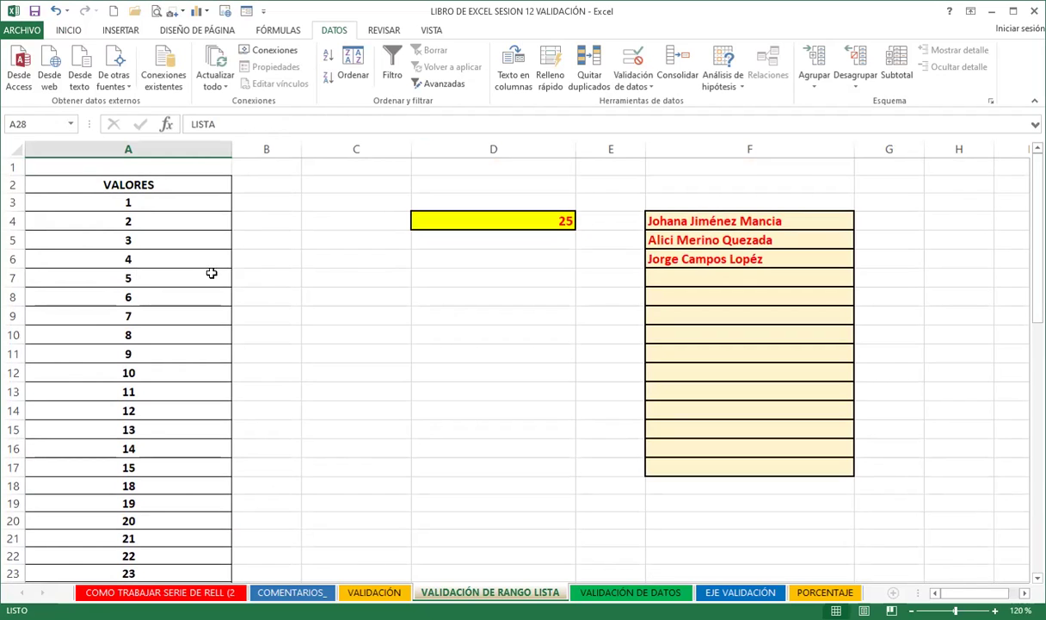
pyautogui.click(156, 215)
pyautogui.moveTo(157, 206); pyautogui.dragTo(168, 469)
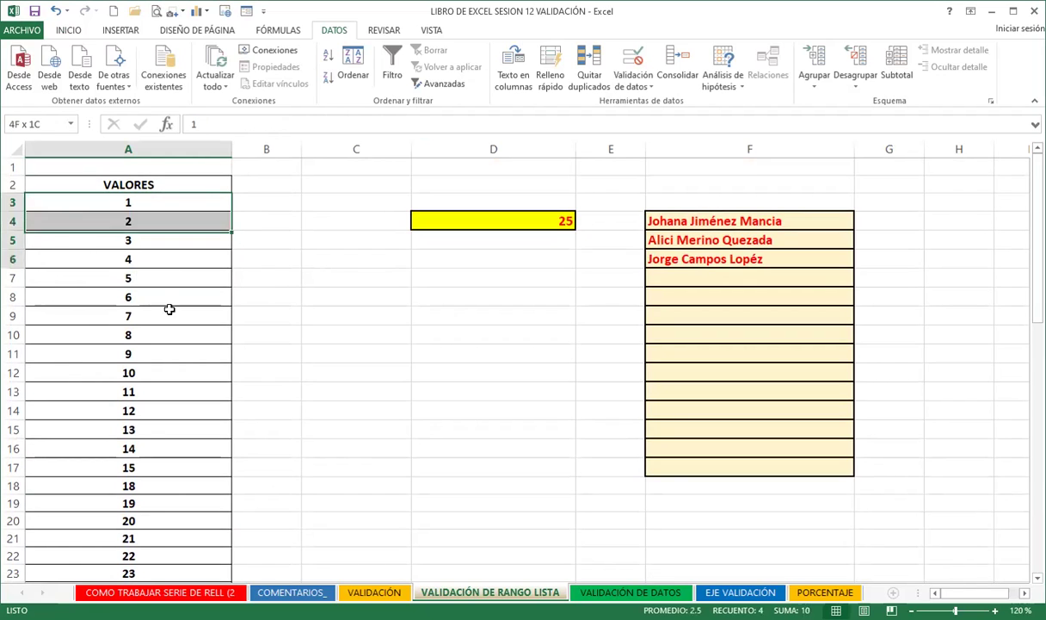
pyautogui.press('Delete')
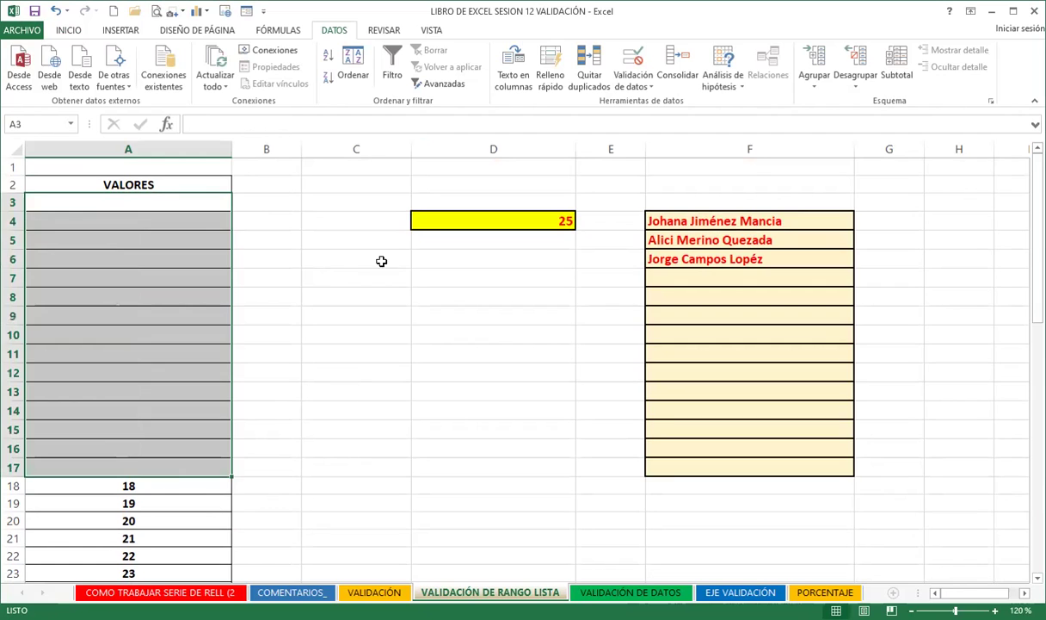
pyautogui.click(491, 217)
pyautogui.click(581, 223)
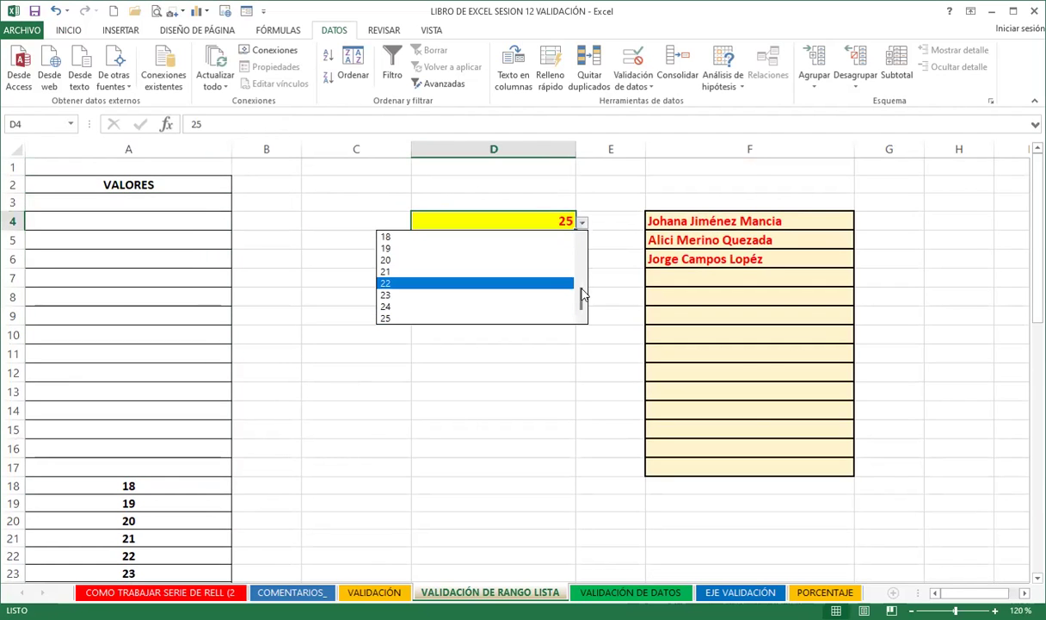
pyautogui.moveTo(581, 296)
pyautogui.mouseDown()
pyautogui.moveTo(580, 241)
pyautogui.moveTo(401, 226)
pyautogui.mouseUp()
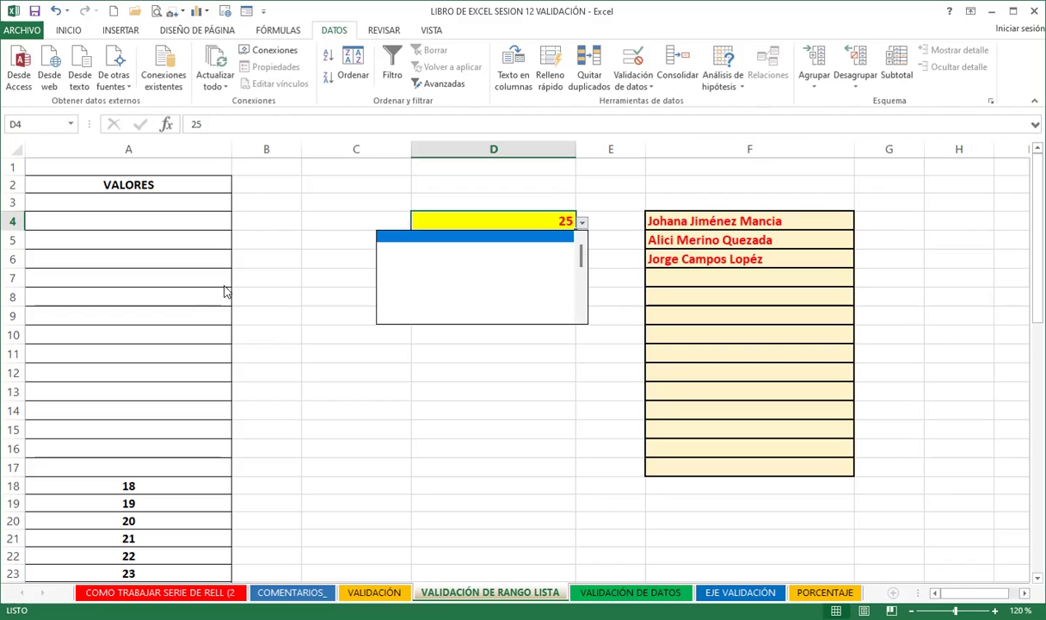
pyautogui.press('Escape')
pyautogui.hotkey('ctrl', 'z')
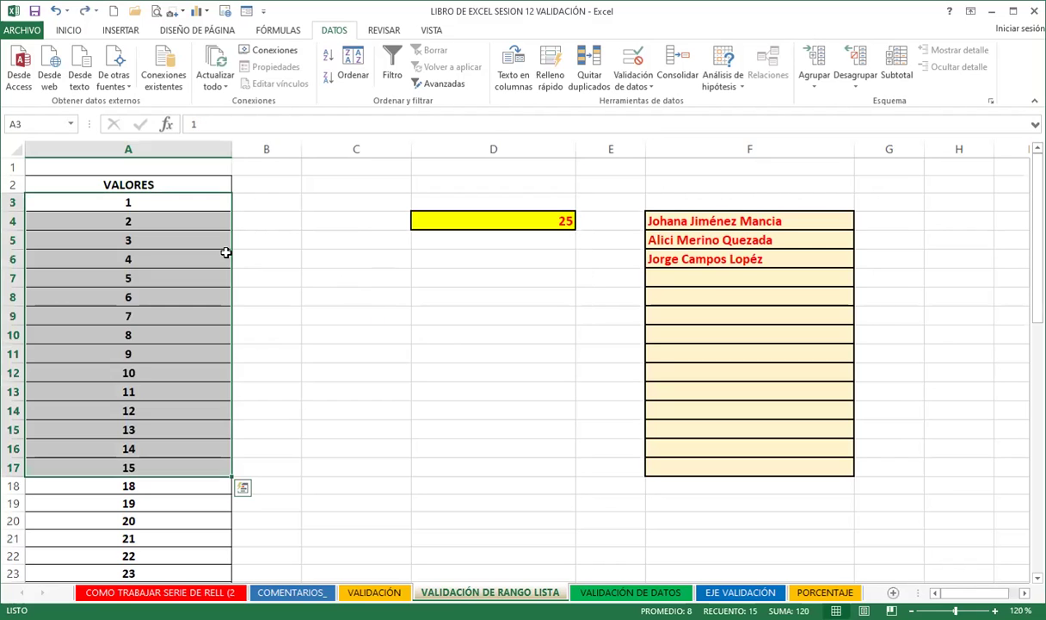
# Replace the values 3, 6 and 9 in A5, A8 and A11 with three names.
pyautogui.click(161, 250)
pyautogui.write('VANESSA')
pyautogui.press('Return')
pyautogui.press('Return')
pyautogui.press('Return')
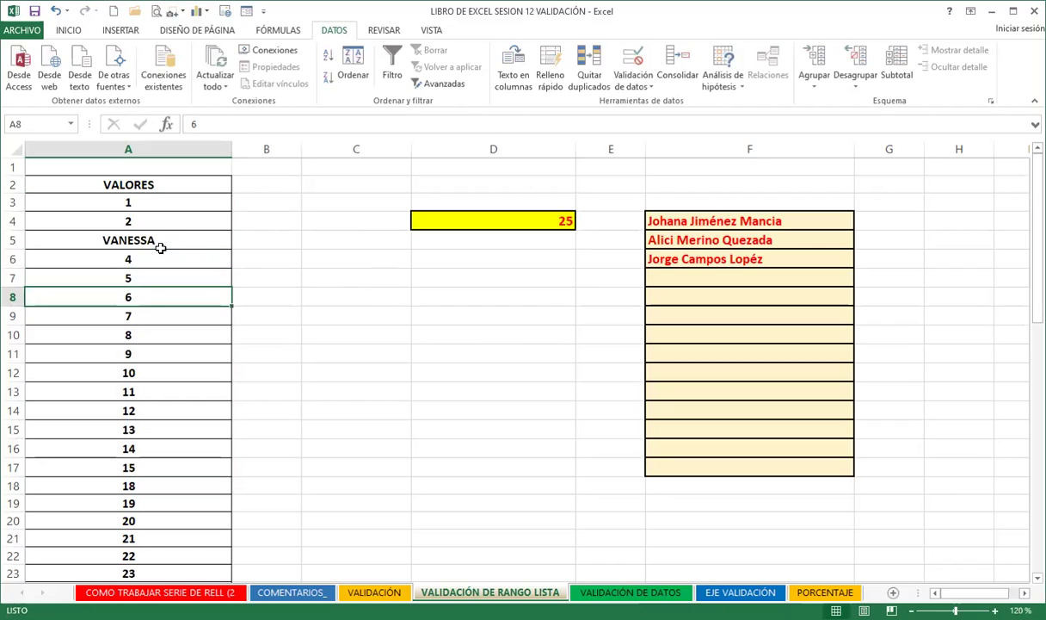
pyautogui.write('CARLOS')
pyautogui.press('Return')
pyautogui.press('Return')
pyautogui.press('Return')
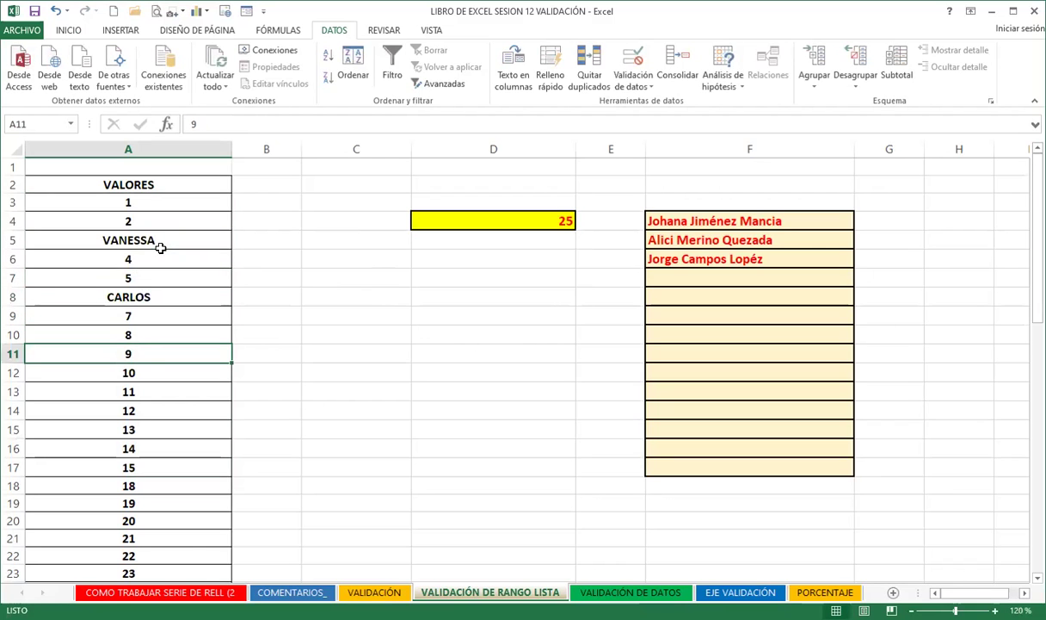
pyautogui.write('LUES')
pyautogui.press('BackSpace')
pyautogui.press('BackSpace')
pyautogui.write('IS')
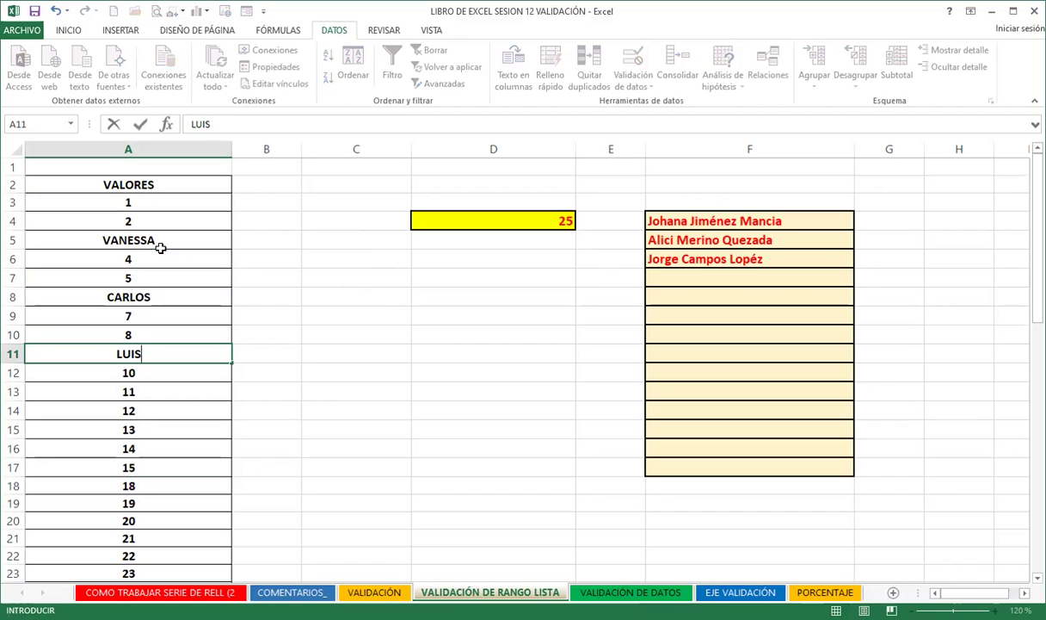
pyautogui.press('Return')
pyautogui.press('Return')
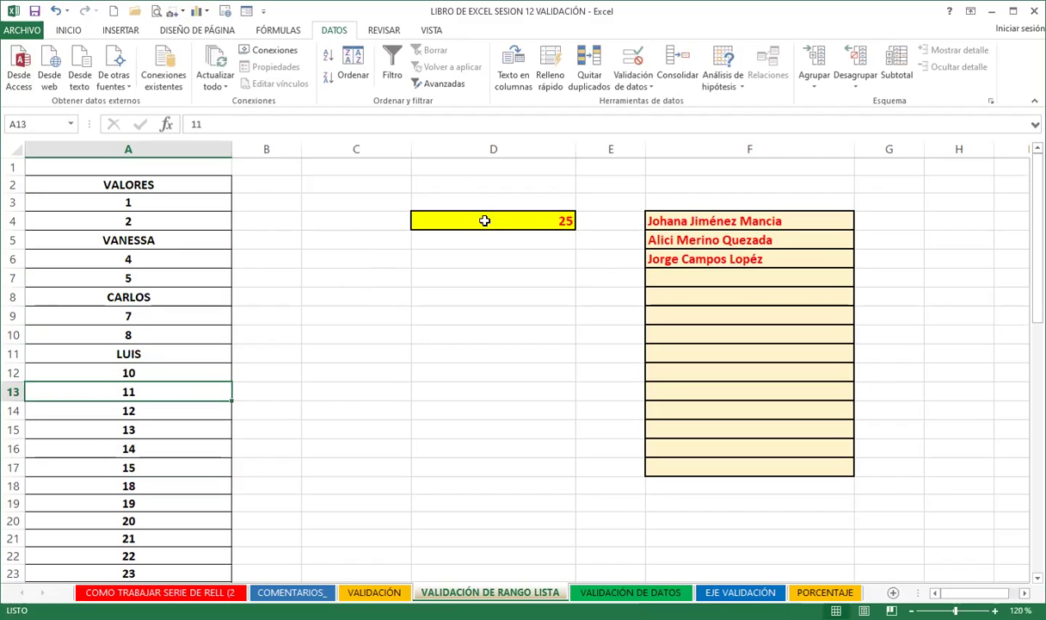
# Check that D4's dropdown now includes the three new names.
pyautogui.click(484, 220)
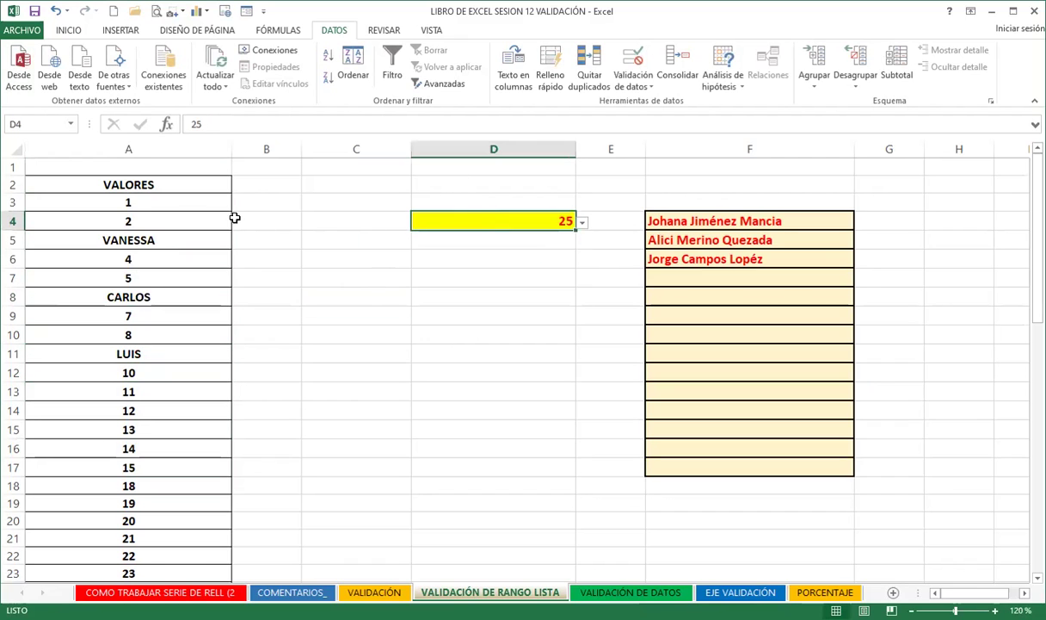
pyautogui.click(582, 222)
pyautogui.moveTo(581, 301); pyautogui.dragTo(582, 253)
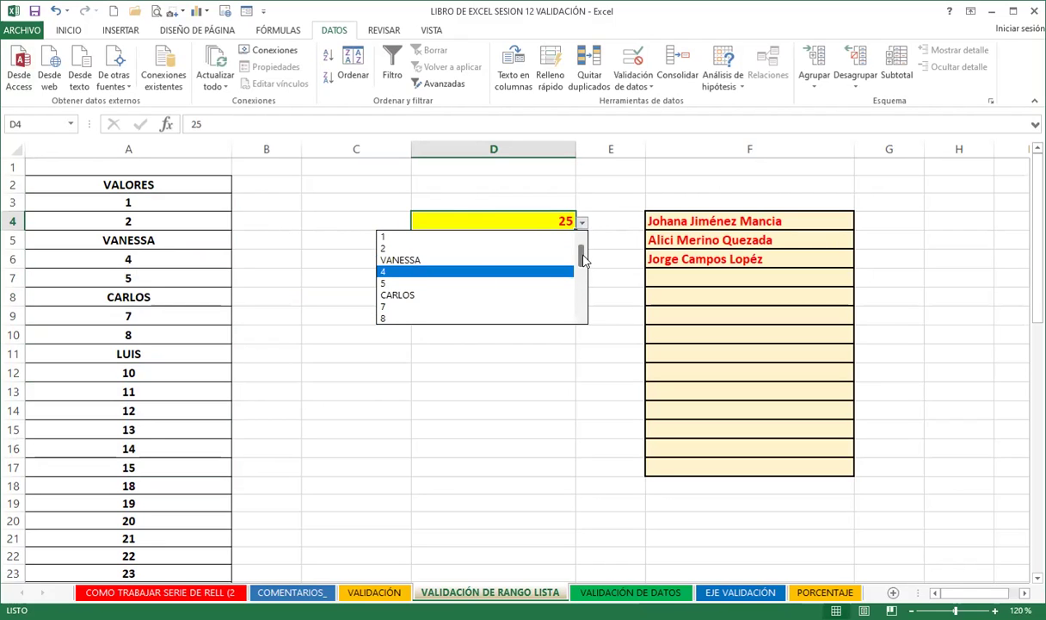
pyautogui.scroll(-1, 581, 263)
pyautogui.moveTo(583, 269); pyautogui.dragTo(591, 225)
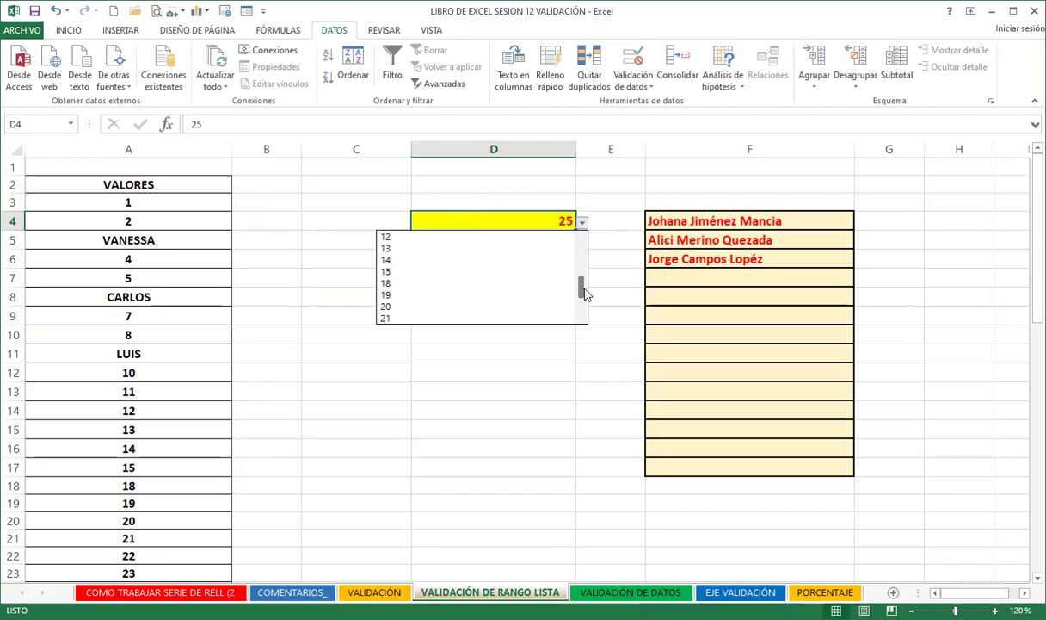
pyautogui.click(161, 291)
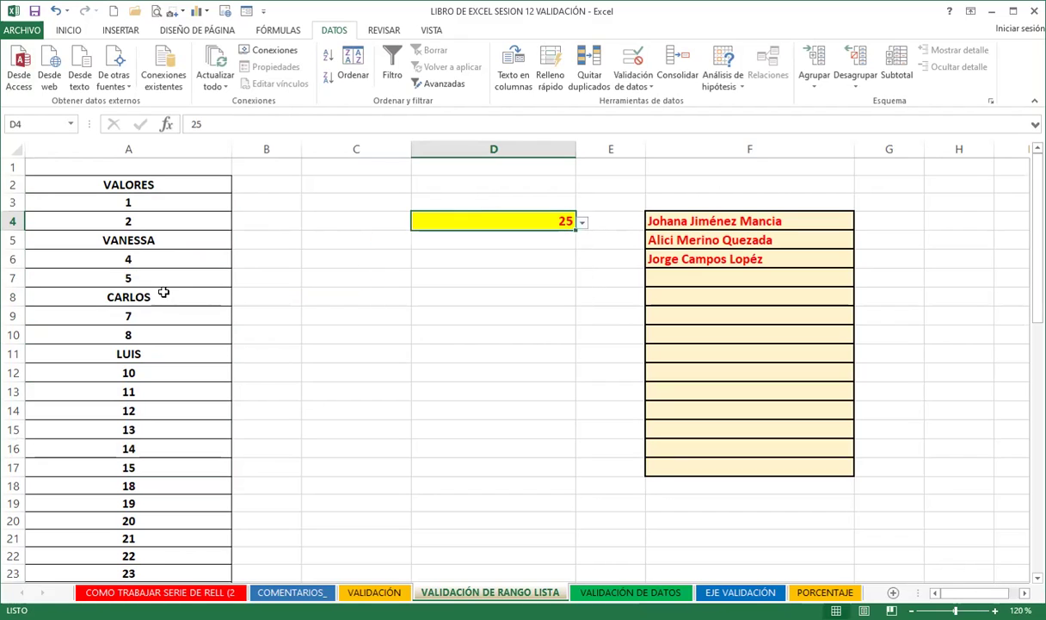
pyautogui.click(147, 297)
pyautogui.scroll(-3, 147, 297)
pyautogui.scroll(-6, 151, 334)
pyautogui.click(133, 325)
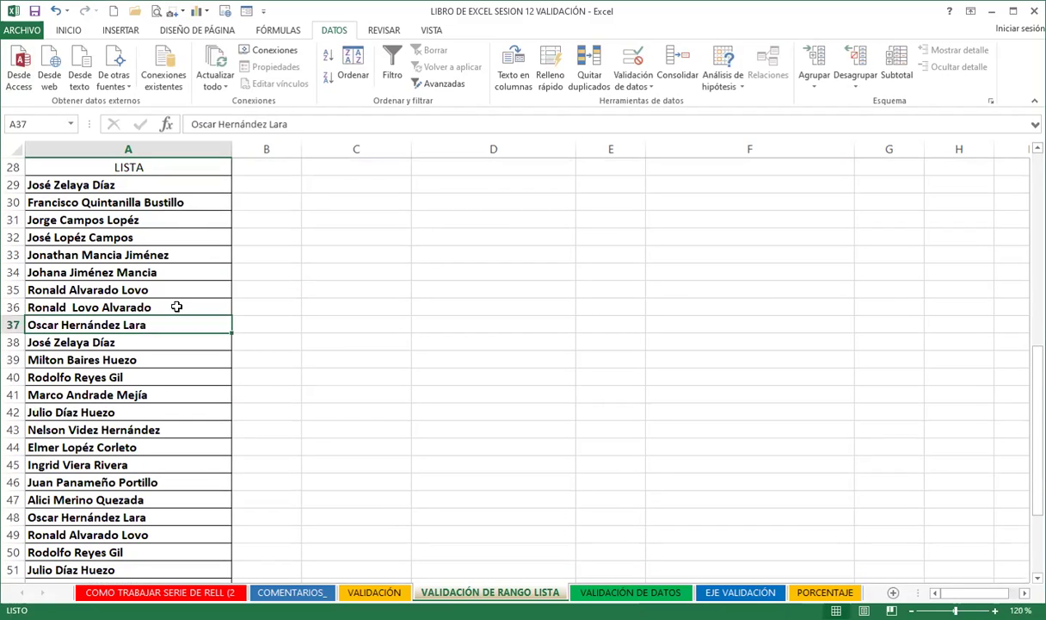
pyautogui.scroll(4, 361, 388)
pyautogui.moveTo(171, 398); pyautogui.dragTo(178, 525)
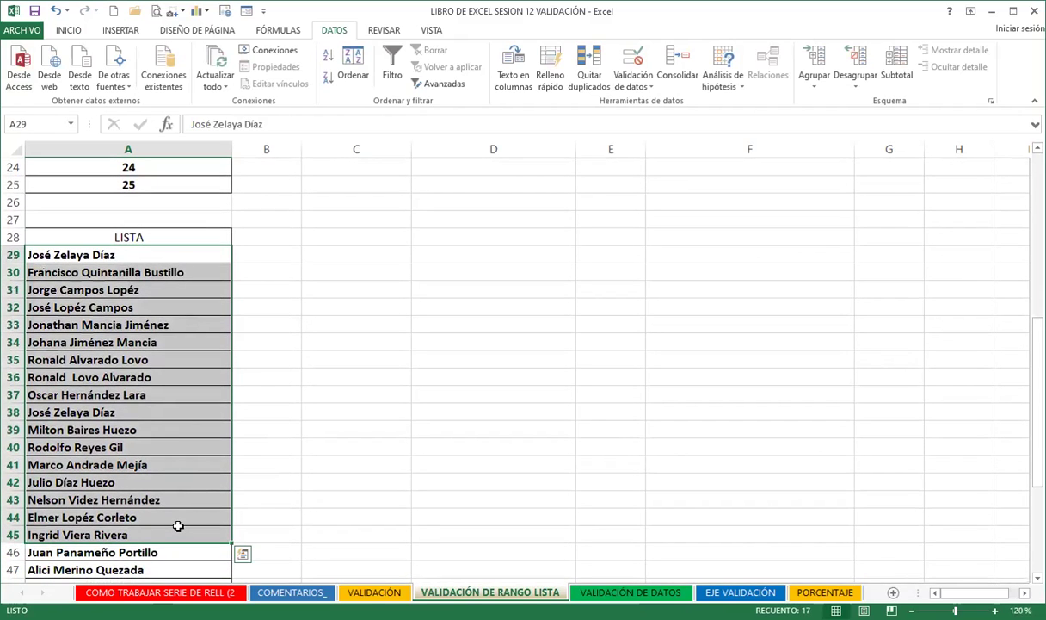
pyautogui.press('BackSpace')
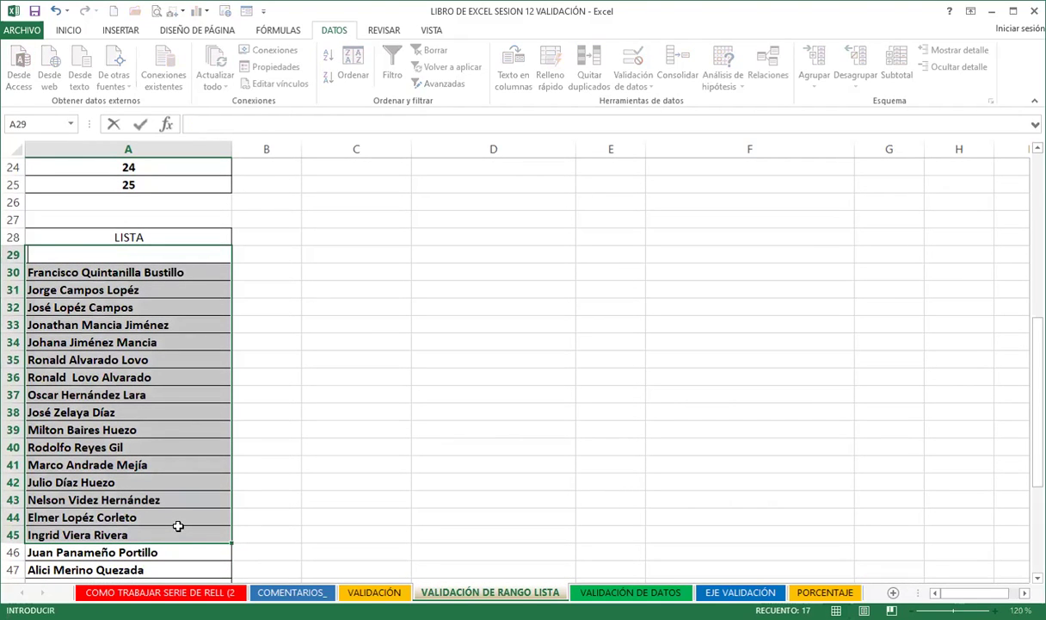
pyautogui.click(178, 525)
pyautogui.moveTo(147, 273); pyautogui.dragTo(113, 600)
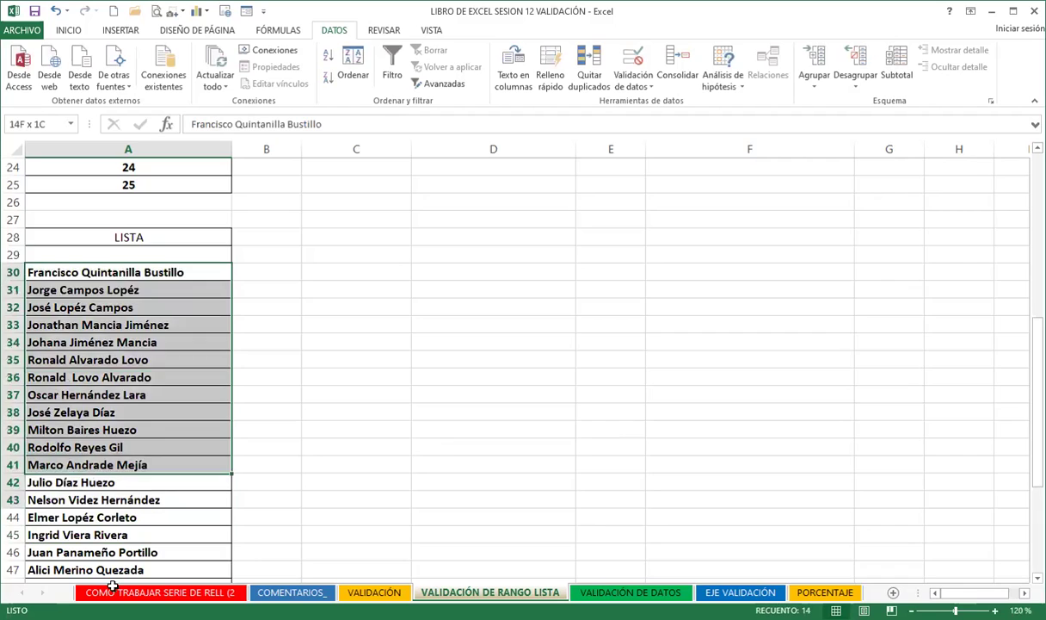
pyautogui.press('Delete')
pyautogui.scroll(5, 822, 273)
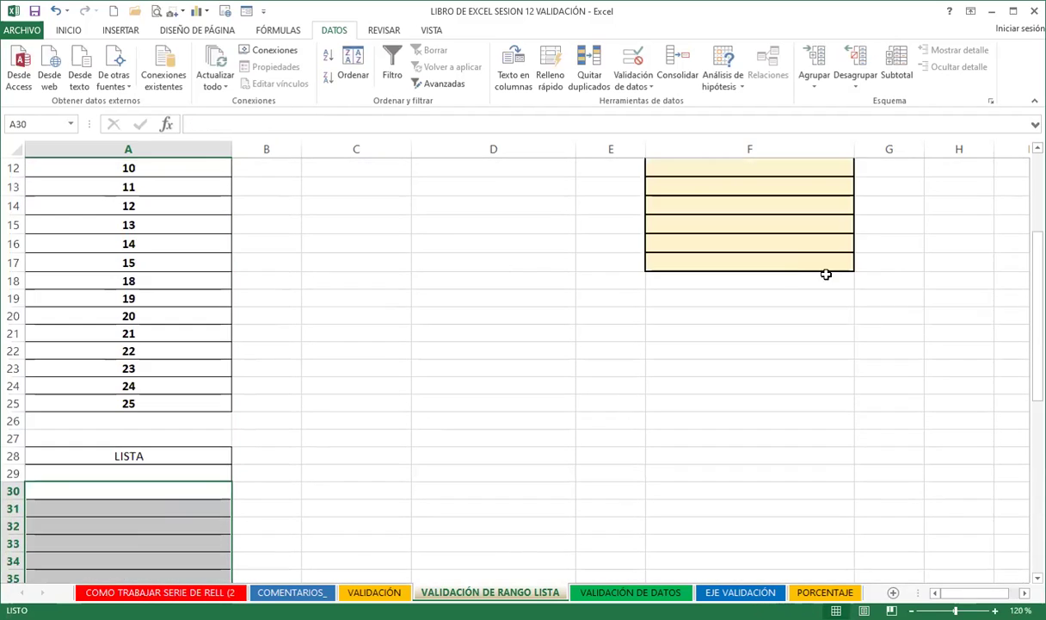
pyautogui.scroll(4, 796, 277)
pyautogui.click(809, 276)
pyautogui.click(860, 280)
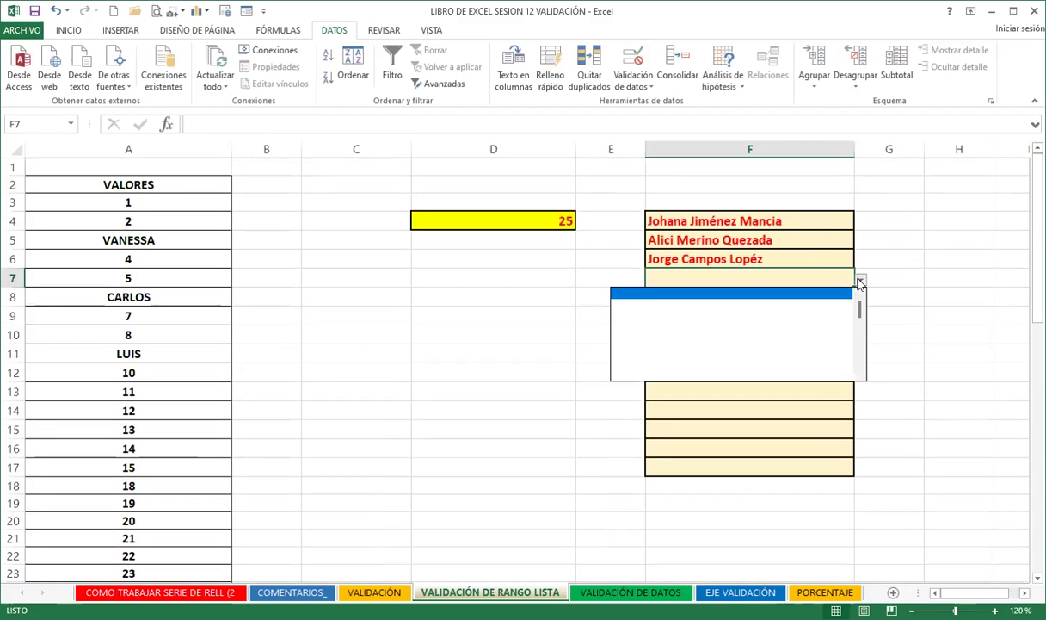
pyautogui.moveTo(861, 304); pyautogui.dragTo(864, 375)
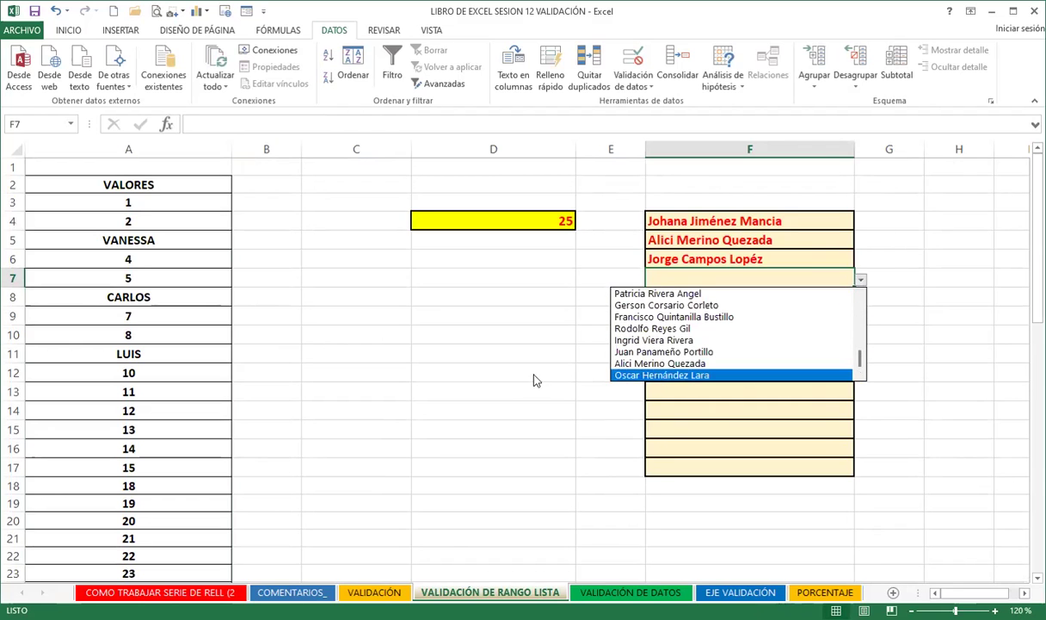
pyautogui.press('Escape')
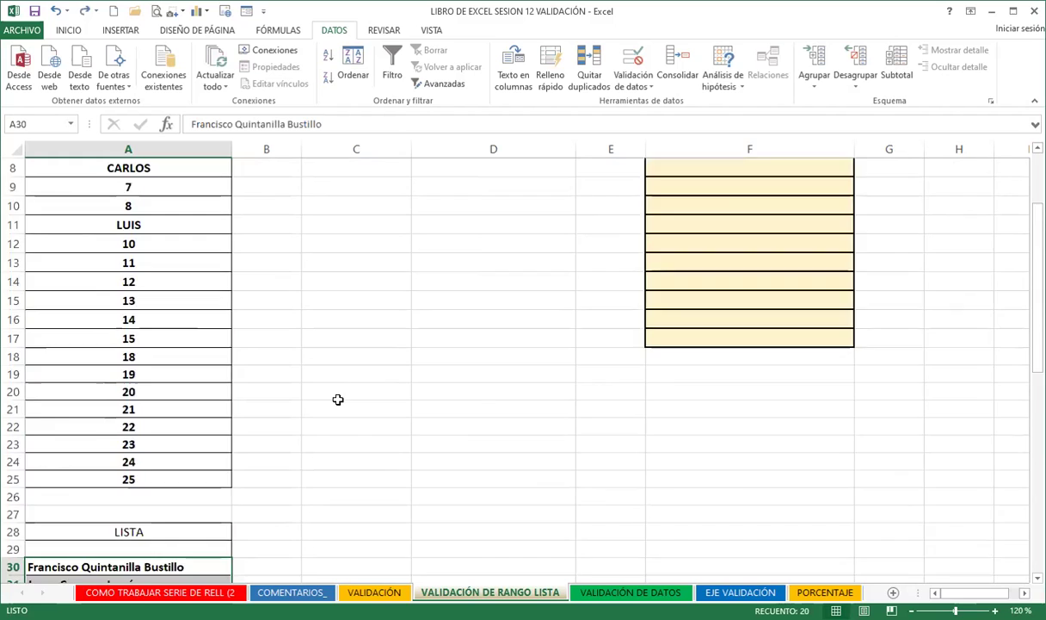
pyautogui.scroll(-4, 338, 400)
pyautogui.hotkey('ctrl', 'z')
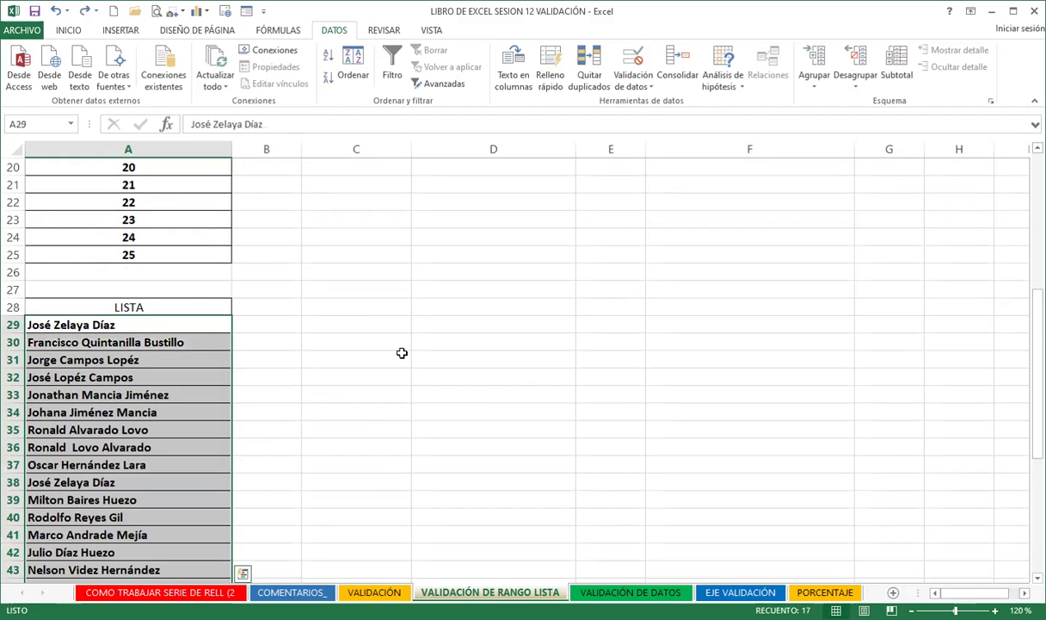
pyautogui.click(361, 359)
pyautogui.click(170, 358)
pyautogui.click(164, 341)
pyautogui.scroll(6, 163, 323)
pyautogui.click(157, 299)
pyautogui.scroll(-5, 182, 379)
pyautogui.scroll(-4, 222, 325)
pyautogui.scroll(9, 180, 301)
pyautogui.scroll(-4, 183, 370)
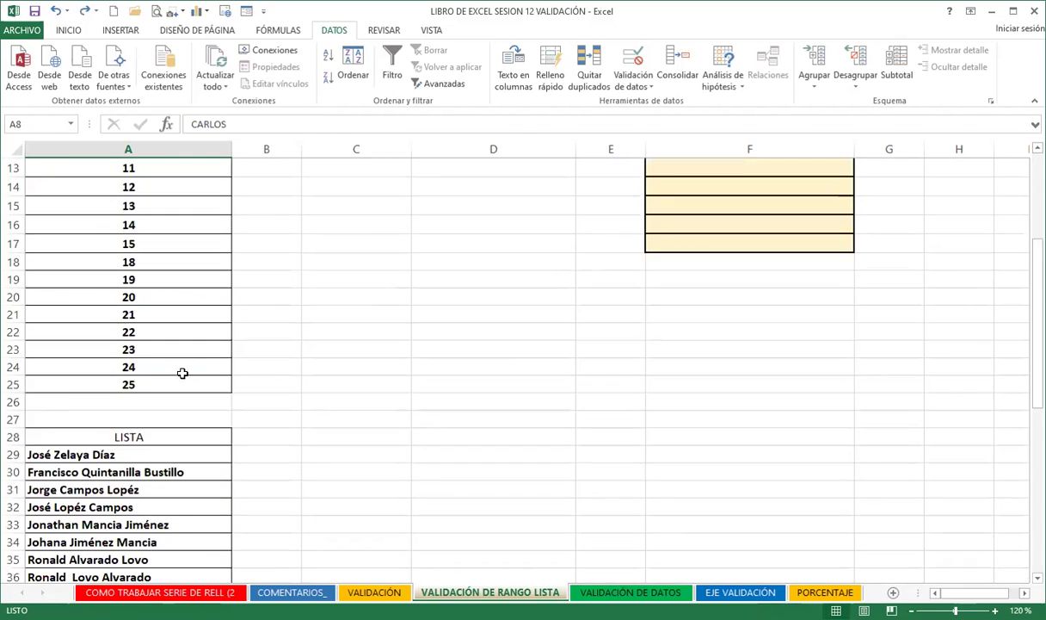
pyautogui.scroll(-3, 183, 375)
pyautogui.click(184, 376)
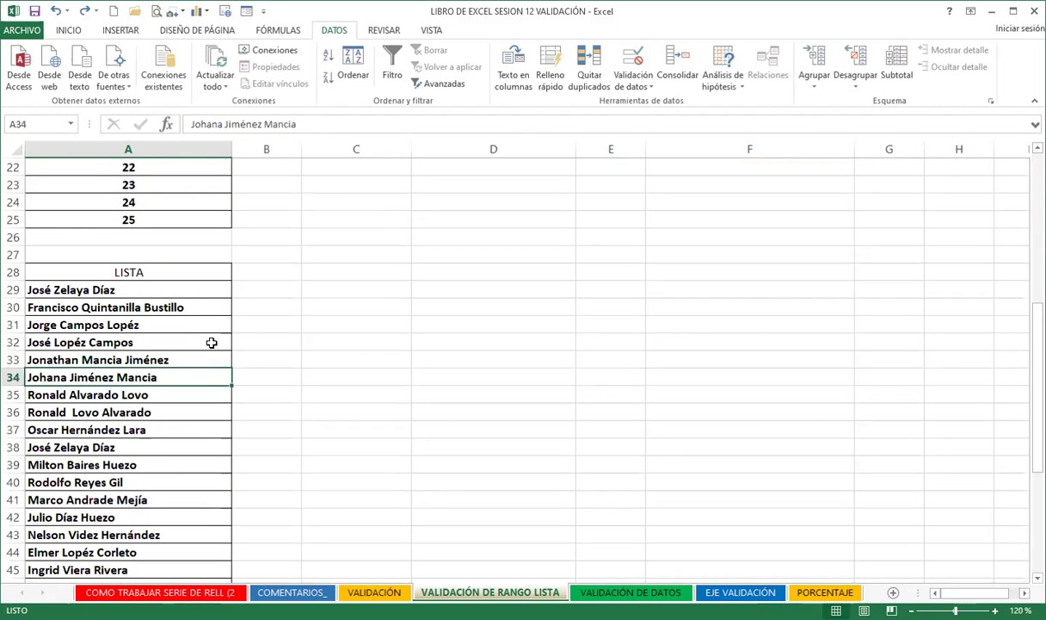
pyautogui.click(894, 592)
# Give Hoja2's E4:E19 a tan fill and All Borders, then open Validación de datos.
pyautogui.click(630, 468)
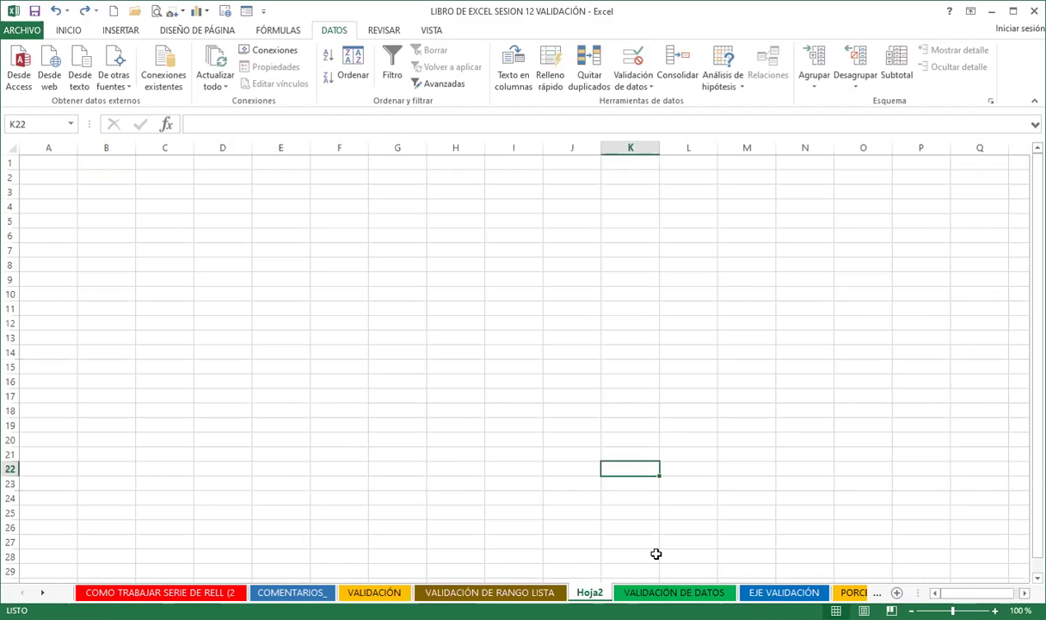
pyautogui.click(284, 207)
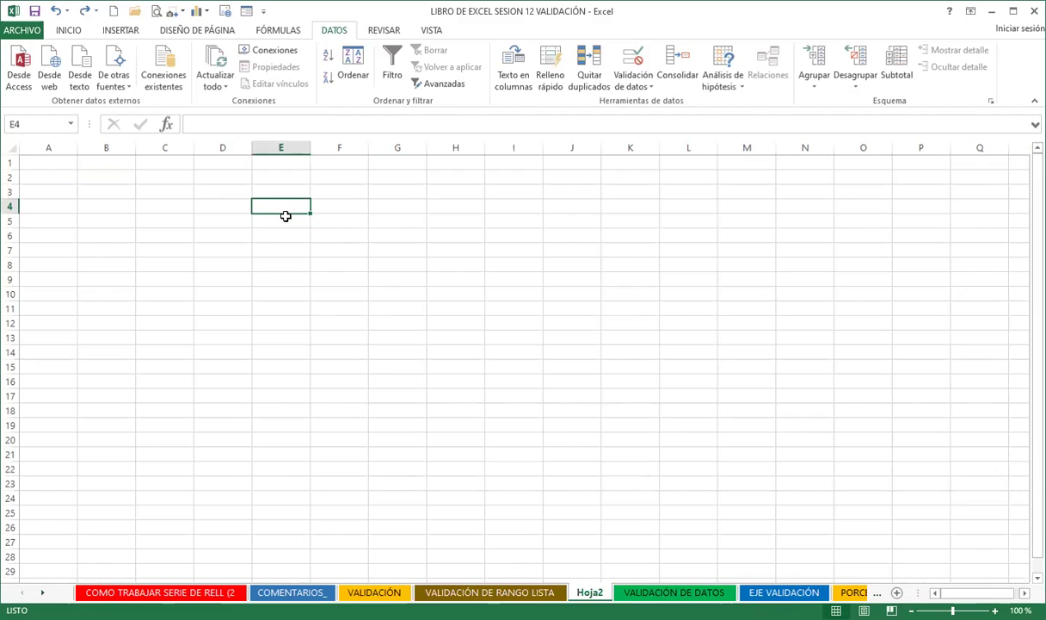
pyautogui.moveTo(286, 216); pyautogui.dragTo(288, 426)
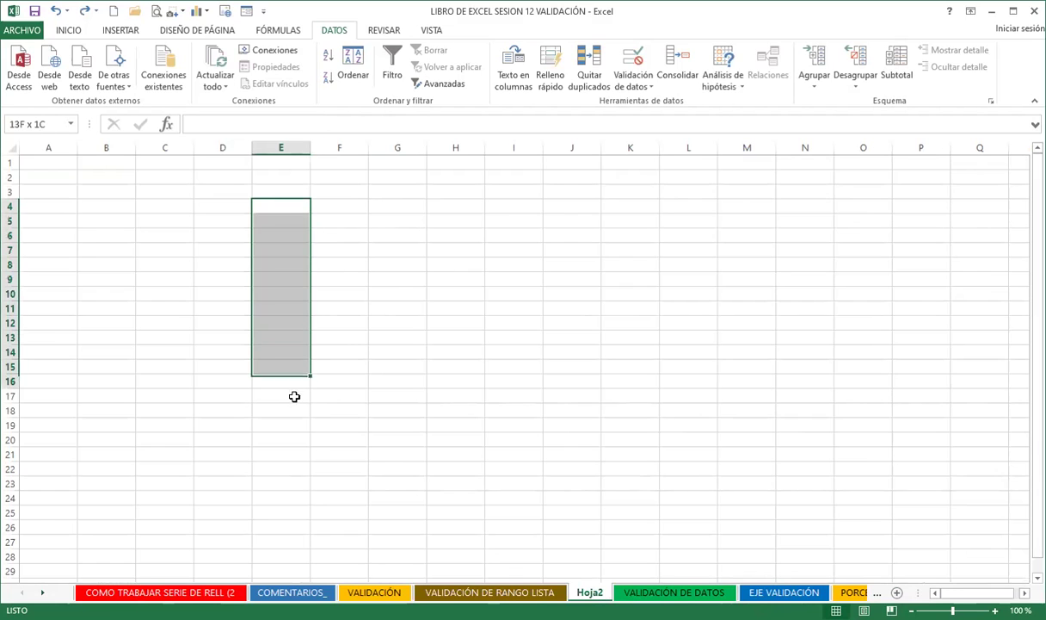
pyautogui.click(77, 31)
pyautogui.click(172, 79)
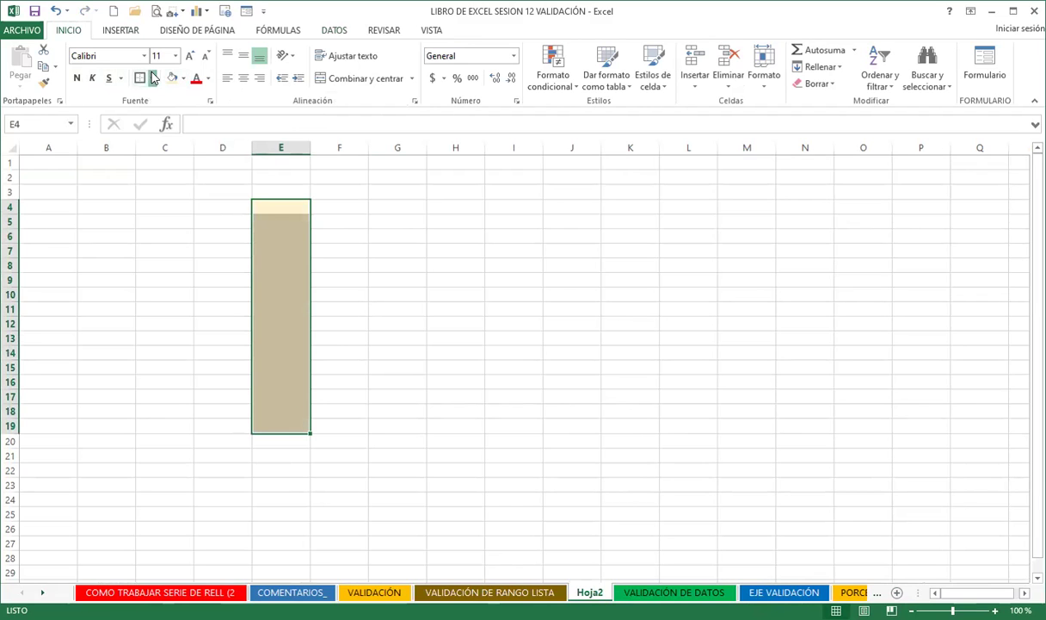
pyautogui.click(153, 78)
pyautogui.click(140, 203)
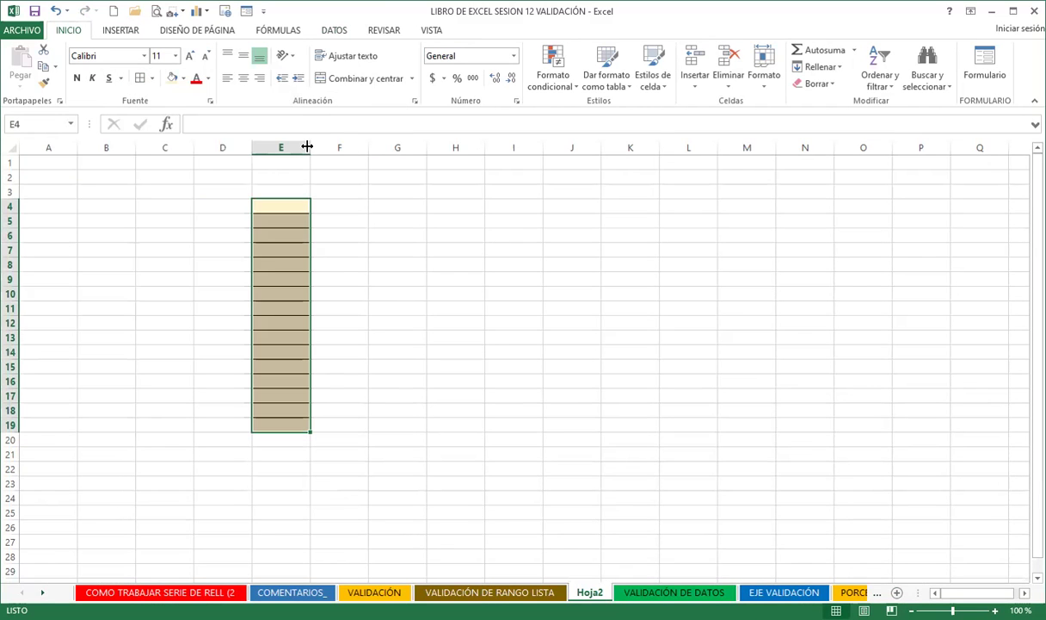
pyautogui.click(334, 30)
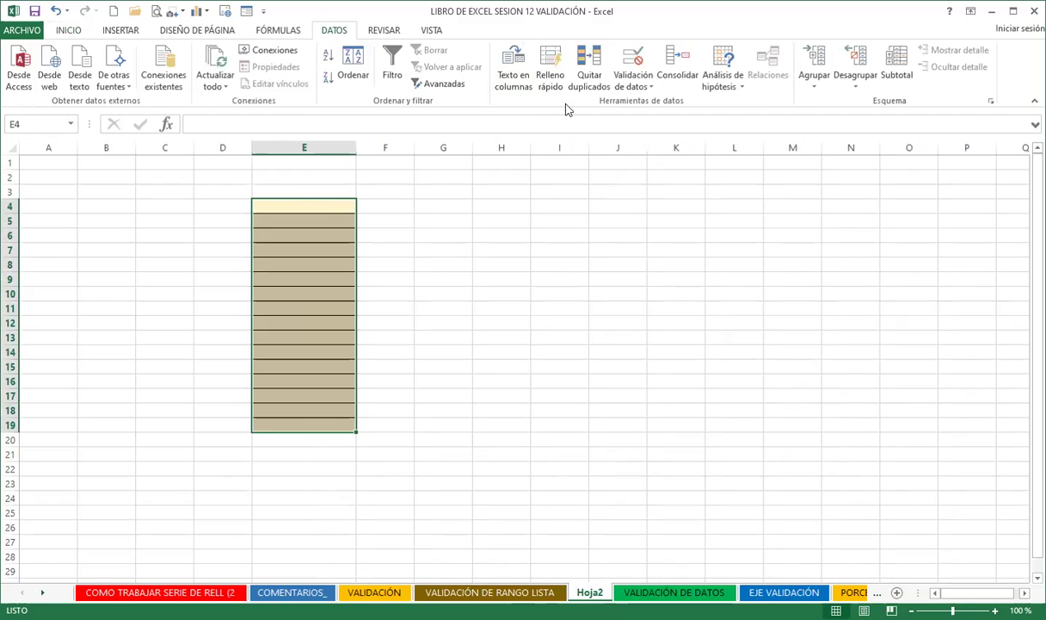
pyautogui.click(635, 62)
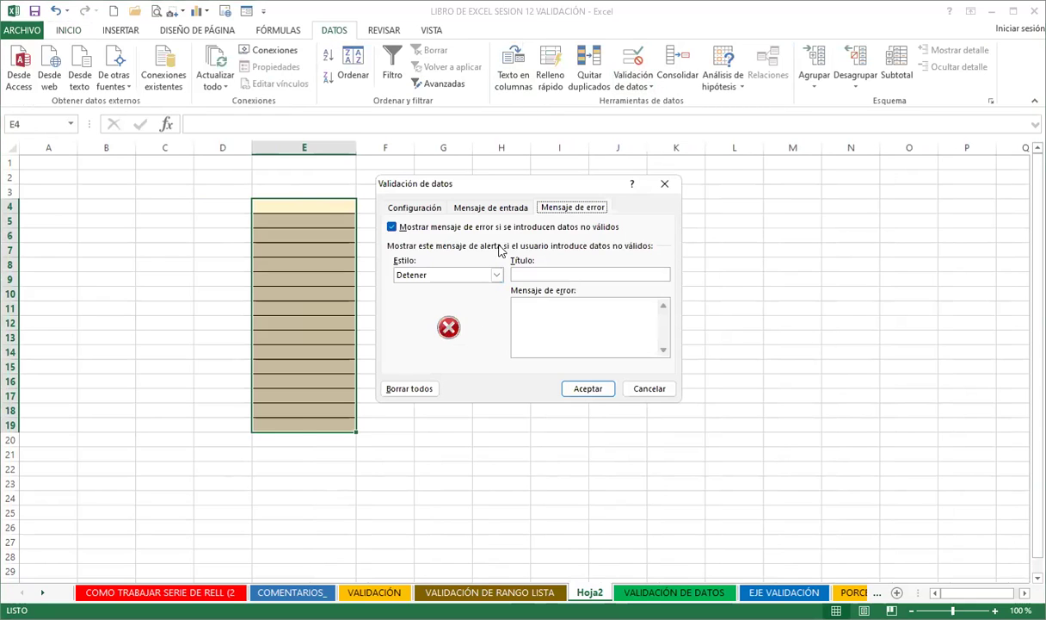
# Restrict E4:E19 to a Lista with Origen =LISTA.
pyautogui.click(405, 207)
pyautogui.click(479, 257)
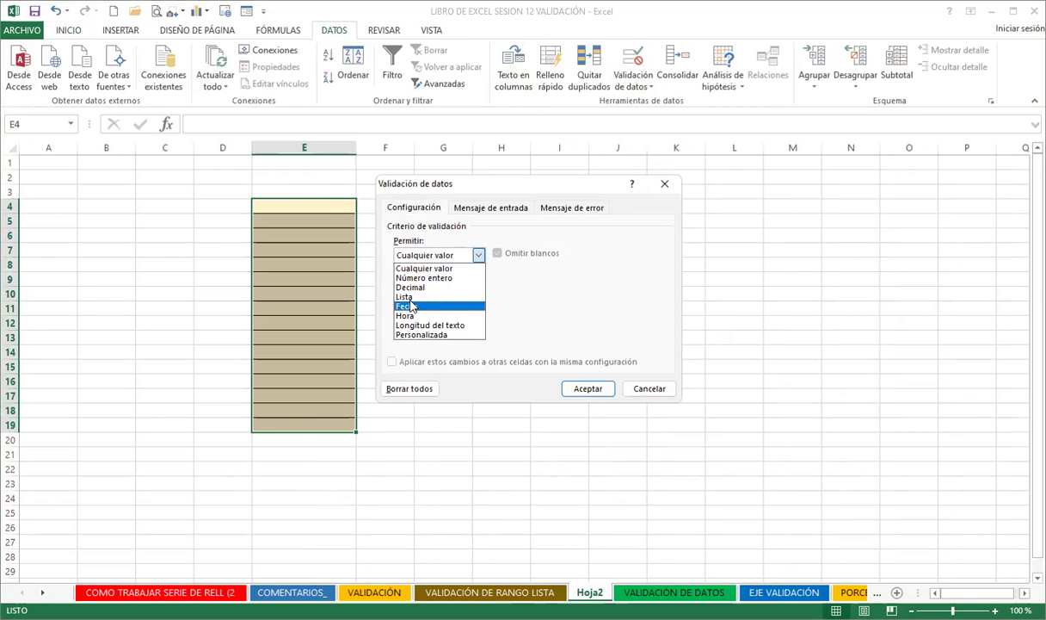
pyautogui.click(413, 303)
pyautogui.click(413, 312)
pyautogui.write('=')
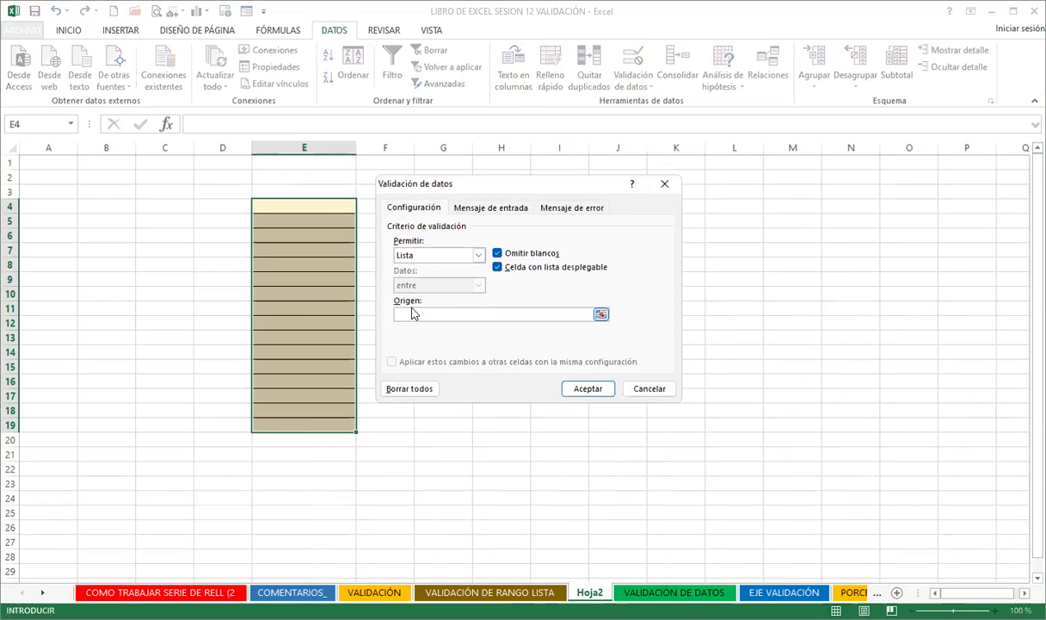
pyautogui.write('LISTA')
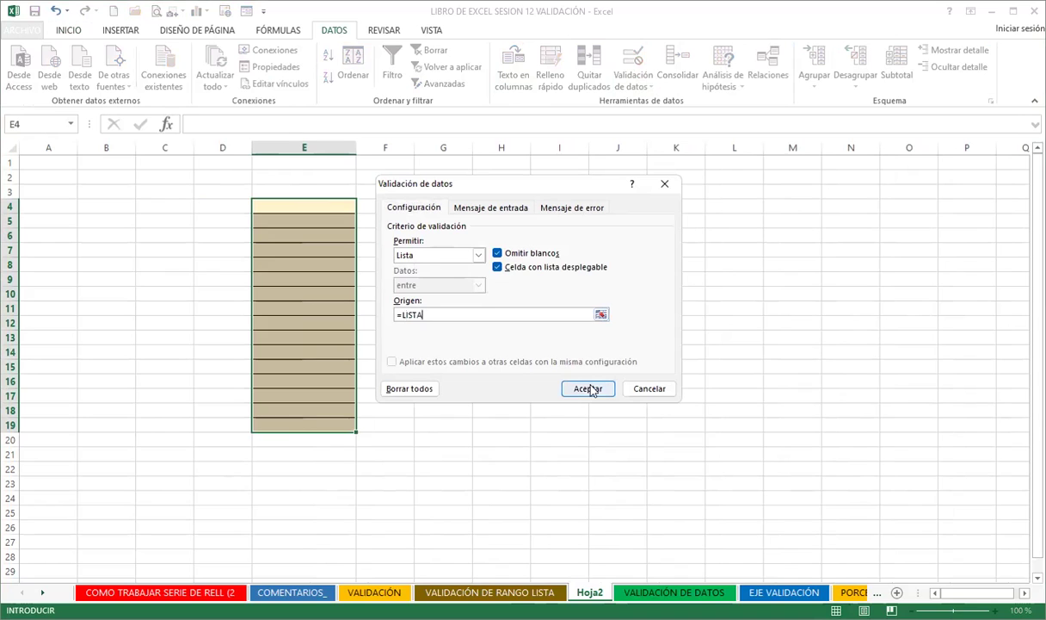
pyautogui.click(587, 390)
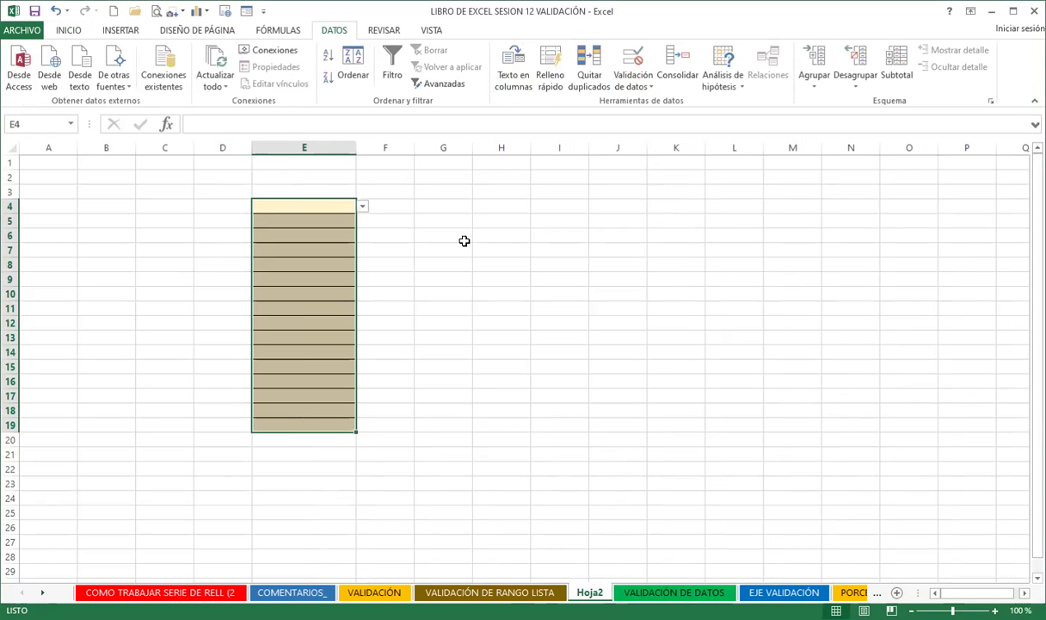
# Choose names from the dropdowns in E4 and E9, widening column E.
pyautogui.click(361, 207)
pyautogui.click(305, 229)
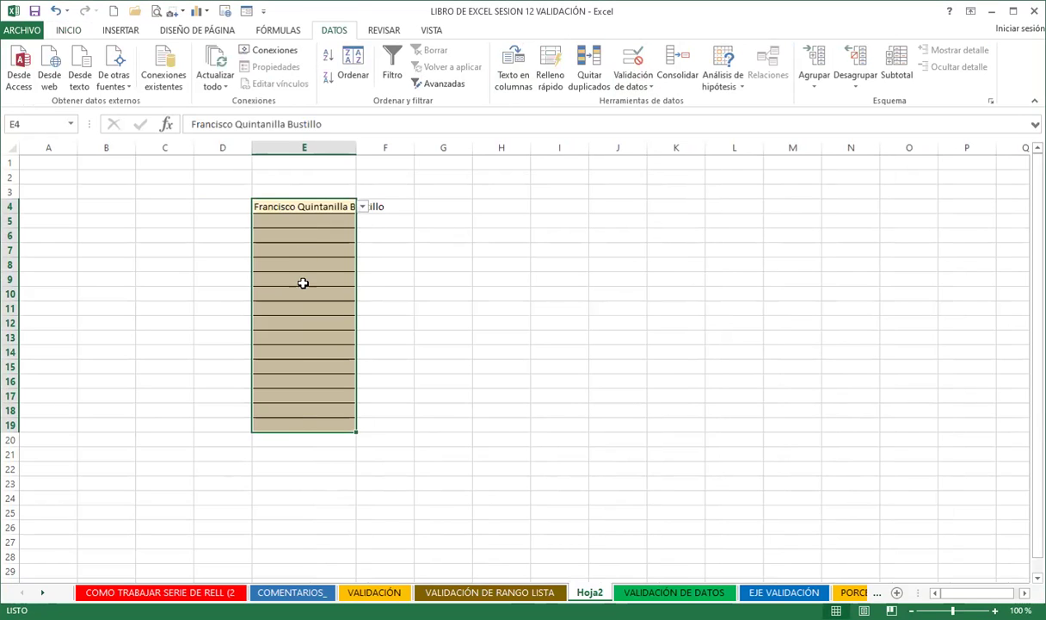
pyautogui.click(304, 280)
pyautogui.click(361, 279)
pyautogui.click(324, 325)
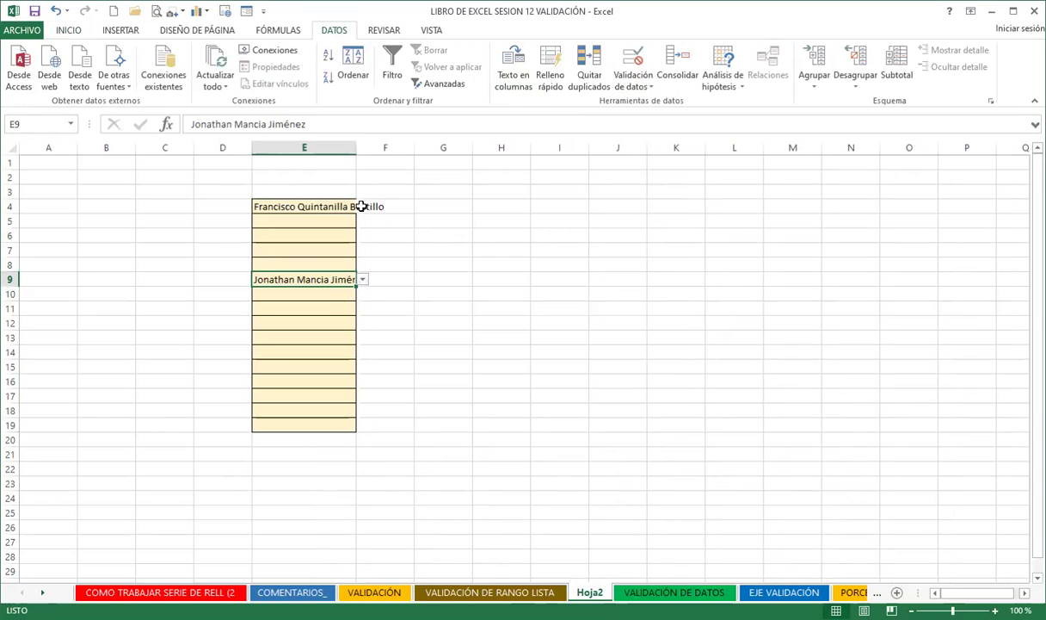
pyautogui.moveTo(355, 143); pyautogui.dragTo(410, 143)
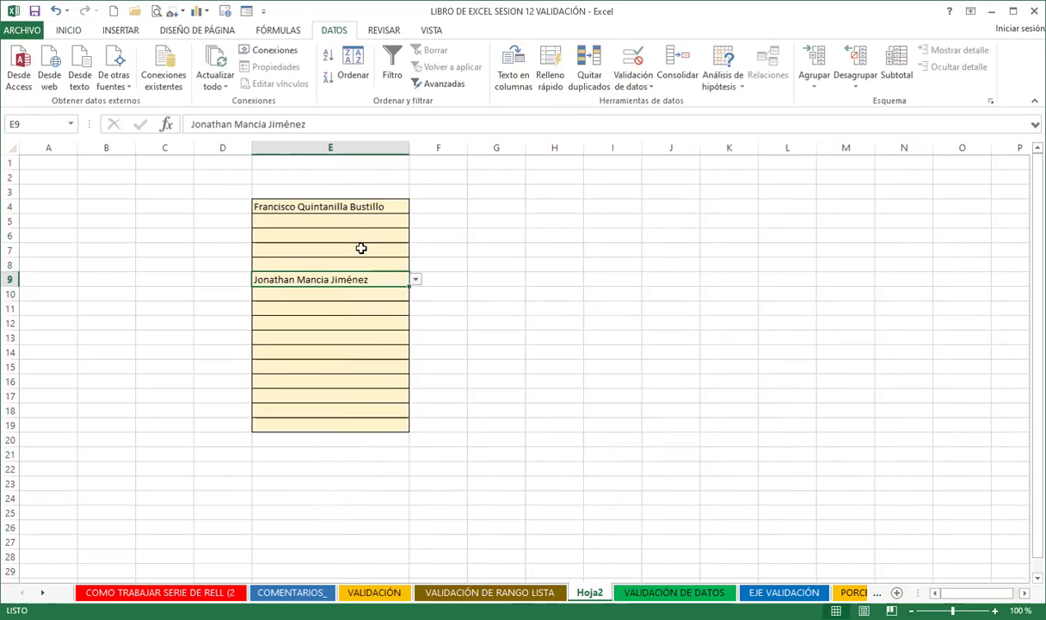
# Choose names from the dropdowns in E13 and E16.
pyautogui.click(398, 338)
pyautogui.click(415, 338)
pyautogui.click(356, 383)
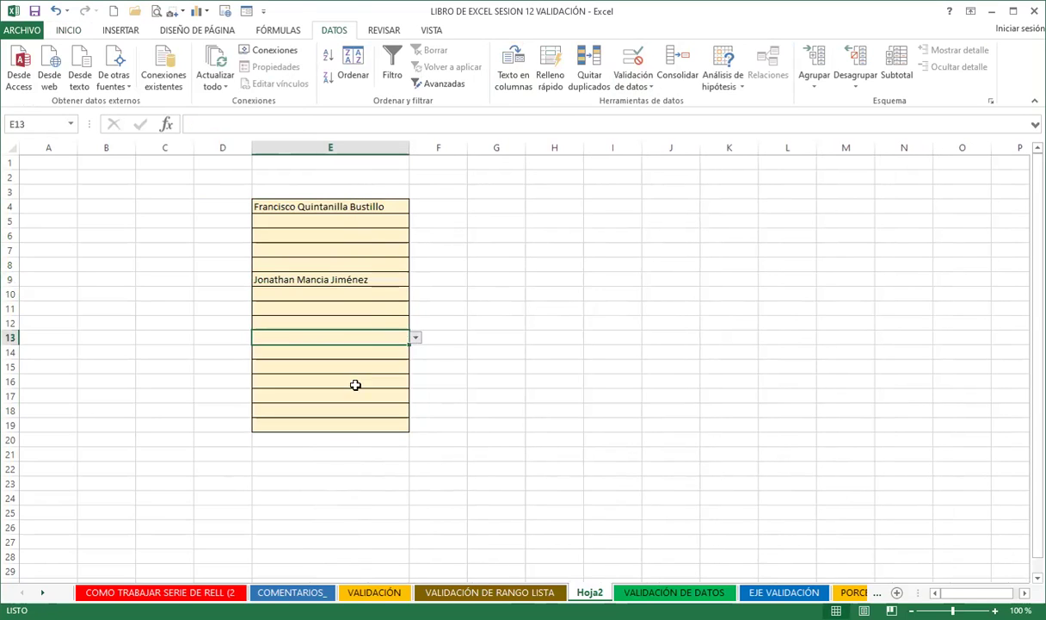
pyautogui.click(356, 385)
pyautogui.click(415, 383)
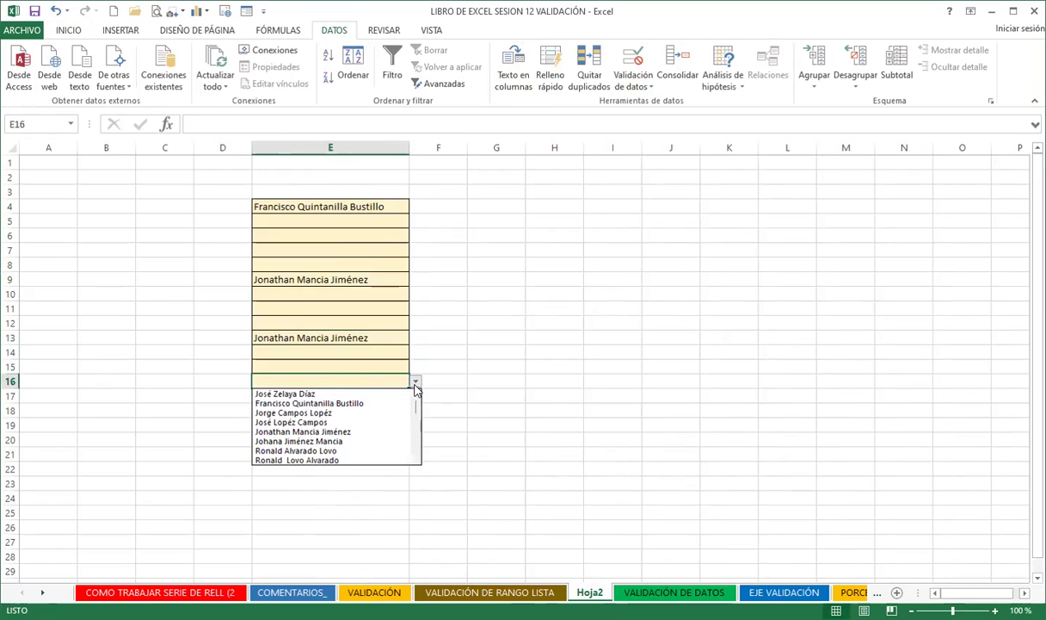
pyautogui.click(356, 440)
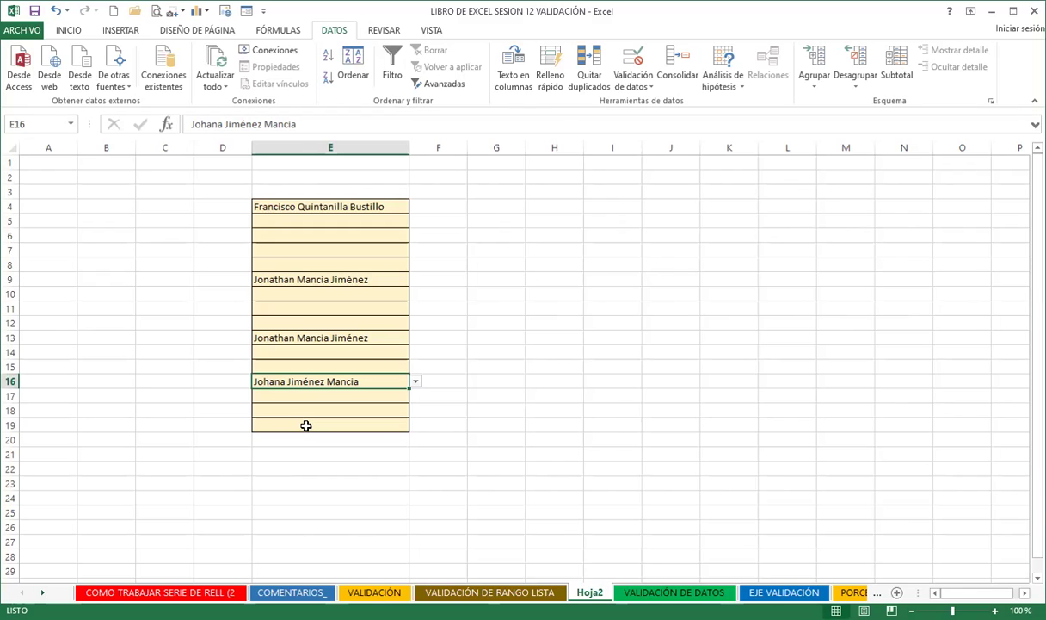
pyautogui.hotkey('ctrl', 'pageup')
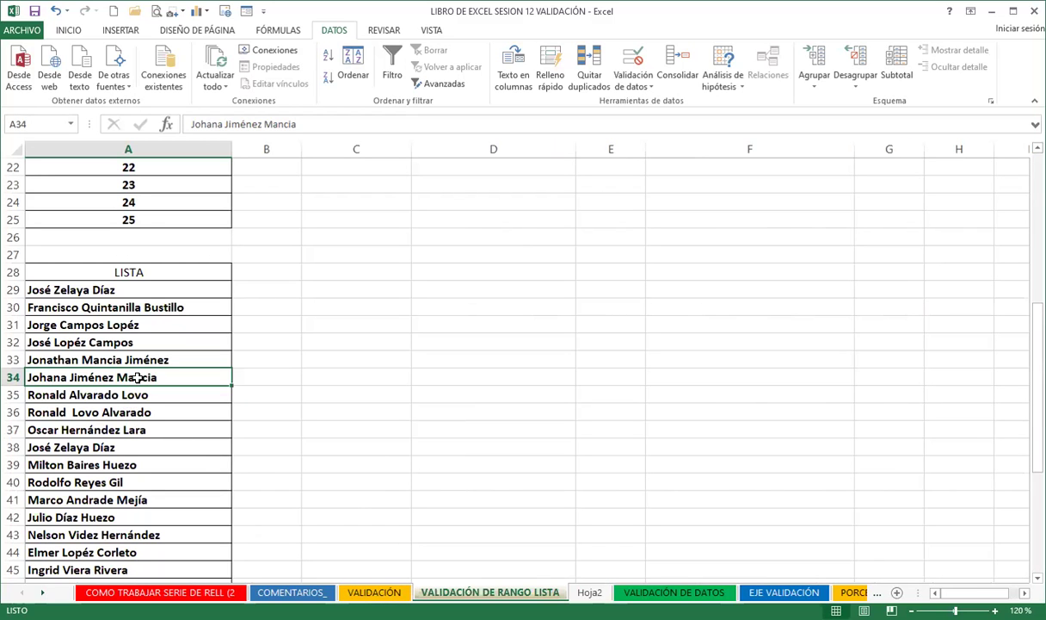
# Overwrite A34 in the LISTA range with a new full name.
pyautogui.write('VANESSA ')
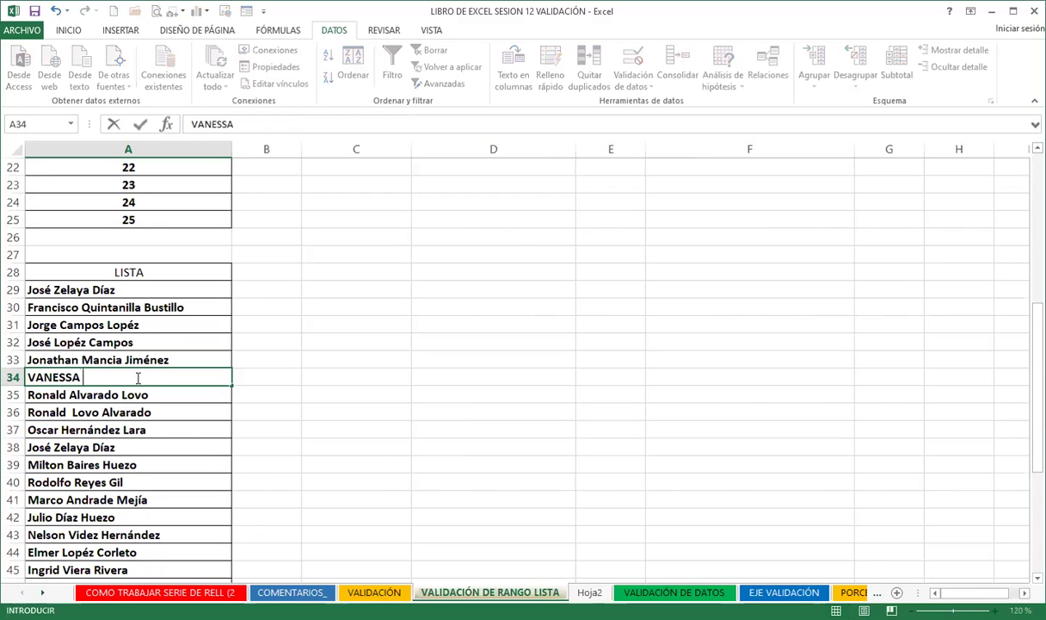
pyautogui.write('RODRIGUEZ')
pyautogui.press('Return')
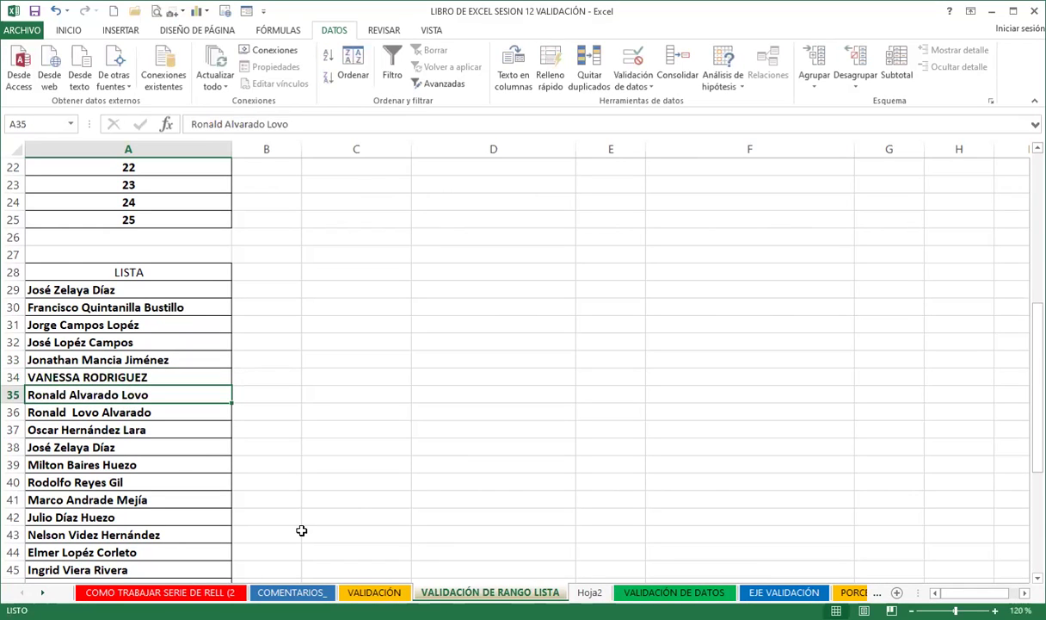
pyautogui.click(423, 486)
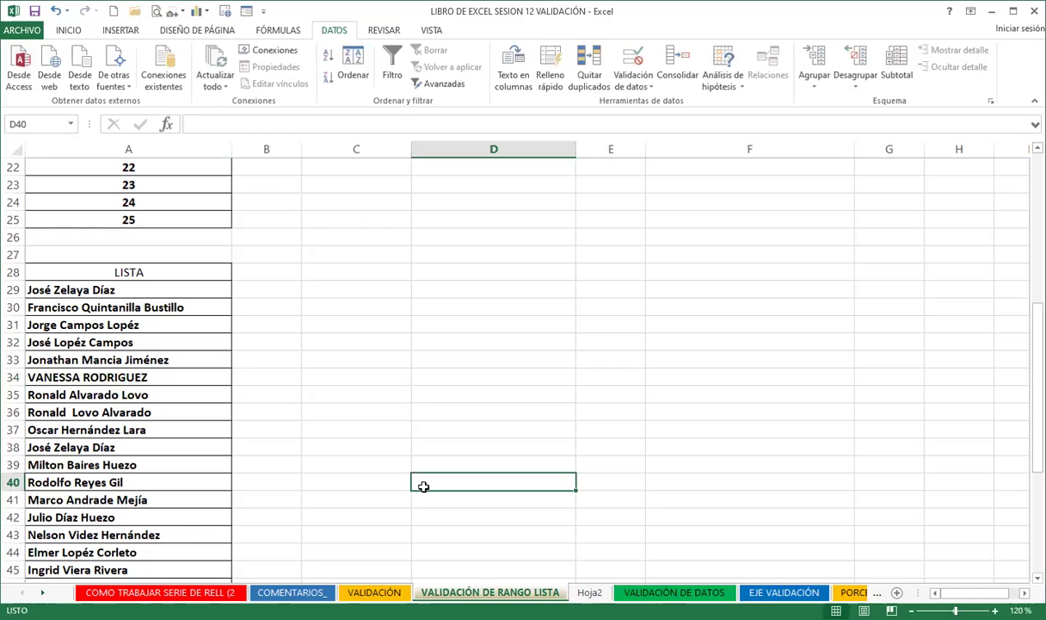
# On Hoja2, choose the newly added name from E6's dropdown.
pyautogui.click(588, 594)
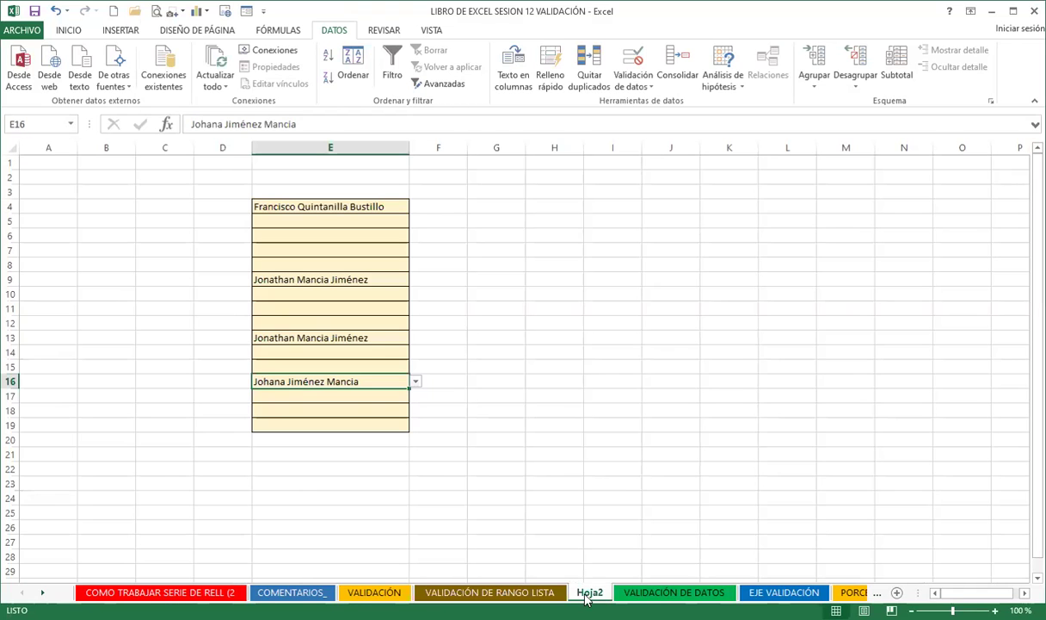
pyautogui.click(380, 234)
pyautogui.click(415, 235)
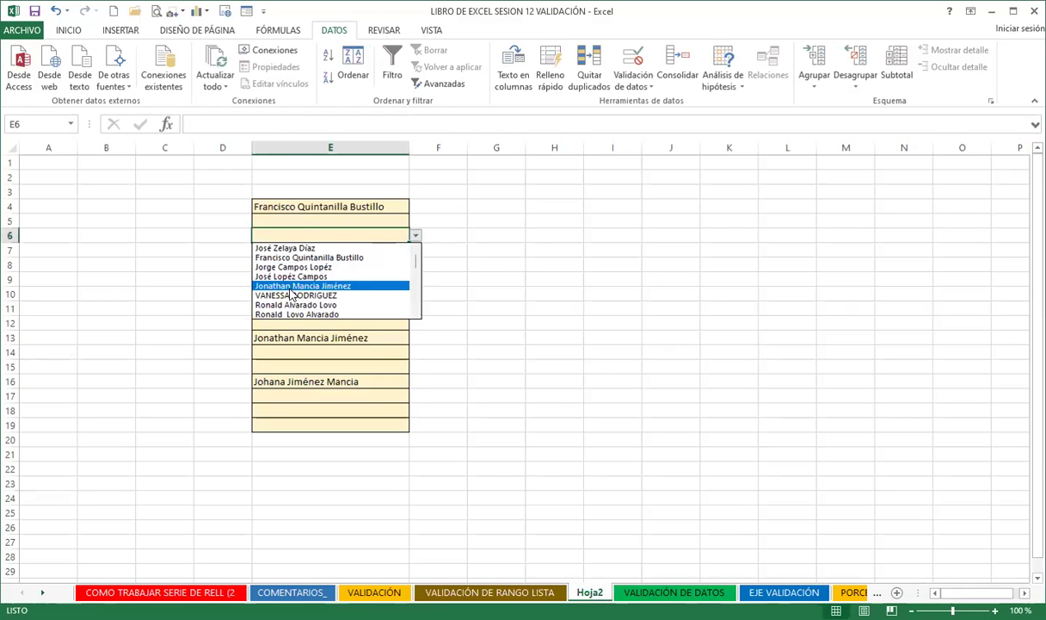
pyautogui.click(344, 296)
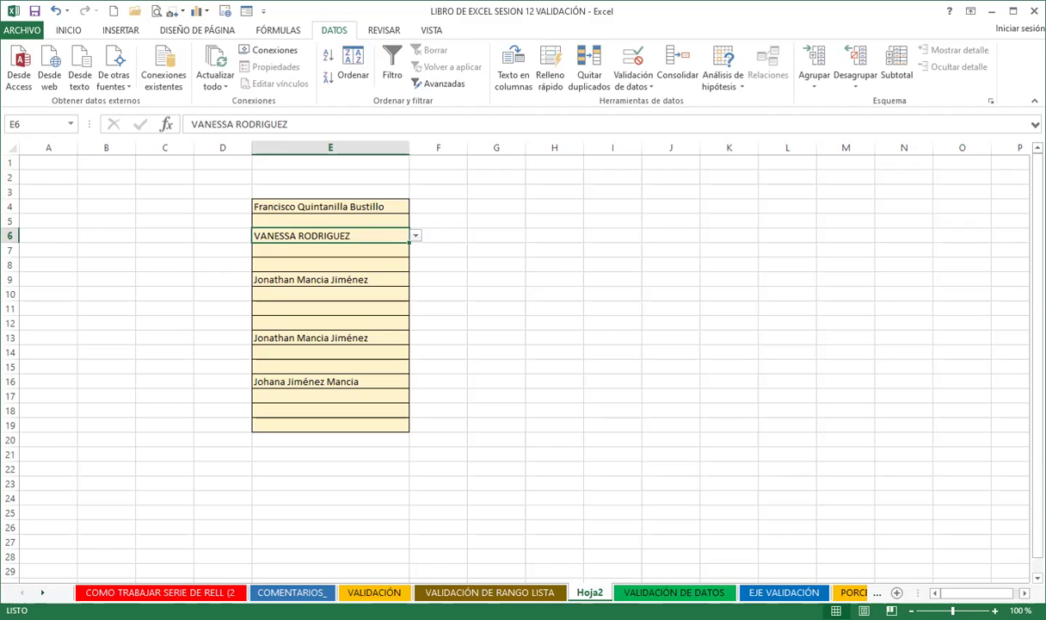
pyautogui.click(661, 594)
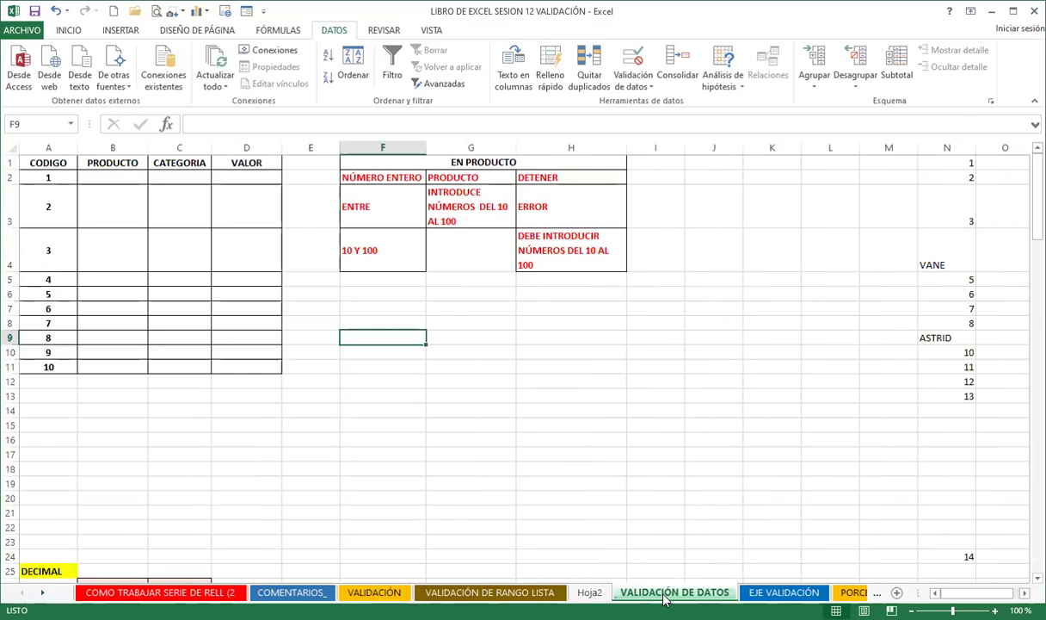
# Select PRODUCTO cells B2:B11 and extend the existing validation to all of them.
pyautogui.click(588, 381)
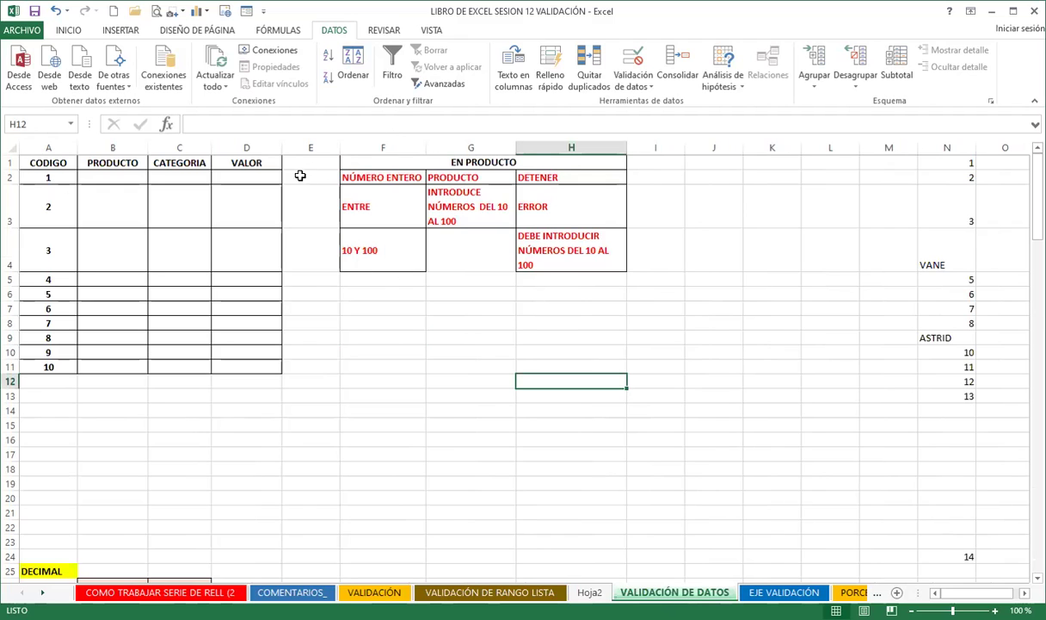
pyautogui.moveTo(103, 177)
pyautogui.mouseDown()
pyautogui.moveTo(115, 231)
pyautogui.moveTo(117, 363)
pyautogui.mouseUp()
pyautogui.click(636, 58)
pyautogui.click(464, 350)
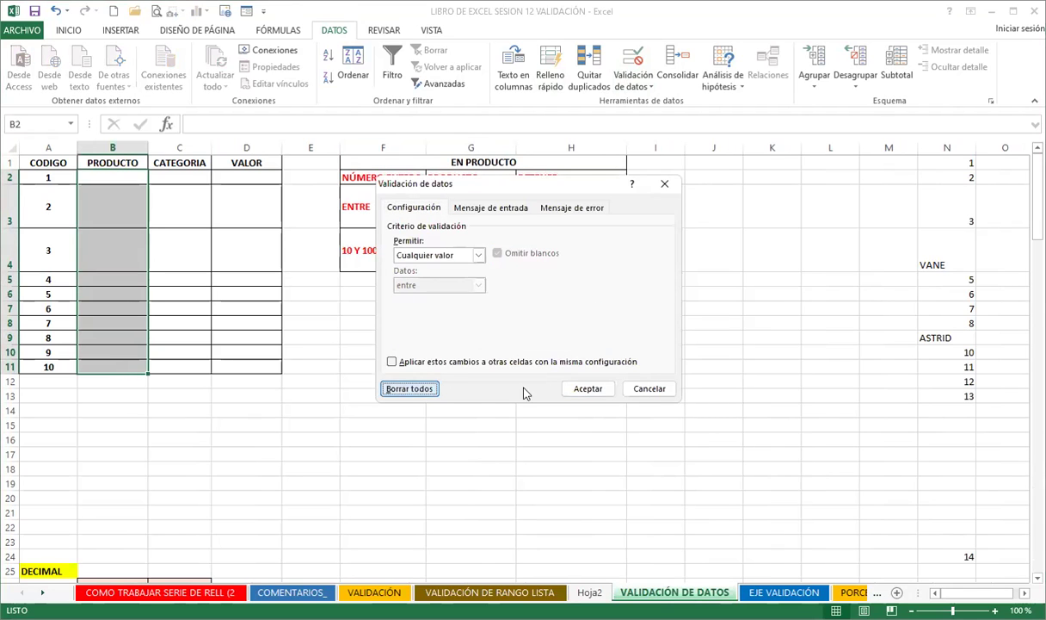
pyautogui.click(588, 388)
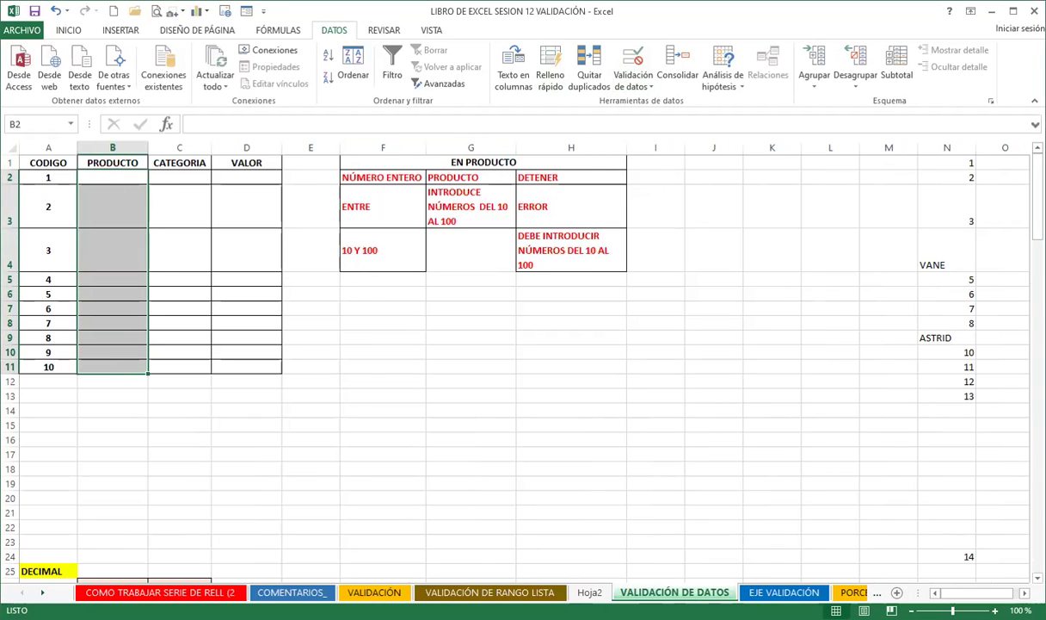
# Set B2:B11's validation to Número entero between 10 and 100.
pyautogui.click(633, 58)
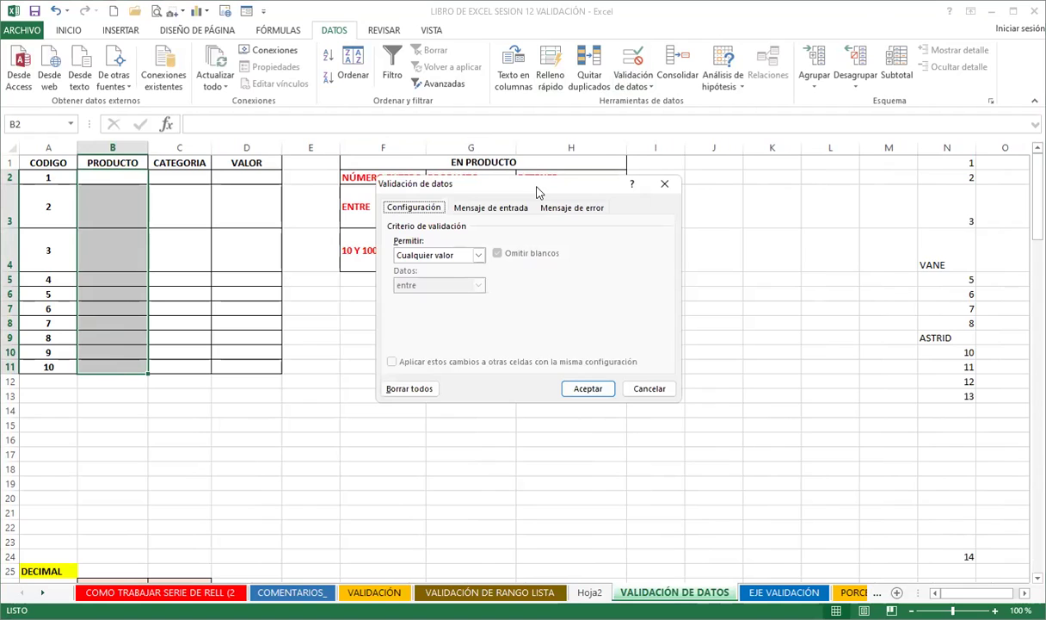
pyautogui.moveTo(499, 183); pyautogui.dragTo(468, 294)
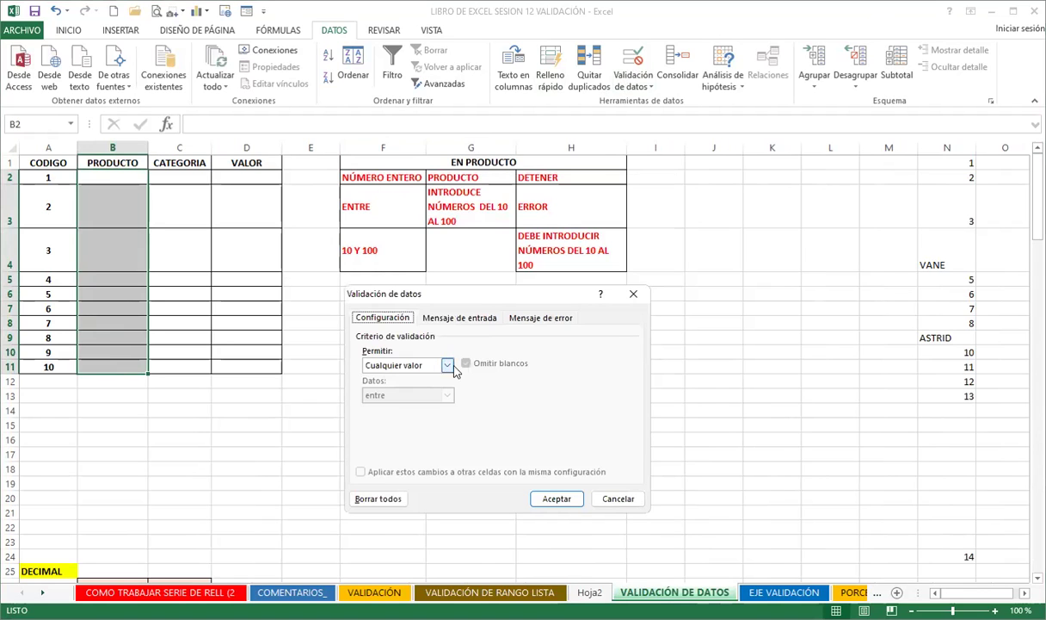
pyautogui.click(401, 364)
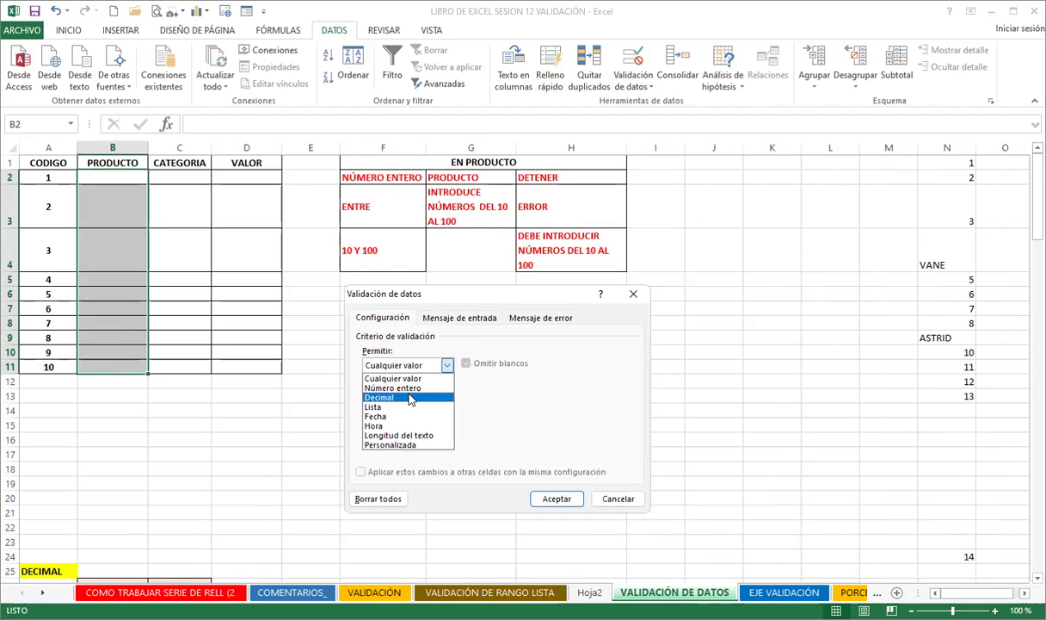
pyautogui.click(401, 387)
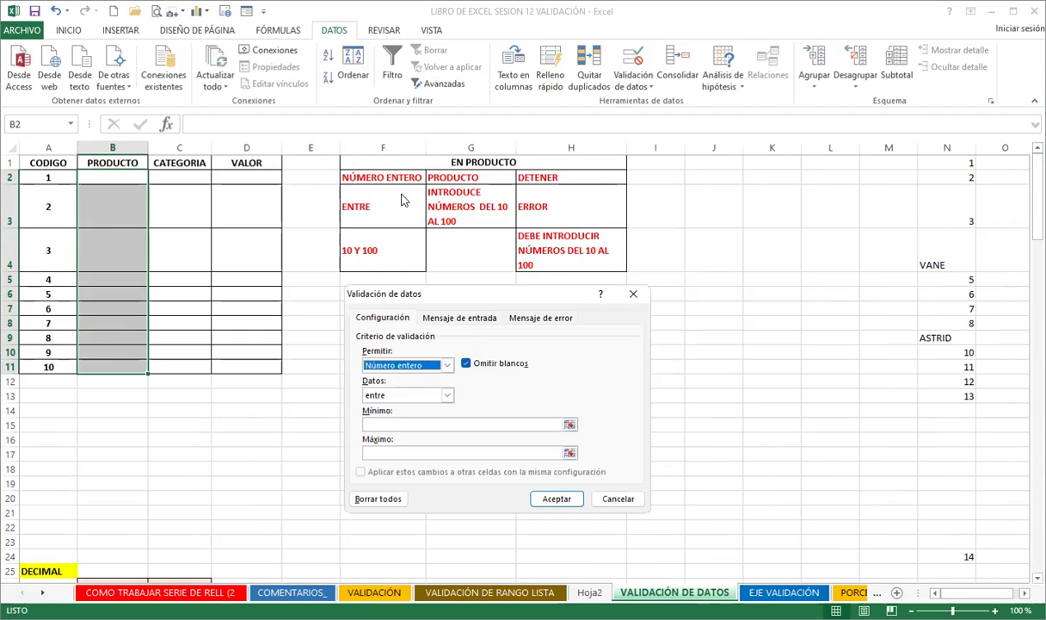
pyautogui.click(384, 425)
pyautogui.write('10')
pyautogui.press('Tab')
pyautogui.write('100')
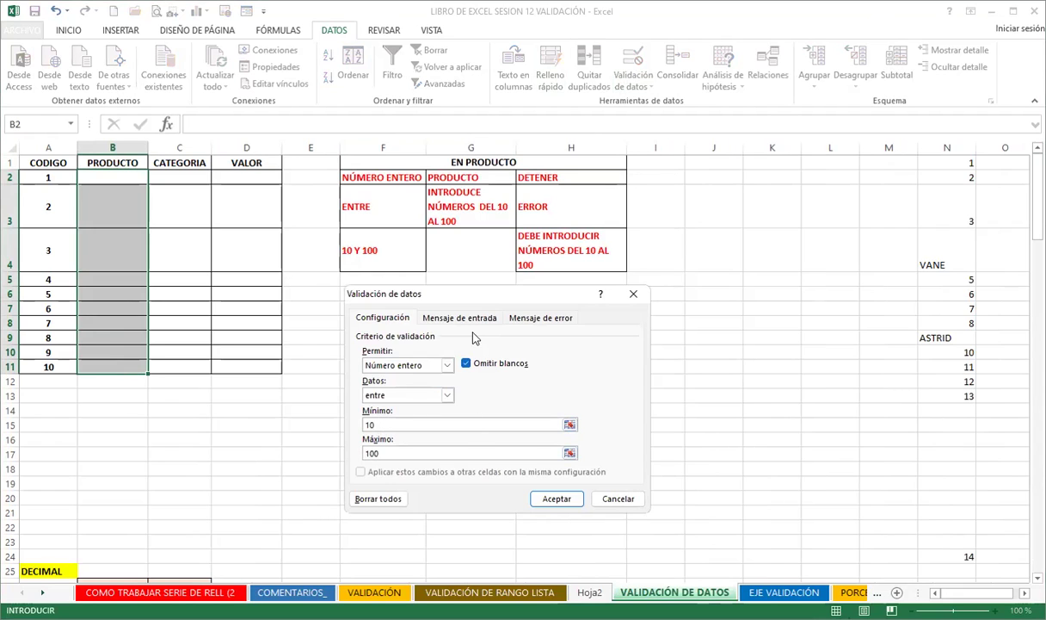
pyautogui.click(449, 317)
# Add the input message 'PRODUCTO' reading 'INTRODUCE NÚMEROS DEL 10 AL 100'.
pyautogui.click(377, 386)
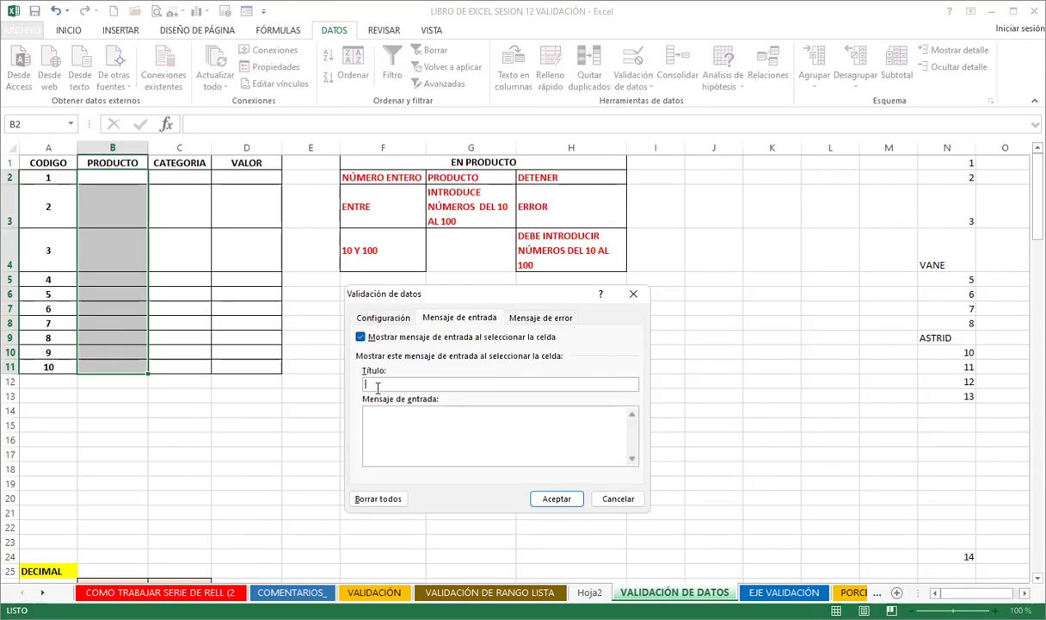
pyautogui.write('PRODUCTO')
pyautogui.click(411, 413)
pyautogui.write('INTRODUCE NÚMEROS DEL 10 AL 100')
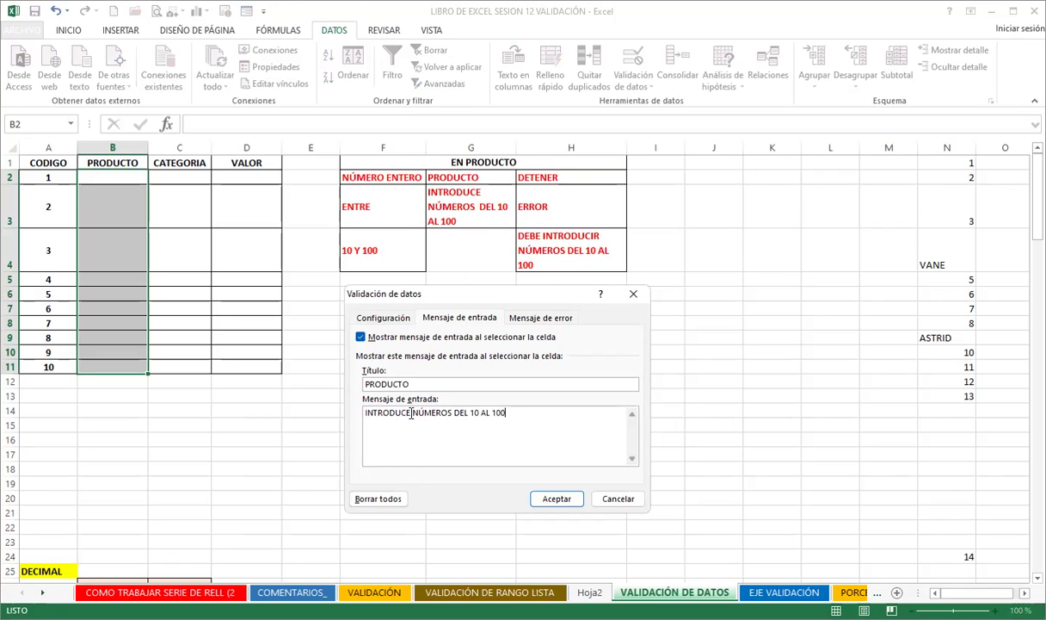
# Set a Detener alert titled ERROR saying 'DEBE INTRODUCIR NÚMEROS DEL 10 AL 100'.
pyautogui.click(544, 318)
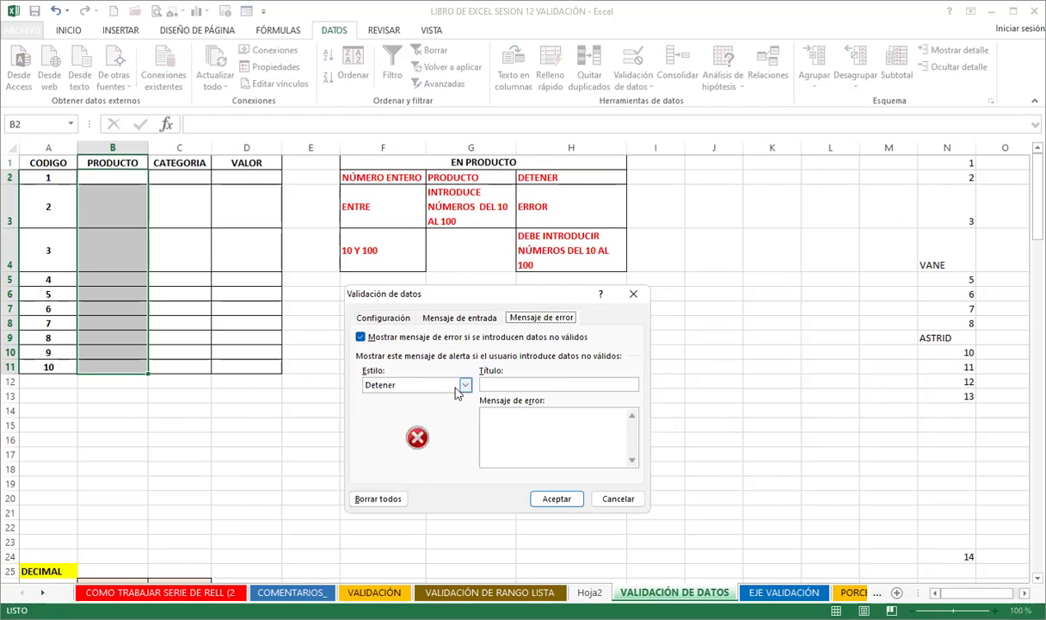
pyautogui.write('ERROR')
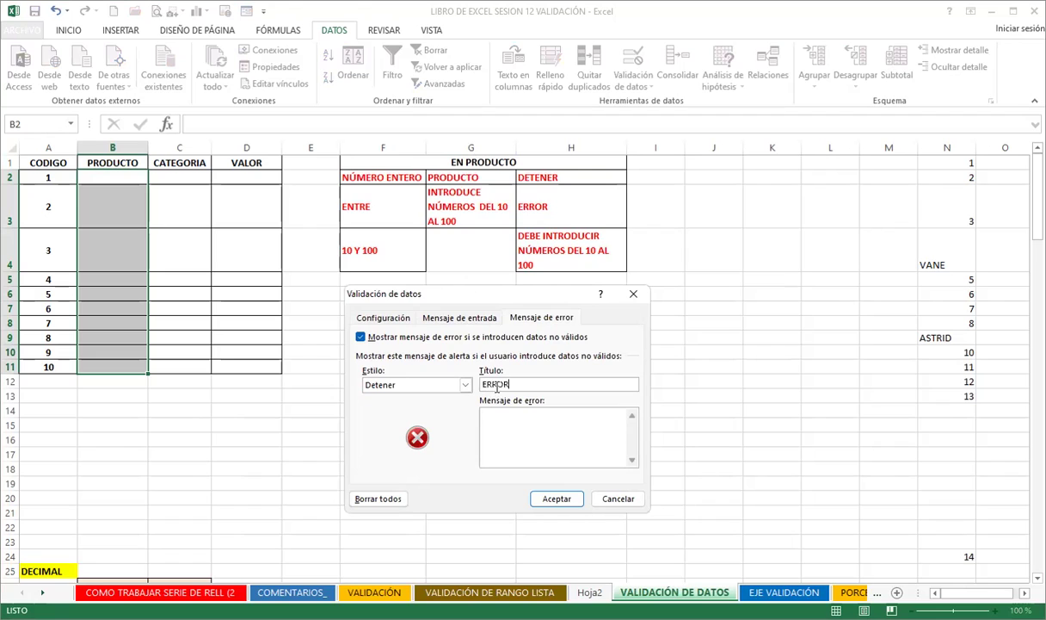
pyautogui.write('DEBE INTROD')
pyautogui.write('UCIR NÚMEROS DEL')
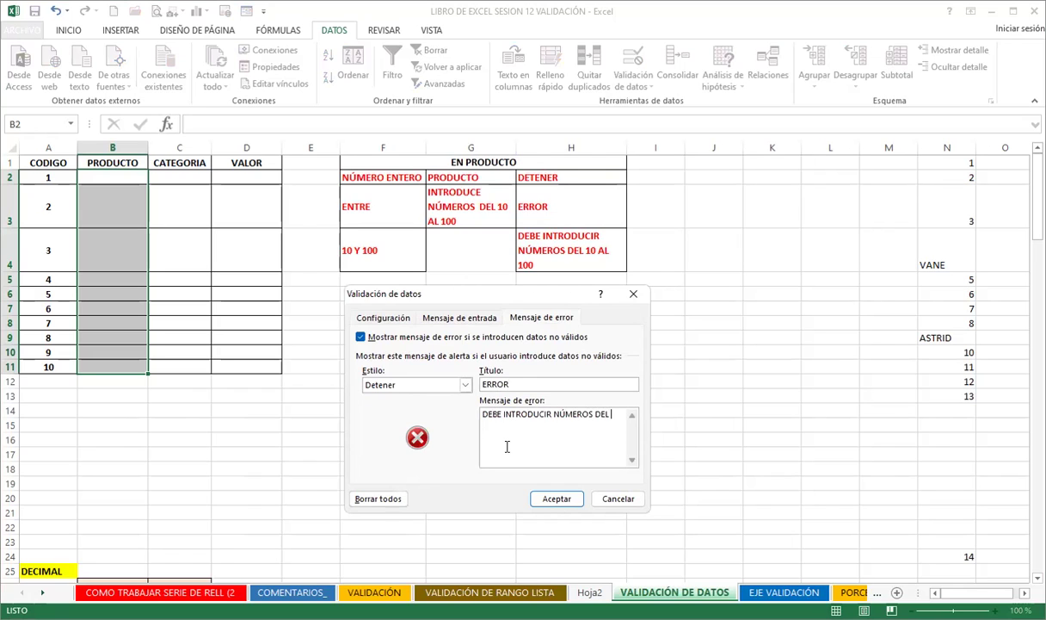
pyautogui.write(' 10 AL 100')
# Apply the rule and test B2: 2 and 3 are rejected, 10 accepted.
pyautogui.click(555, 498)
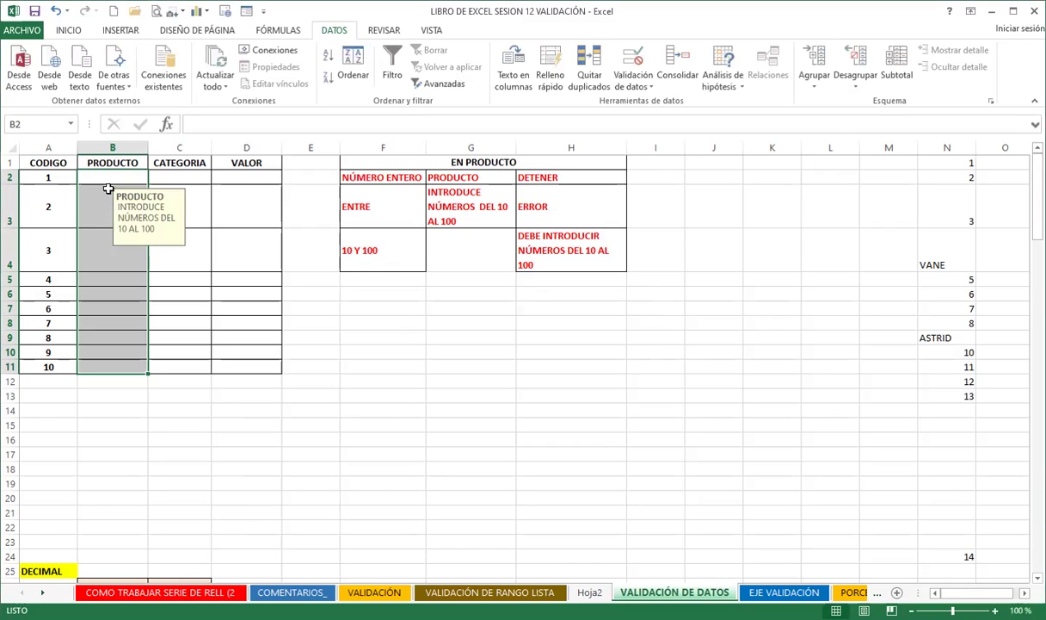
pyautogui.click(106, 178)
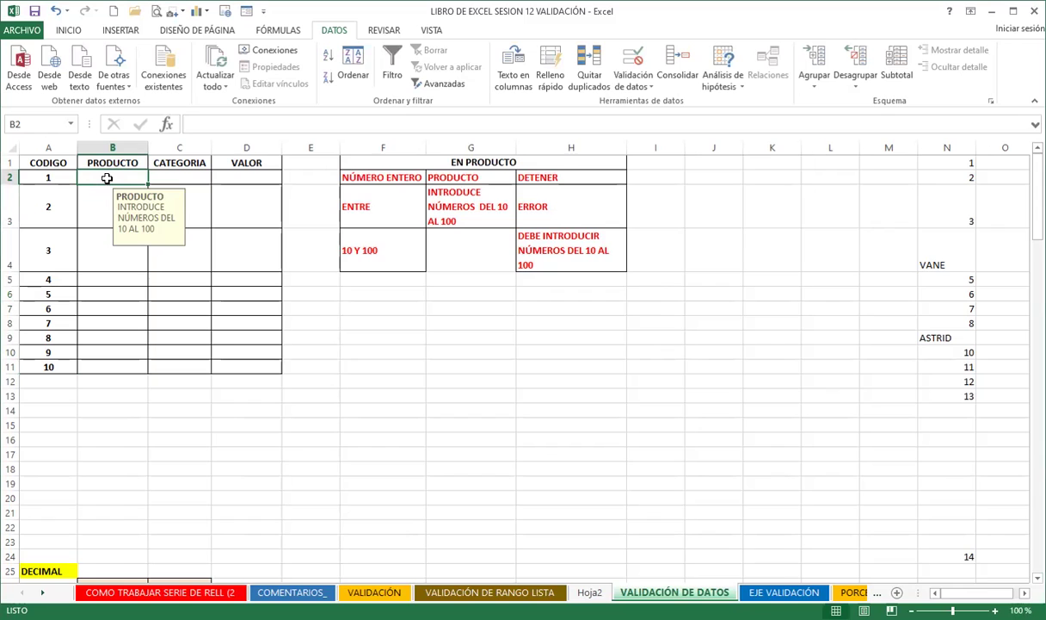
pyautogui.write('2')
pyautogui.press('Return')
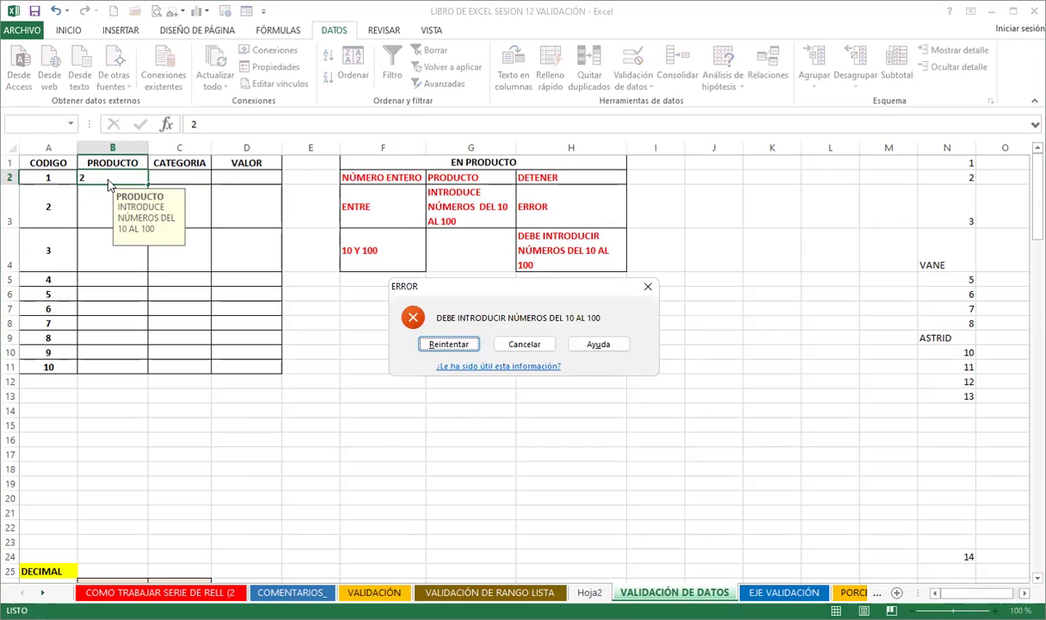
pyautogui.press('Return')
pyautogui.write('3')
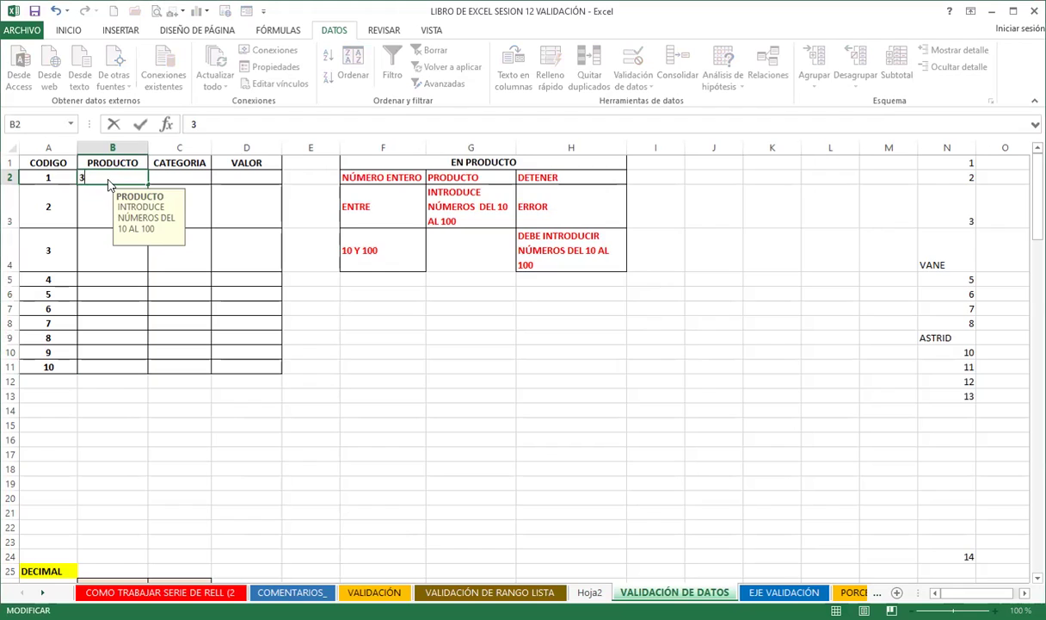
pyautogui.press('Return')
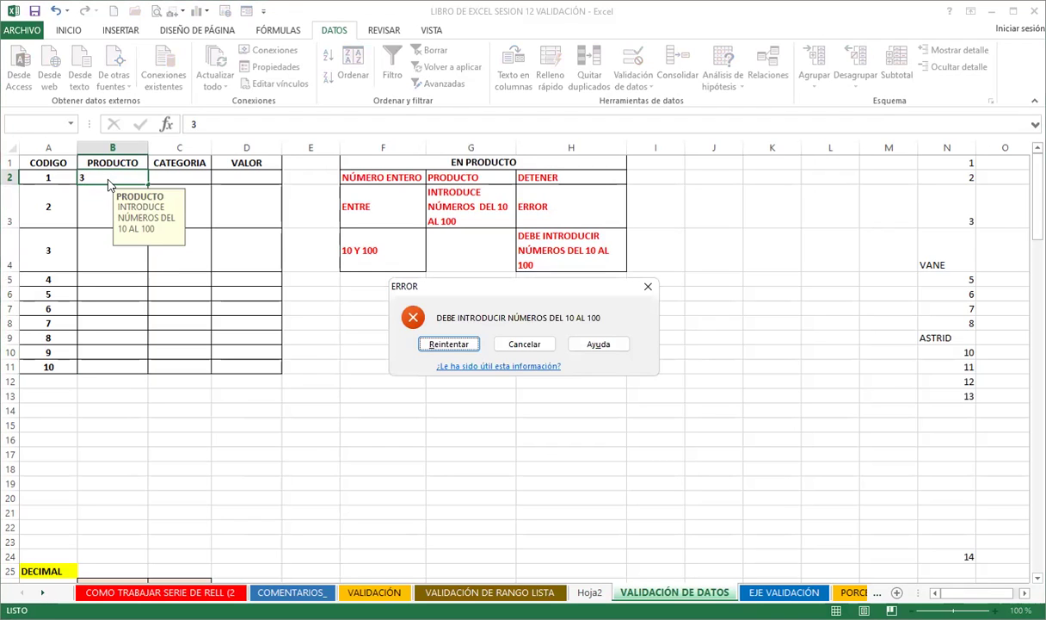
pyautogui.press('Return')
pyautogui.write('10')
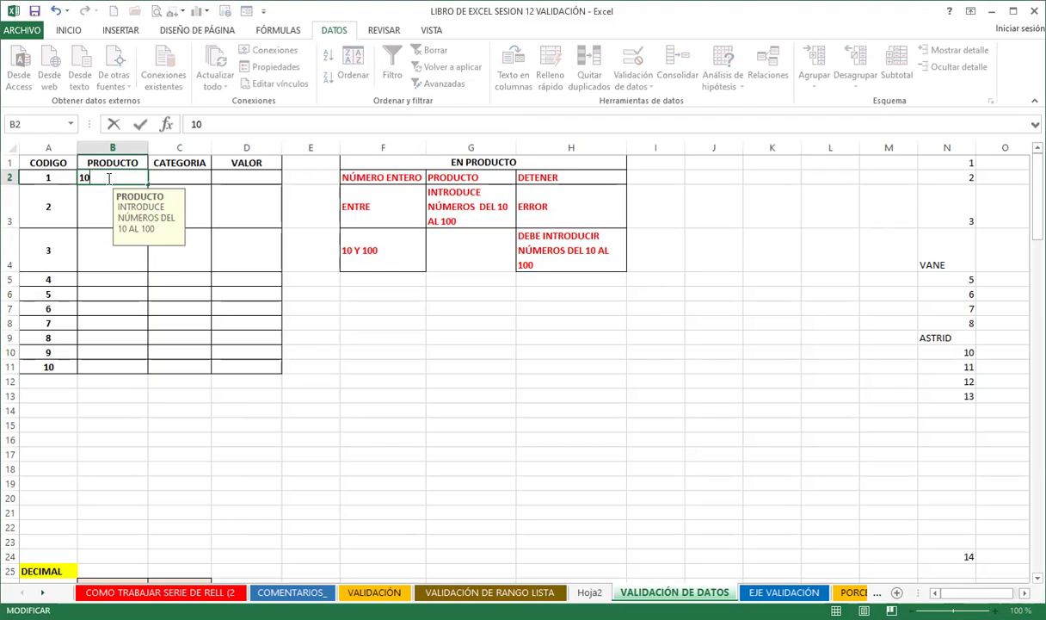
pyautogui.press('Return')
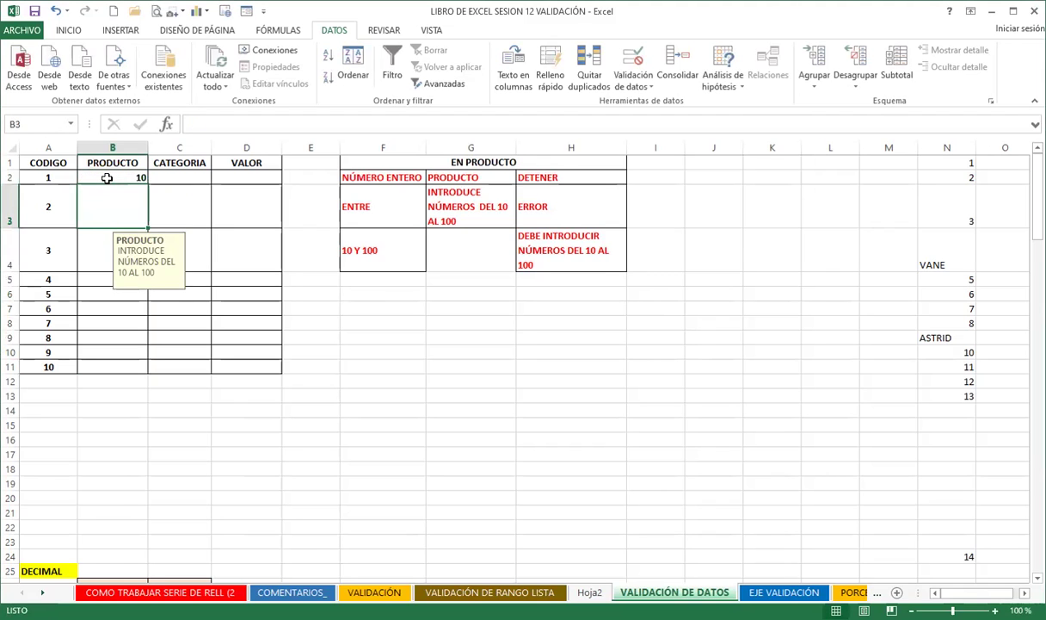
# Enter 15, 100 and 20 in B3:B5.
pyautogui.write('15')
pyautogui.press('Return')
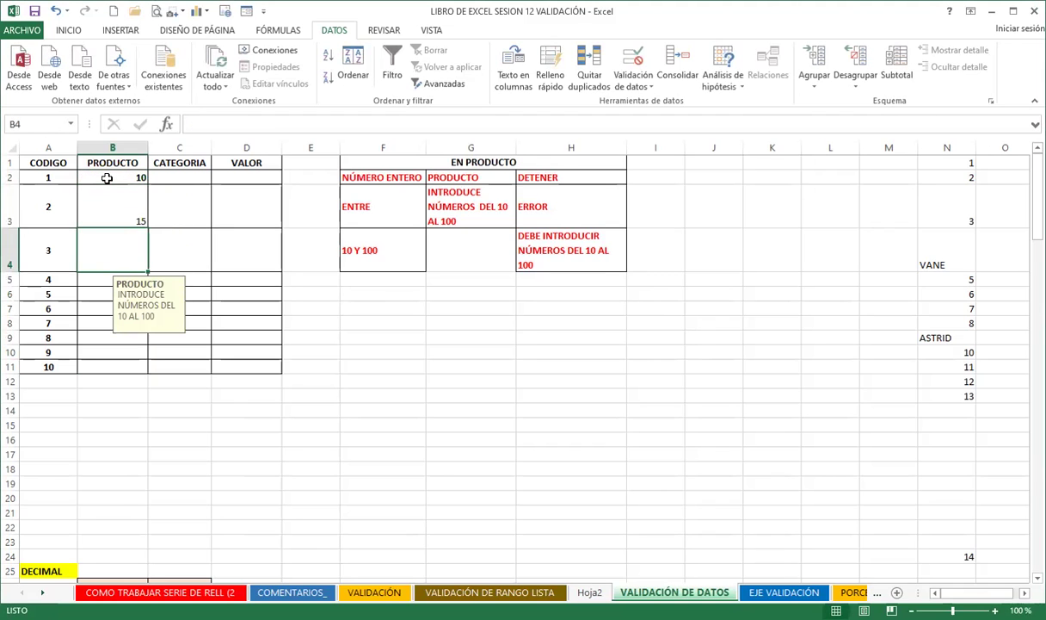
pyautogui.write('100')
pyautogui.press('Return')
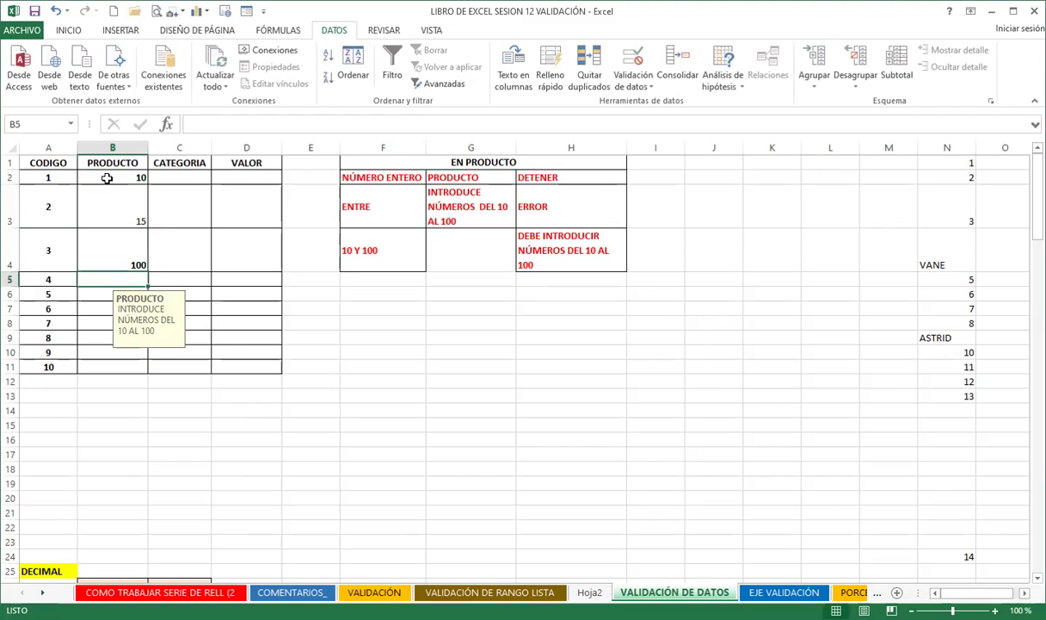
pyautogui.write('20')
pyautogui.press('Return')
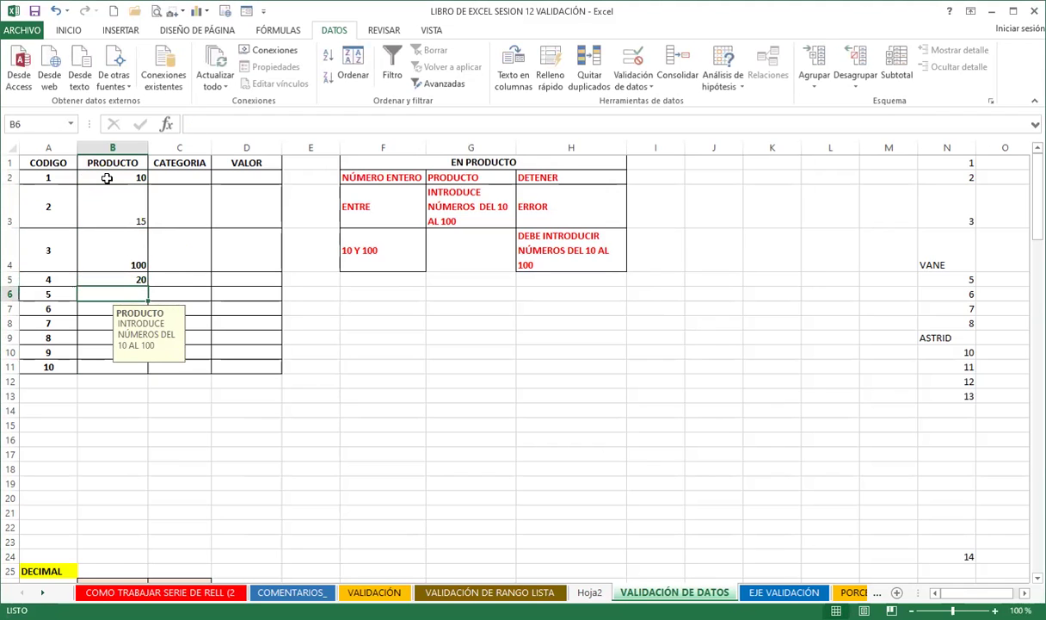
# Test B6 with 101 and 200, both rejected, and finally enter 100.
pyautogui.write('101')
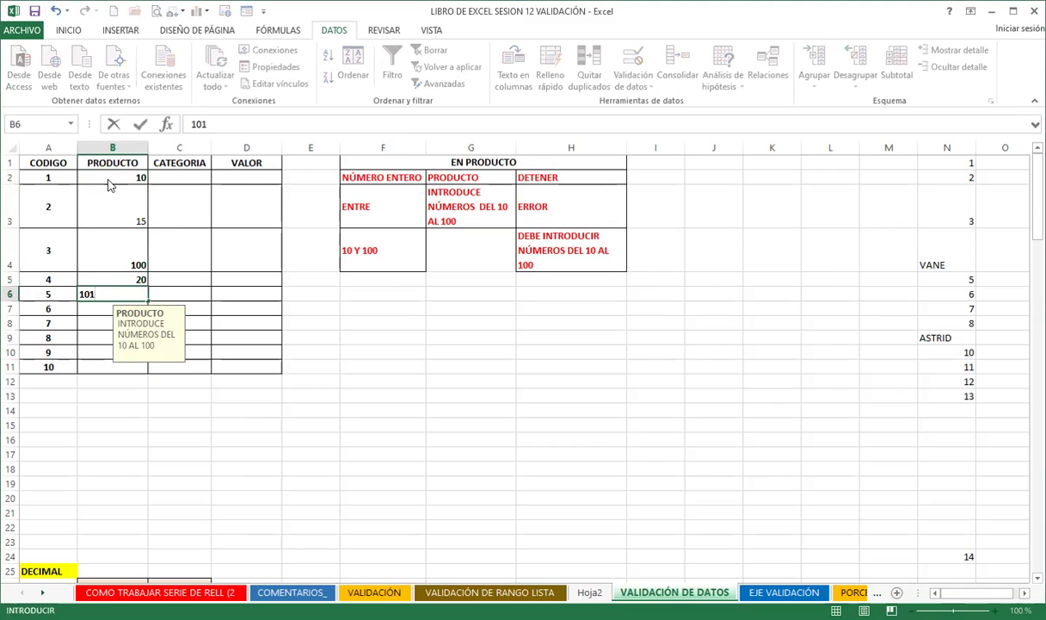
pyautogui.press('Return')
pyautogui.press('Return')
pyautogui.write('200')
pyautogui.press('Return')
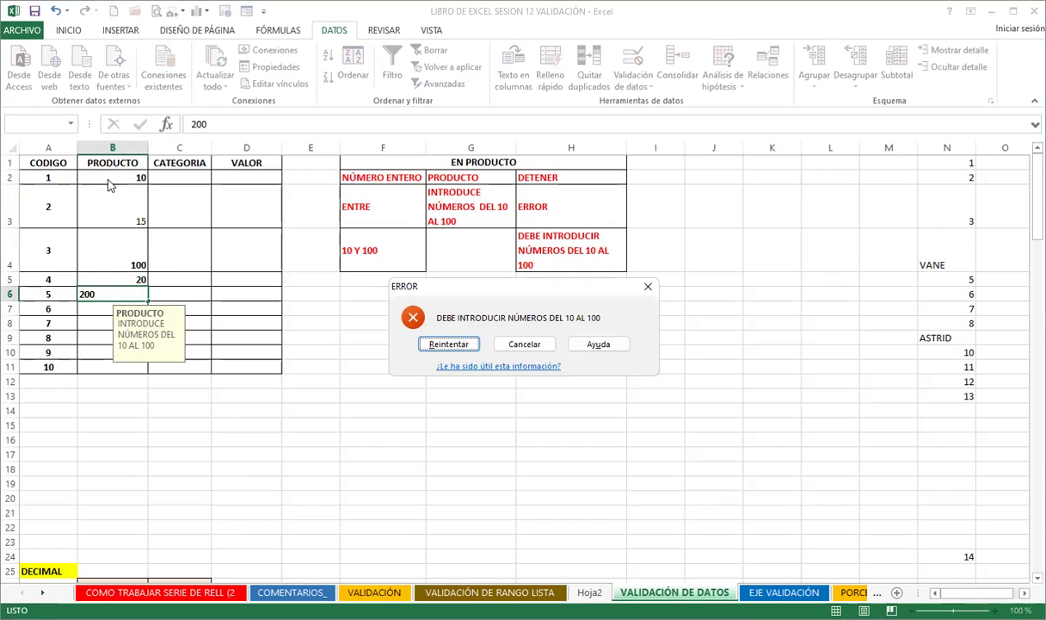
pyautogui.press('Return')
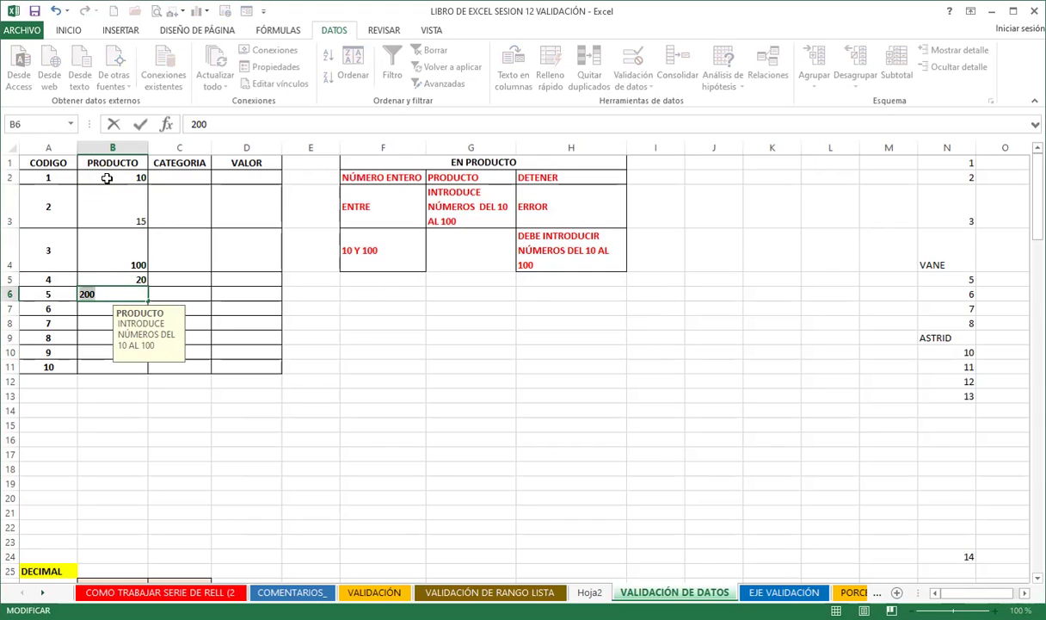
pyautogui.write('20')
pyautogui.press('Return')
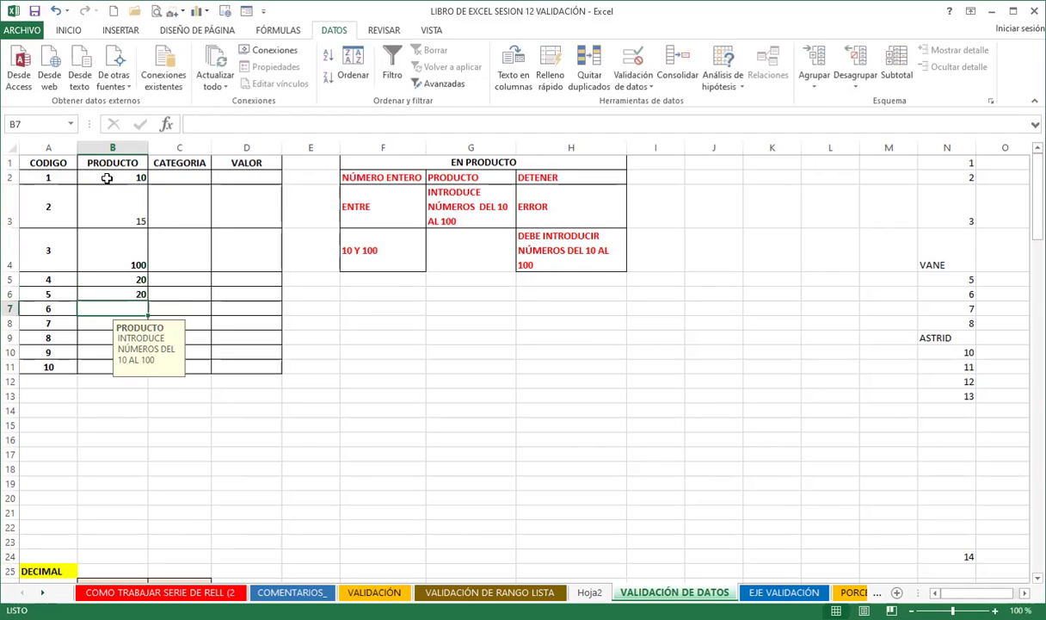
pyautogui.press('Up')
pyautogui.write('100')
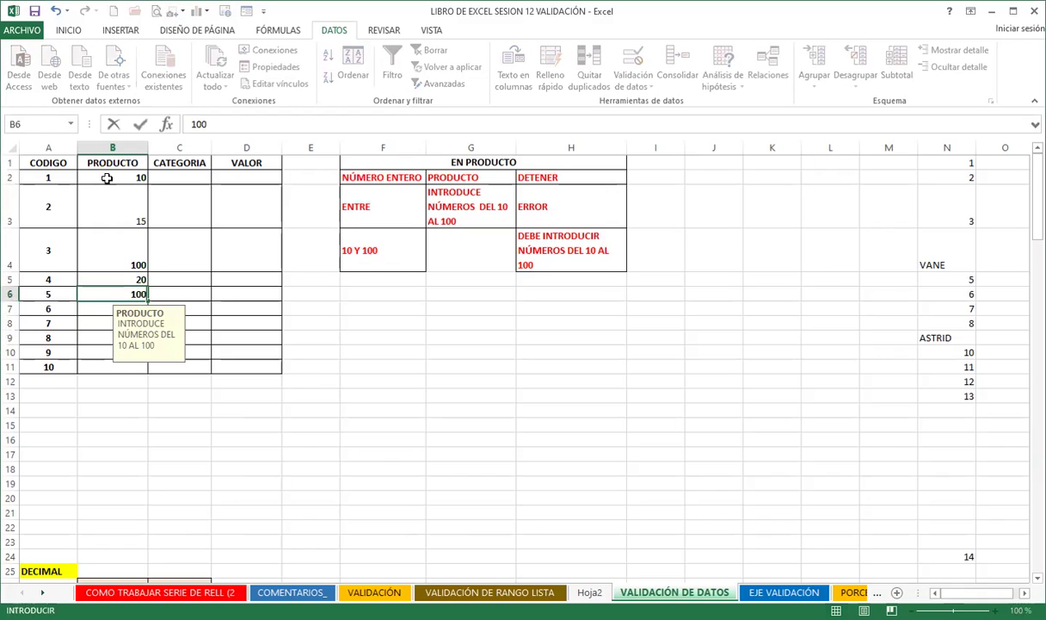
pyautogui.press('Return')
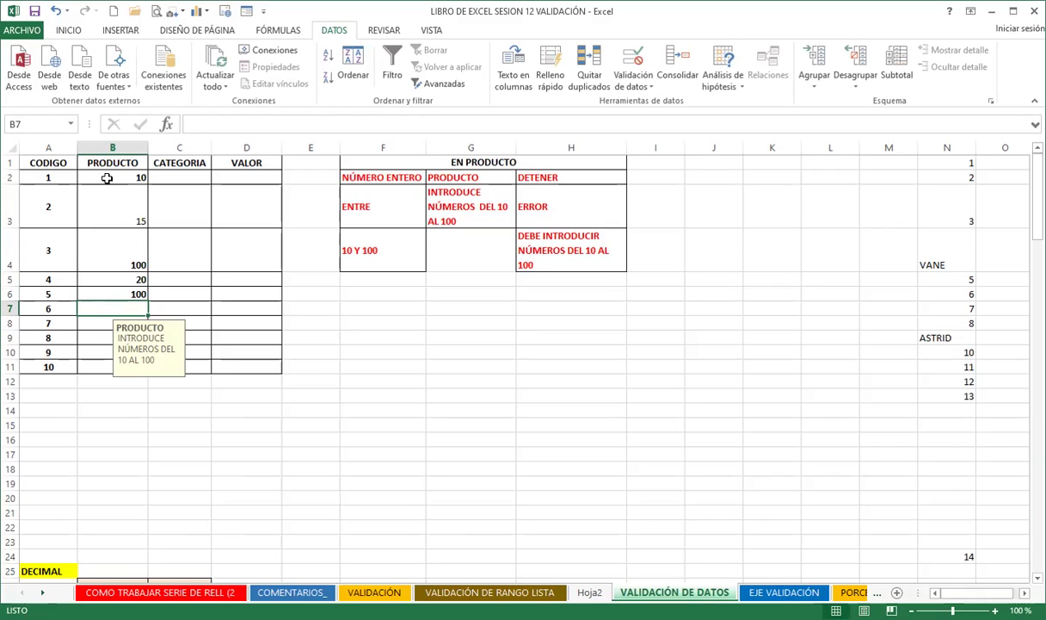
# Try 200 in B7, dismiss the rejection and clear the cell.
pyautogui.write('200')
pyautogui.press('Return')
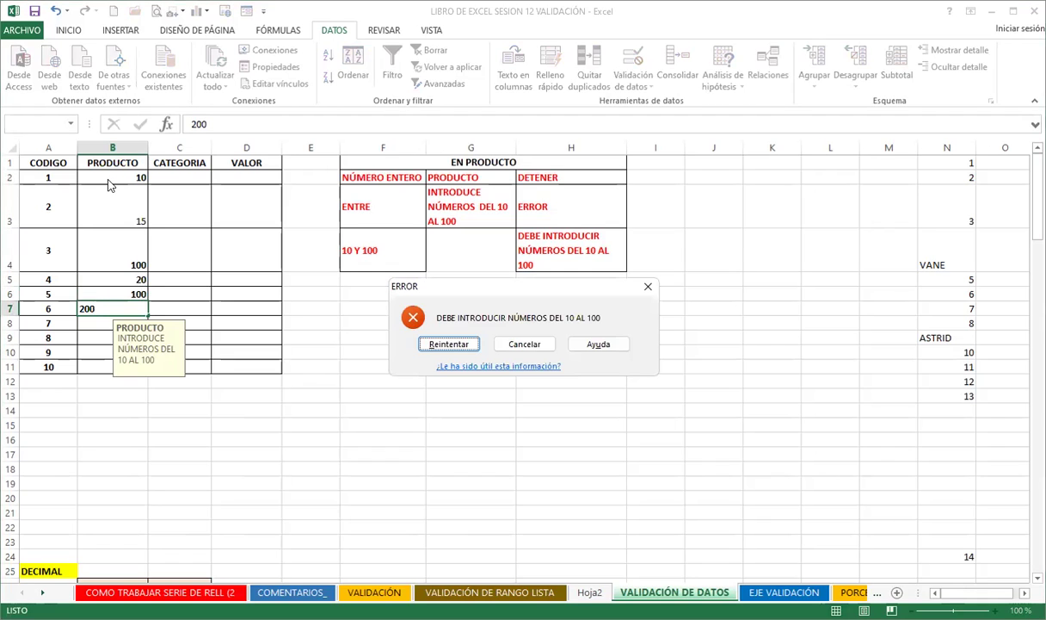
pyautogui.press('Return')
pyautogui.press('BackSpace')
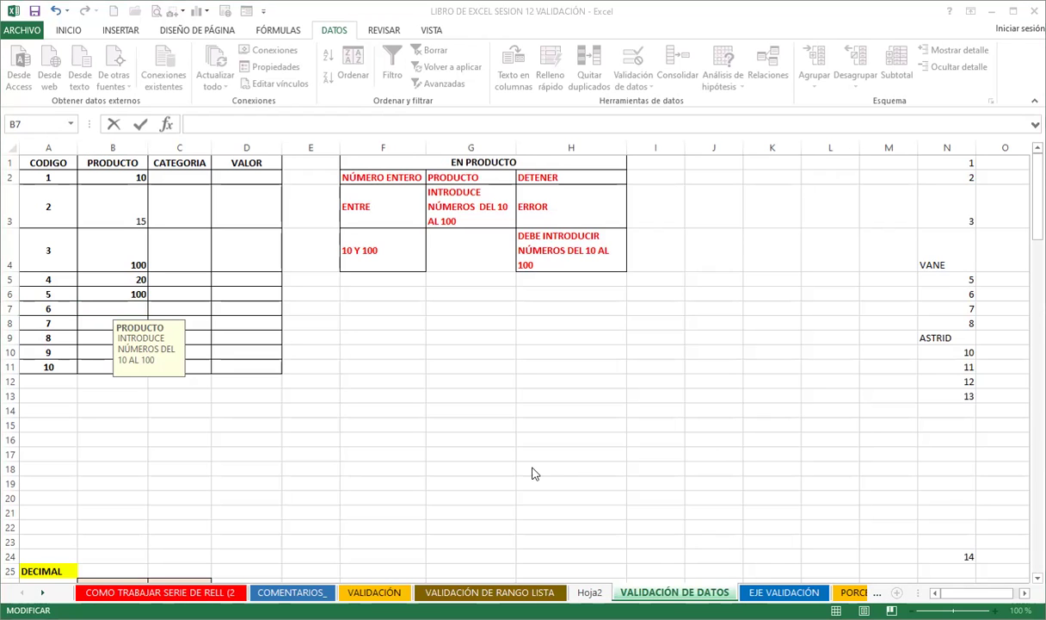
# On the EJE VALIDACIÓN sheet, delete the VENTAS values in C2:C13.
pyautogui.click(779, 592)
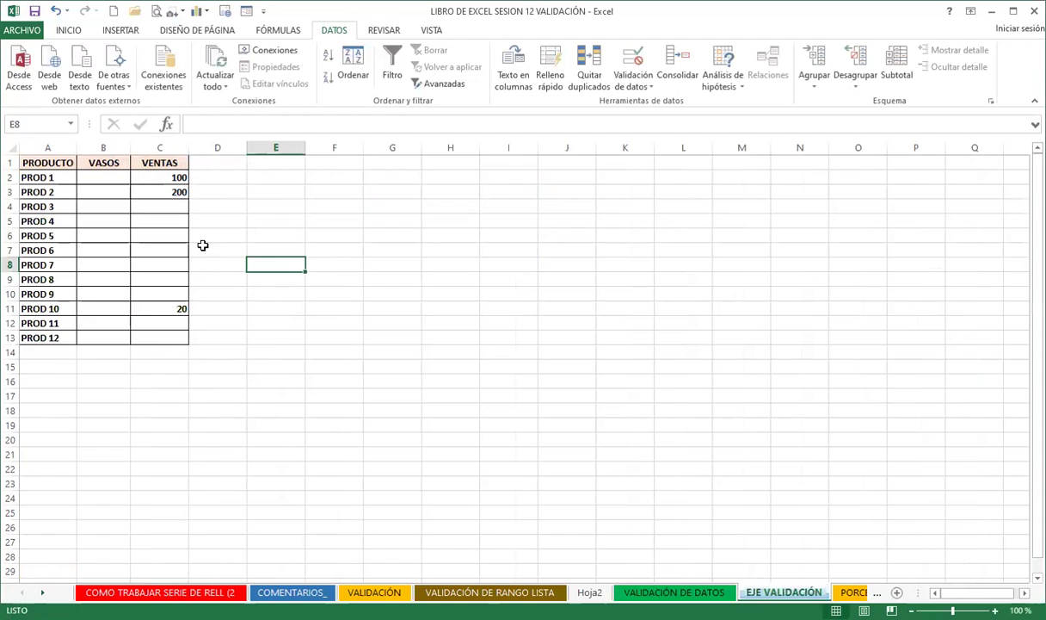
pyautogui.moveTo(170, 176); pyautogui.dragTo(164, 351)
pyautogui.press('Delete')
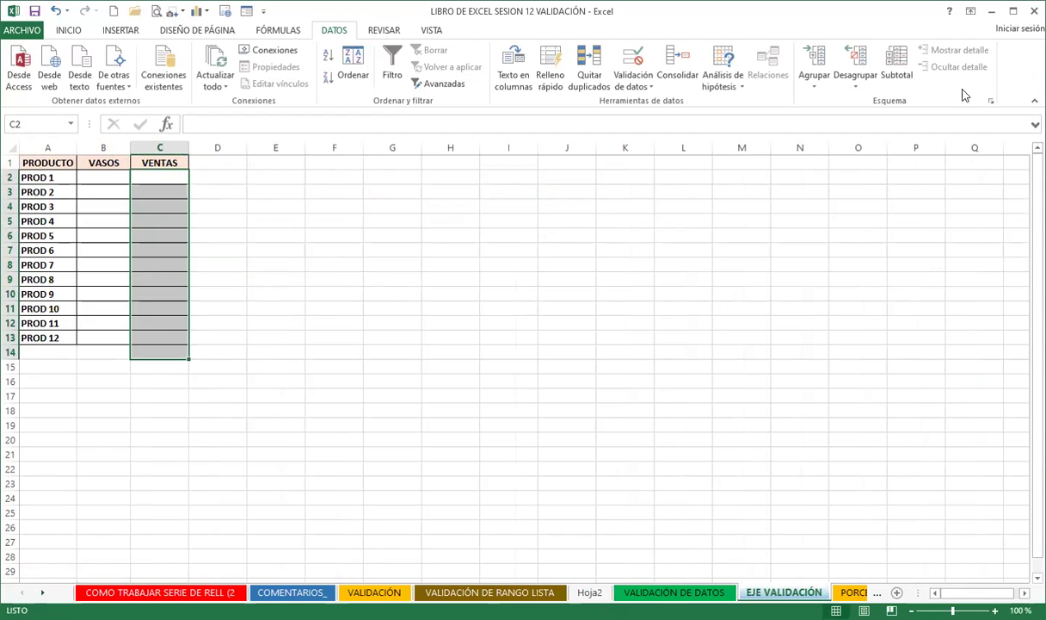
# Remove all existing data validation from the selected VENTAS cells.
pyautogui.click(641, 61)
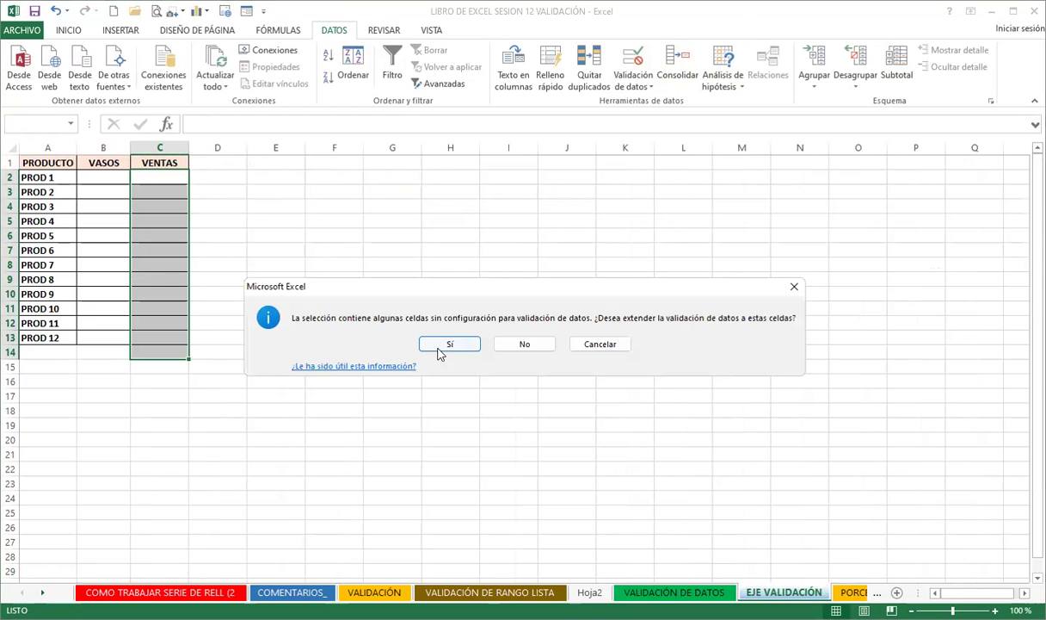
pyautogui.click(437, 348)
pyautogui.click(399, 502)
pyautogui.click(557, 498)
pyautogui.click(393, 293)
pyautogui.click(161, 192)
pyautogui.click(163, 175)
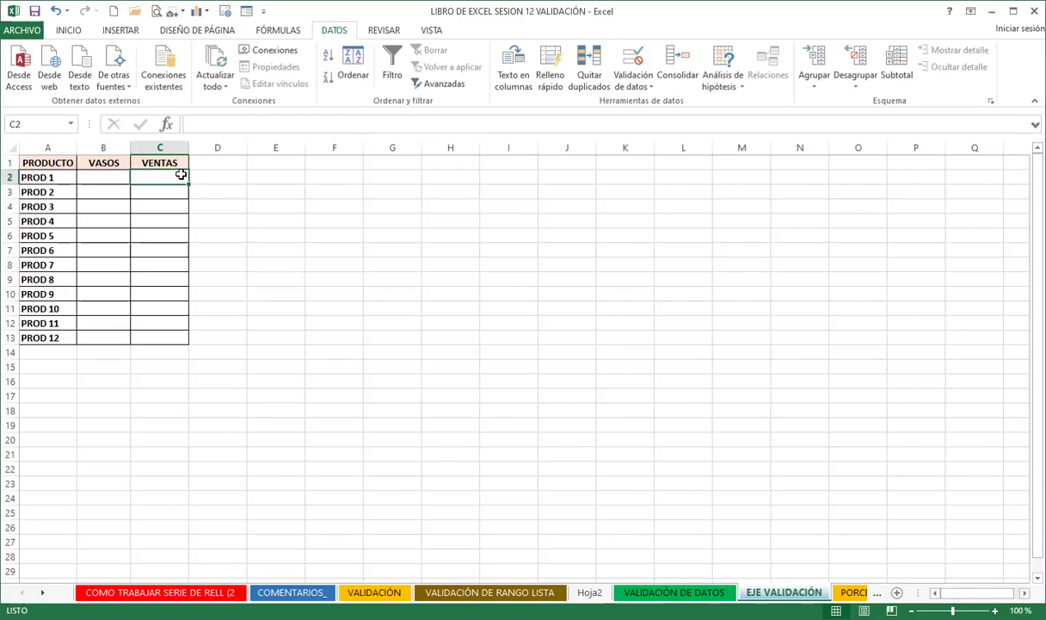
# Set the VENTAS cells' validation to allow a Personalizada (custom) rule.
pyautogui.moveTo(176, 173); pyautogui.dragTo(171, 338)
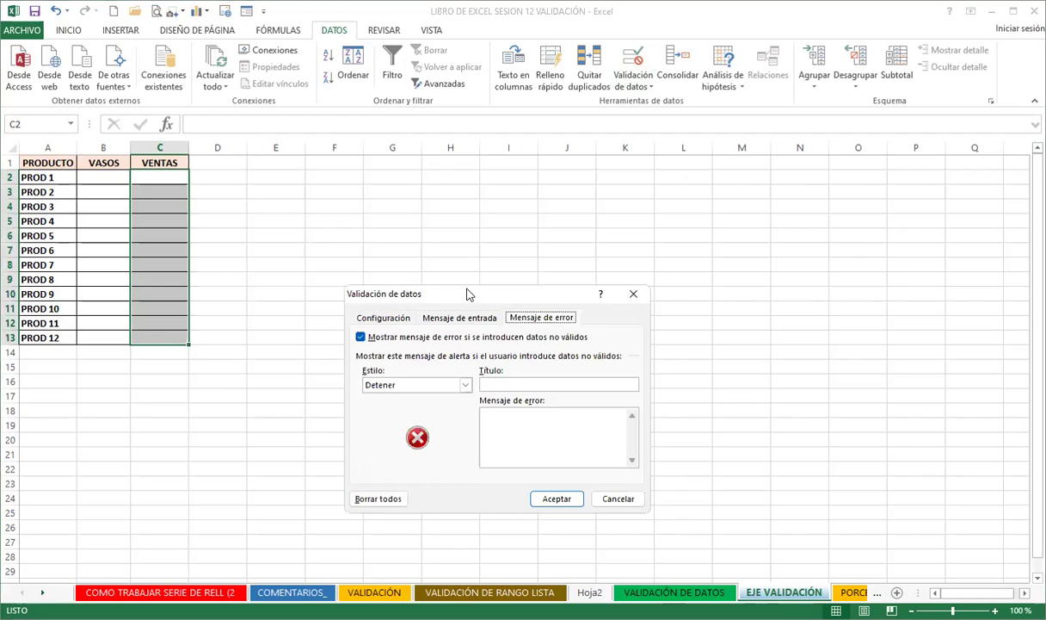
pyautogui.click(403, 257)
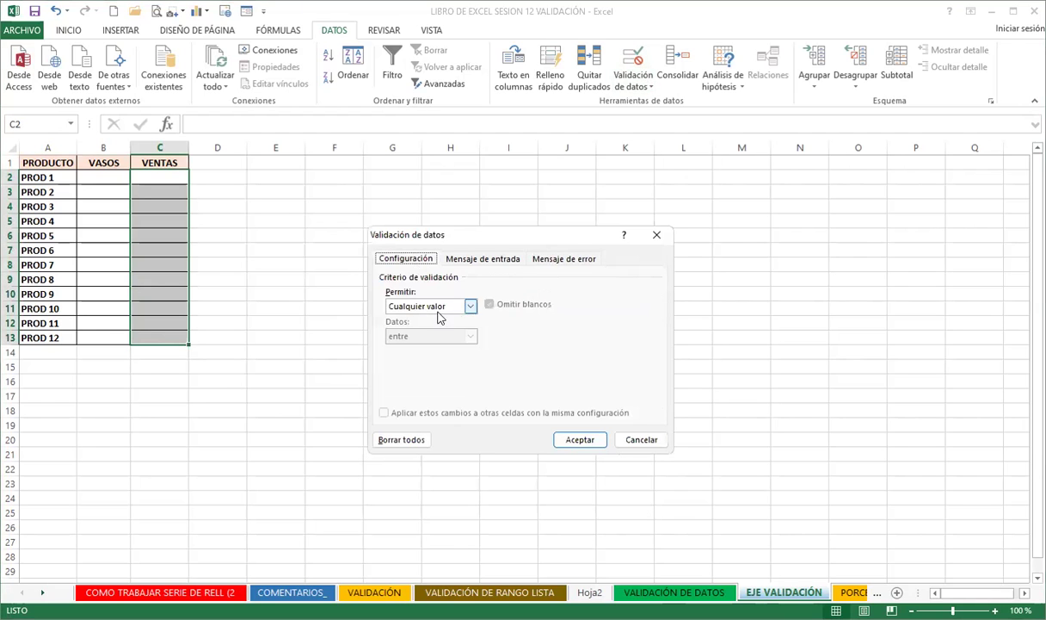
pyautogui.click(470, 306)
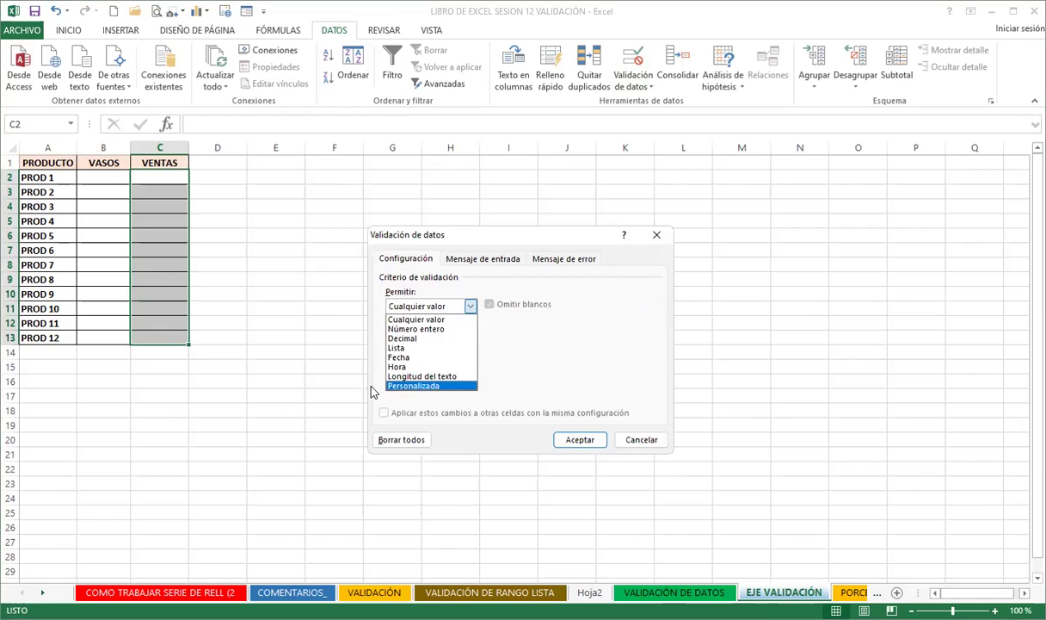
pyautogui.click(416, 385)
# Enter the custom validation formula =B2>0 for the VENTAS cells.
pyautogui.click(418, 364)
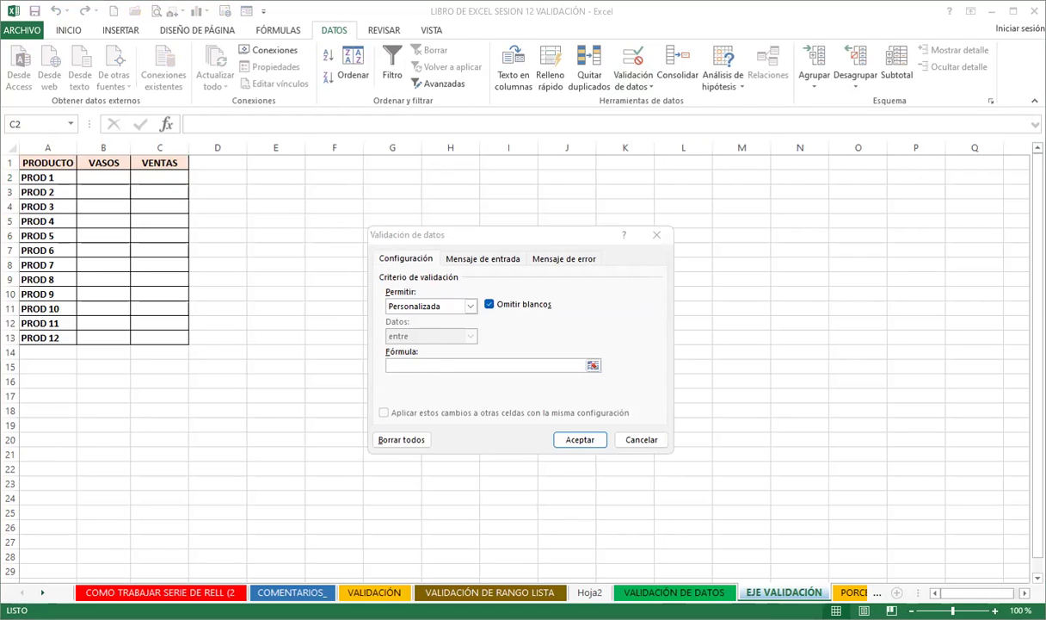
pyautogui.click(482, 365)
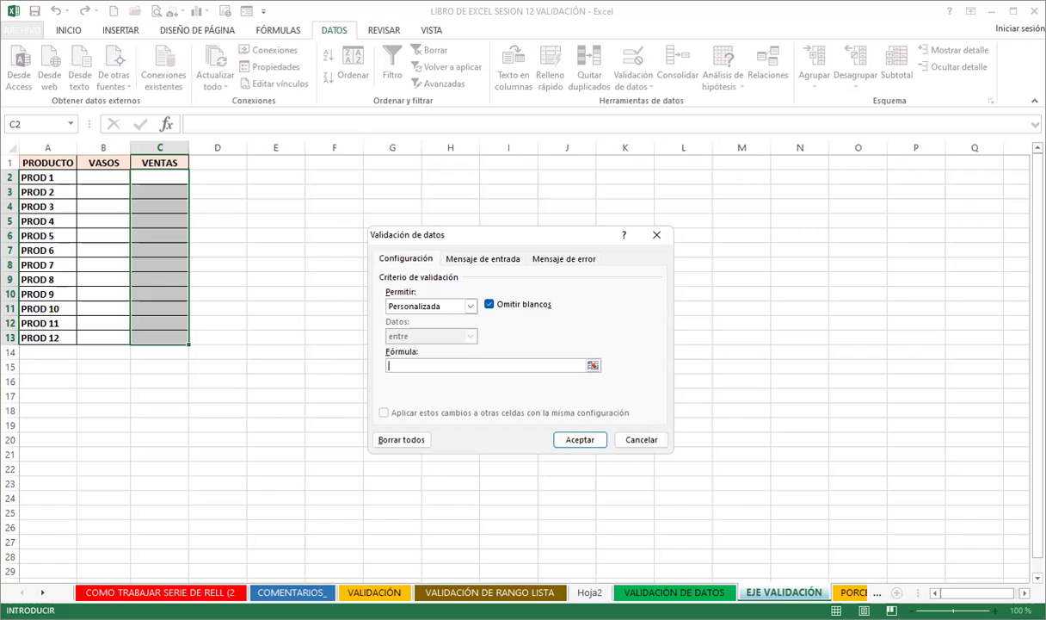
pyautogui.write('=')
pyautogui.click(94, 177)
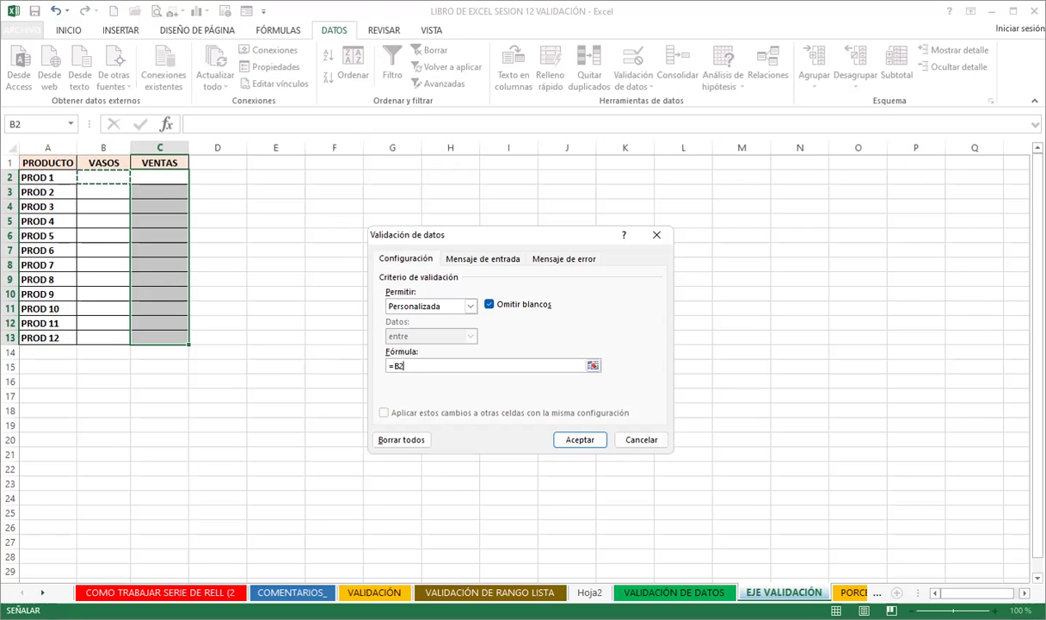
pyautogui.write('62')
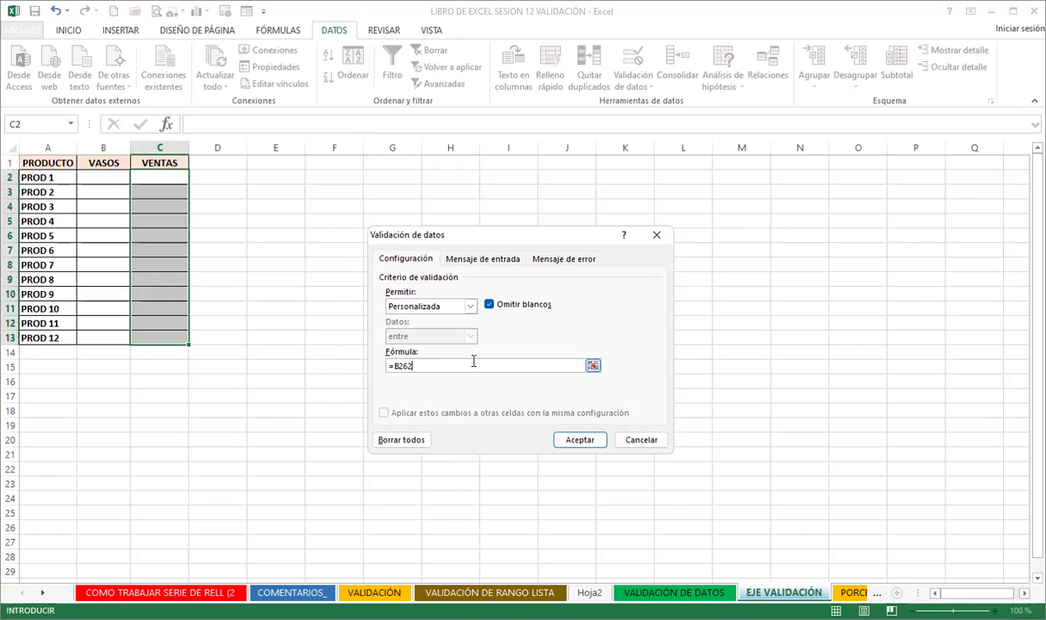
pyautogui.press('BackSpace')
pyautogui.press('BackSpace')
pyautogui.write('>')
pyautogui.write('0')
pyautogui.click(564, 259)
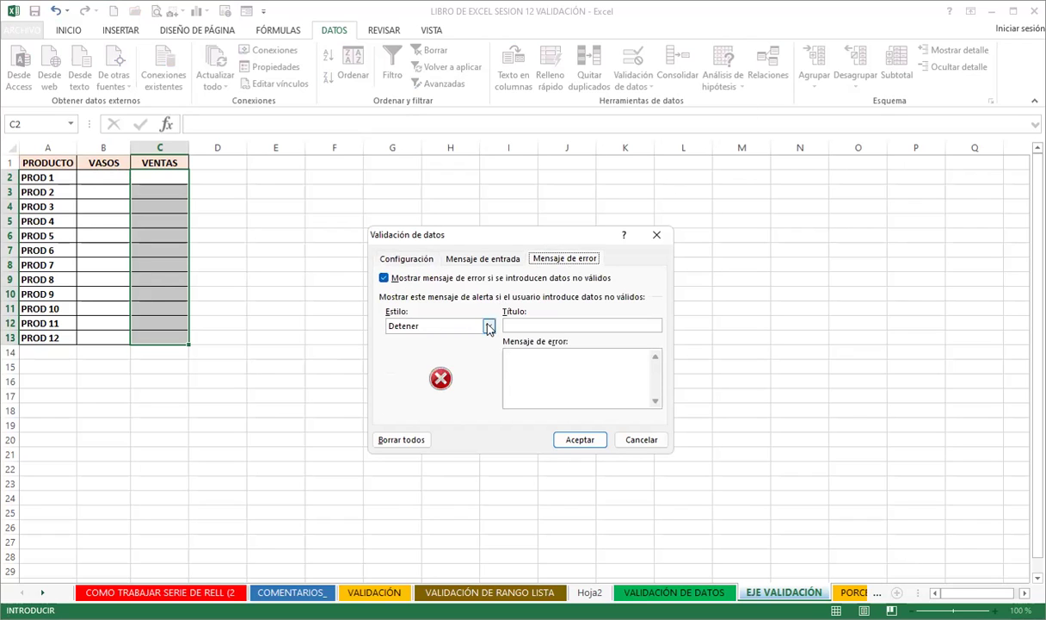
# Title the stop alert NO SE PUEDE and paste the 15-day out-of-stock error message.
pyautogui.click(525, 325)
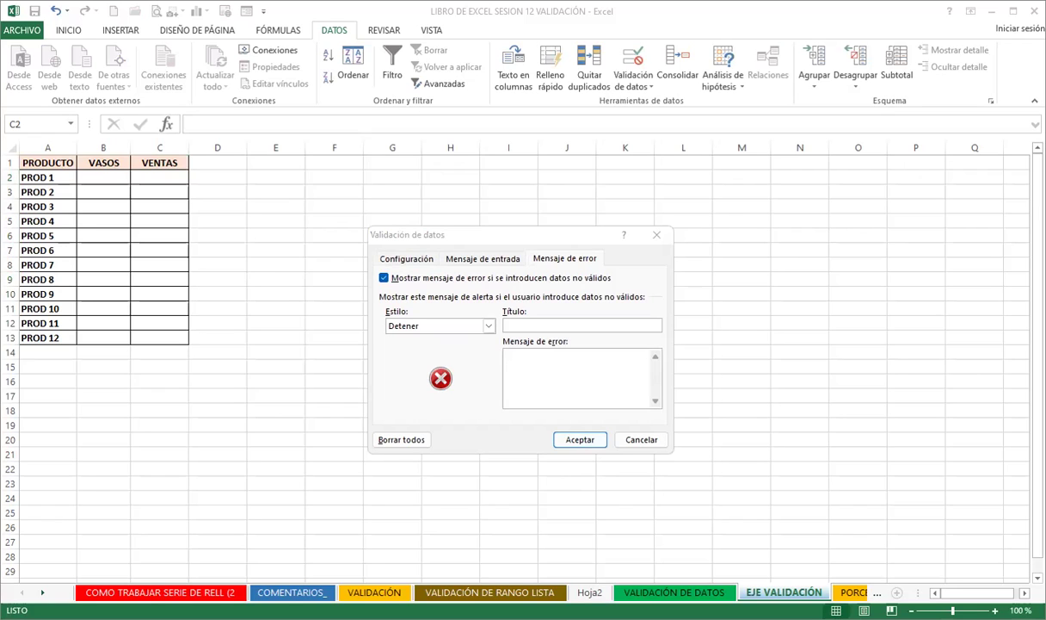
pyautogui.click(523, 376)
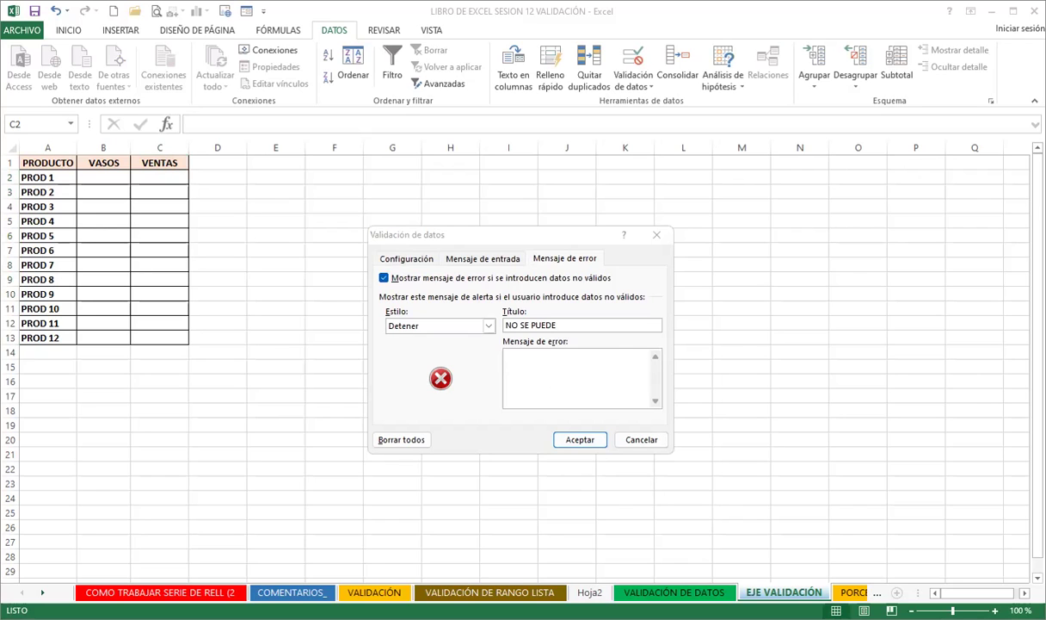
pyautogui.click(537, 370)
pyautogui.hotkey('ctrl', 'v')
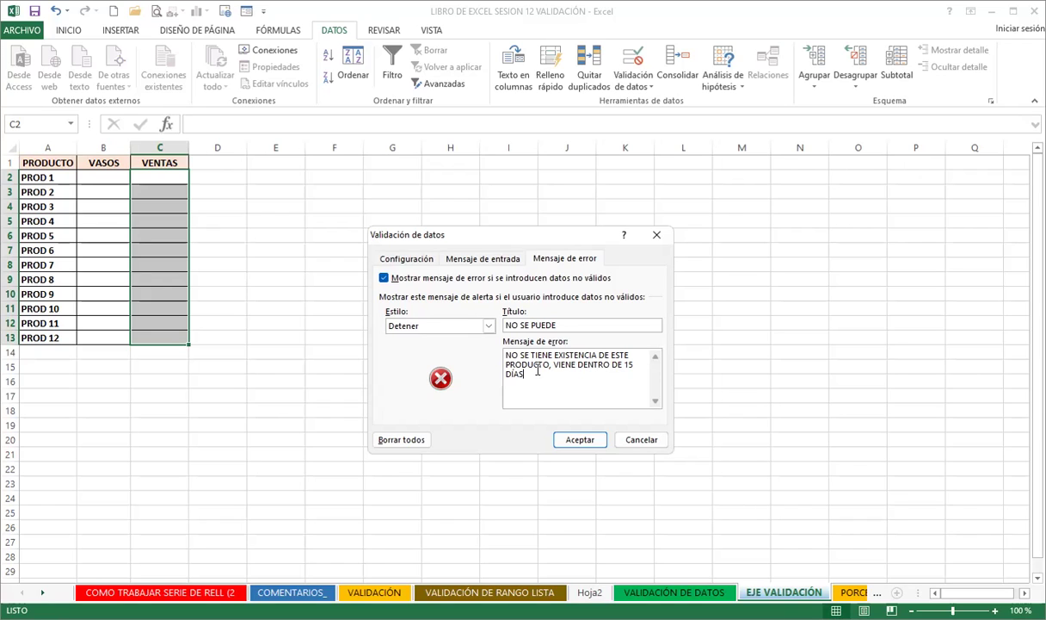
# Apply the VENTAS rule, then enter 10 in C2 and 20 in C3.
pyautogui.click(572, 435)
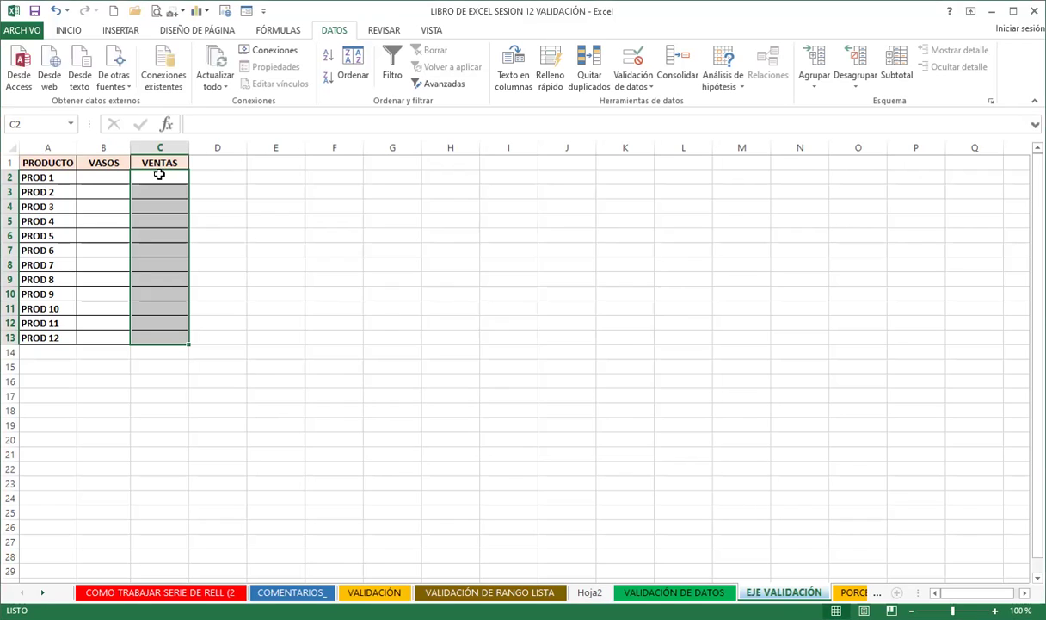
pyautogui.click(159, 174)
pyautogui.write('10')
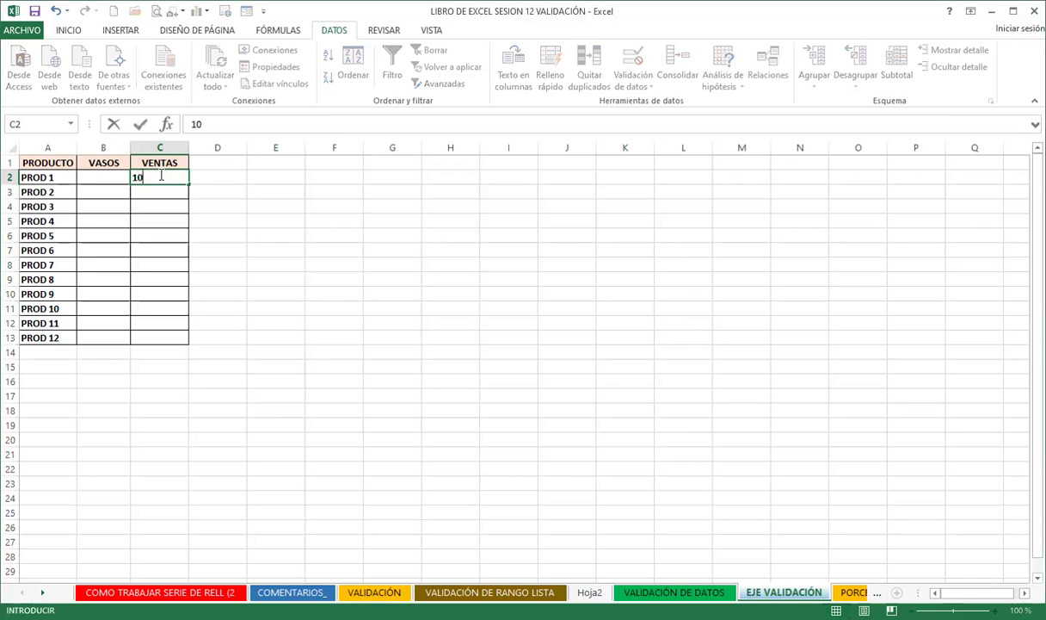
pyautogui.press('Return')
pyautogui.write('20')
pyautogui.press('Return')
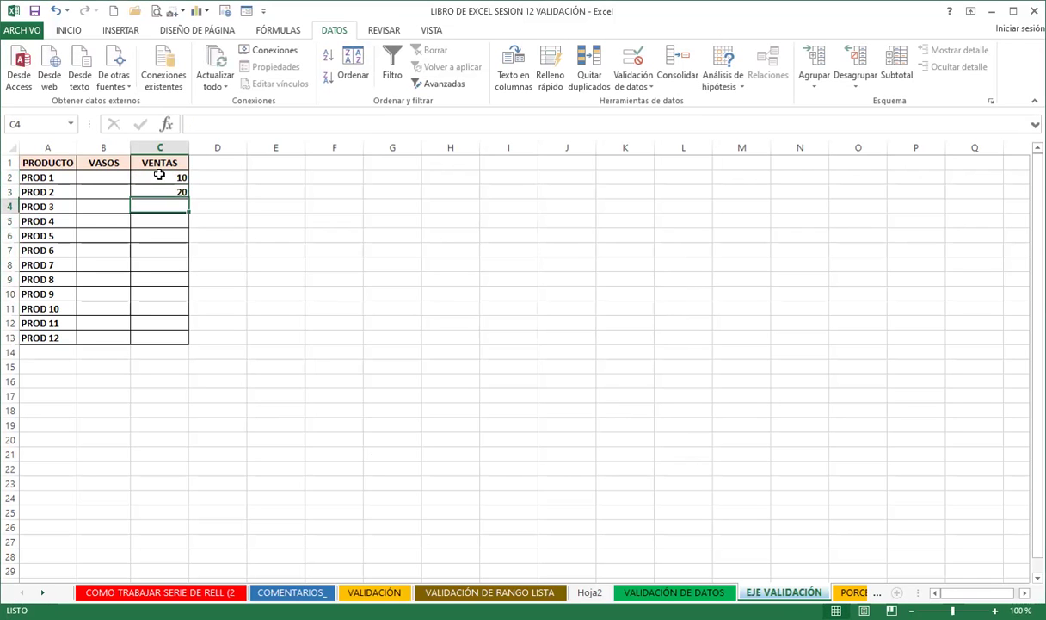
# Try 40 in C4, retry at the NO SE PUEDE alert, and clear the rejected entry.
pyautogui.write('40')
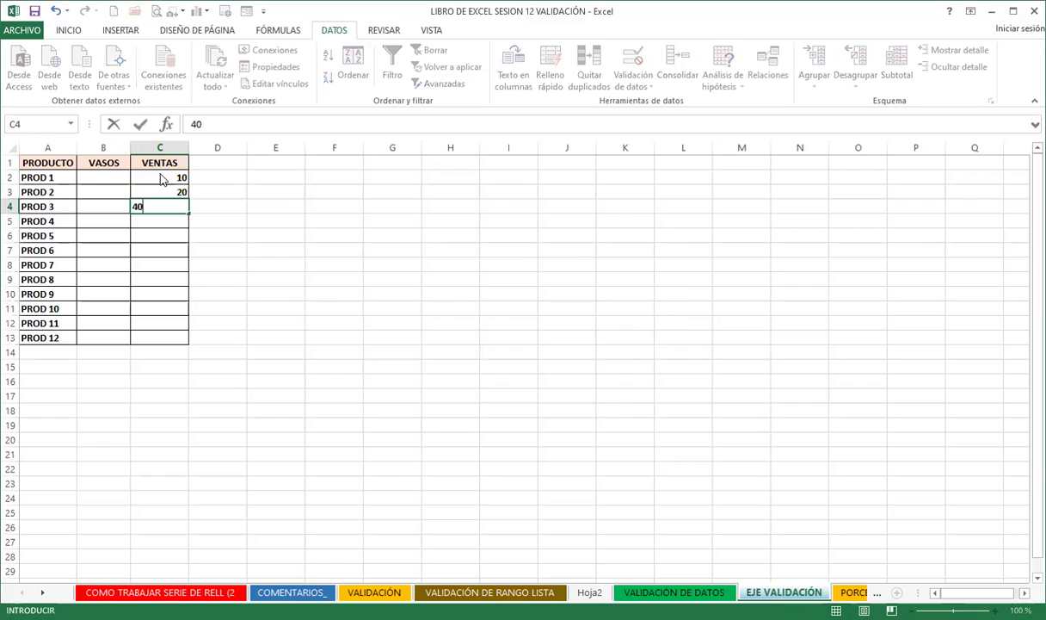
pyautogui.press('Return')
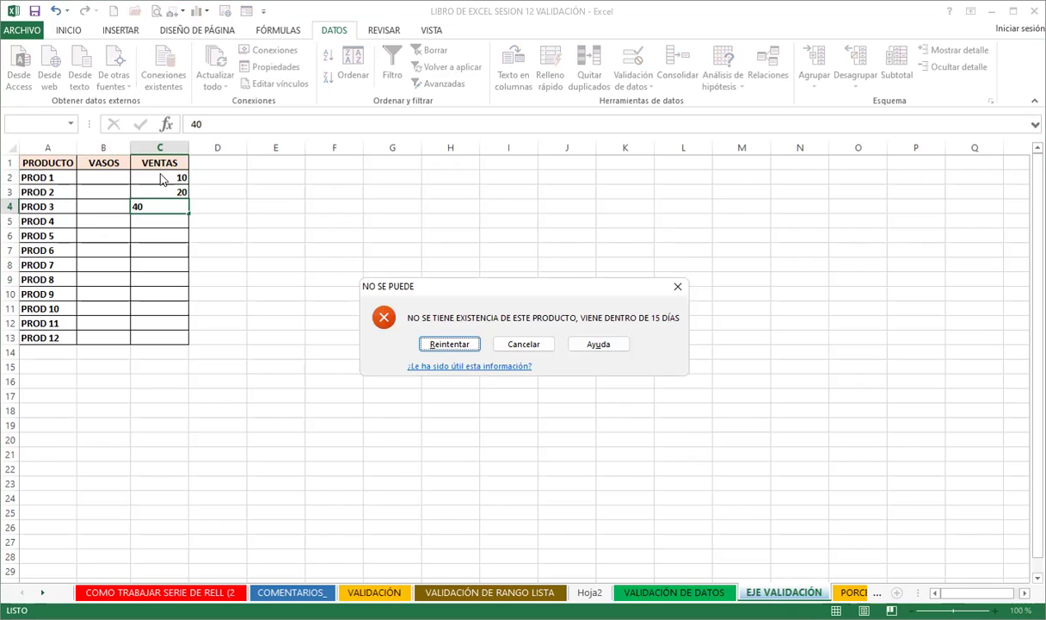
pyautogui.press('Return')
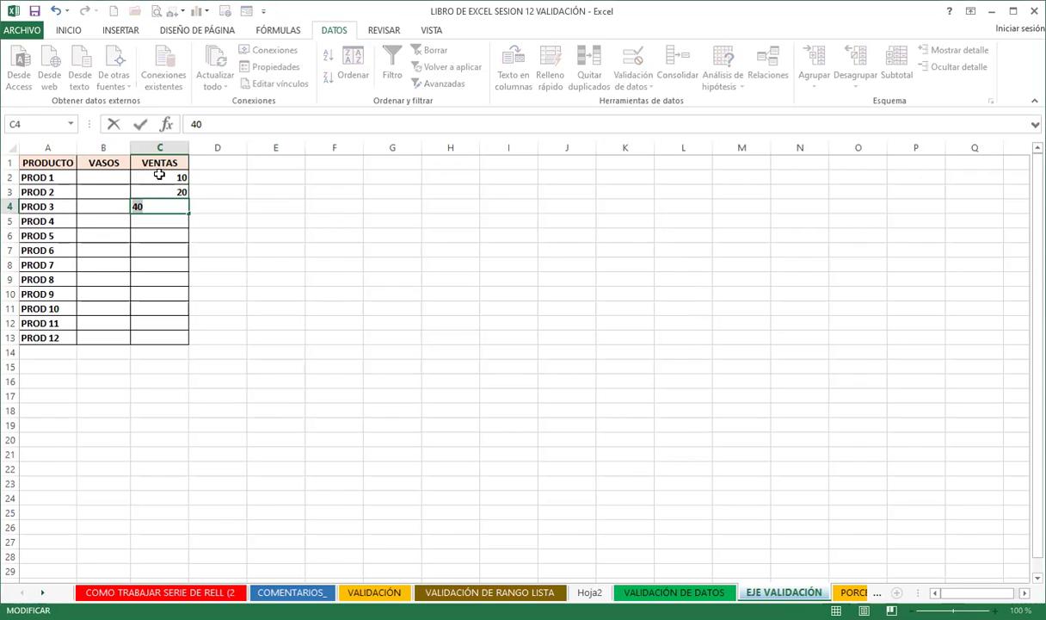
pyautogui.press('BackSpace')
# Make the VASOS values in B2:B13 red.
pyautogui.moveTo(117, 175); pyautogui.dragTo(119, 335)
pyautogui.click(62, 33)
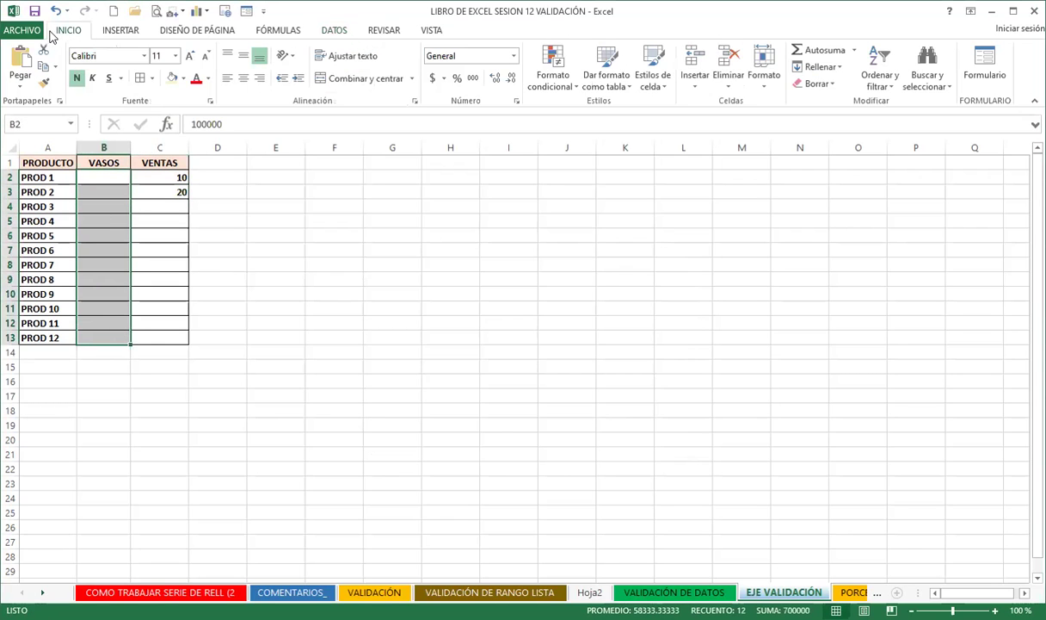
pyautogui.click(196, 77)
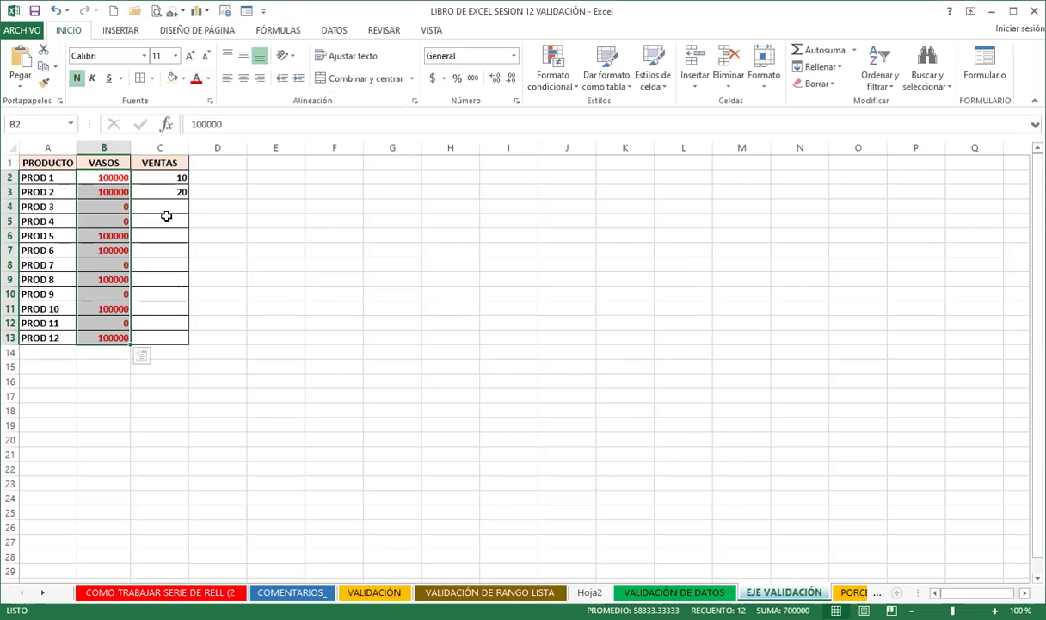
# Try entering 10 in C4, then cancel after the stop alert rejects it.
pyautogui.click(164, 210)
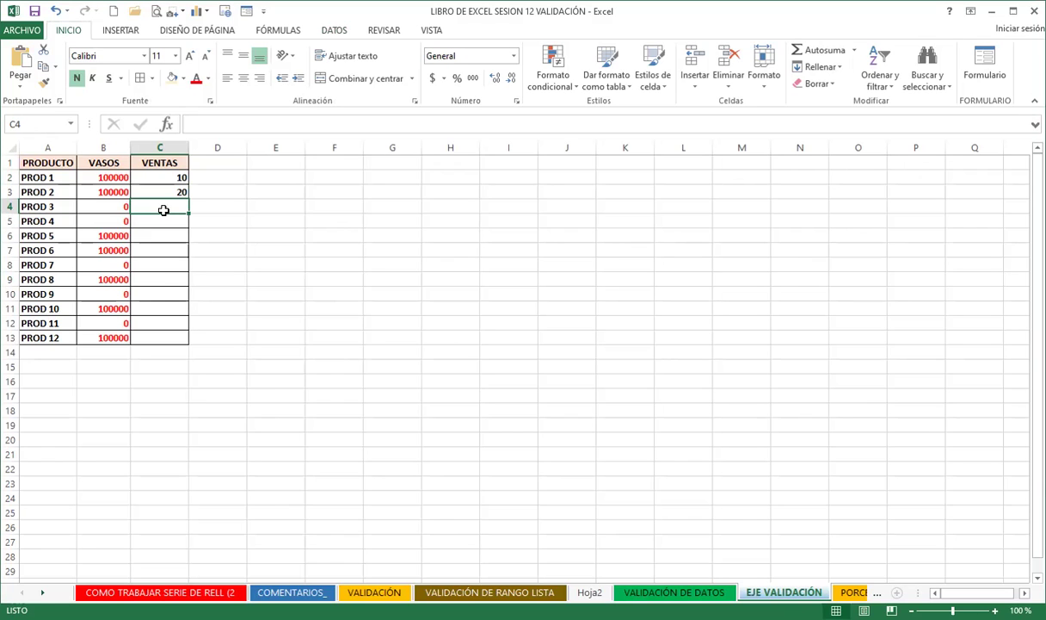
pyautogui.write('10')
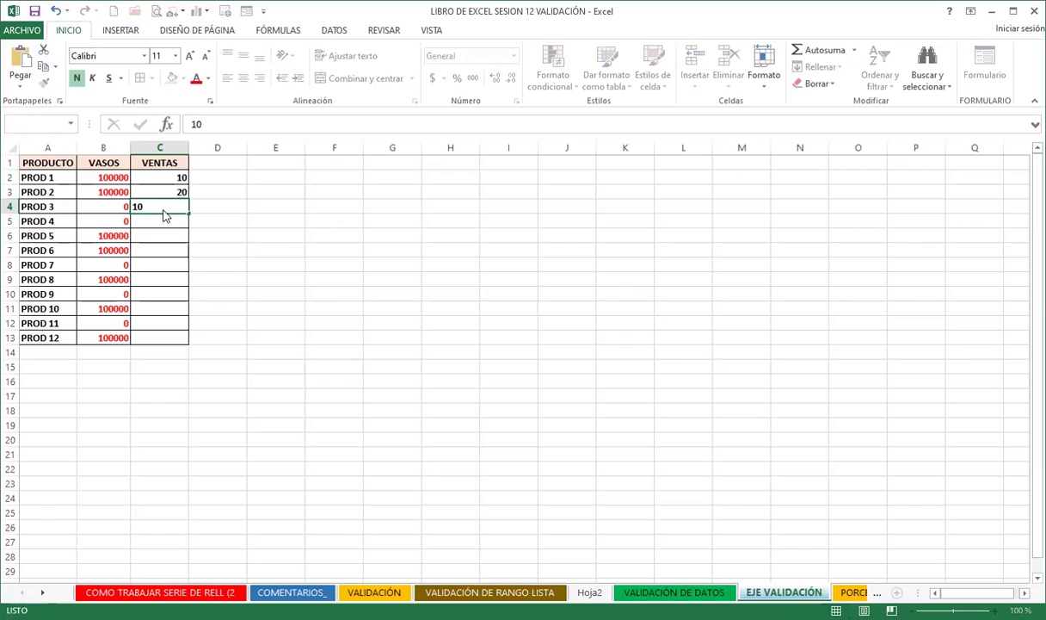
pyautogui.press('Return')
pyautogui.press('Return')
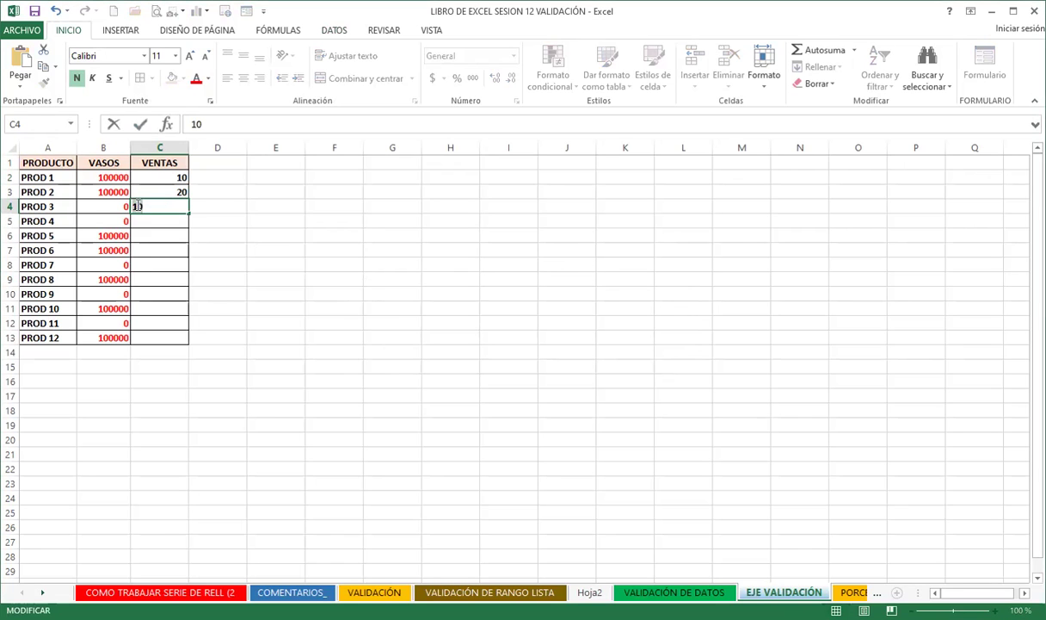
pyautogui.press('Return')
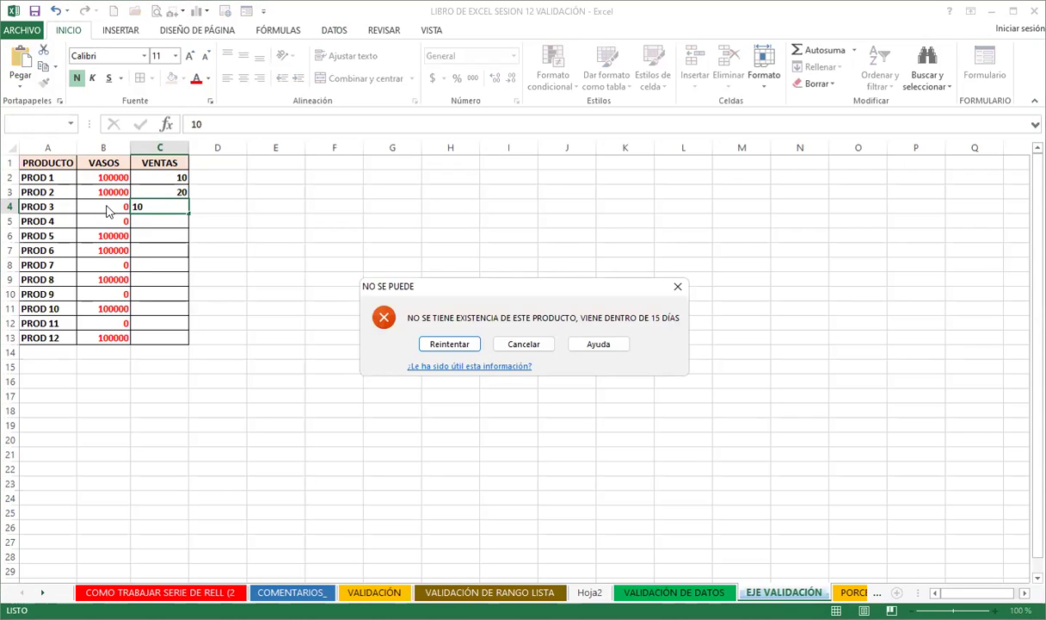
pyautogui.press('Return')
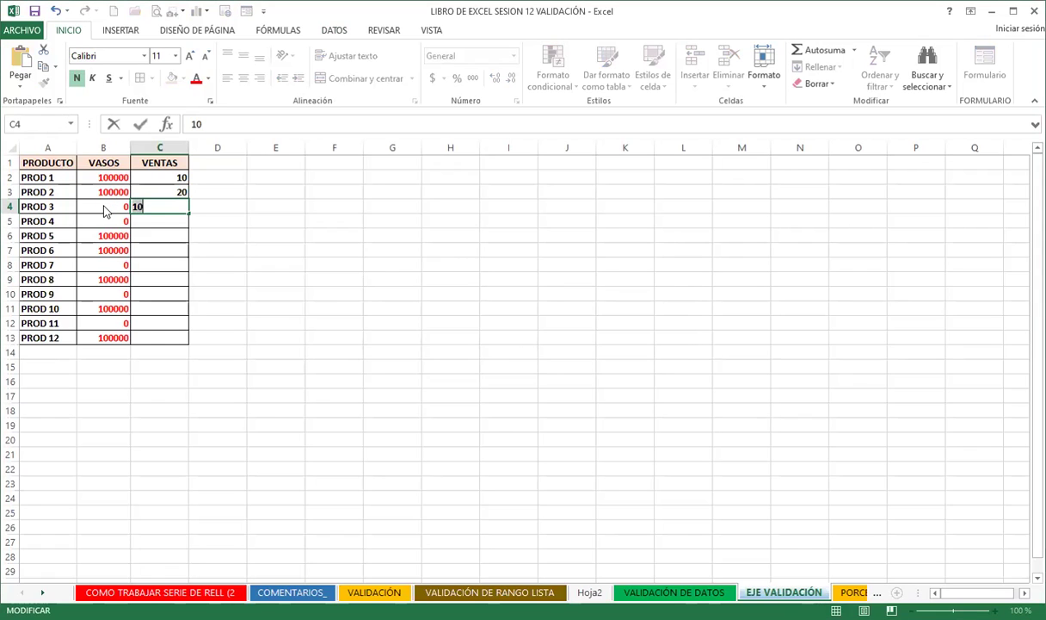
pyautogui.press('Return')
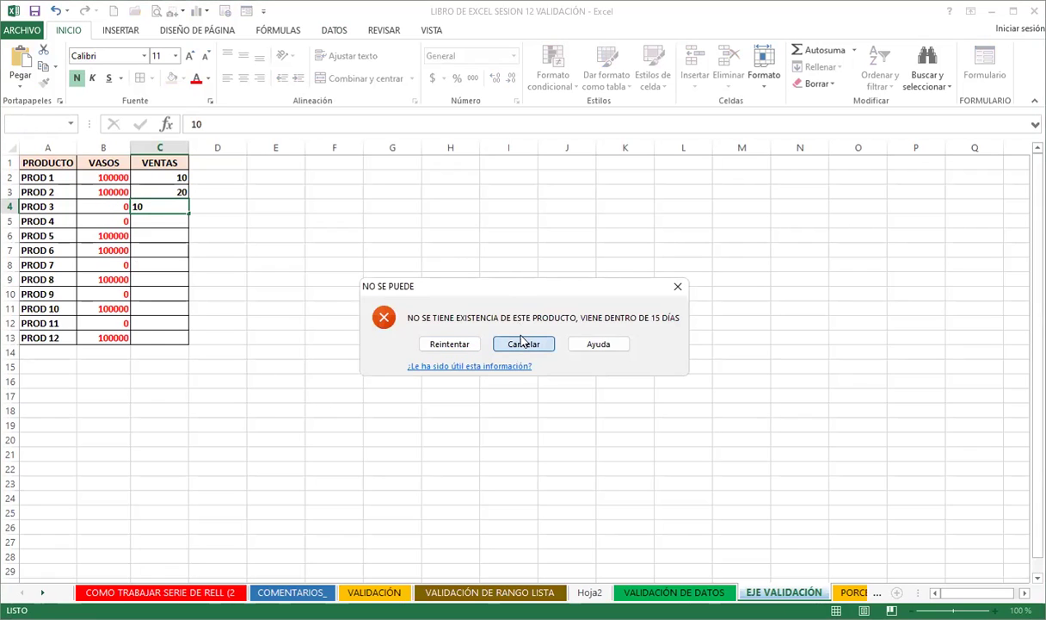
pyautogui.click(523, 344)
# Enter 1000000 in B4 and 1000 in C4.
pyautogui.click(90, 208)
pyautogui.write('1000000')
pyautogui.click(184, 203)
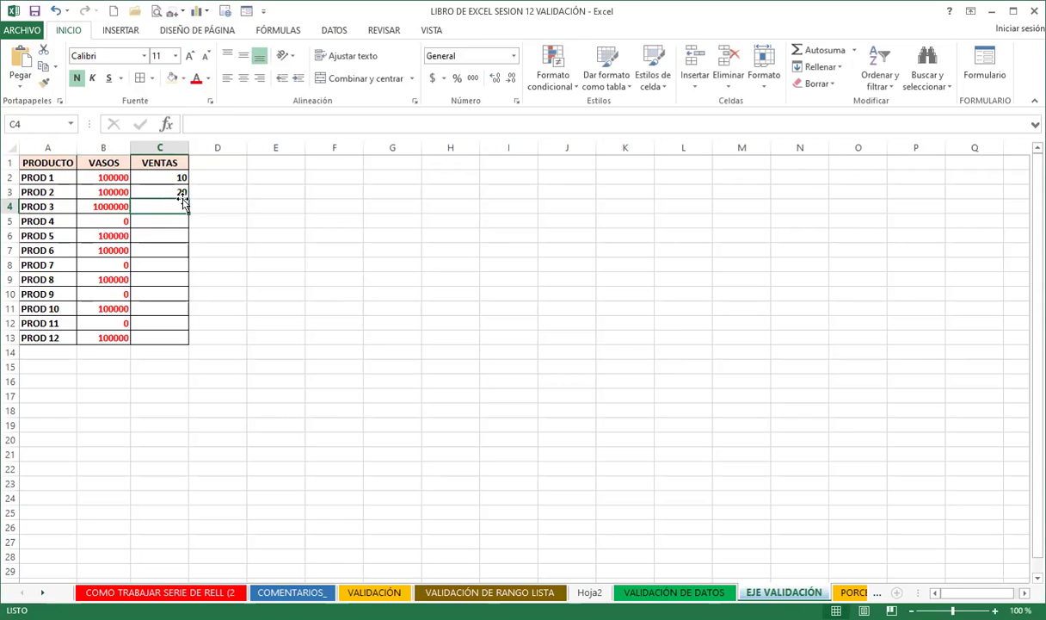
pyautogui.write('1000')
pyautogui.press('Return')
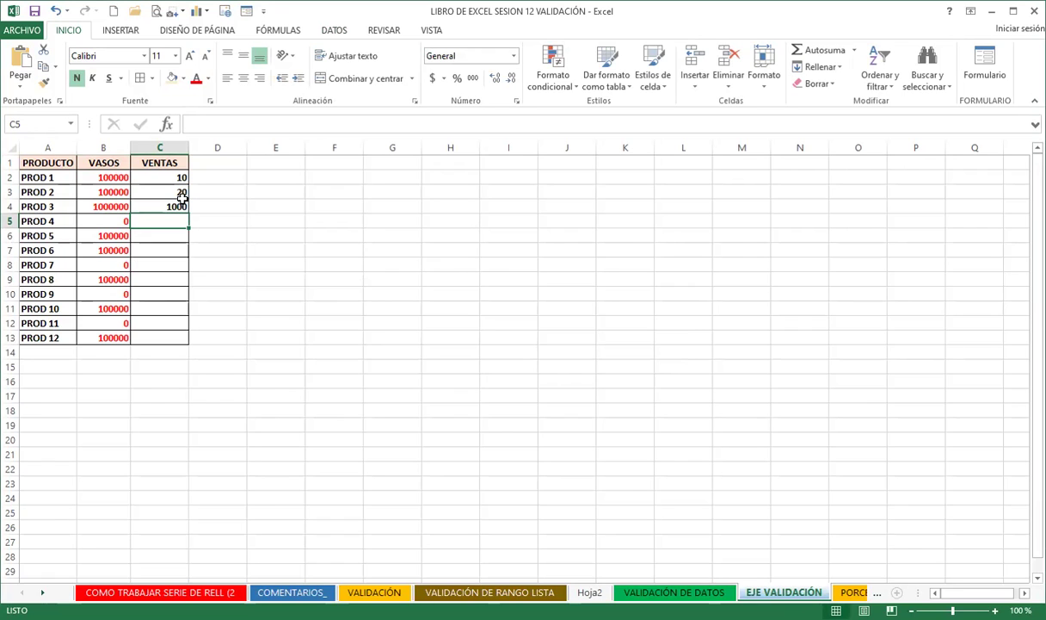
# Enter 2 in C5 and cancel it when the NO SE PUEDE alert rejects it.
pyautogui.write('2')
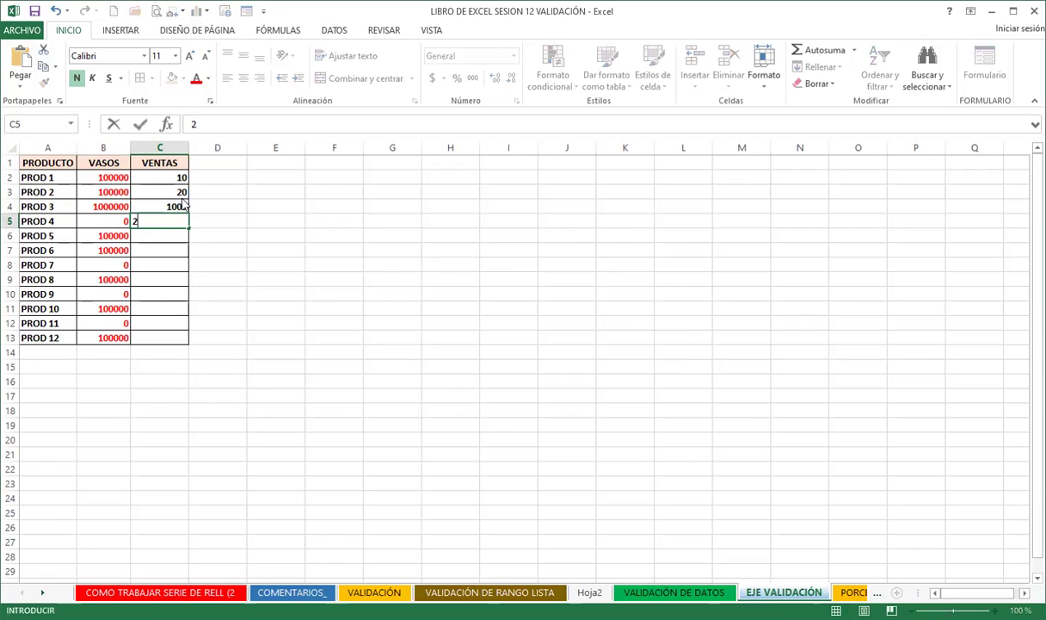
pyautogui.press('Return')
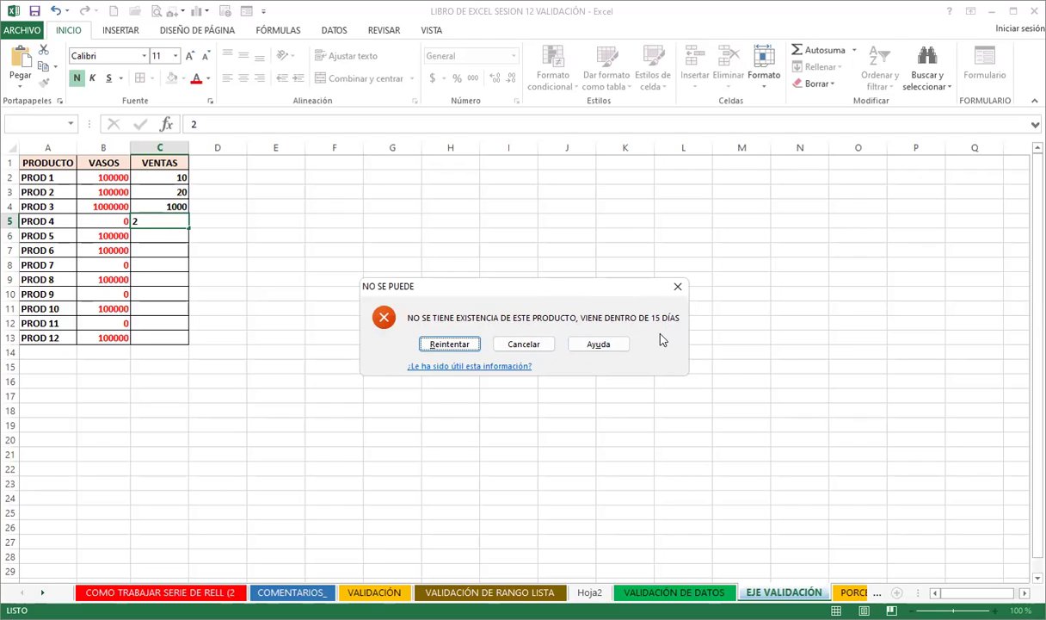
pyautogui.click(525, 347)
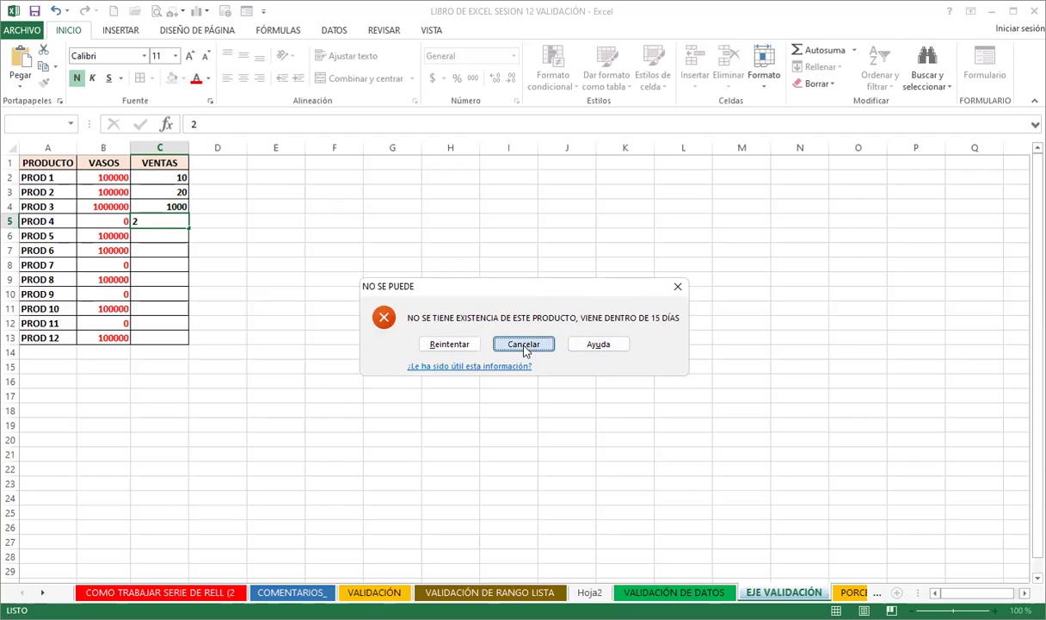
pyautogui.click(268, 261)
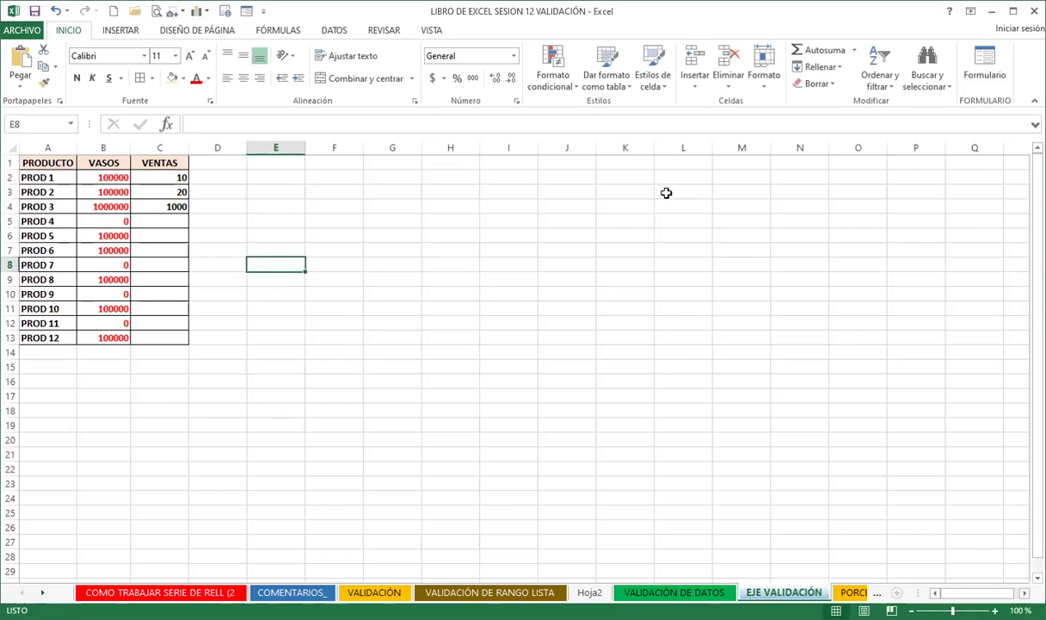